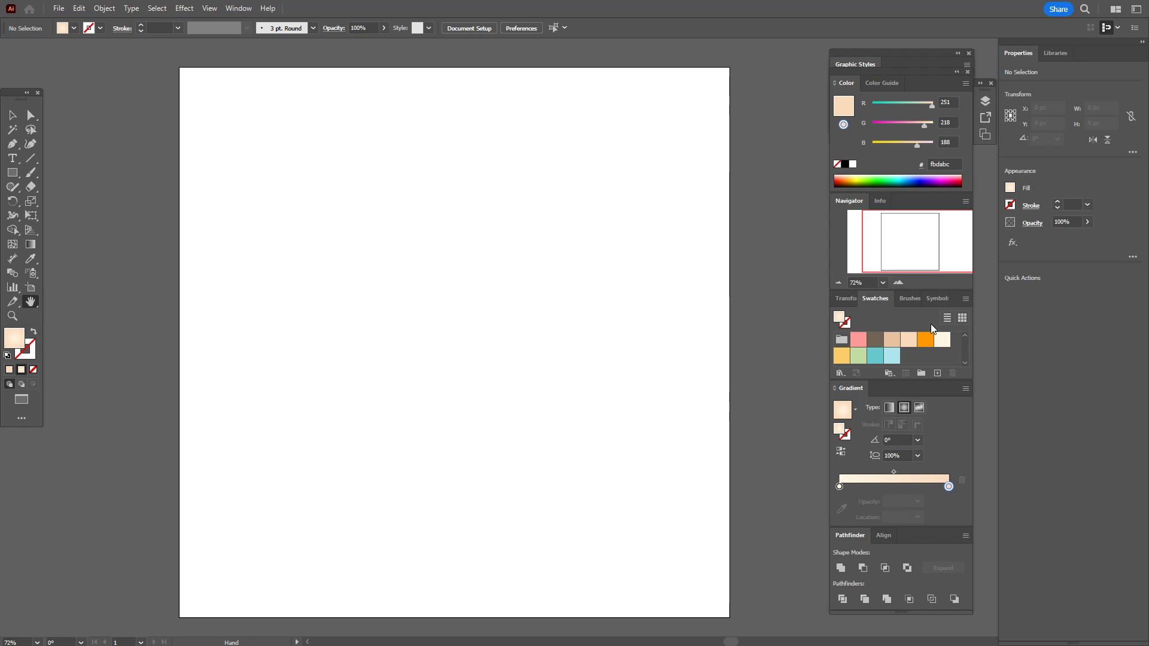
Draw a rectangle of about 1001 x 1002 px over the whole artboard, filled with peach #fbdabc
click(909, 340)
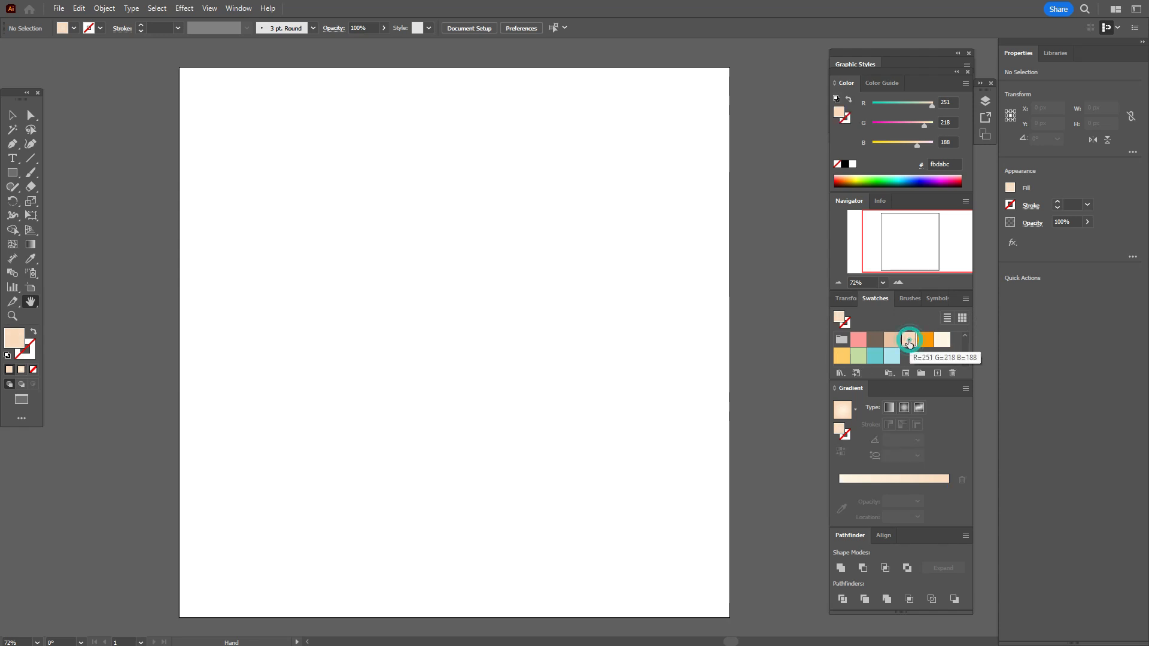
click(12, 172)
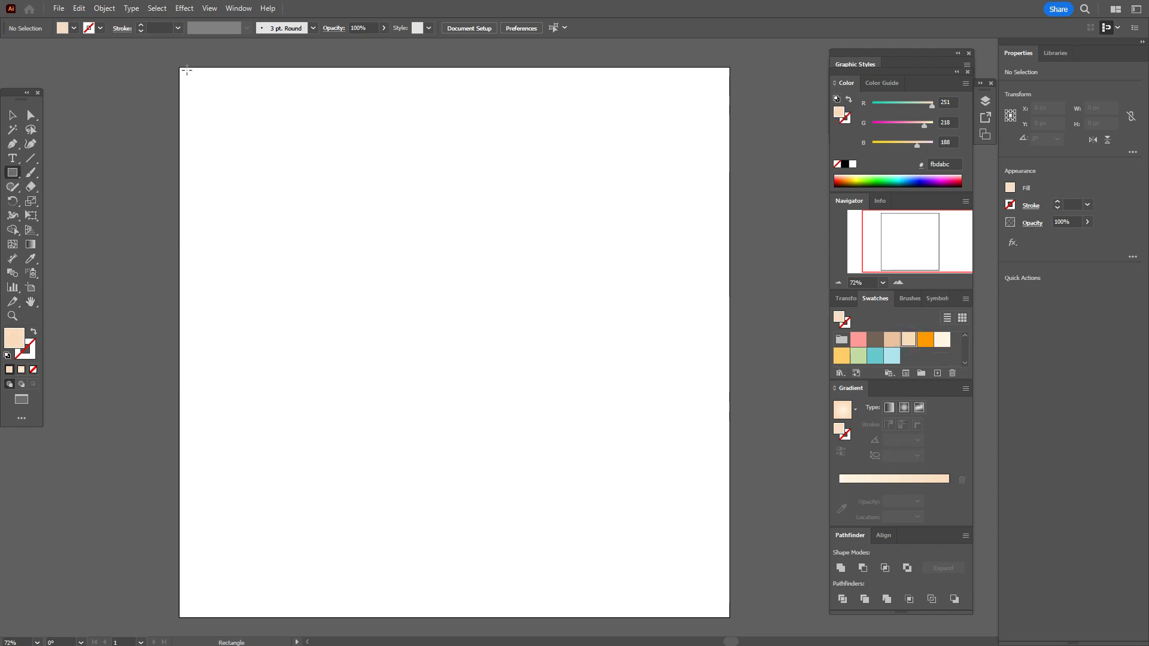
drag(180, 66, 729, 617)
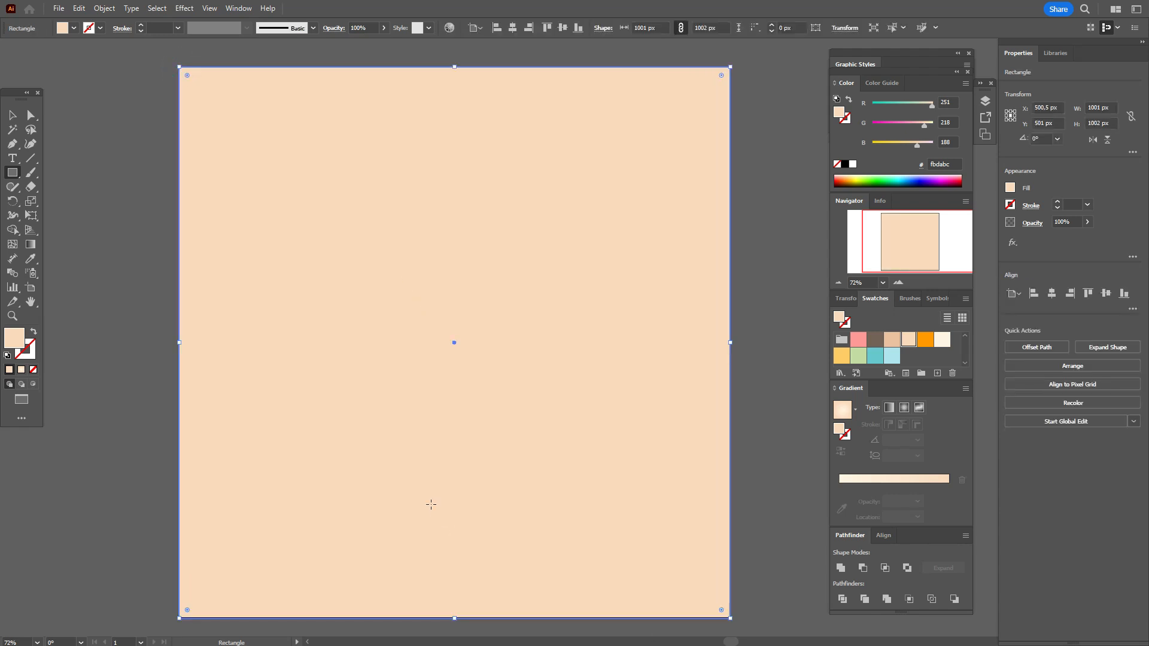
Give the background rectangle a radial gradient from a cream centre to peach edges, with the midpoint at about 61.23%
click(904, 407)
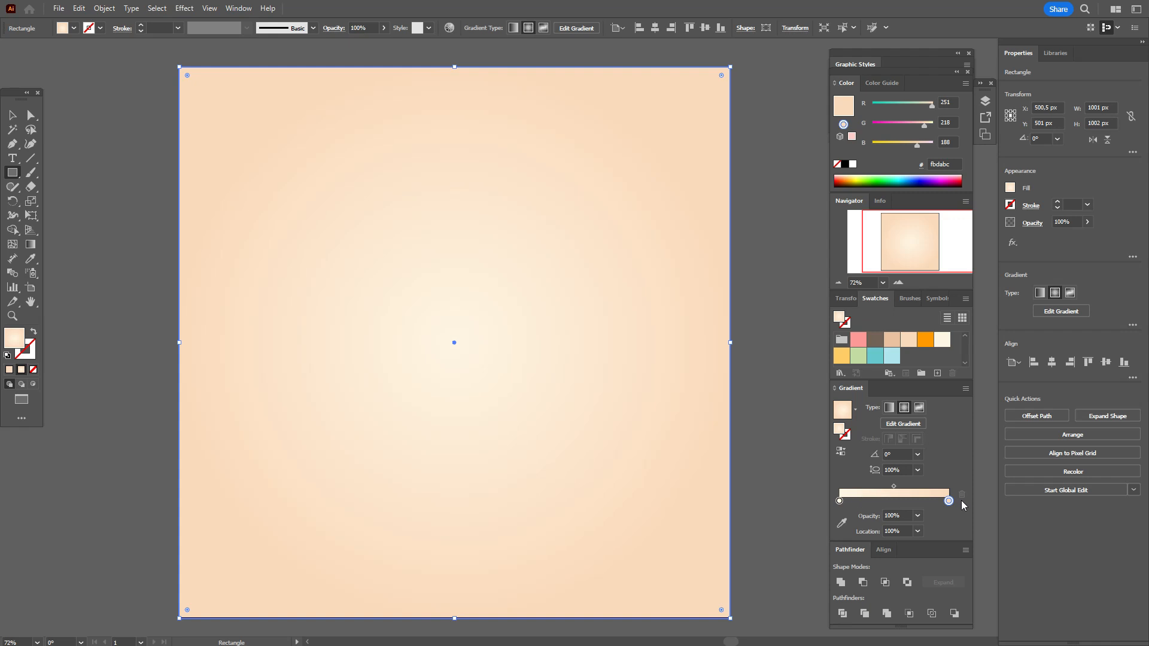
drag(908, 339, 948, 501)
drag(943, 340, 905, 485)
click(12, 115)
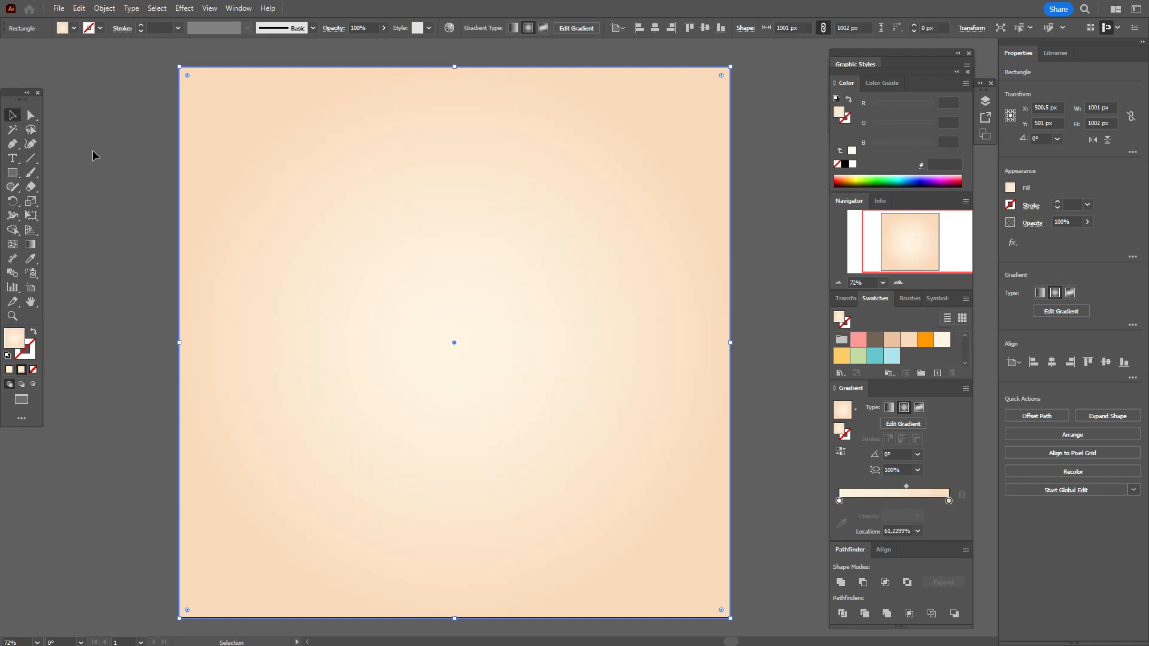
click(94, 156)
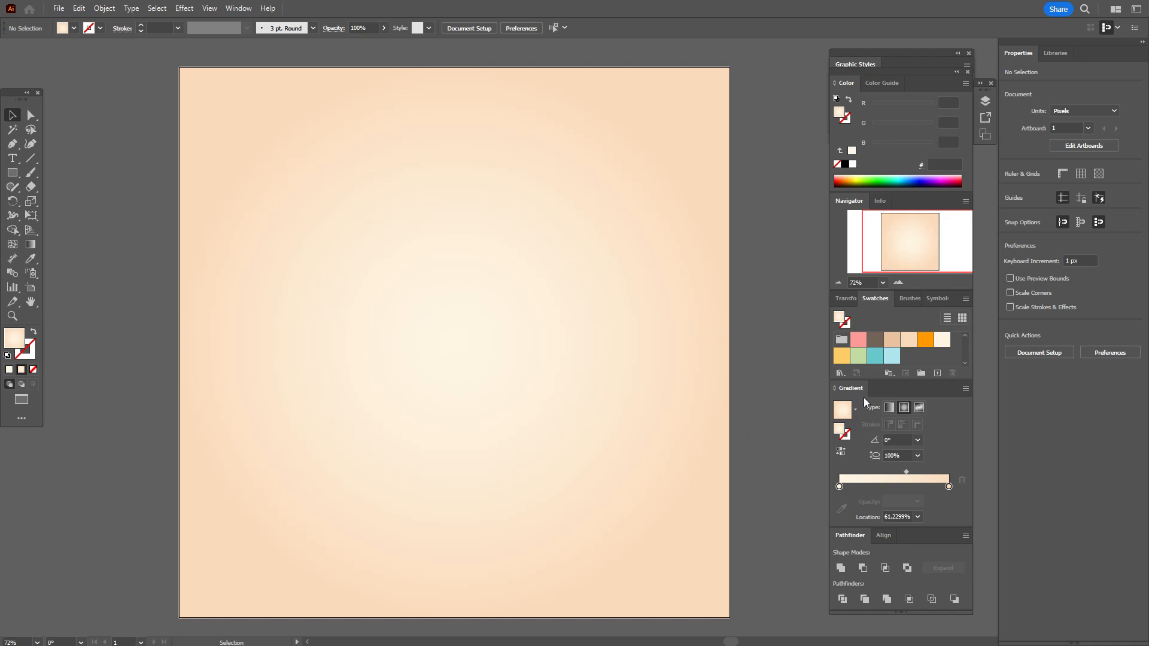
Draw a wavy light blue #afe4ed line across the lower third of the artboard with the Curvature tool, extending past both sides
click(892, 356)
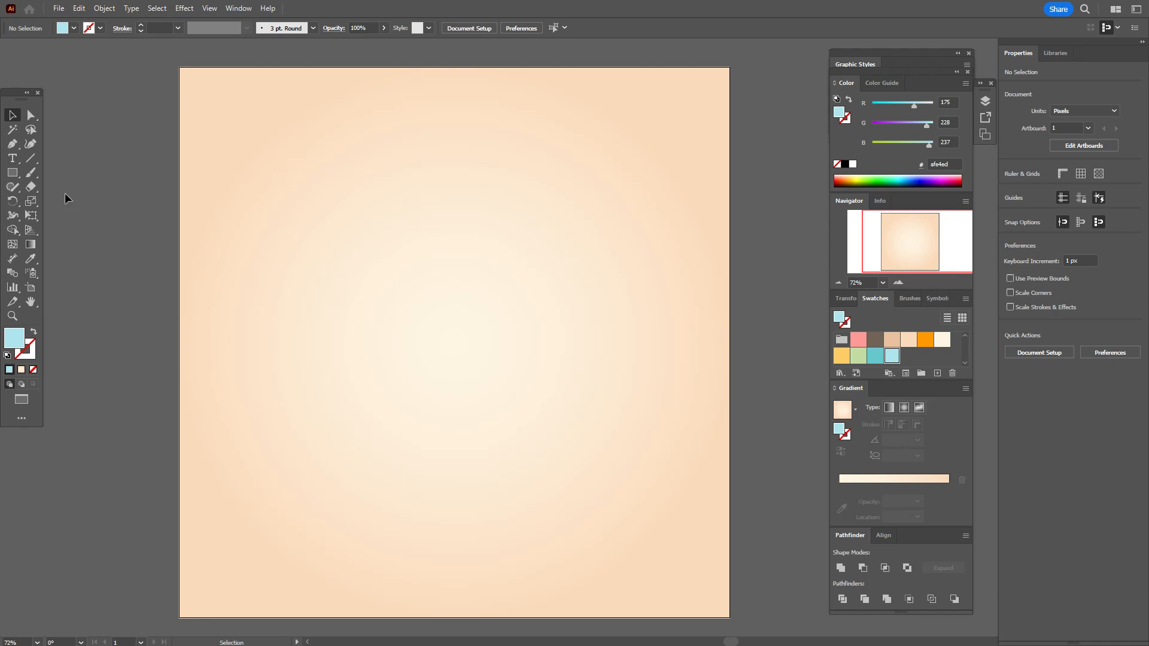
click(31, 143)
scroll(215, 519, down, 1)
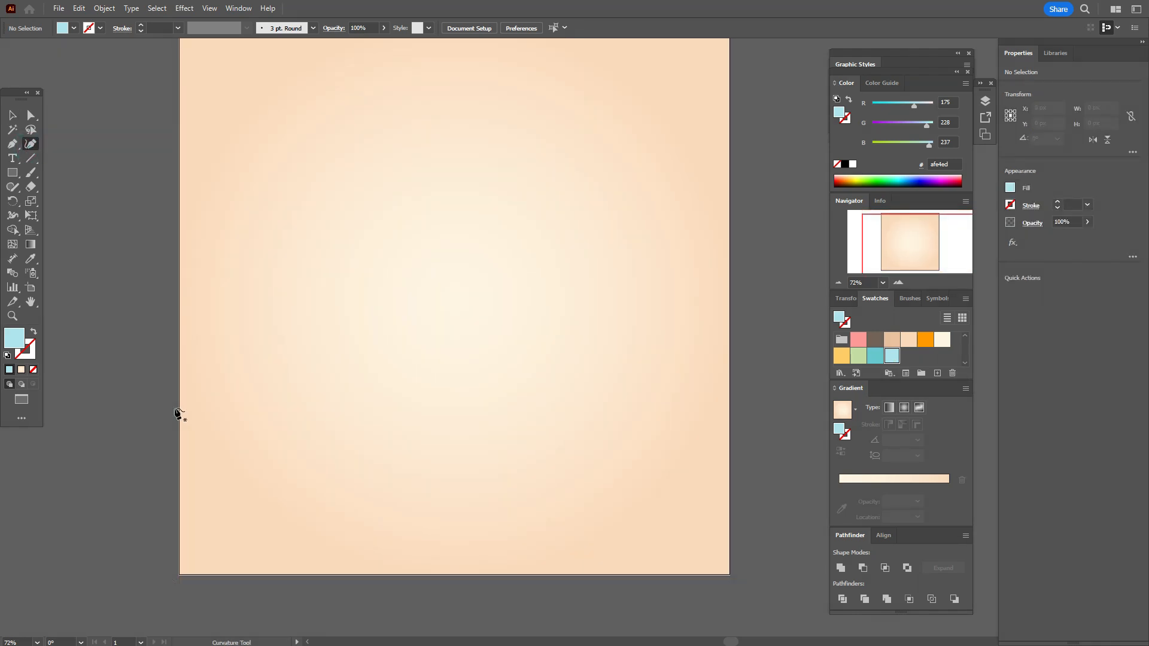
click(175, 405)
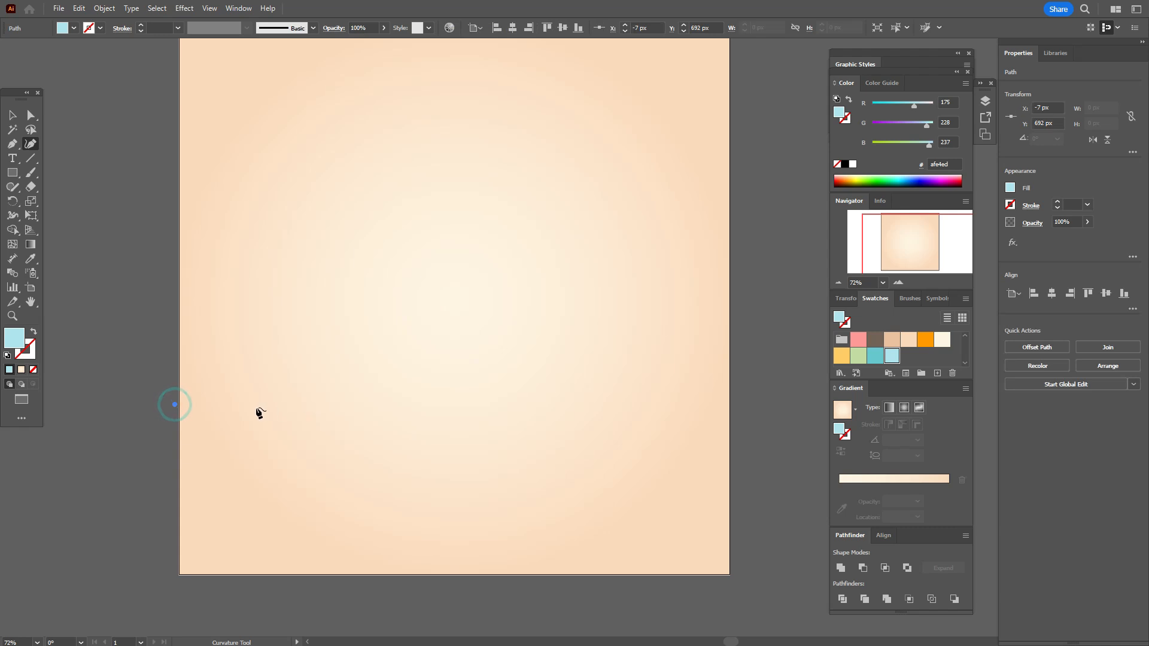
click(269, 410)
click(318, 431)
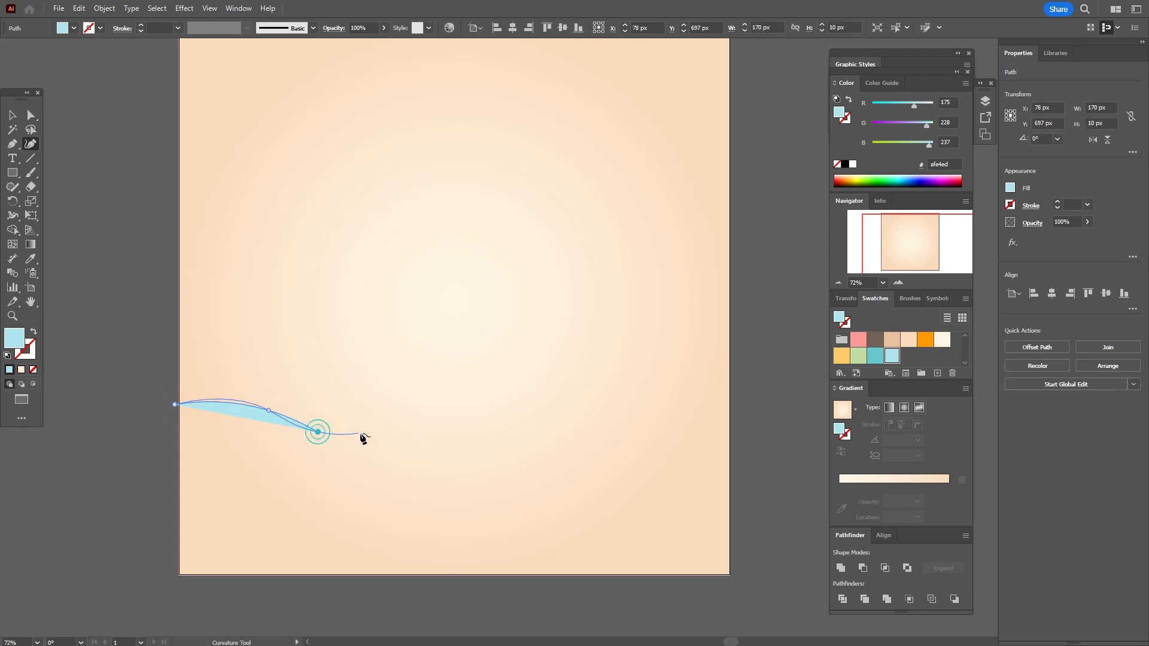
click(390, 425)
click(453, 406)
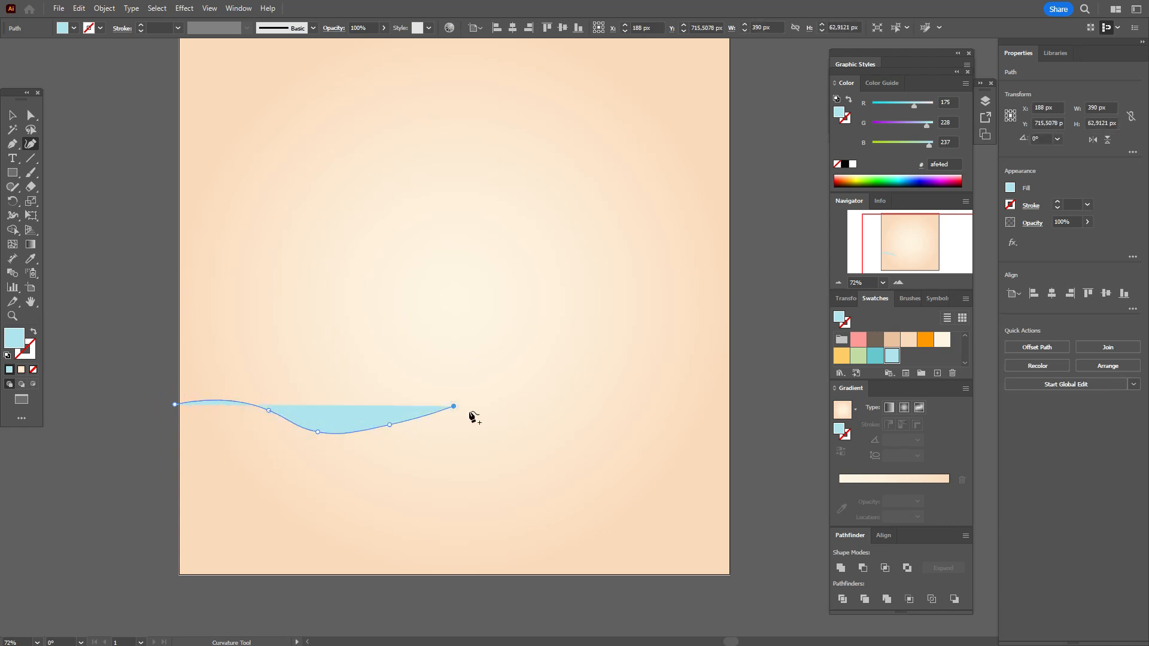
click(534, 450)
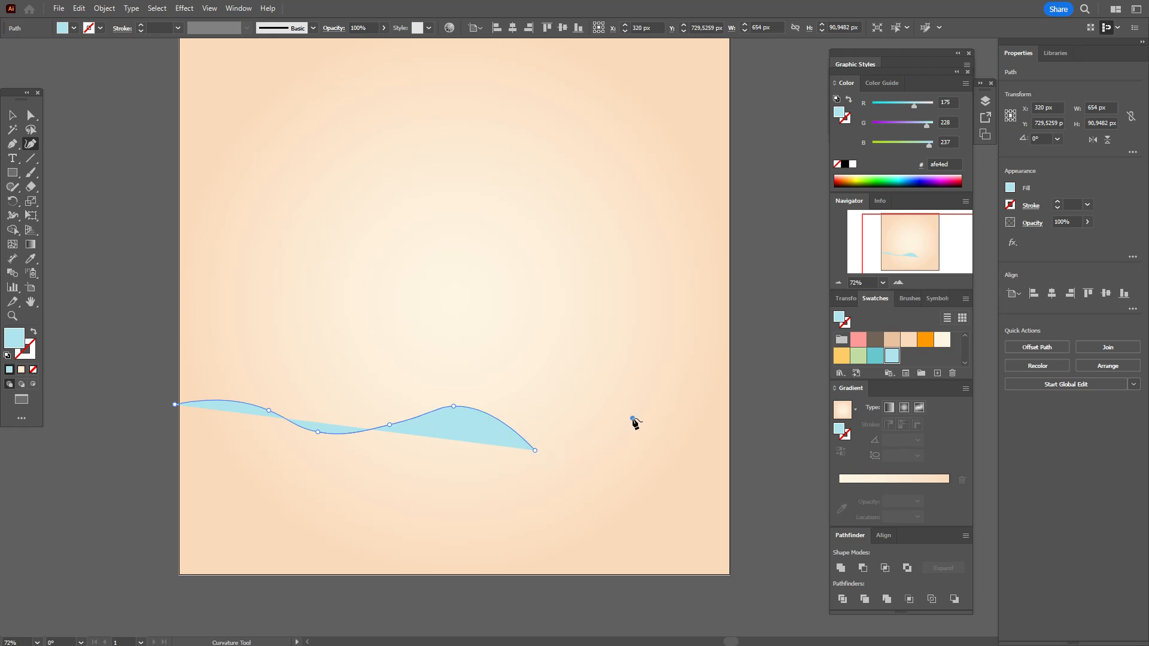
click(632, 418)
click(681, 430)
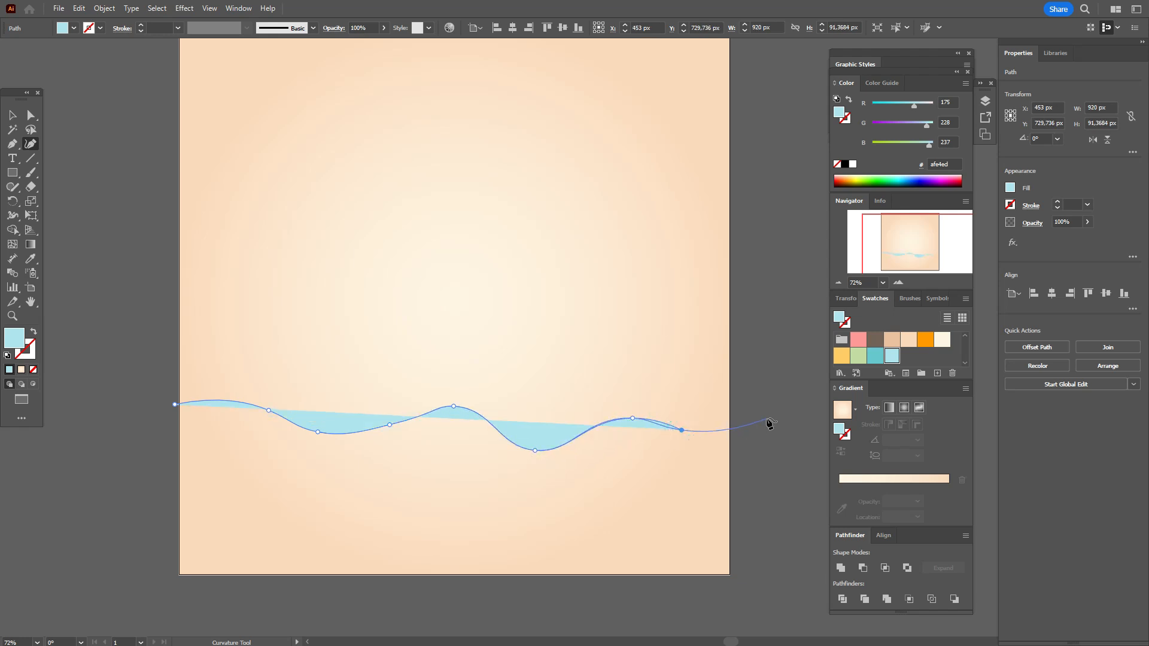
click(765, 418)
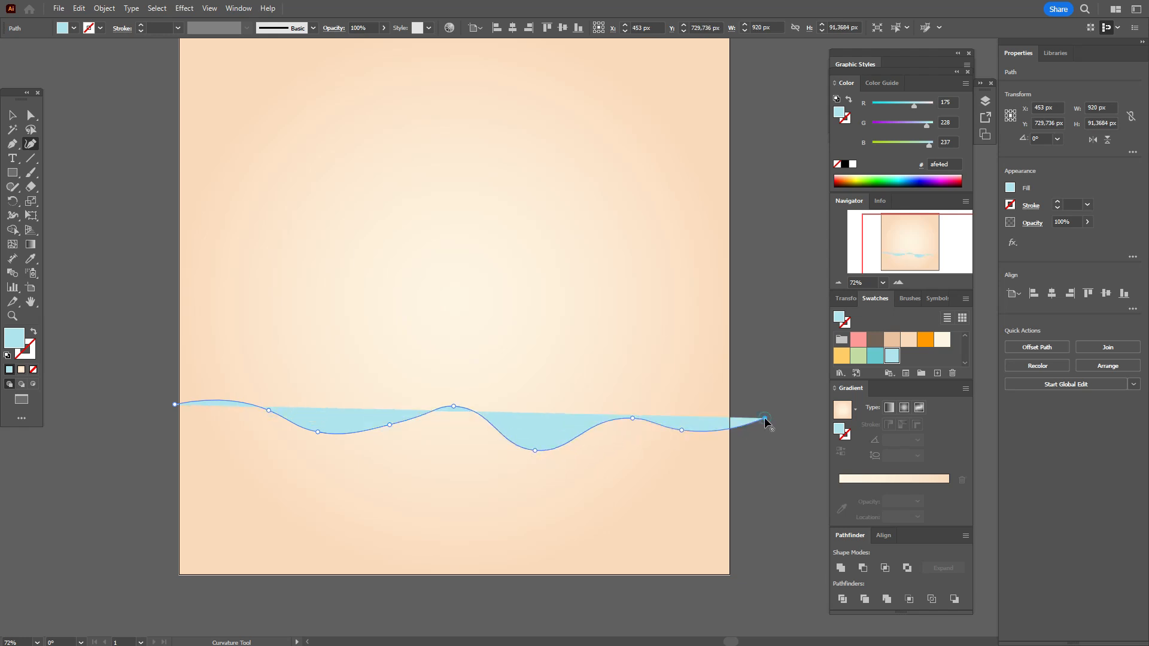
Close the light blue wave shape by carrying its path around below the artboard and back to the starting point
click(787, 525)
click(710, 600)
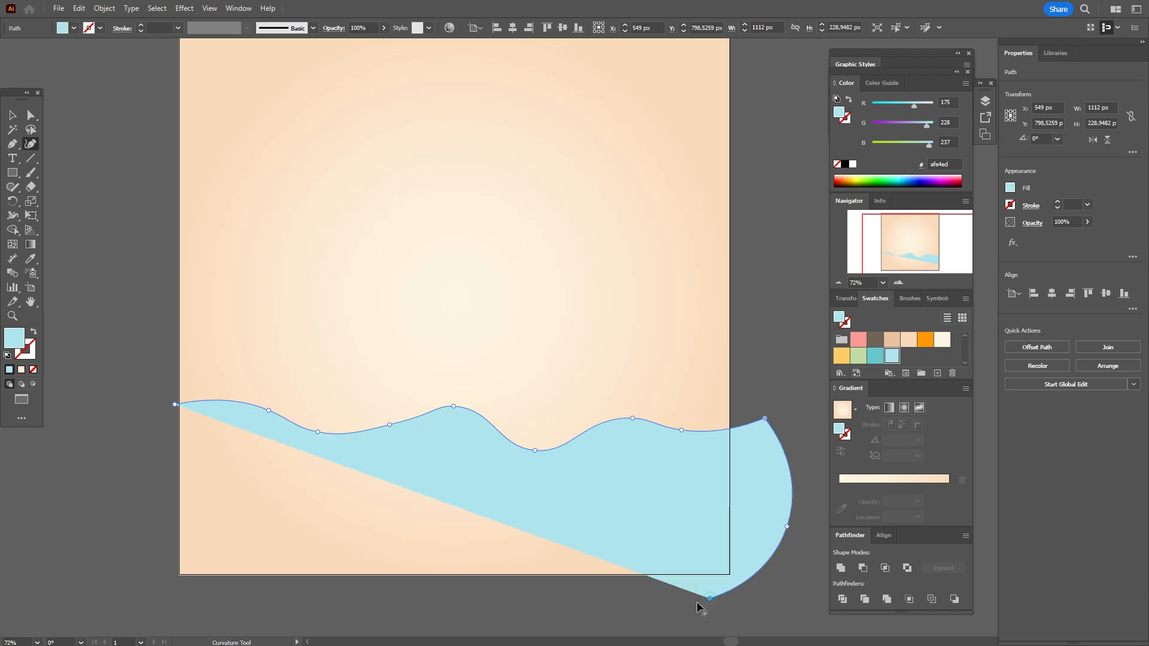
click(572, 607)
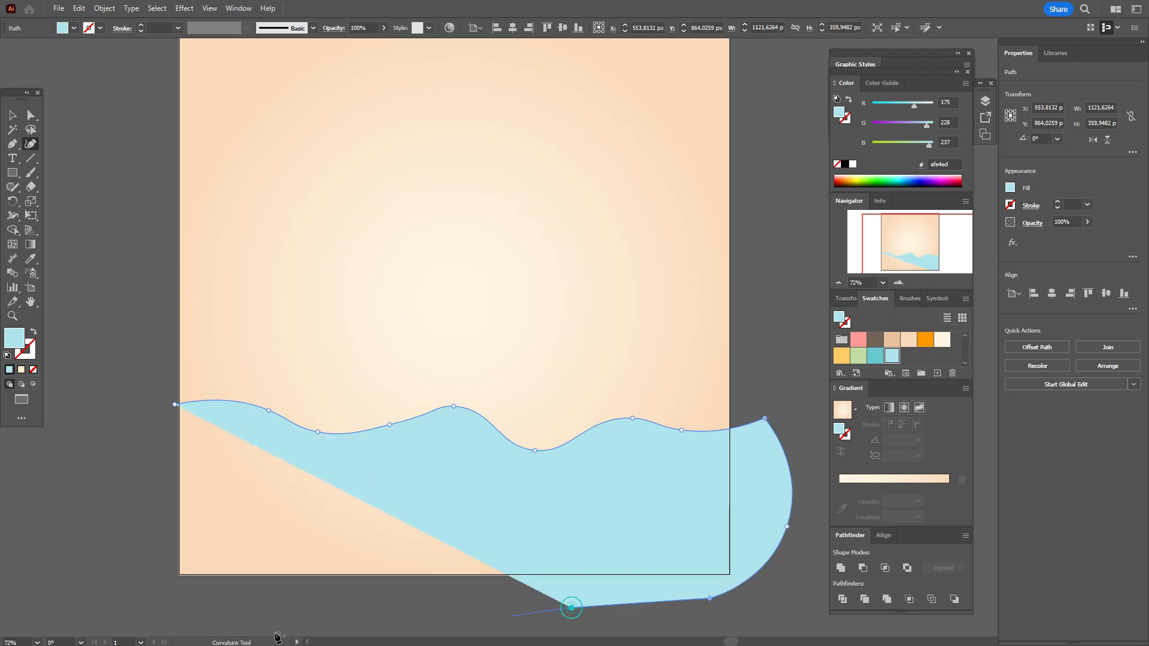
click(169, 606)
click(124, 565)
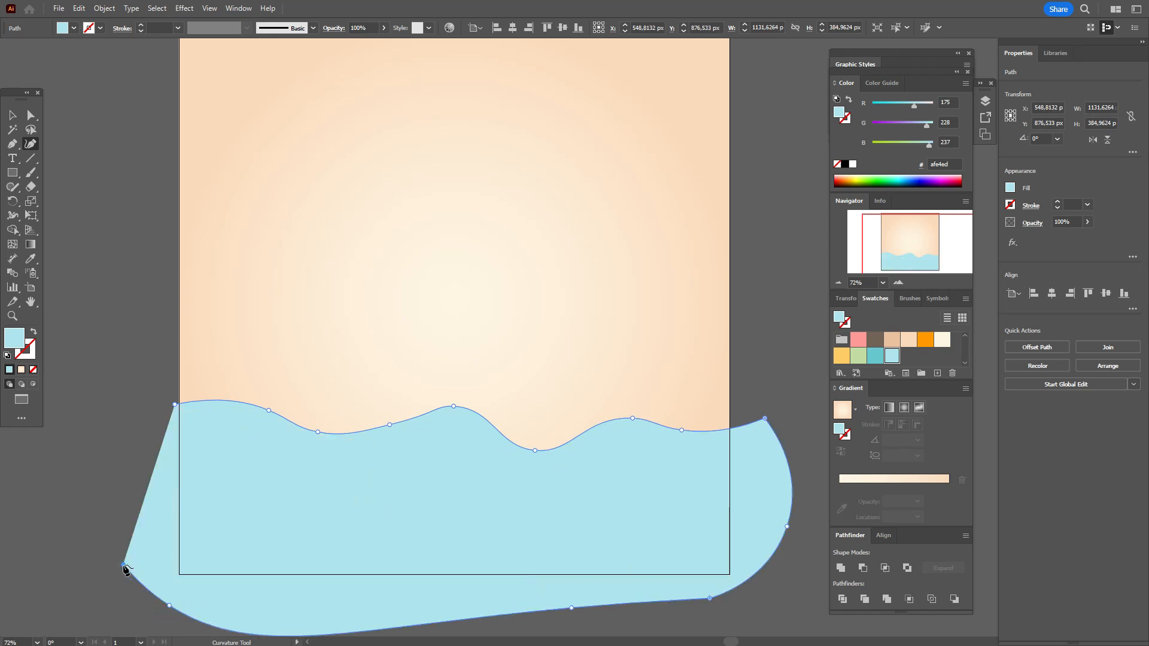
click(175, 406)
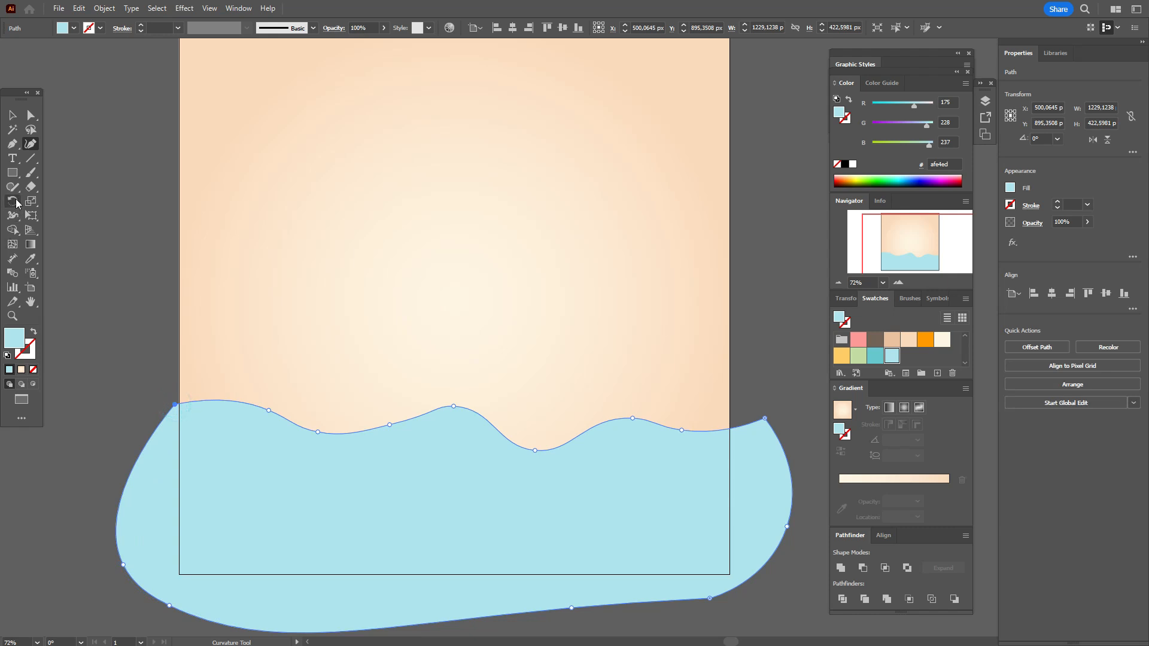
Trim the part of the light blue wave outside the background rectangle with the Shape Builder tool
click(12, 118)
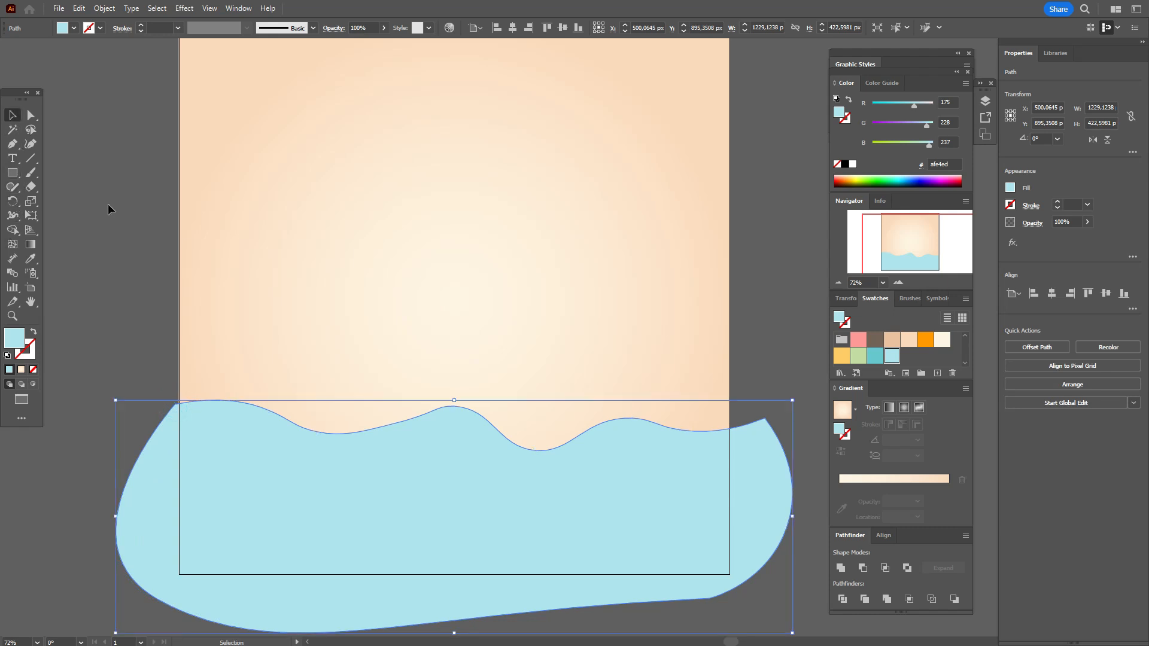
shift+click(258, 234)
click(12, 230)
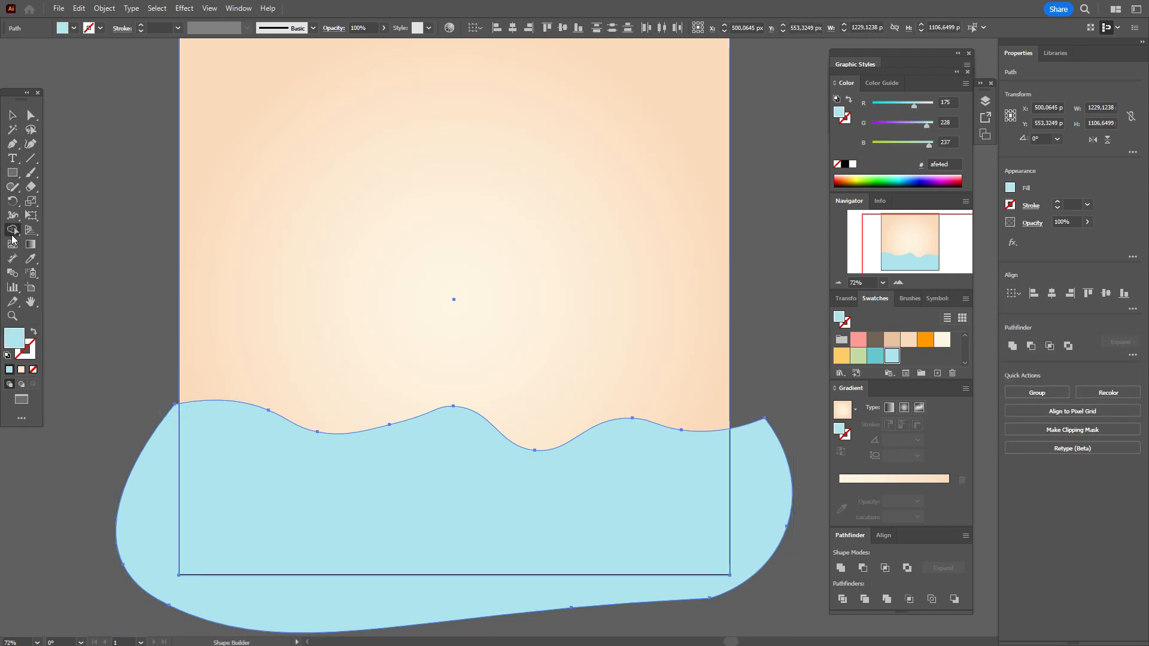
alt+click(140, 534)
click(12, 115)
click(82, 157)
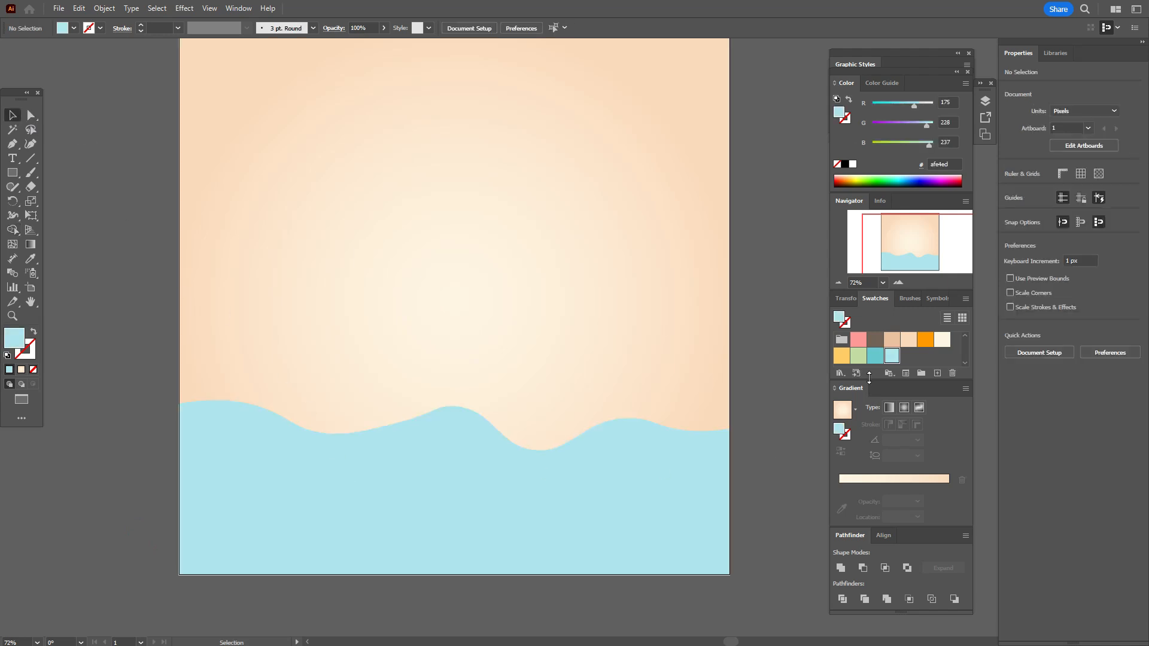
Start a teal #66c7cc Curvature path just outside the artboard's left edge, midway down the light blue wave
click(873, 359)
click(29, 147)
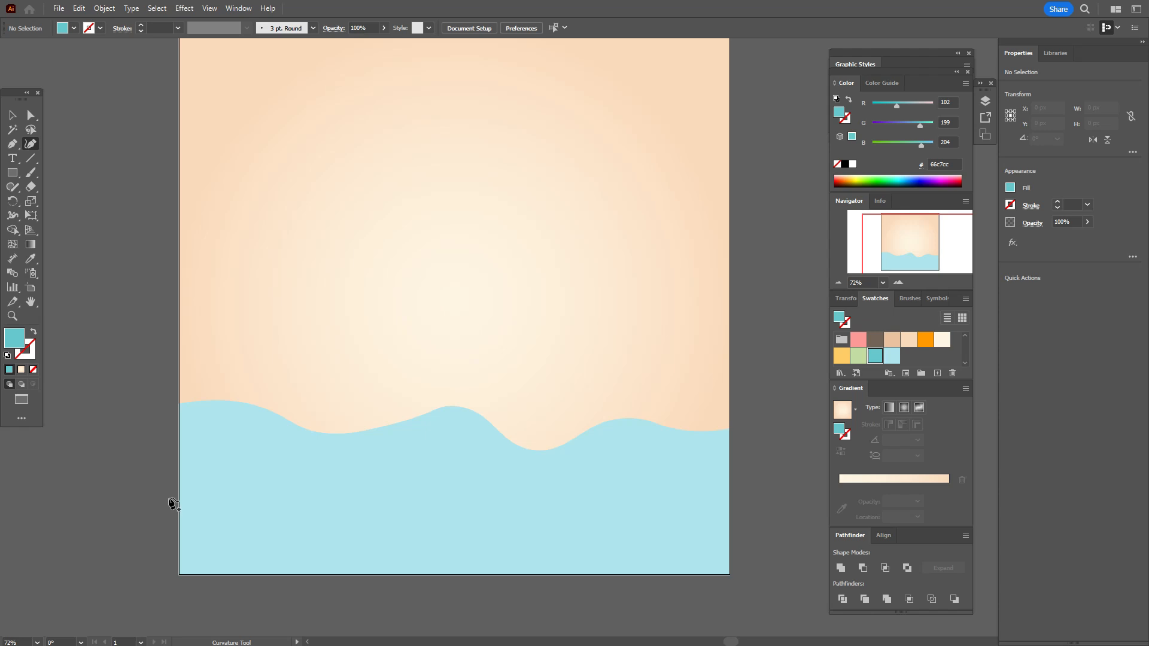
click(167, 492)
click(231, 483)
click(315, 466)
key(ctrl+z)
key(ctrl+z)
Continue the teal path as a wavy line across the light blue wave, ending just past the artboard's right edge
click(221, 473)
click(280, 479)
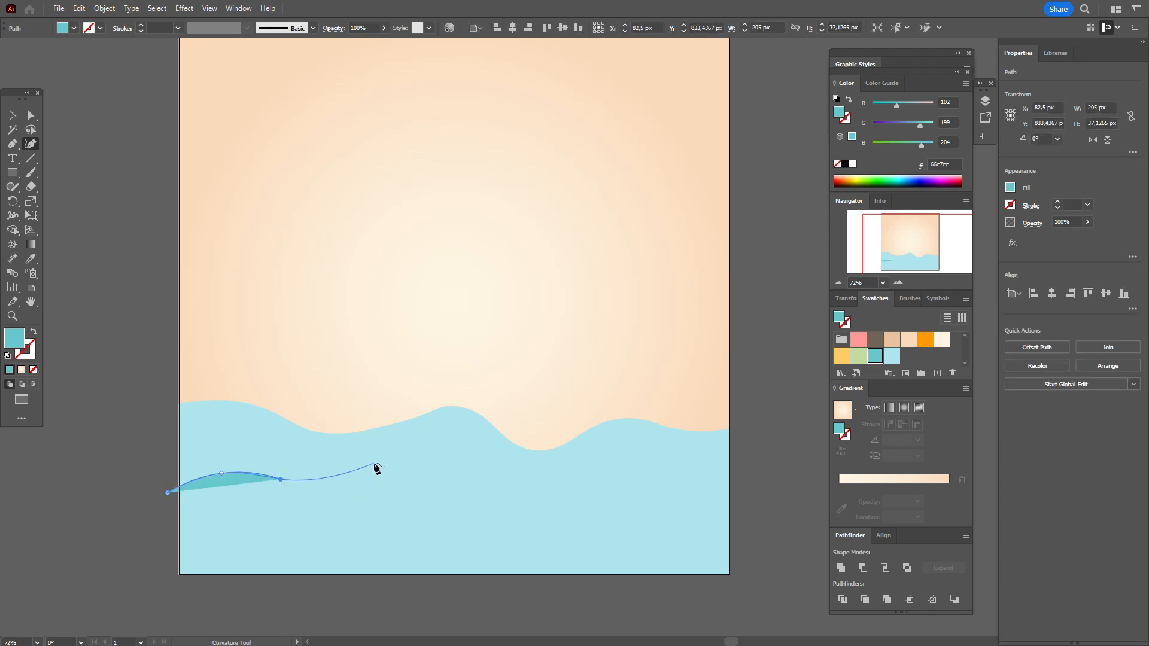
click(365, 467)
click(431, 491)
click(500, 483)
click(558, 503)
click(625, 483)
click(690, 502)
click(747, 473)
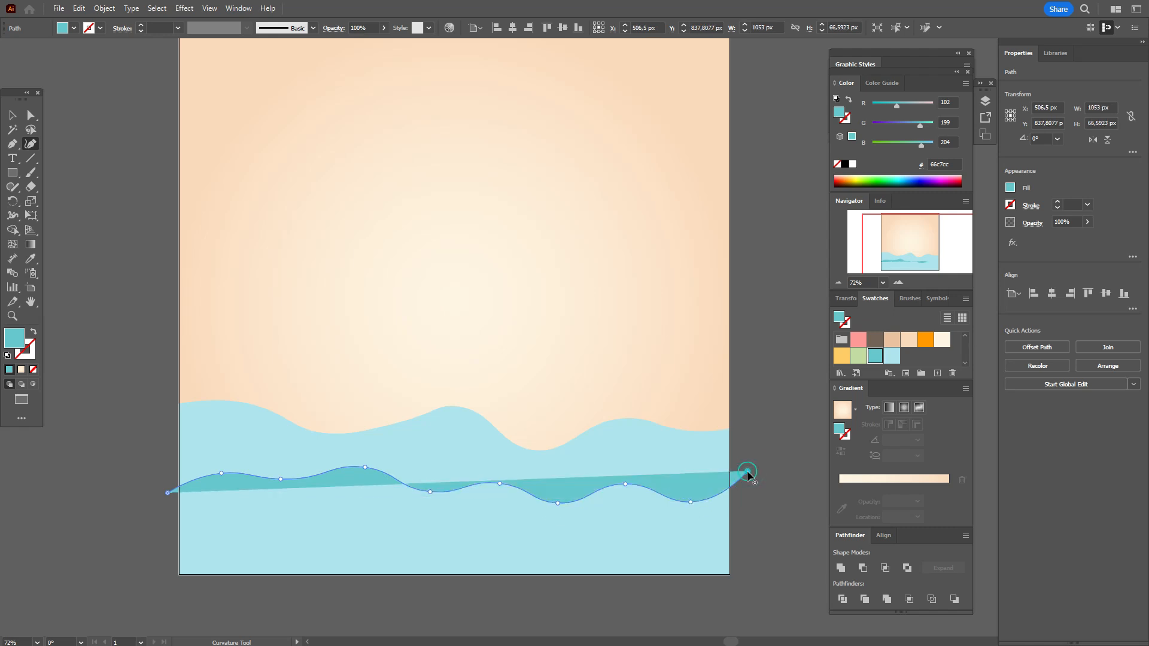
Close the teal wave shape by routing its path below the artboard back to its first point
click(763, 515)
click(769, 615)
click(408, 615)
click(146, 572)
click(168, 493)
Remove the part of the teal wave lying outside the artboard with the Shape Builder tool
key(v)
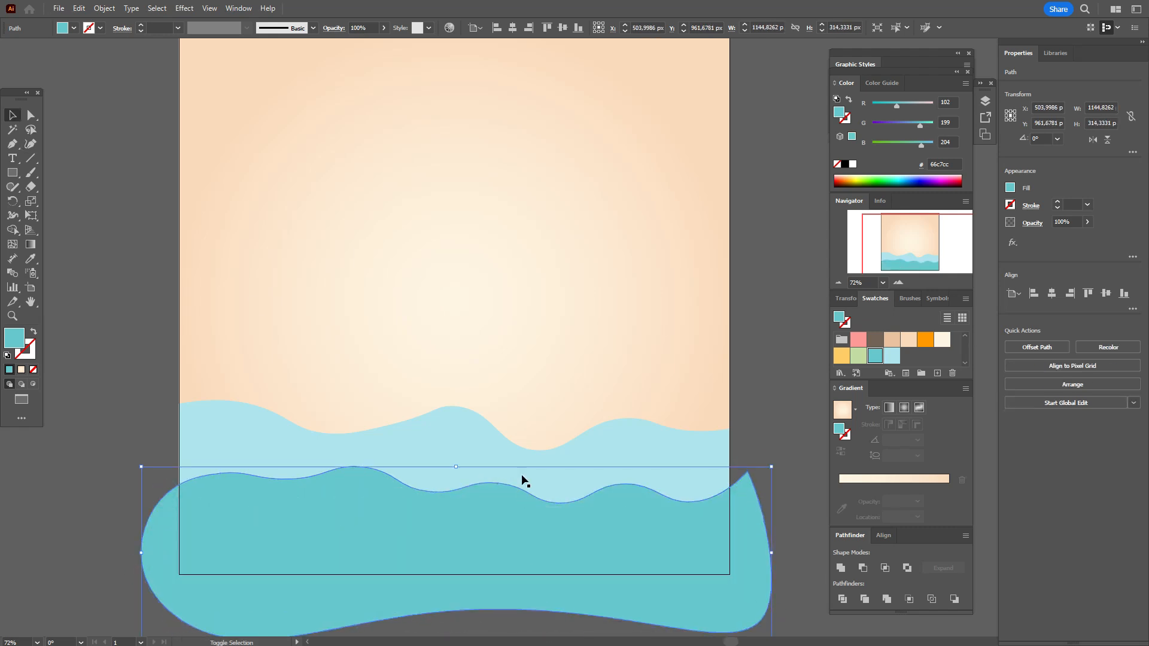
key(ctrl+a)
click(12, 230)
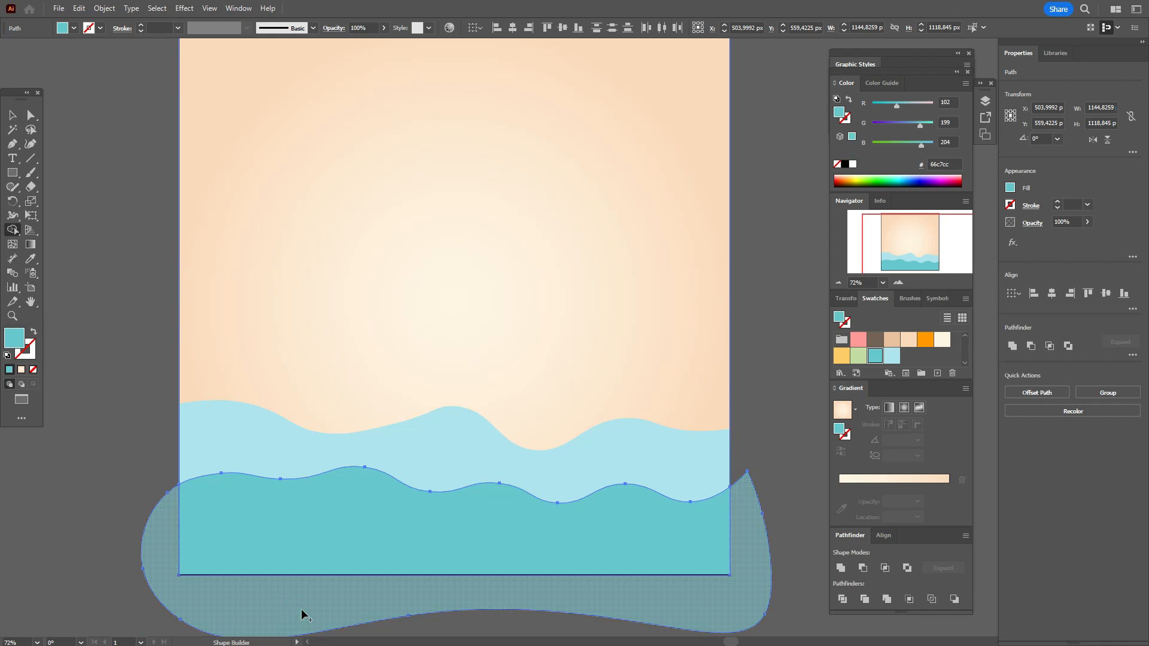
alt+click(300, 610)
Reshape the teal wave's leftmost trough into a deeper, rounder dip with the Curvature tool
key(shift+grave)
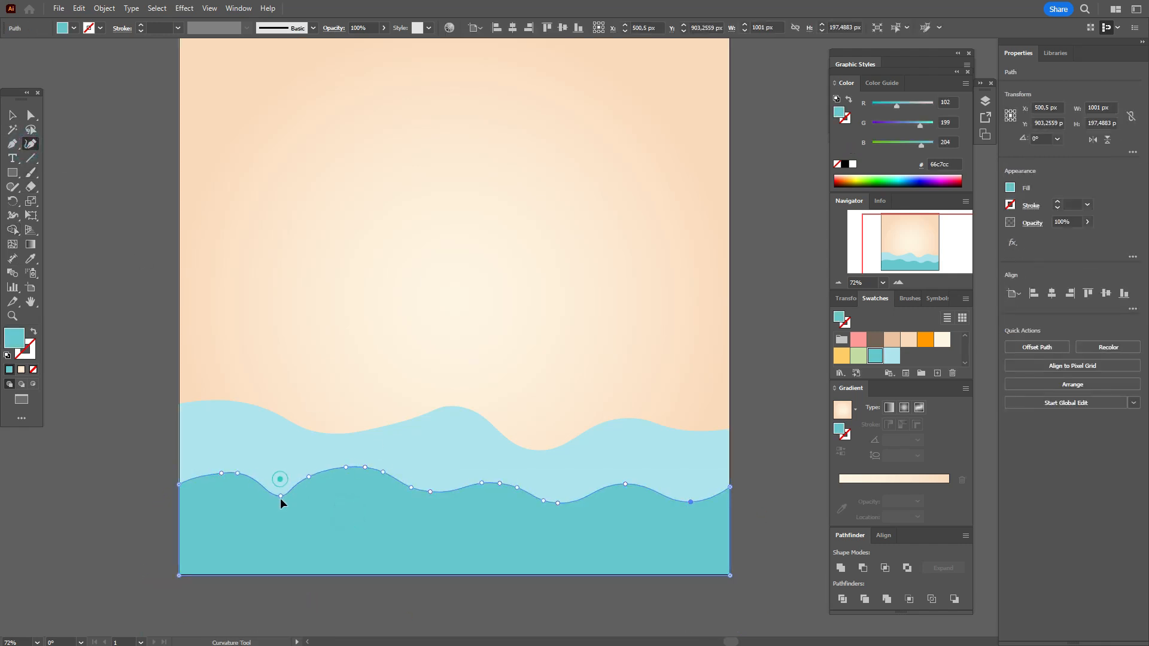
drag(279, 496, 320, 484)
click(316, 488)
click(13, 115)
click(57, 155)
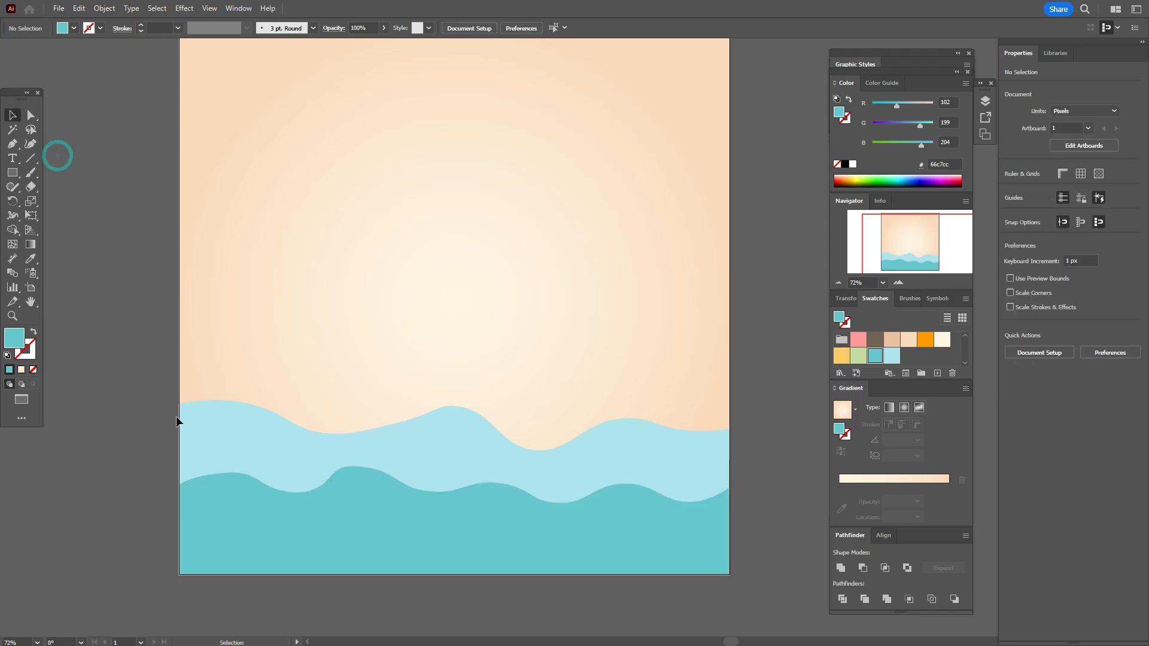
Draw a wavy light blue #afe4ed line across the lower part of the teal wave with the Curvature tool, extending past both sides
scroll(177, 419, down, 3)
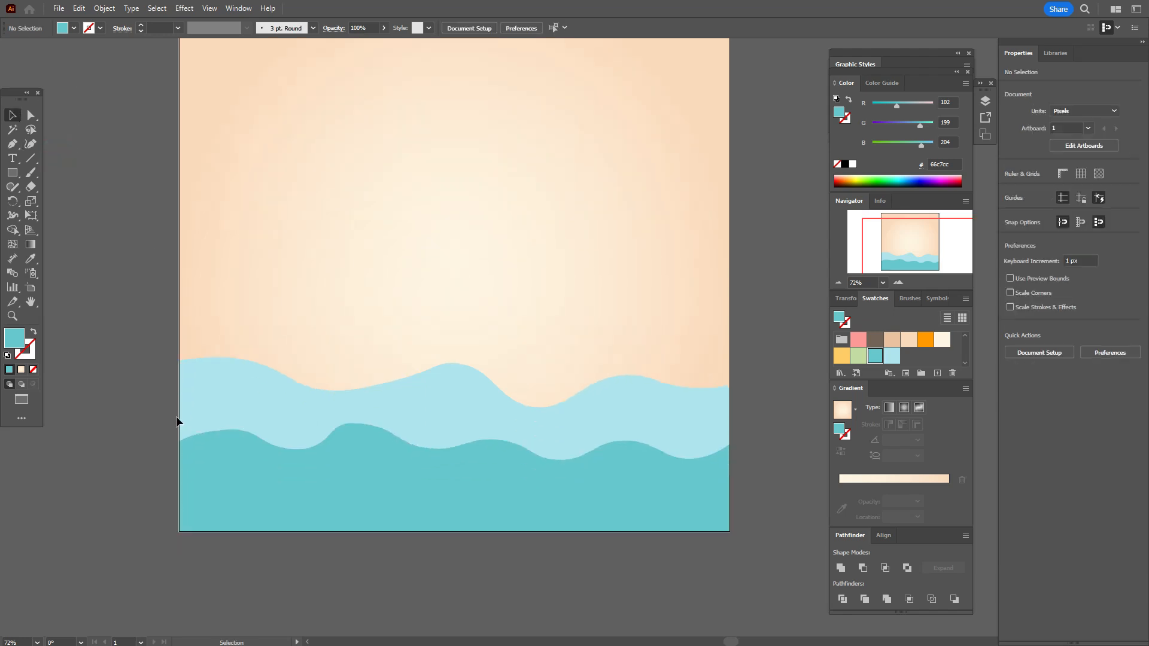
click(894, 361)
scroll(778, 409, up, 1)
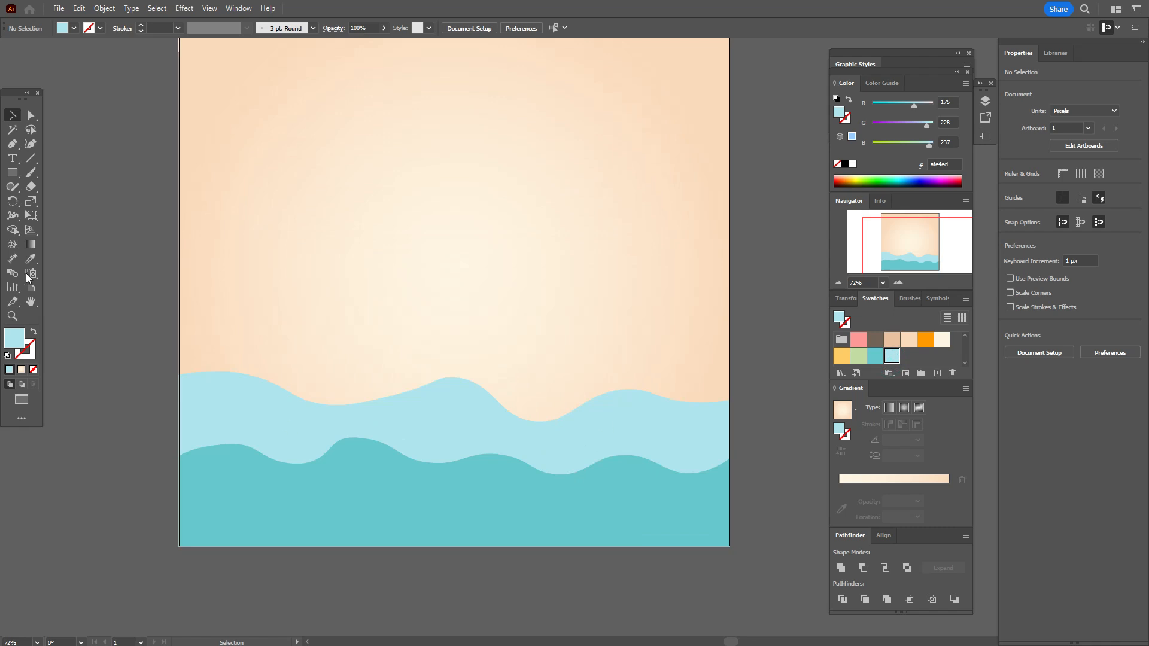
click(31, 144)
click(757, 496)
click(698, 511)
click(631, 499)
click(573, 518)
click(468, 505)
click(391, 488)
click(318, 515)
click(167, 489)
Close the front light blue wave by carrying its path below the artboard and back to its starting point
click(128, 559)
click(309, 600)
click(685, 584)
click(752, 559)
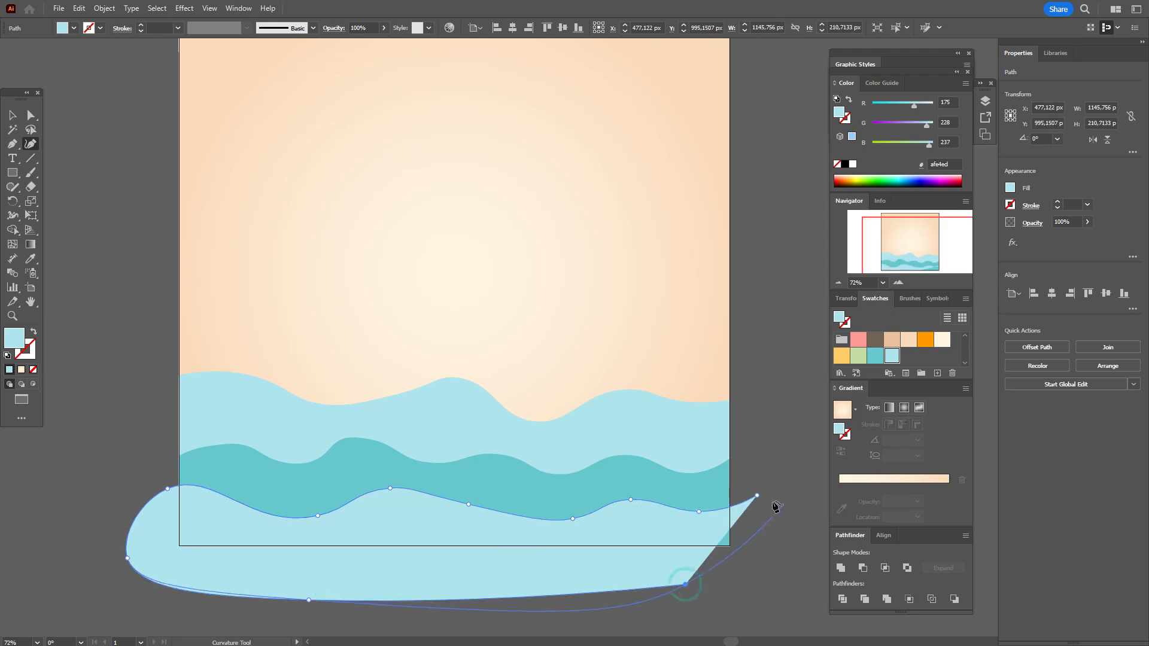
click(757, 495)
Trim the front light blue wave to the artboard with the Shape Builder tool
key(ctrl+a)
click(13, 229)
alt+click(244, 570)
click(12, 114)
click(70, 167)
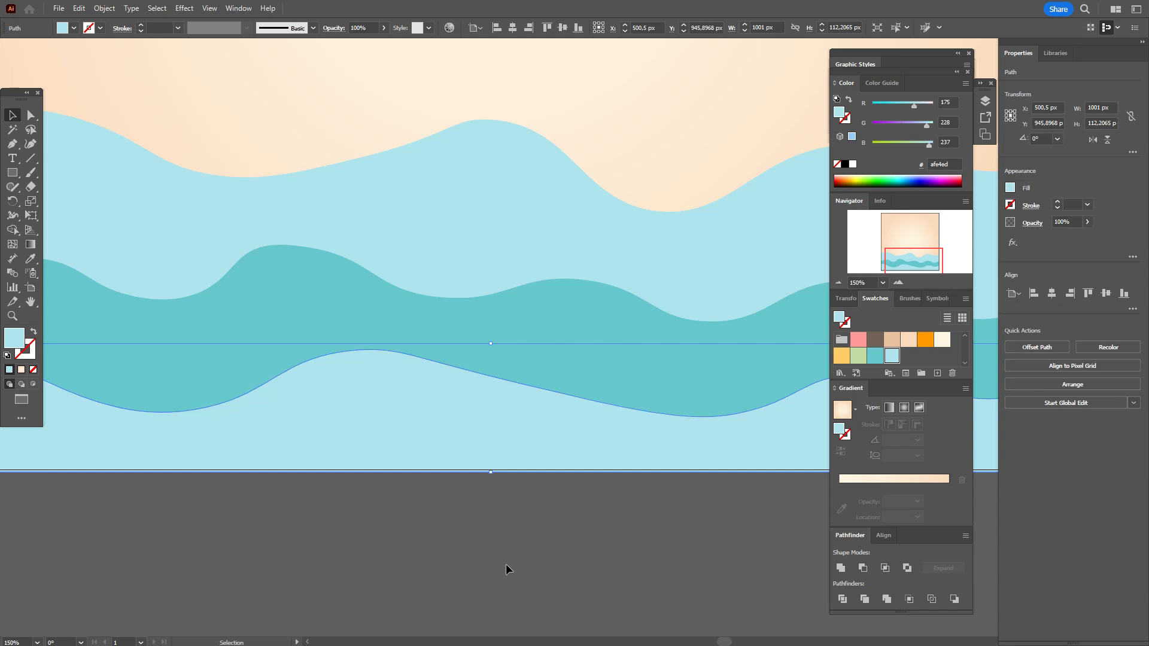
Select only the front light blue wave and nudge it down 1 px
click(505, 563)
click(473, 420)
key(ctrl+shift+a)
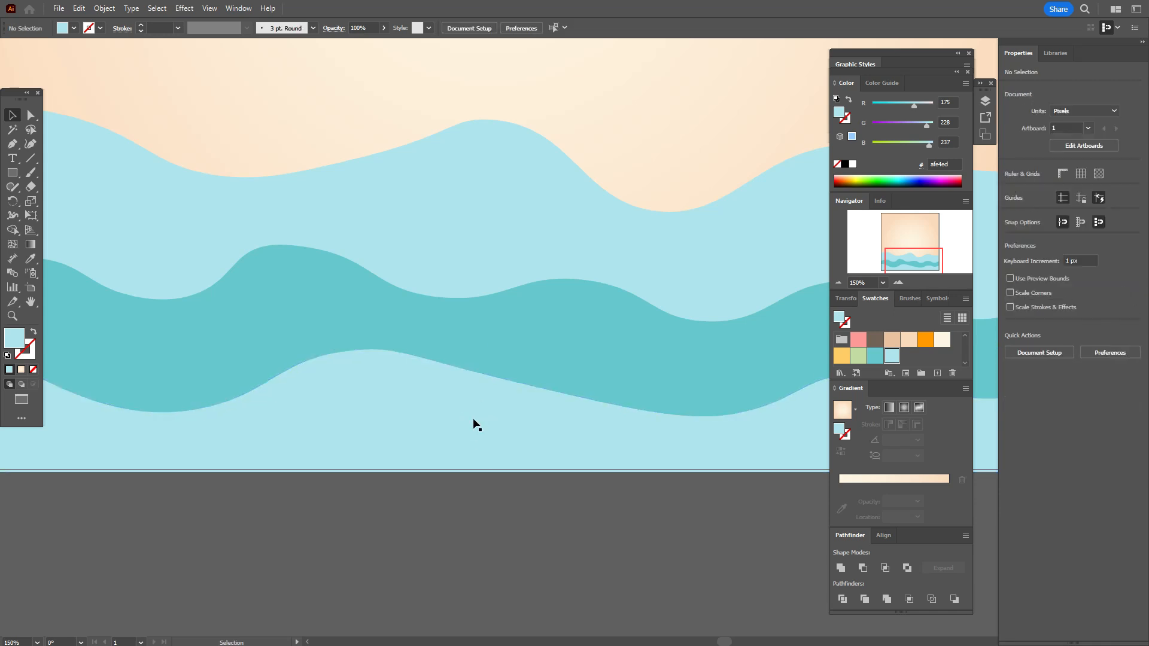
click(472, 420)
key(a)
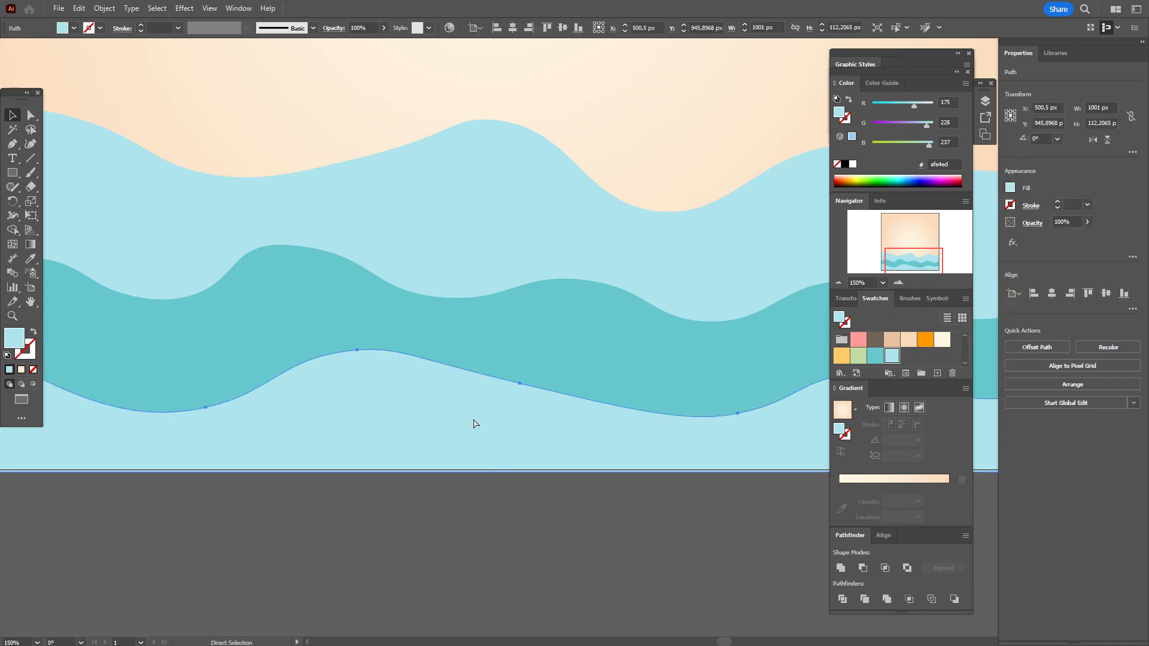
key(v)
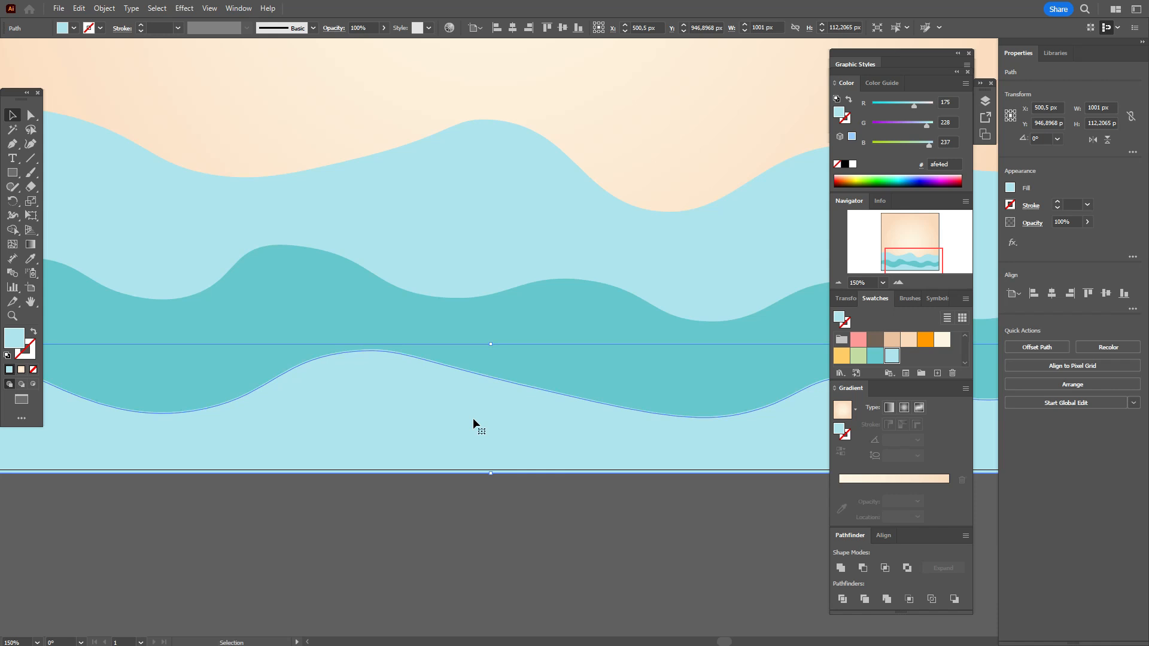
Subtract the front copy of the light blue front wave with Minus Front to leave a thin crest line, and fill it with #fff6e5
shift+click(368, 349)
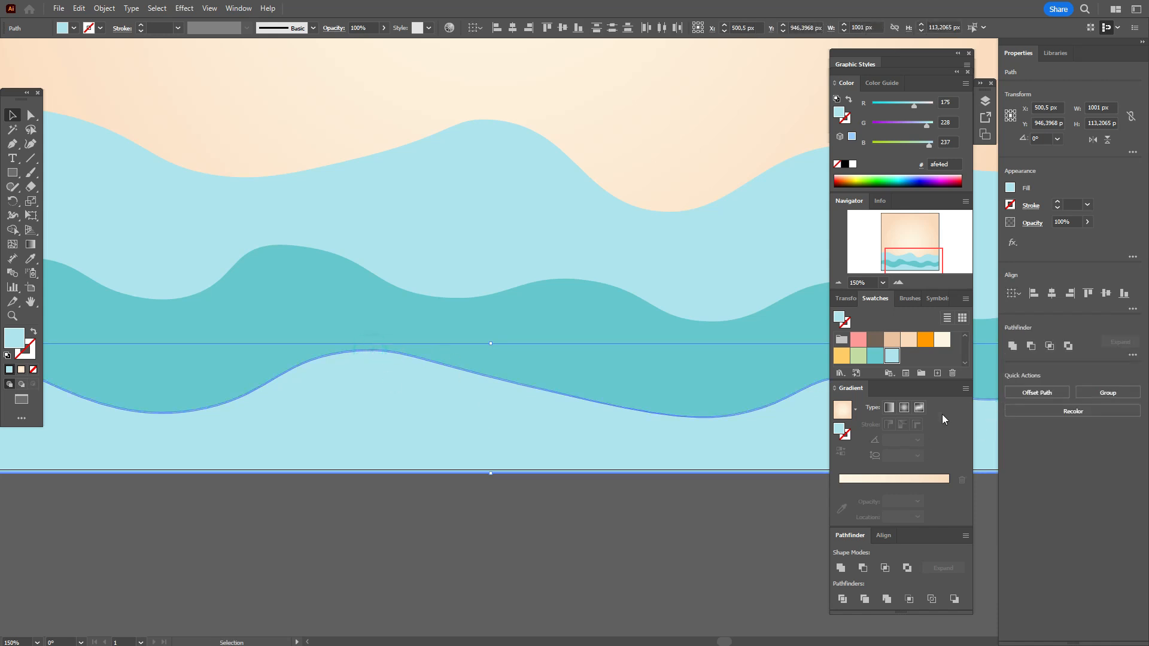
click(1033, 346)
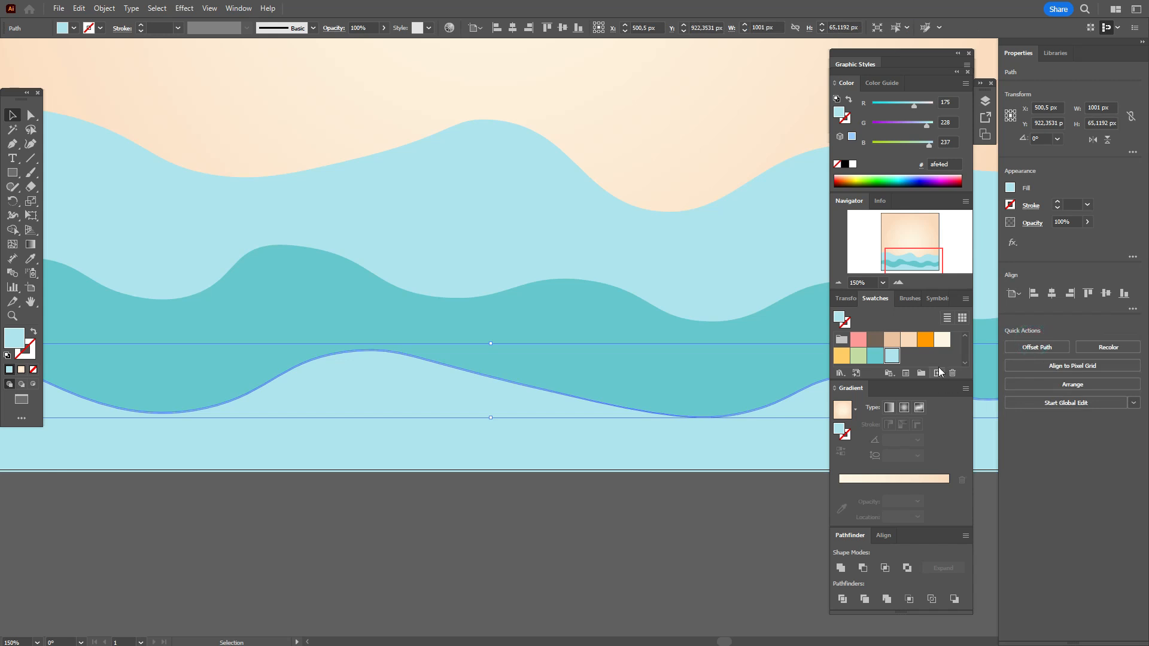
click(942, 340)
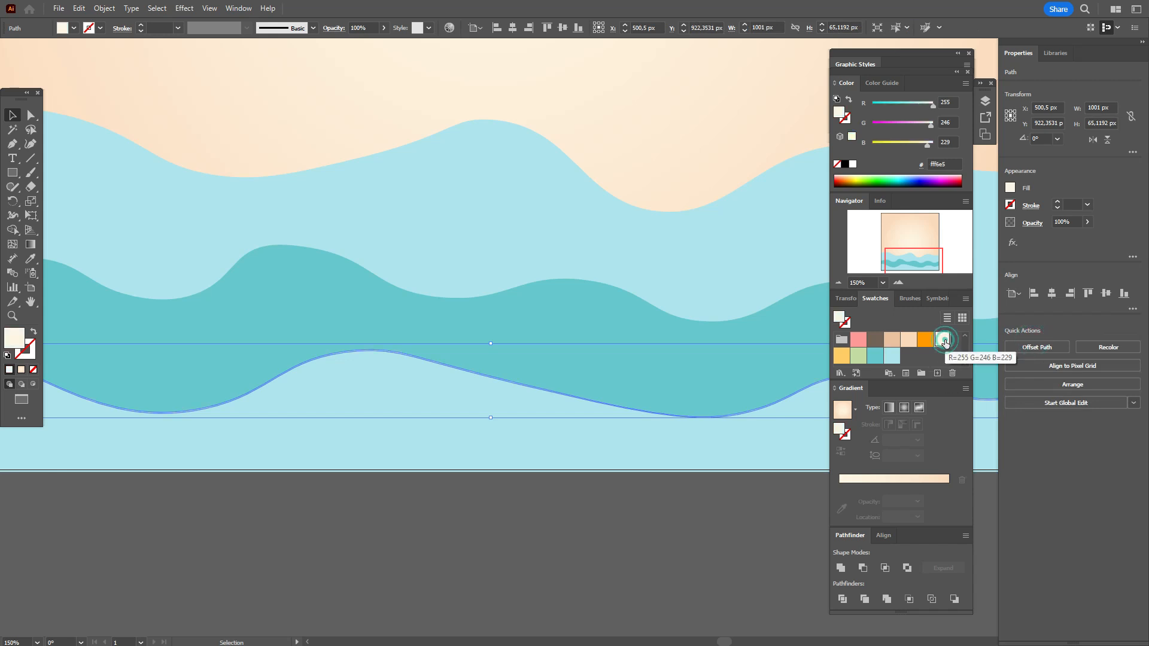
Set the front wave's crest line to the Overlay blending mode and deselect it
click(1034, 229)
click(942, 245)
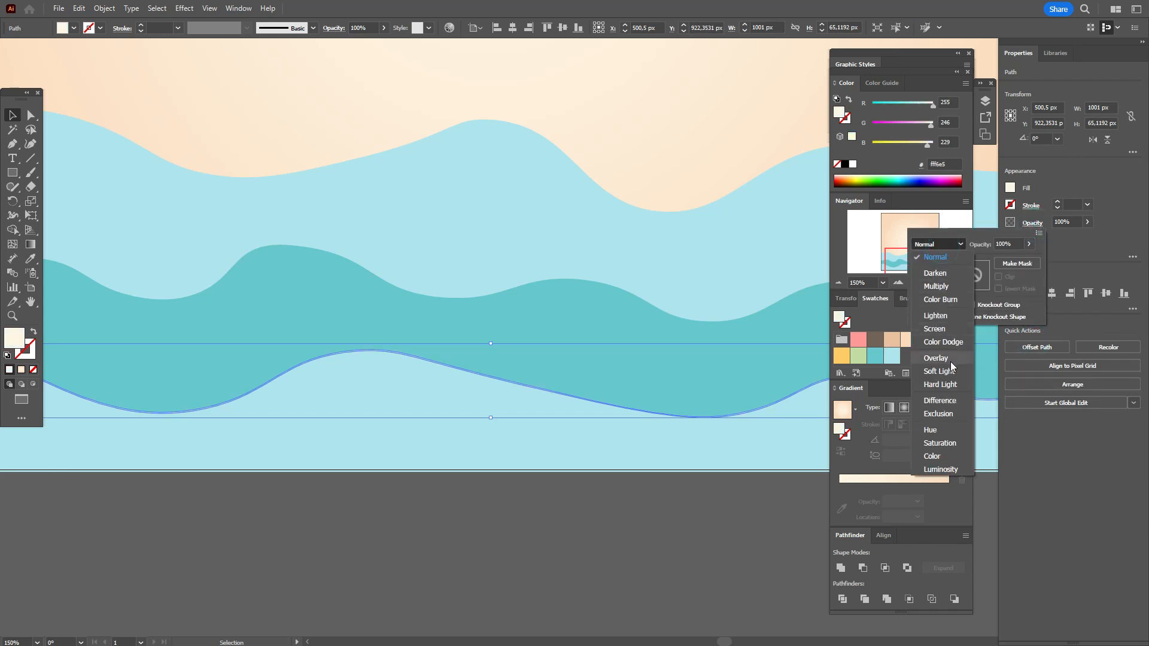
key(Escape)
click(634, 580)
Create a thin highlight line along the crest of the teal middle wave by subtracting its offset copies with Minus Front
click(519, 348)
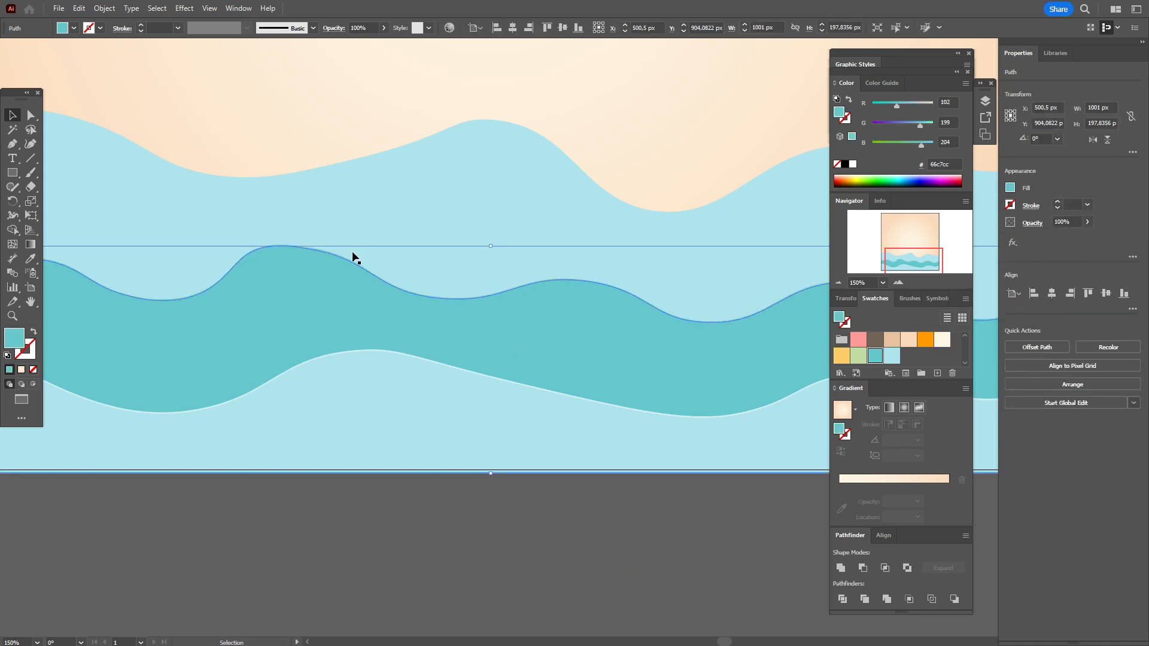
ctrl+click(359, 264)
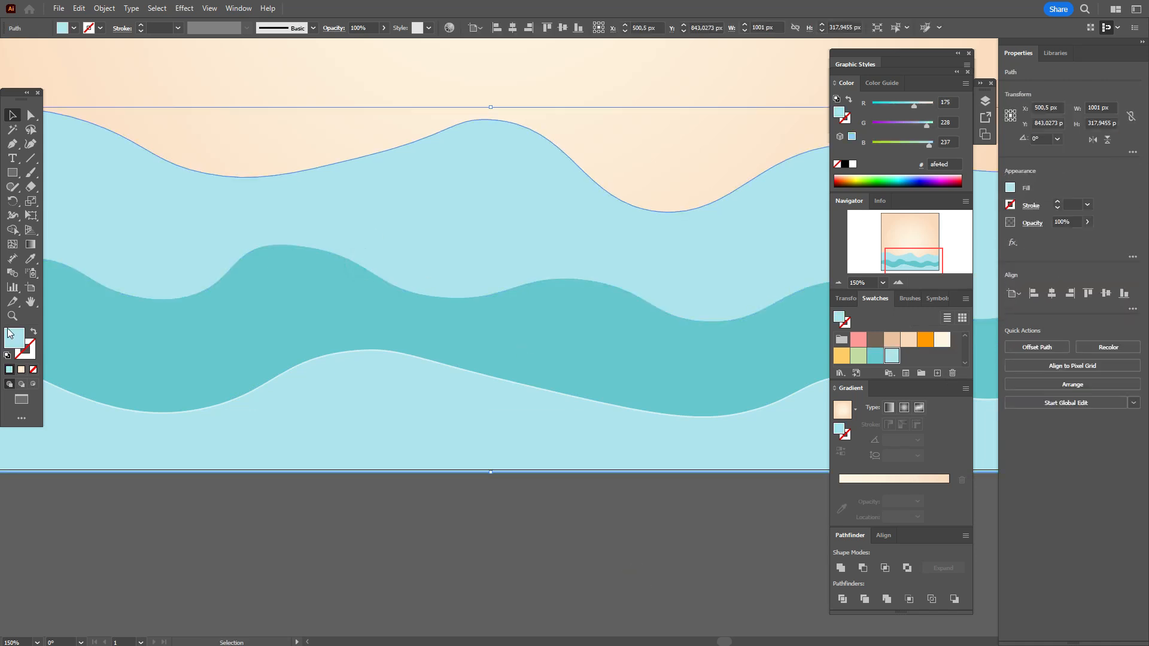
key(ctrl+plus)
key(ctrl+plus)
click(359, 243)
click(1029, 350)
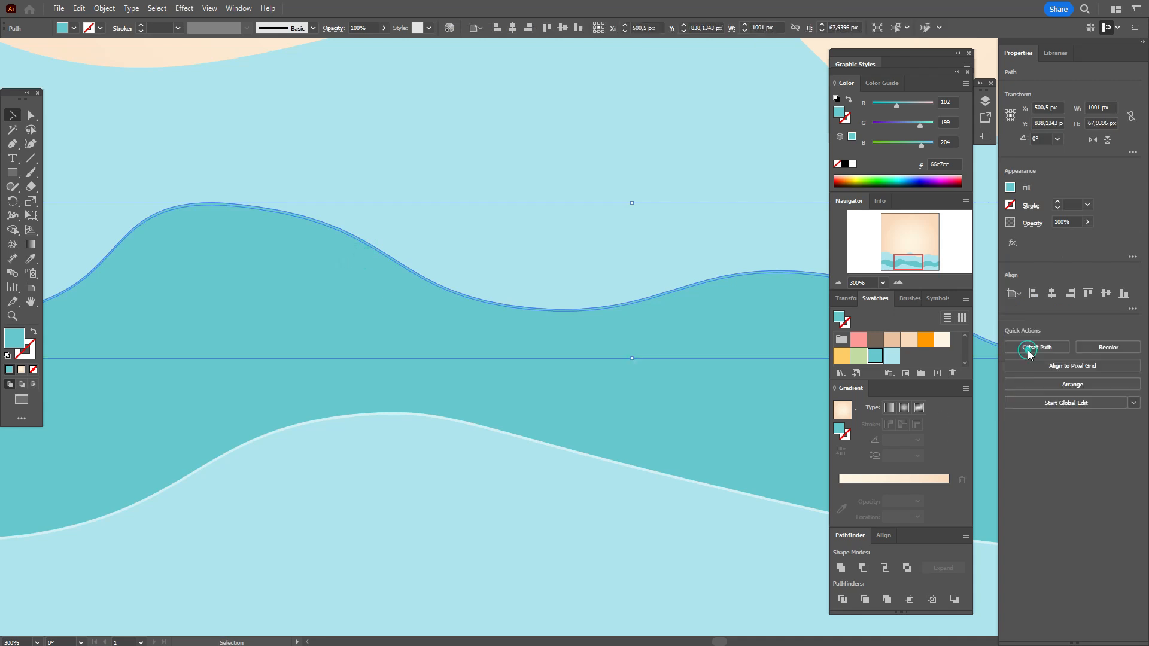
key(Return)
Create a thin highlight line along the crest of the back wave from its offset copies and fill it with #fff6e5
ctrl+click(318, 163)
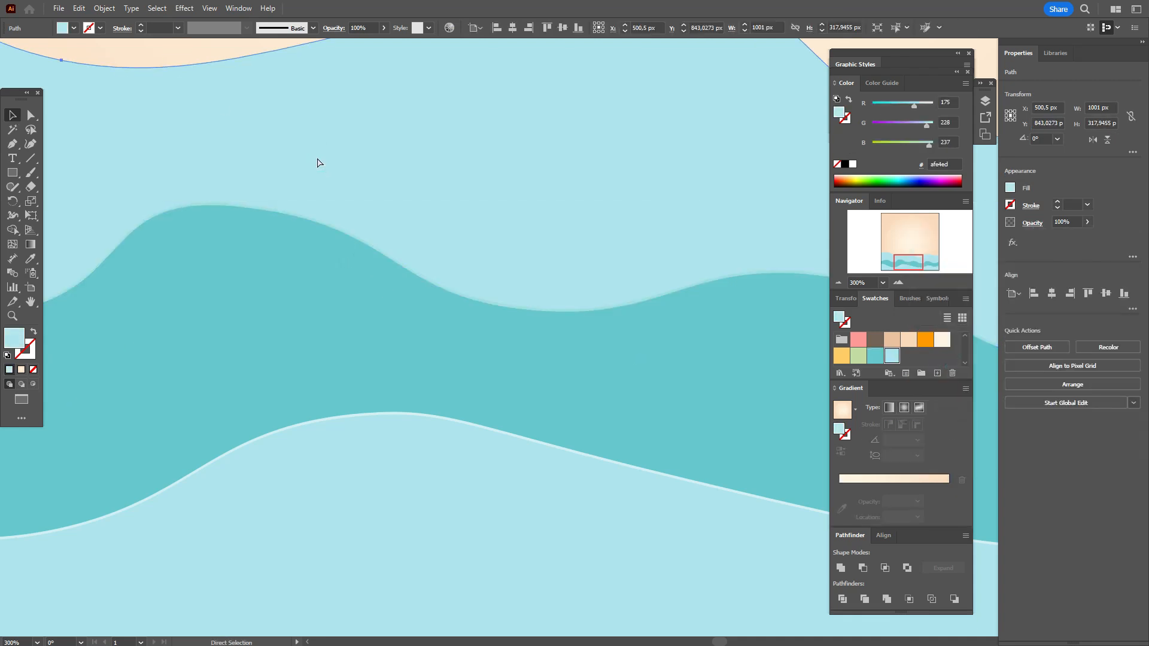
click(100, 65)
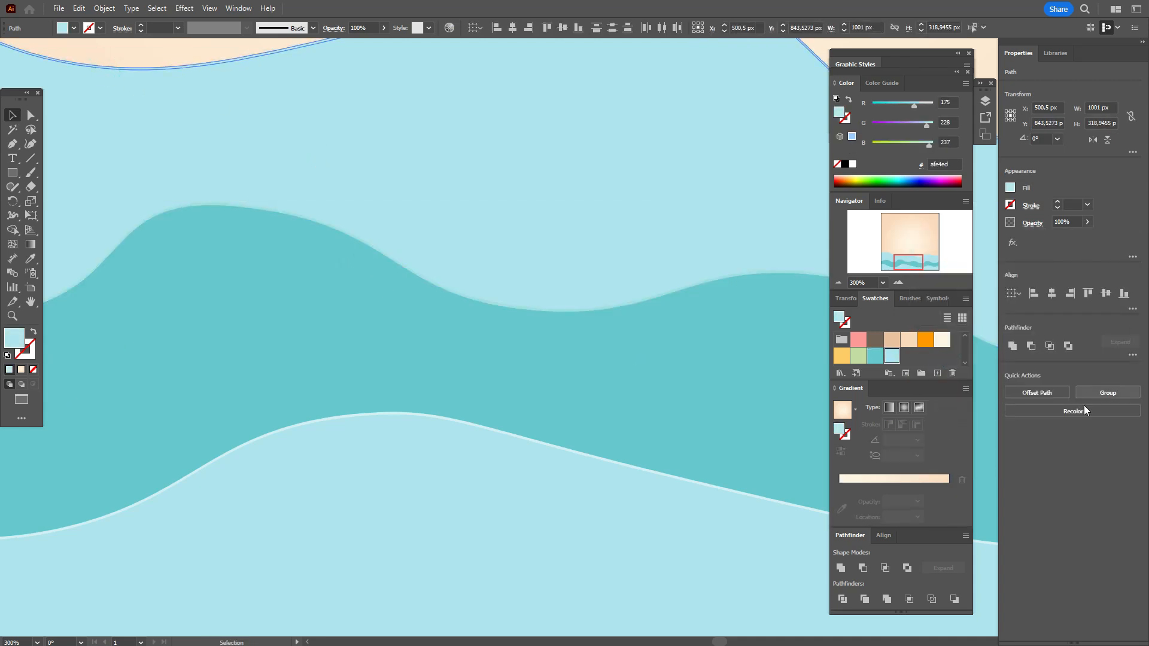
click(942, 339)
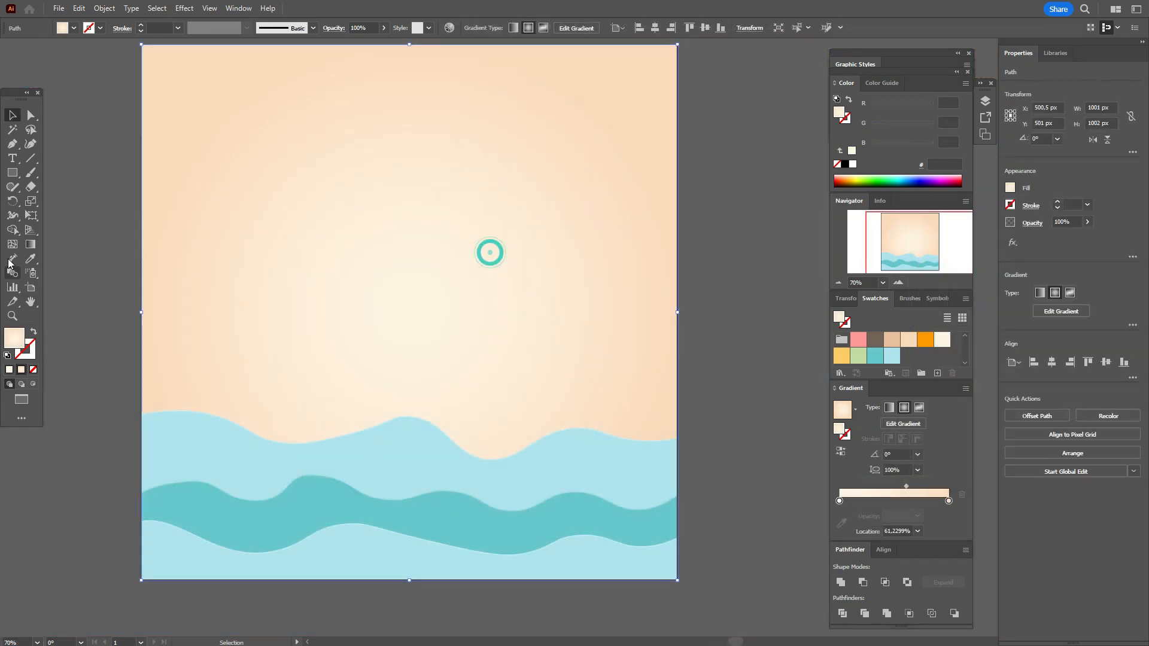
Move the background's radial gradient down so its bright centre sits just above the waves
key(g)
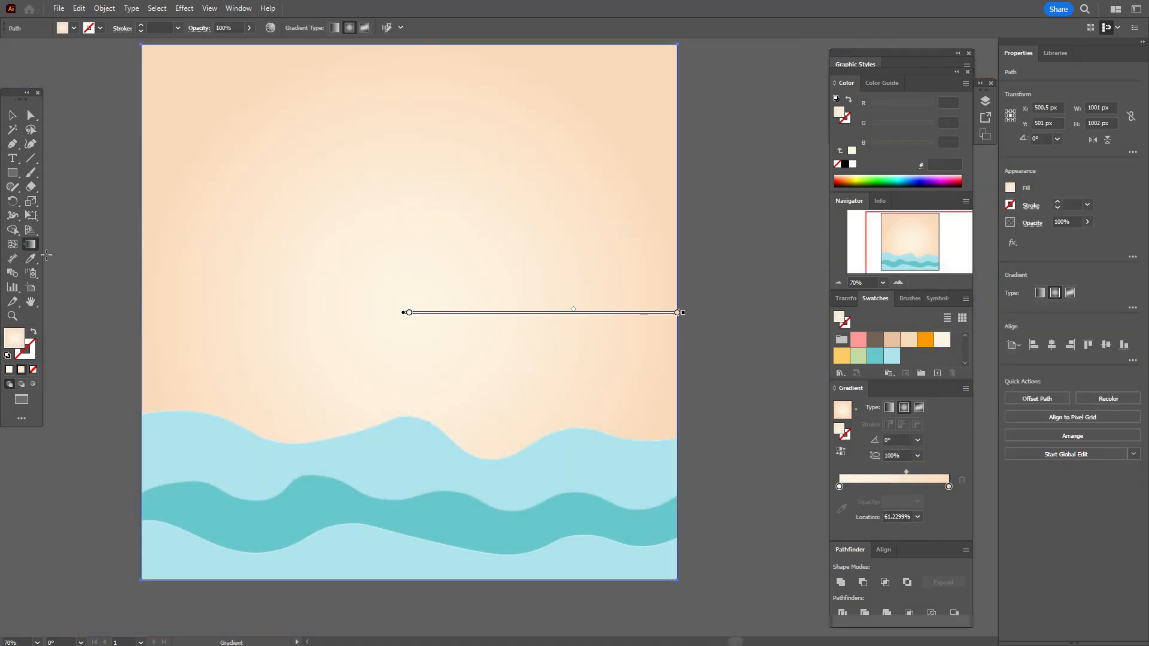
mouse_move(483, 321)
mouse_down()
mouse_move(500, 341)
mouse_move(501, 389)
mouse_up()
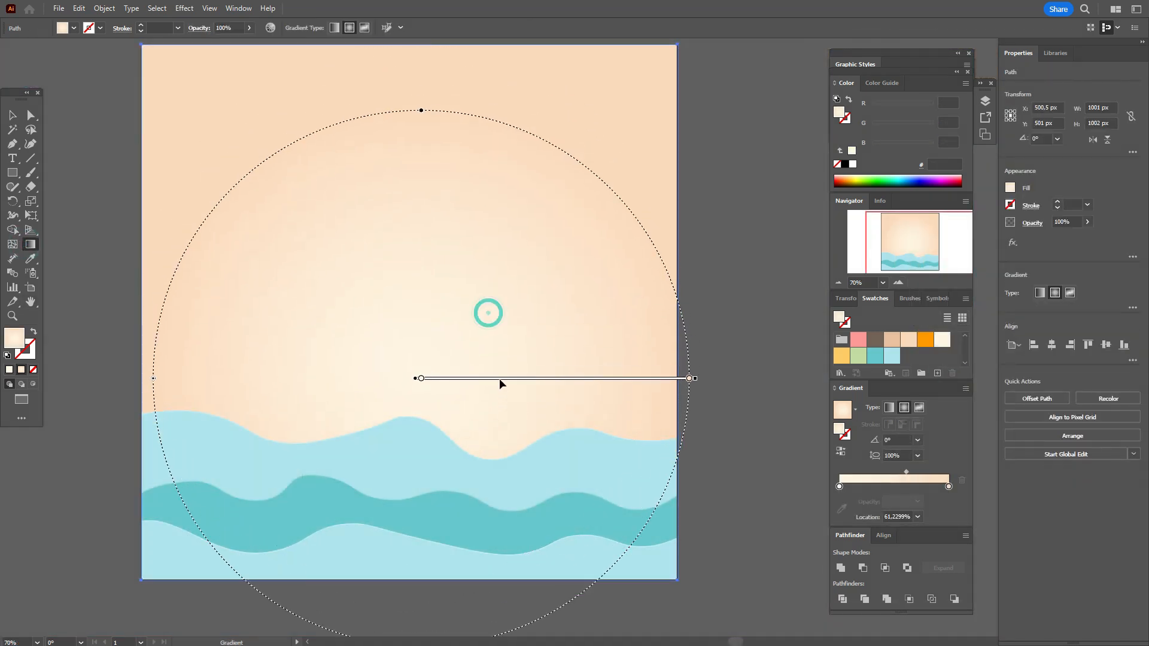
click(12, 115)
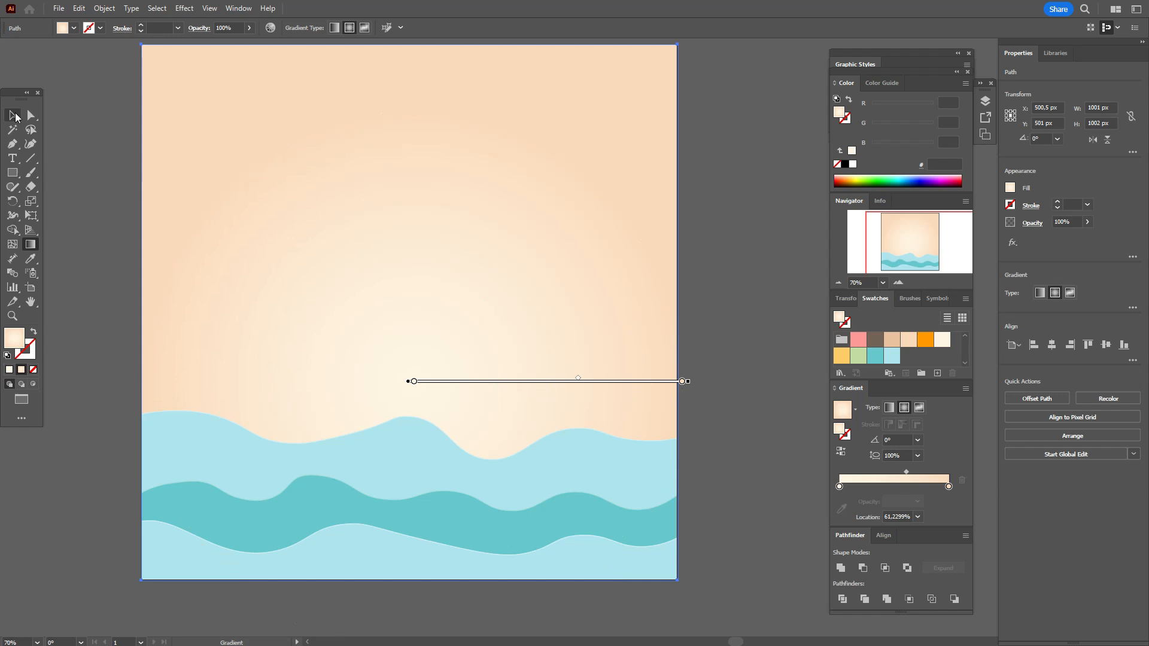
click(70, 168)
Fill the front wave with a linear gradient from light blue #afe4ed to teal #66c7cc at an angle of -90°
click(526, 566)
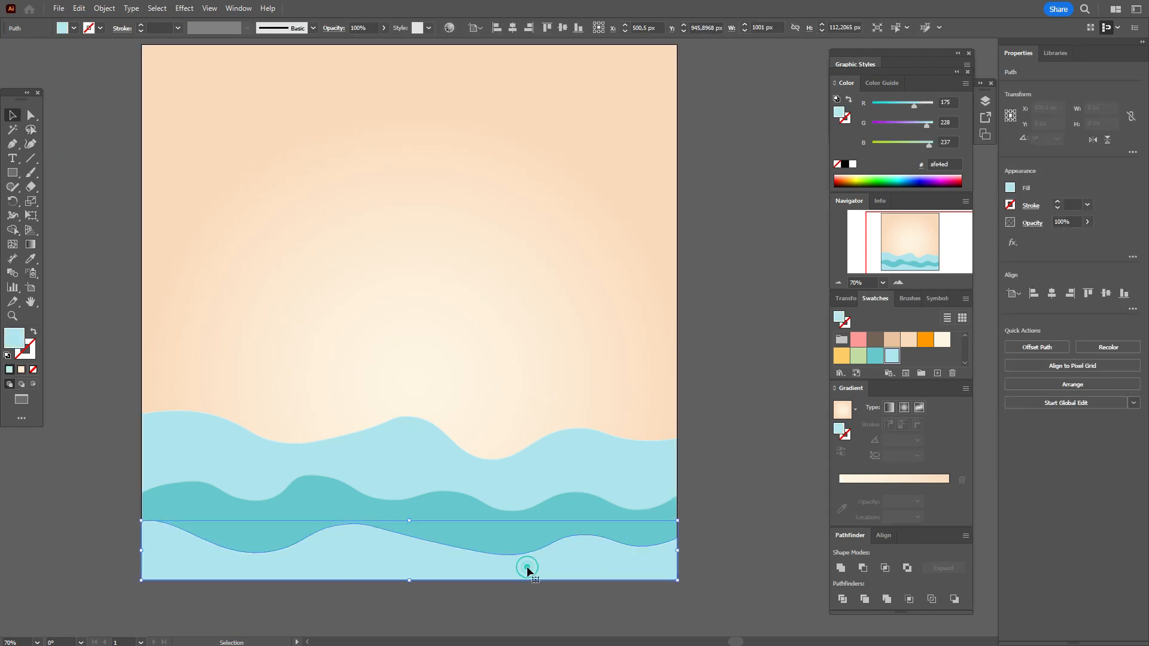
click(890, 409)
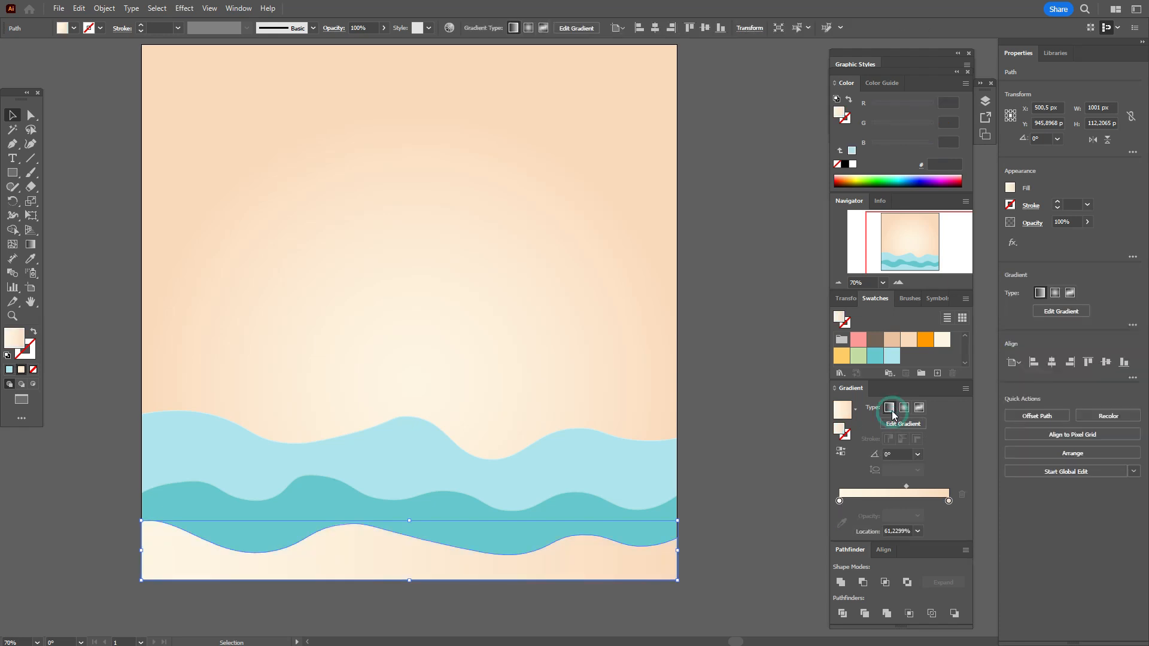
drag(891, 363, 840, 497)
drag(875, 355, 950, 503)
click(873, 454)
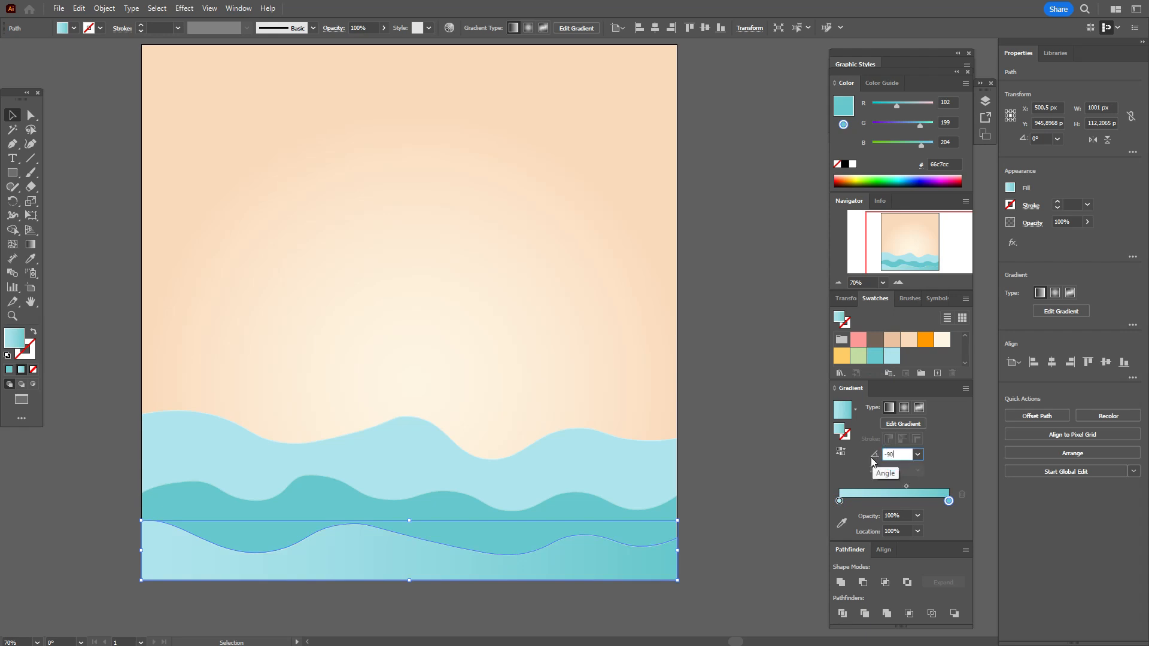
key(Return)
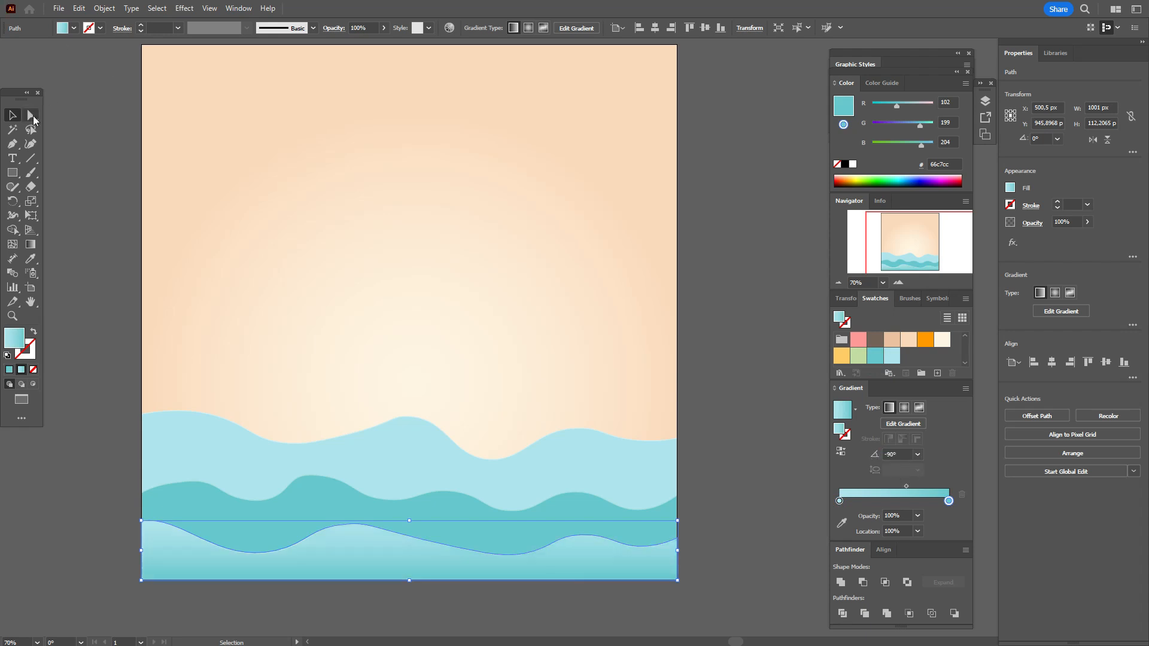
click(108, 170)
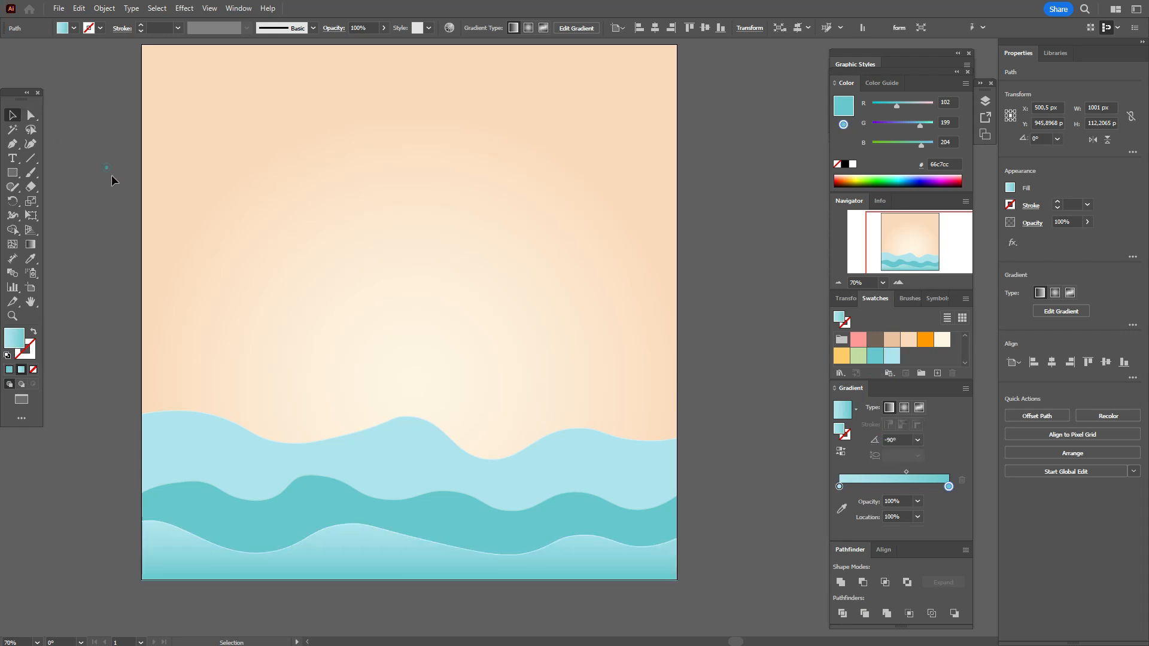
Copy the front wave's gradient to the teal middle wave with the Eyedropper and set its angle to -90°
click(470, 513)
click(30, 259)
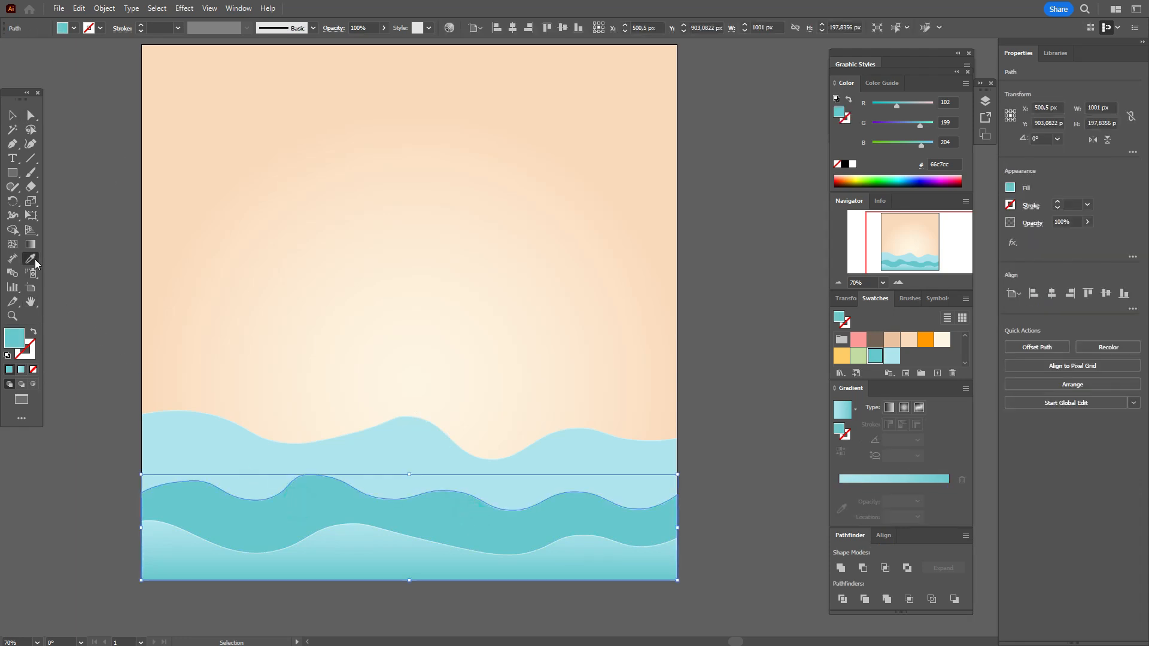
click(366, 559)
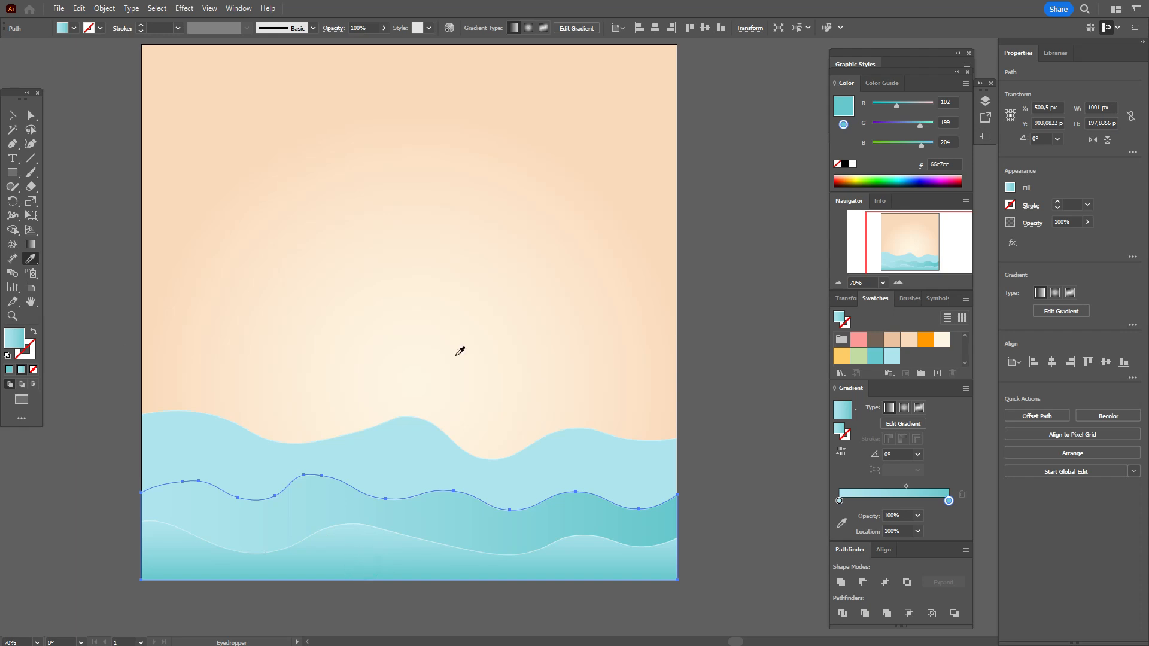
click(901, 453)
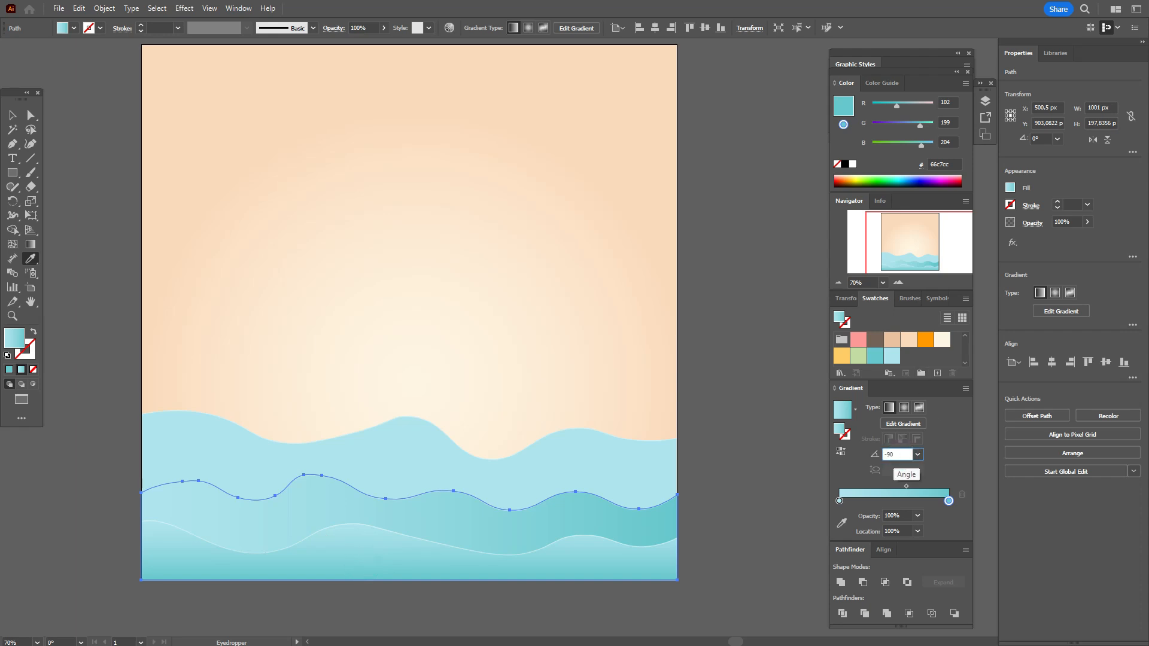
key(Return)
Shift the middle wave's gradient upward with the Gradient tool so it contrasts with the front wave
click(30, 244)
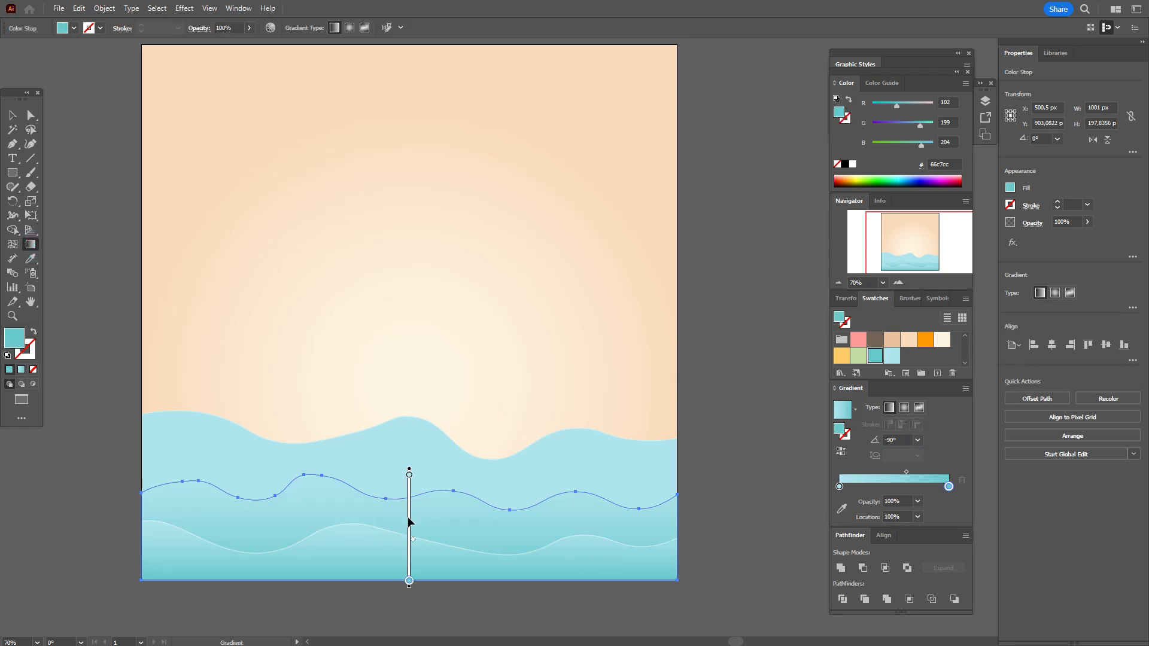
drag(410, 517, 408, 494)
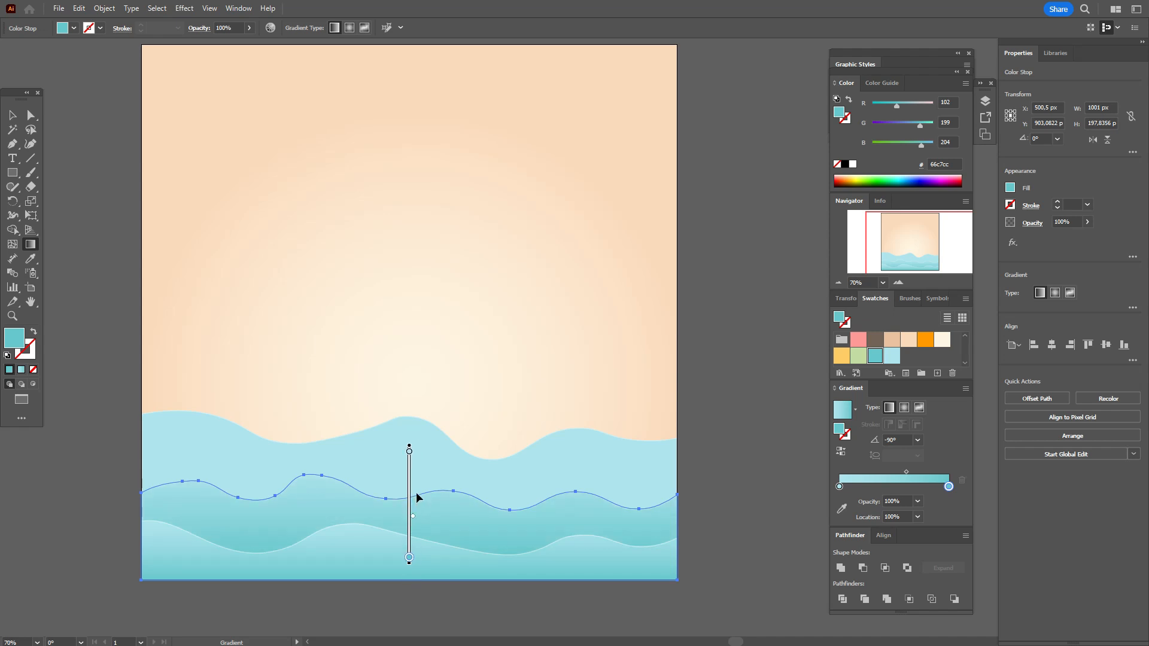
click(12, 115)
click(67, 148)
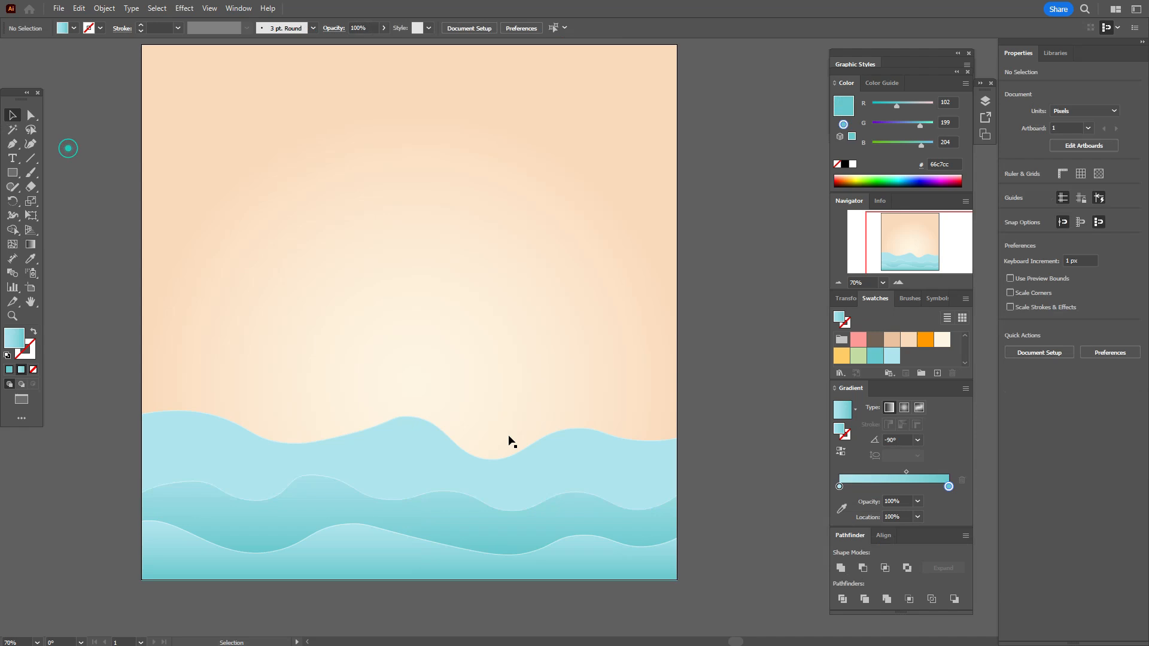
Copy the middle wave's gradient to the back wave with the Eyedropper and set its angle to -90°
click(443, 459)
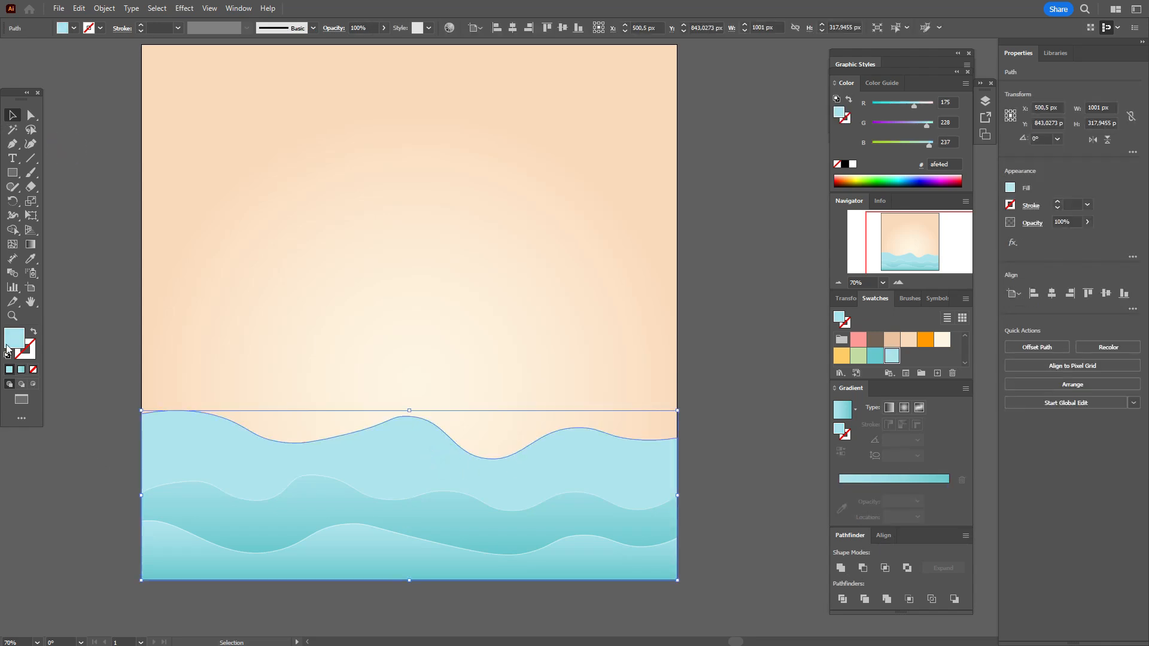
click(31, 258)
click(302, 519)
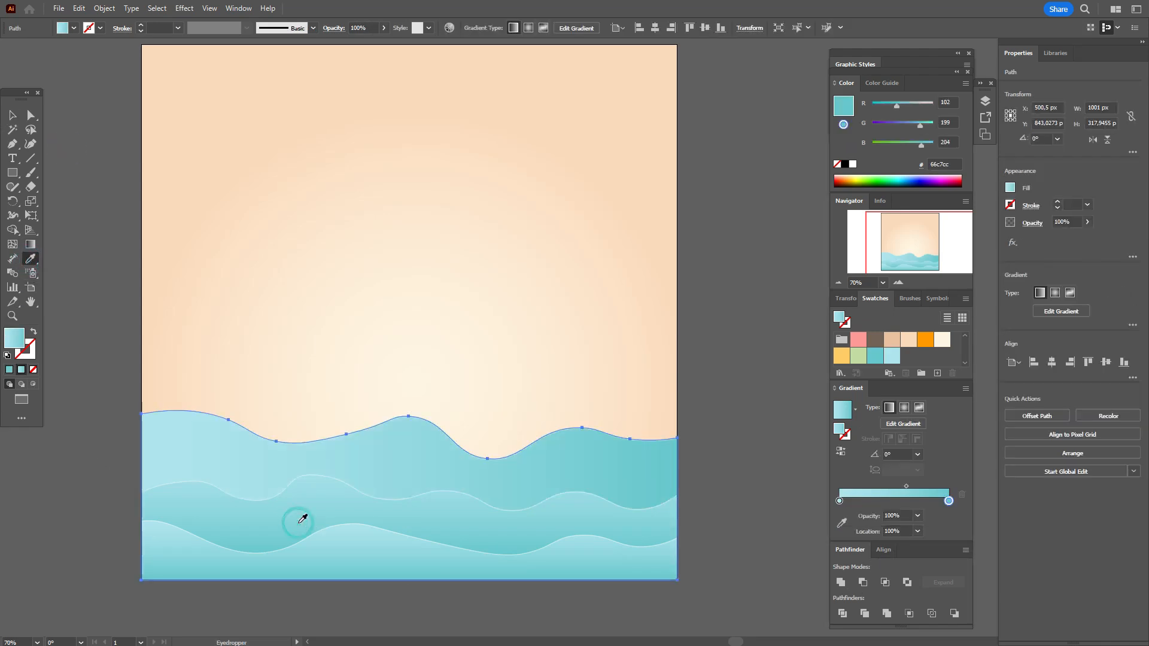
click(898, 454)
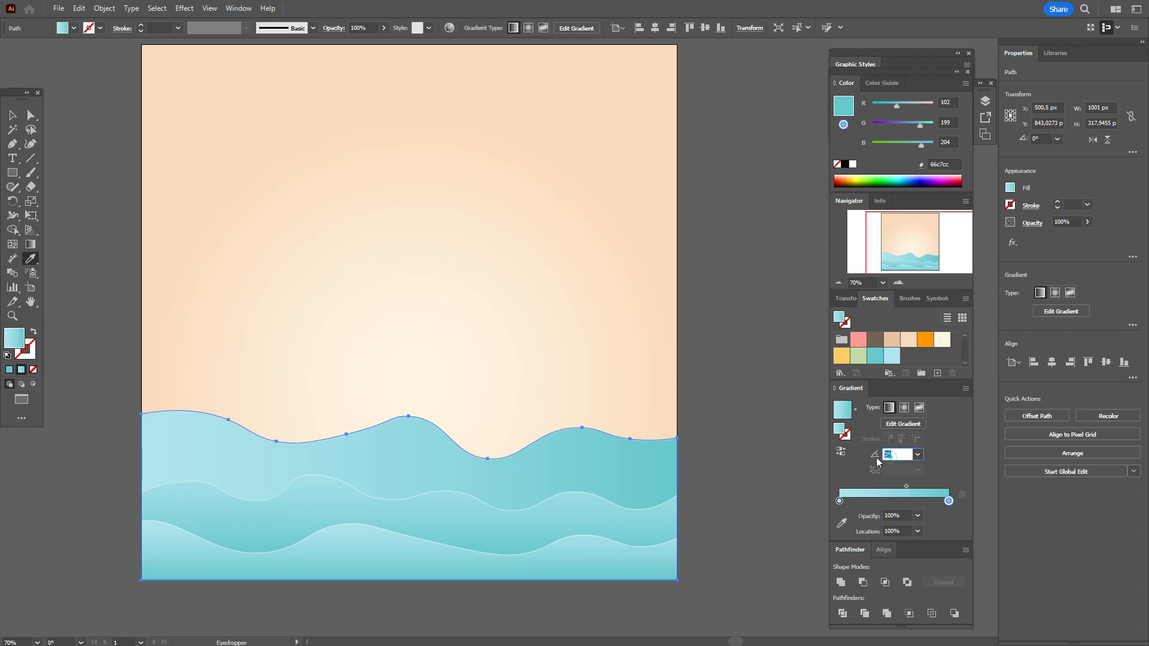
text(-90)
key(Return)
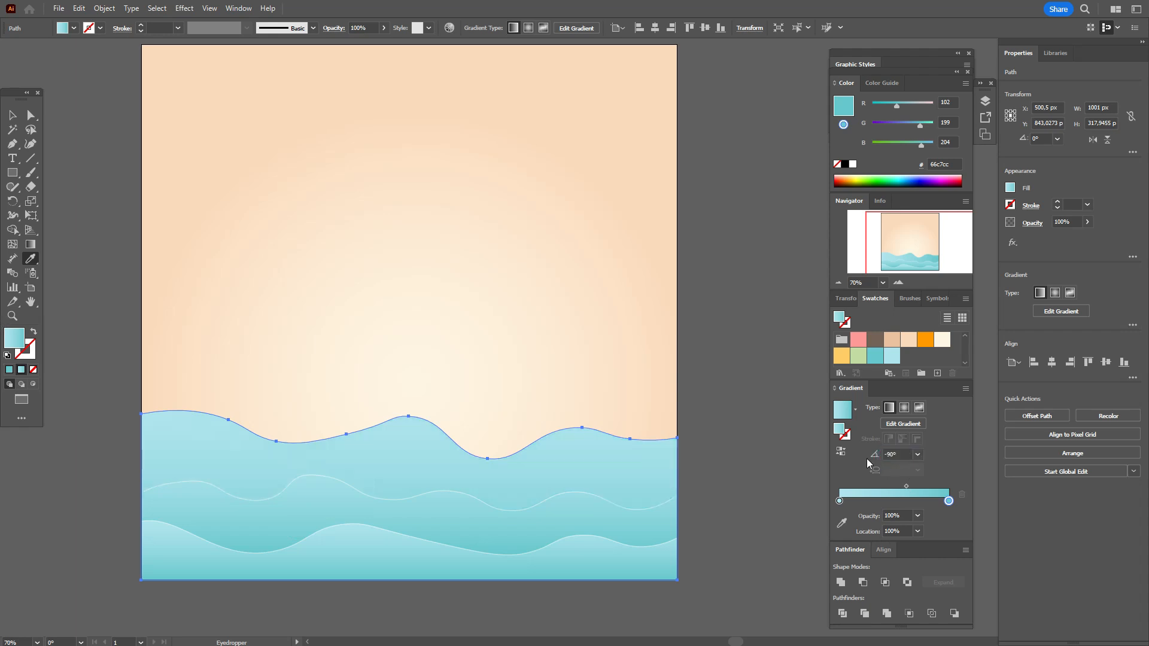
Shift the back wave's gradient upward with the Gradient tool to darken the area behind the middle wave
click(28, 249)
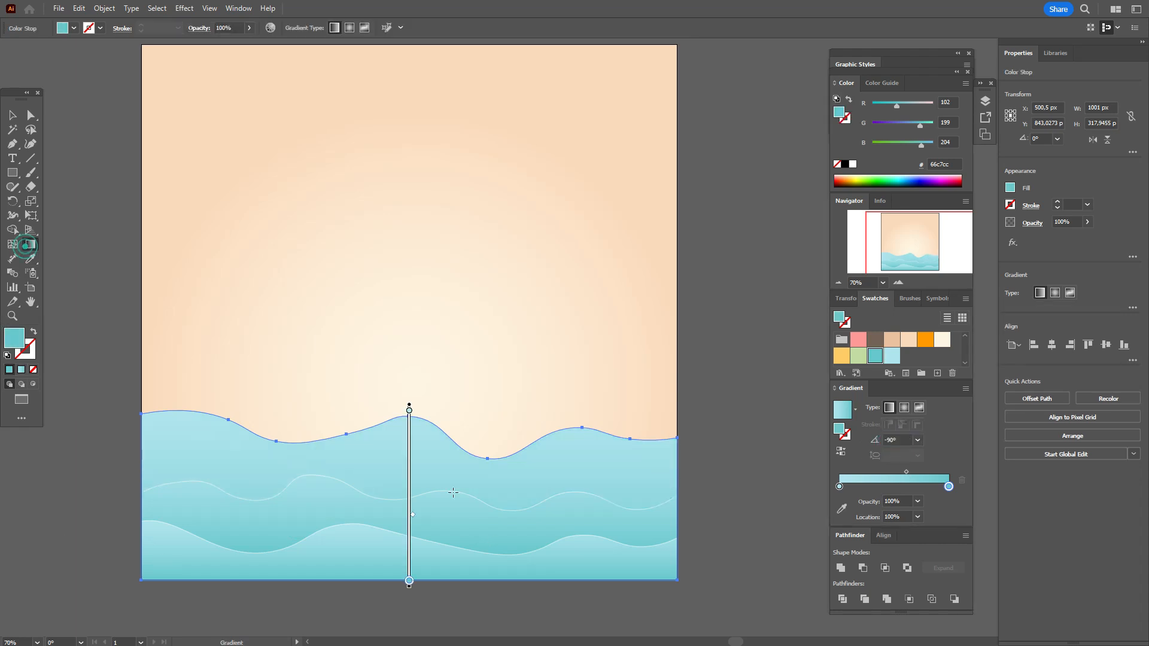
drag(409, 529, 410, 454)
click(12, 115)
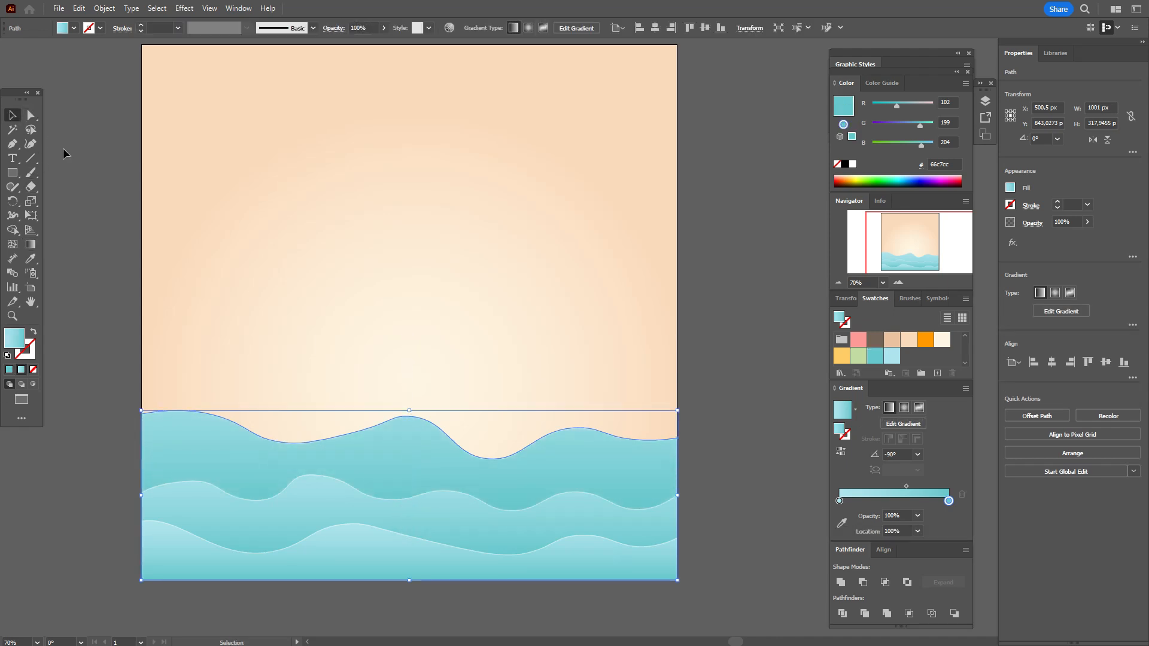
click(64, 147)
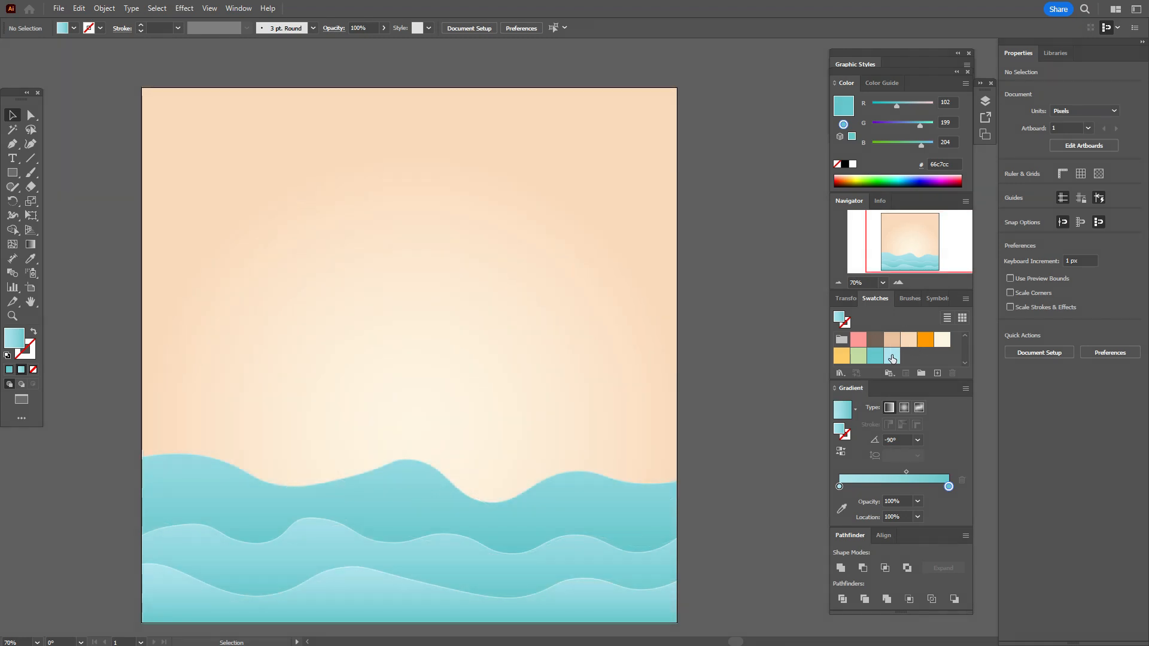
Create a light blue #afe4ed triangle with the Polygon tool, radius 50 px and 3 sides, and place it in the sky left of centre
click(892, 356)
drag(13, 178, 81, 218)
click(420, 246)
click(546, 341)
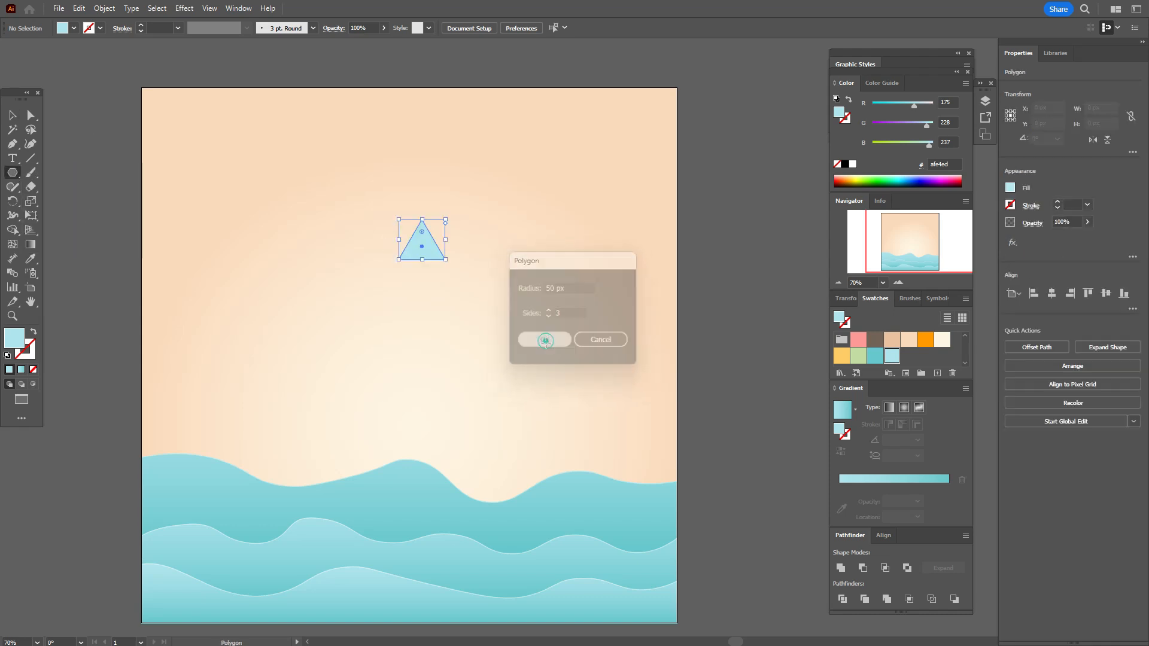
key(v)
drag(421, 254, 321, 328)
Make a copy of the triangle reflected across the horizontal axis
right_click(321, 328)
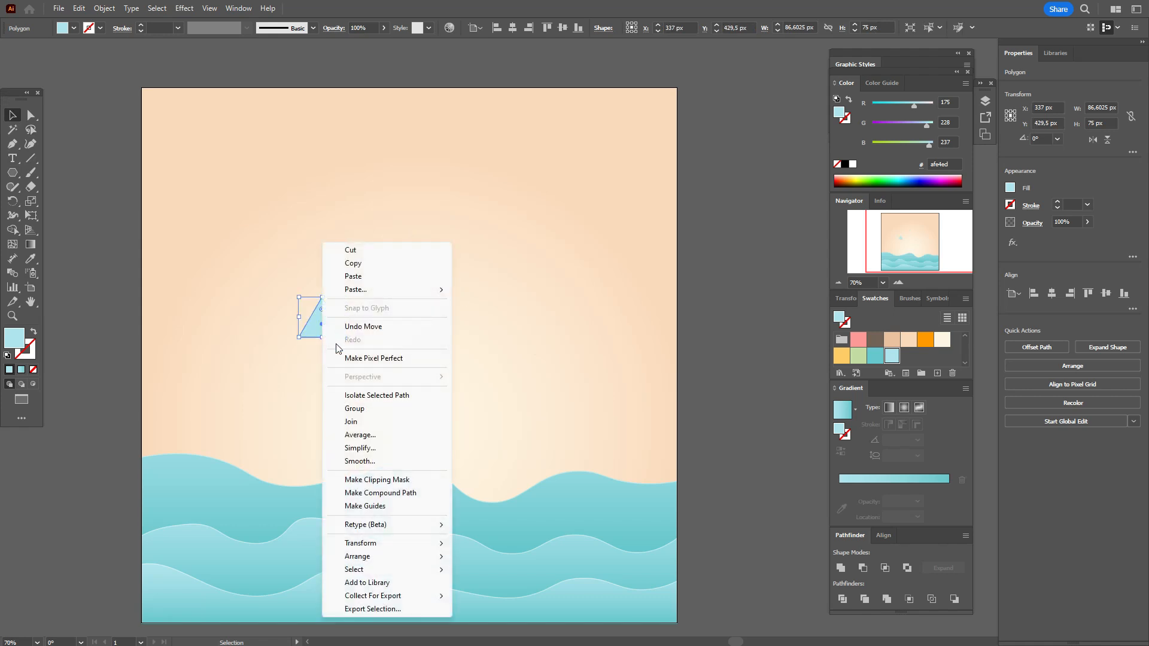
mouse_move(437, 544)
click(508, 484)
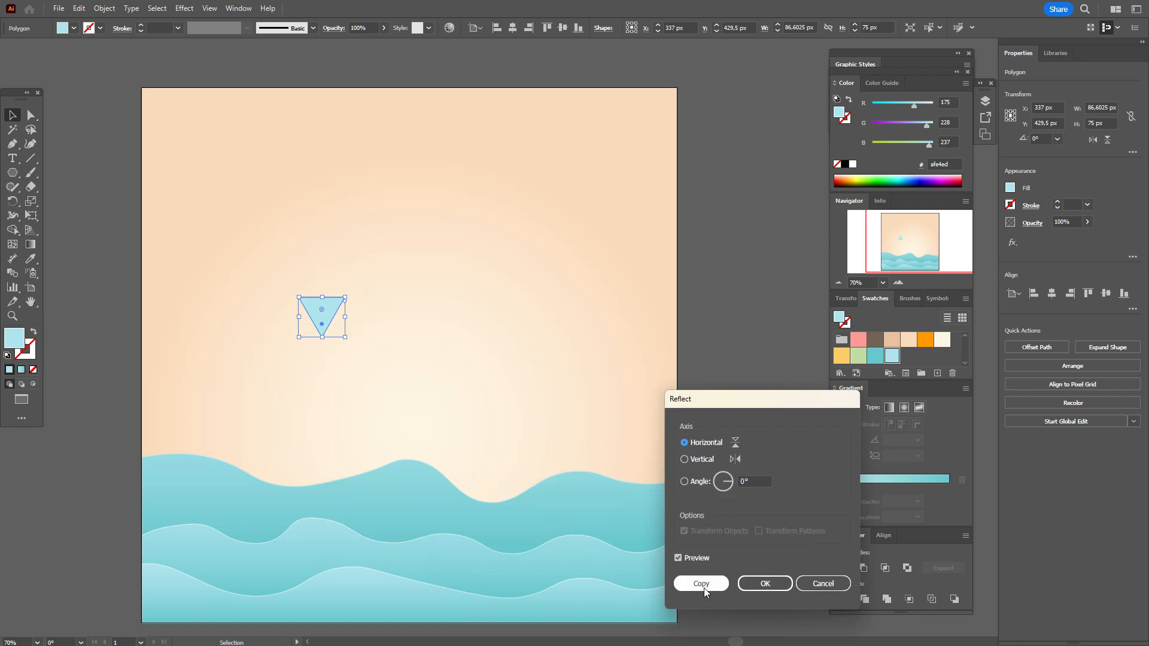
click(704, 588)
Move the inverted triangle copy straight up until its tip meets the apex of the original triangle
key(Up)
key(Up)
key(Up)
key(Up)
key(Up)
key(Up)
key(Up)
key(Up)
key(Up)
key(Up)
key(Up)
key(Up)
key(Up)
key(Up)
key(Up)
key(Up)
key(Up)
key(Up)
key(Up)
key(Up)
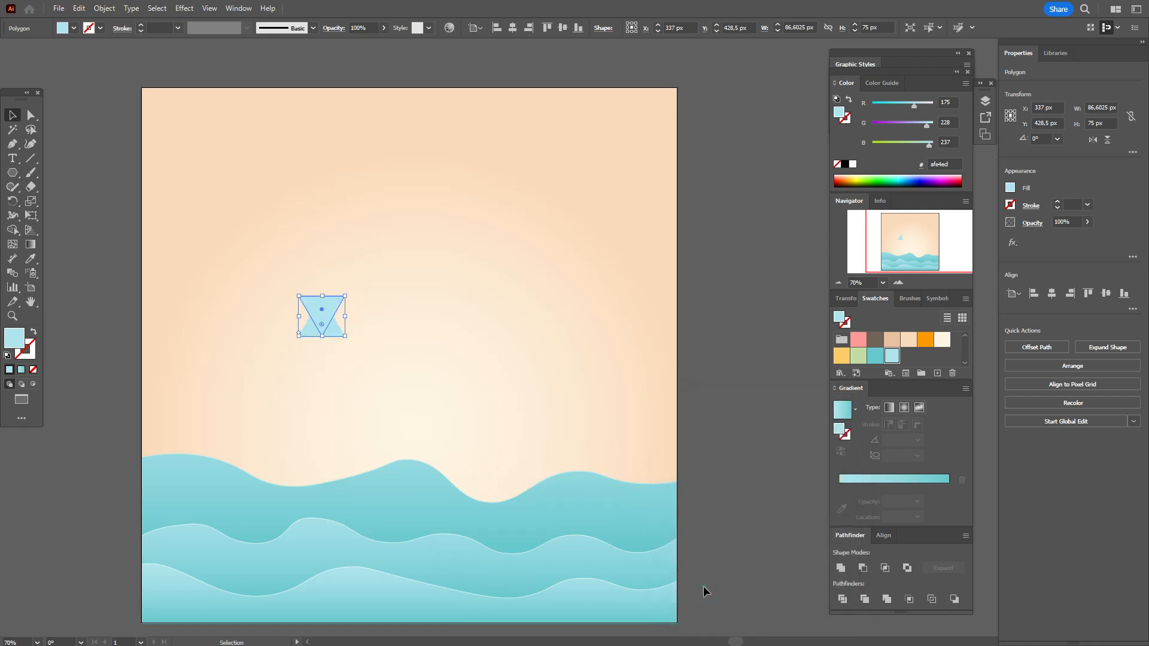
key(Up)
key(Up)
key(Up)
key(Up)
key(Up)
key(Up)
key(Up)
key(Up)
key(Up)
key(Up)
key(Up)
key(Up)
key(Up)
key(Up)
key(Up)
key(Up)
key(Up)
key(Up)
key(Up)
key(Up)
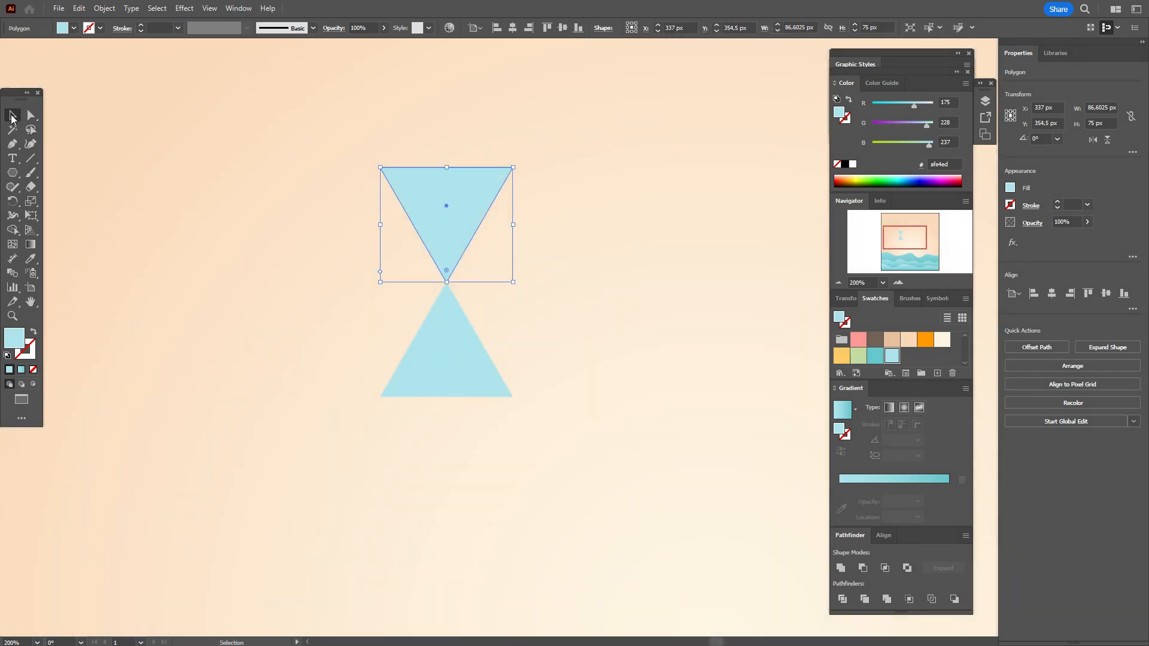
Make a copy of both triangles rotated 60° and repeat the transformation once to complete a hexagon
shift+click(450, 386)
right_click(464, 366)
mouse_move(545, 293)
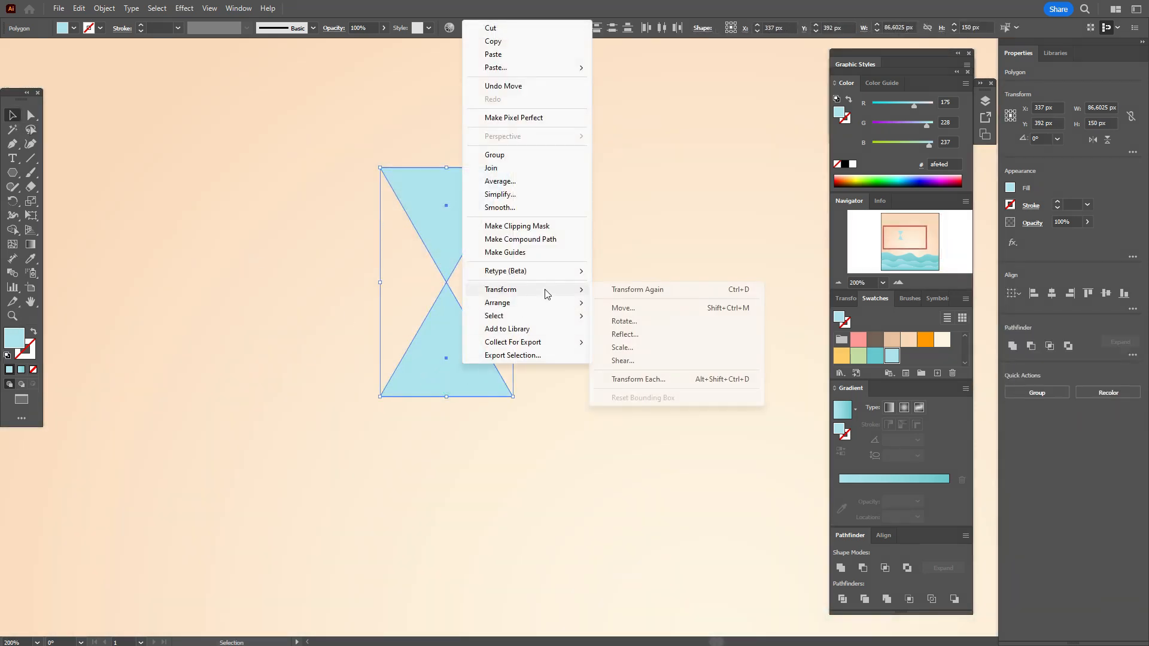
click(622, 321)
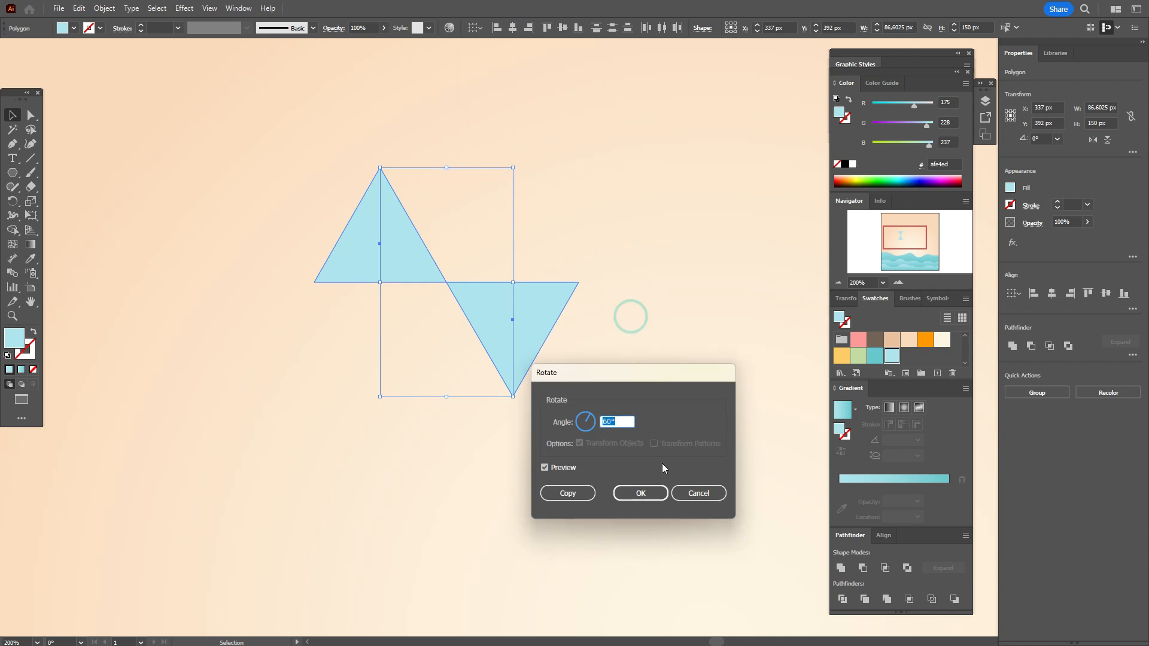
click(567, 493)
key(a)
key(v)
key(ctrl+d)
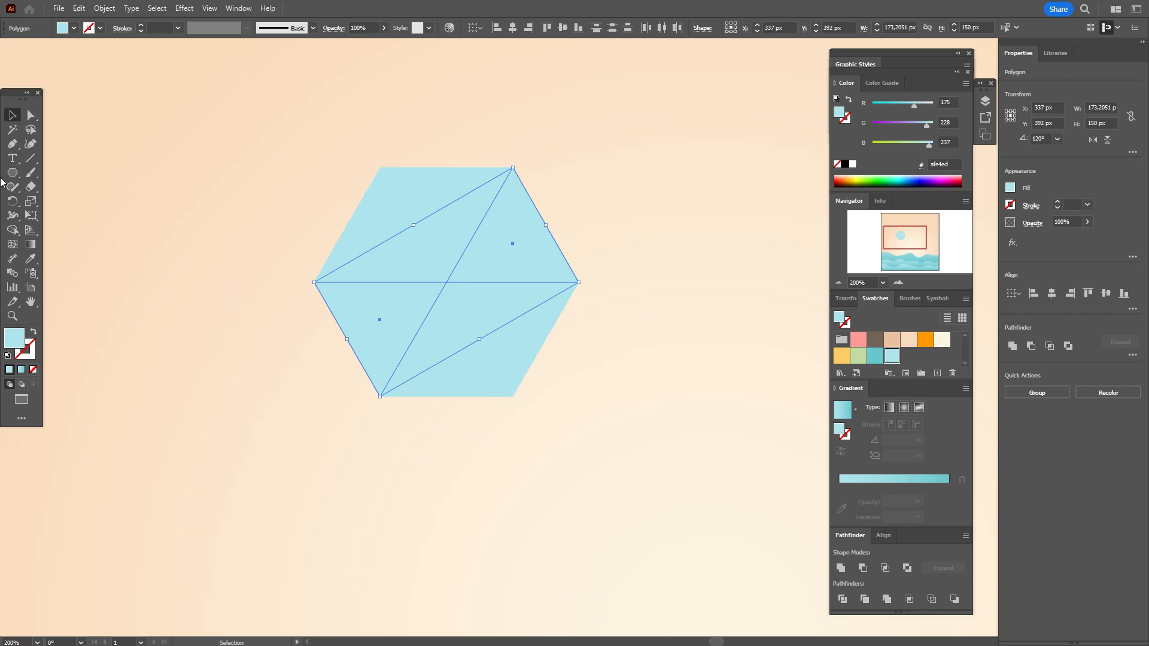
Fill the hexagon's upper-left triangle with the slightly darker blue #9cdee5
click(214, 147)
click(371, 245)
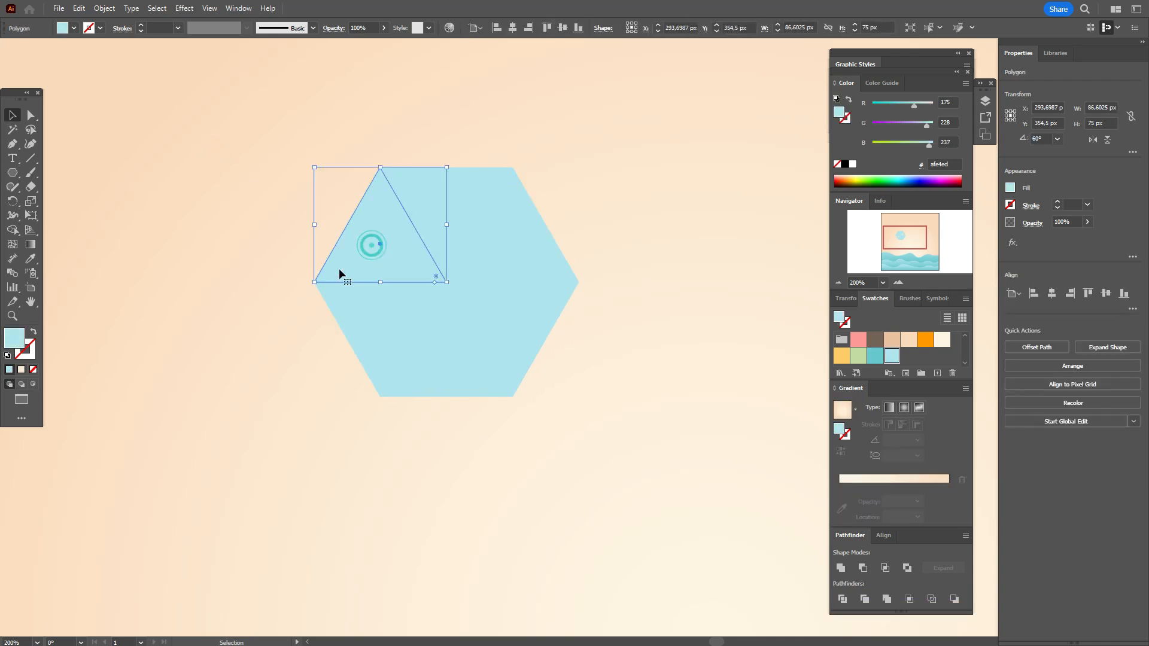
double_click(13, 345)
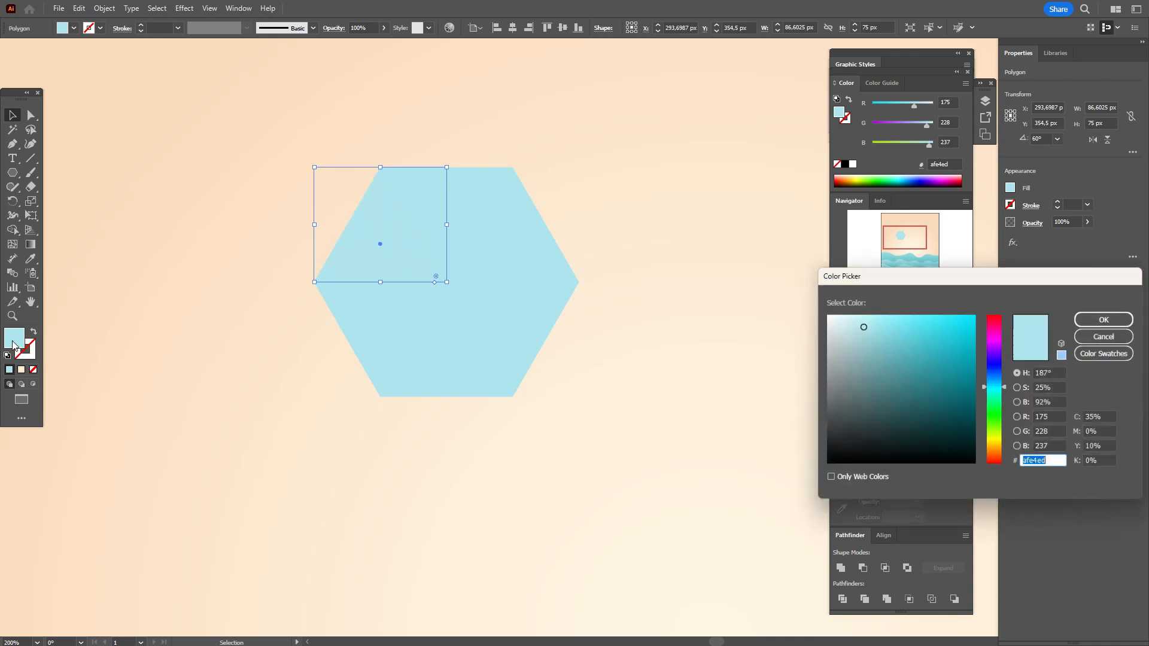
click(874, 329)
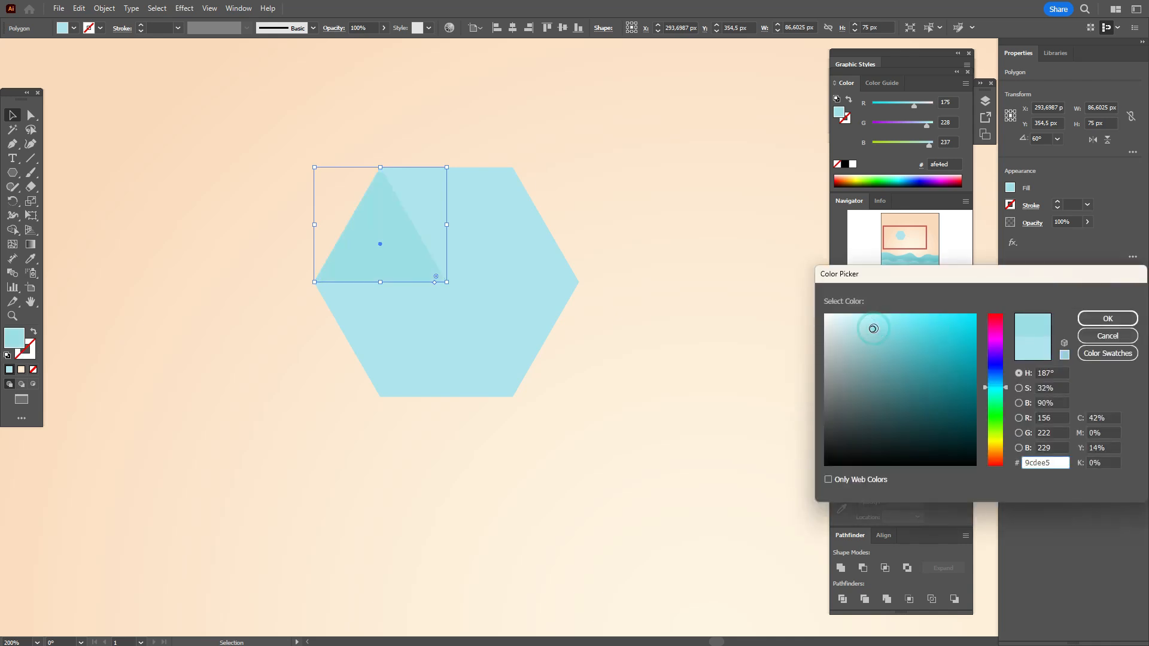
click(1135, 319)
Fill the hexagon's lower-left triangle with a darker turquoise using the Color Picker
click(385, 331)
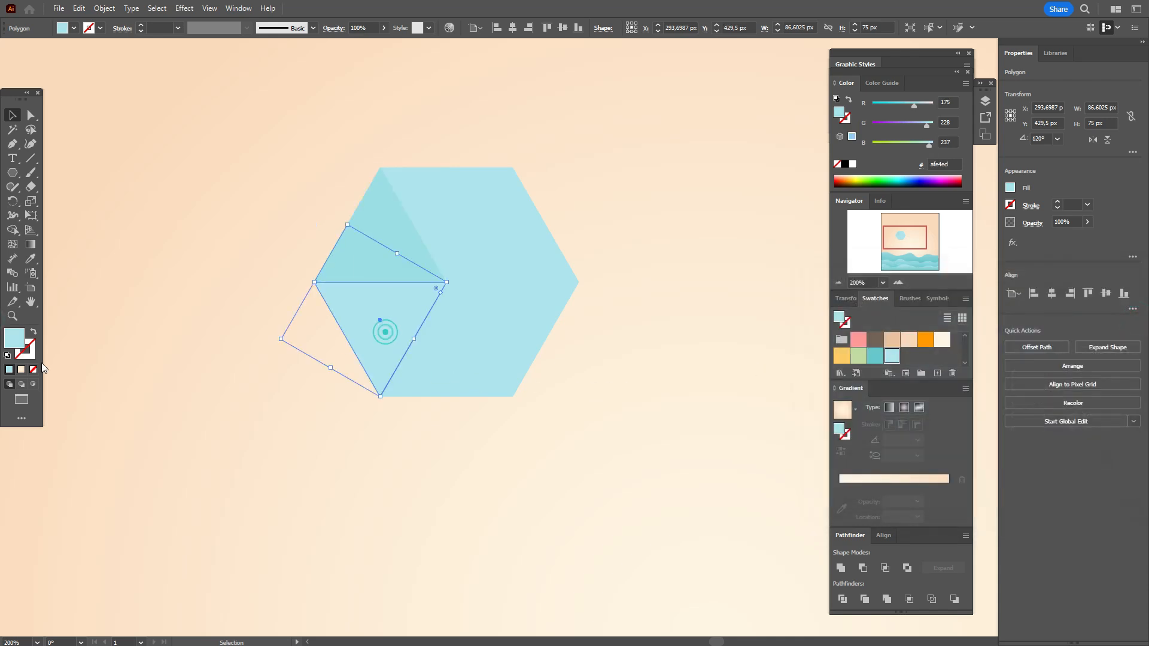
double_click(16, 341)
click(879, 338)
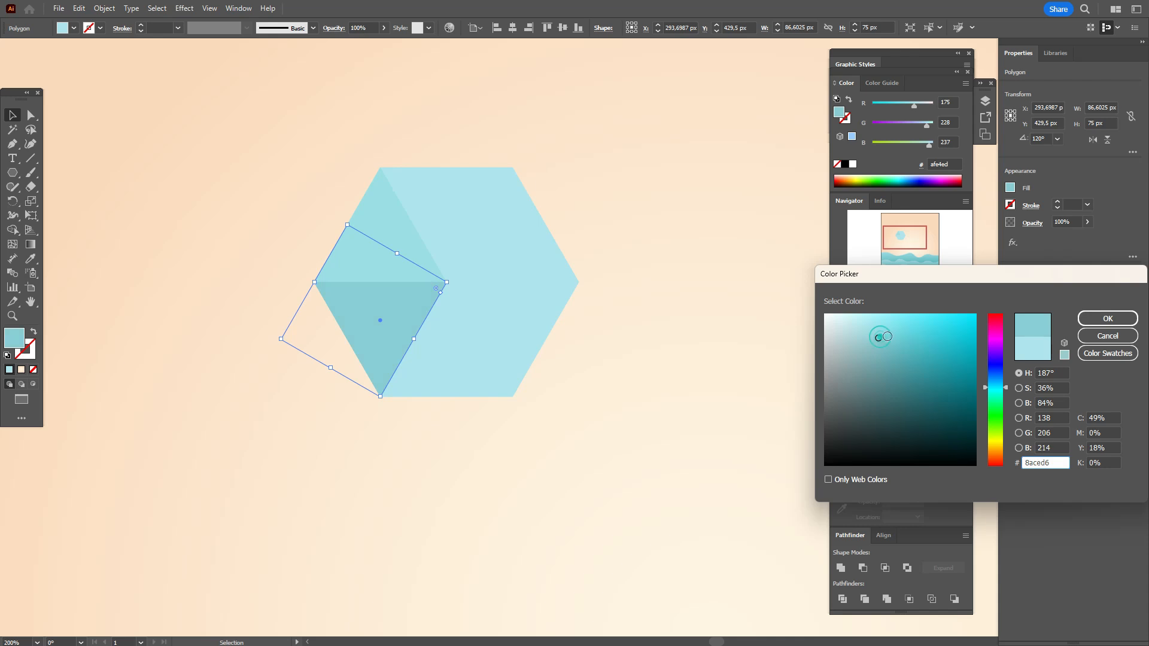
click(896, 337)
click(1088, 323)
Fill the hexagon's bottom-centre triangle with #9cdee5
click(454, 361)
double_click(10, 345)
drag(870, 326, 874, 328)
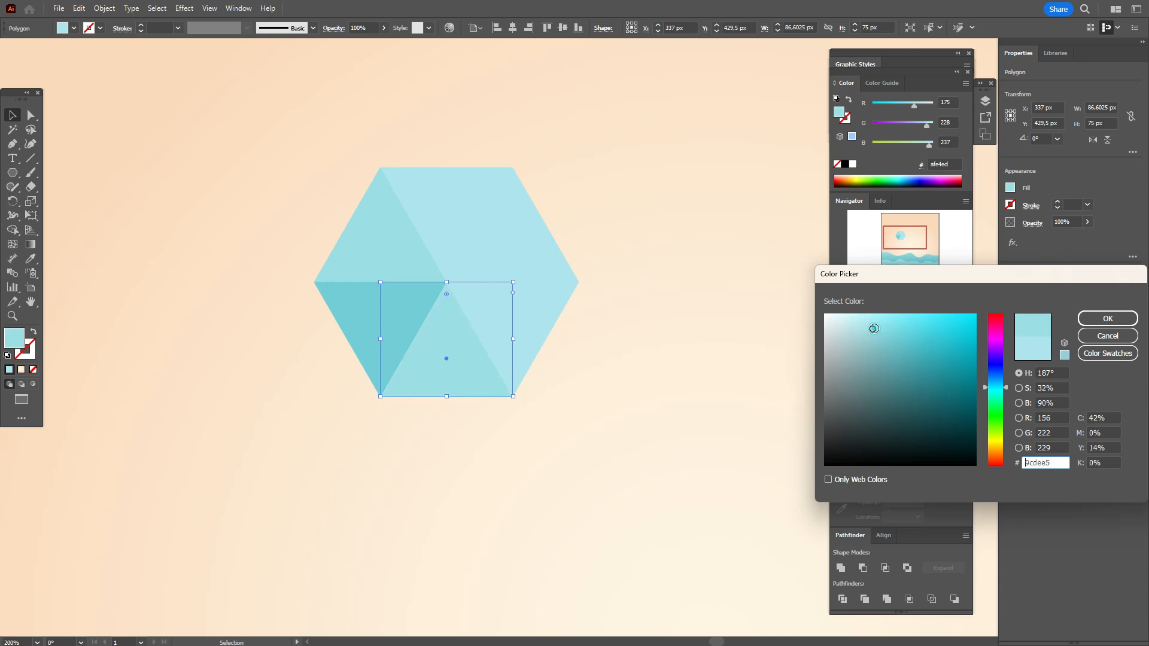
click(1107, 319)
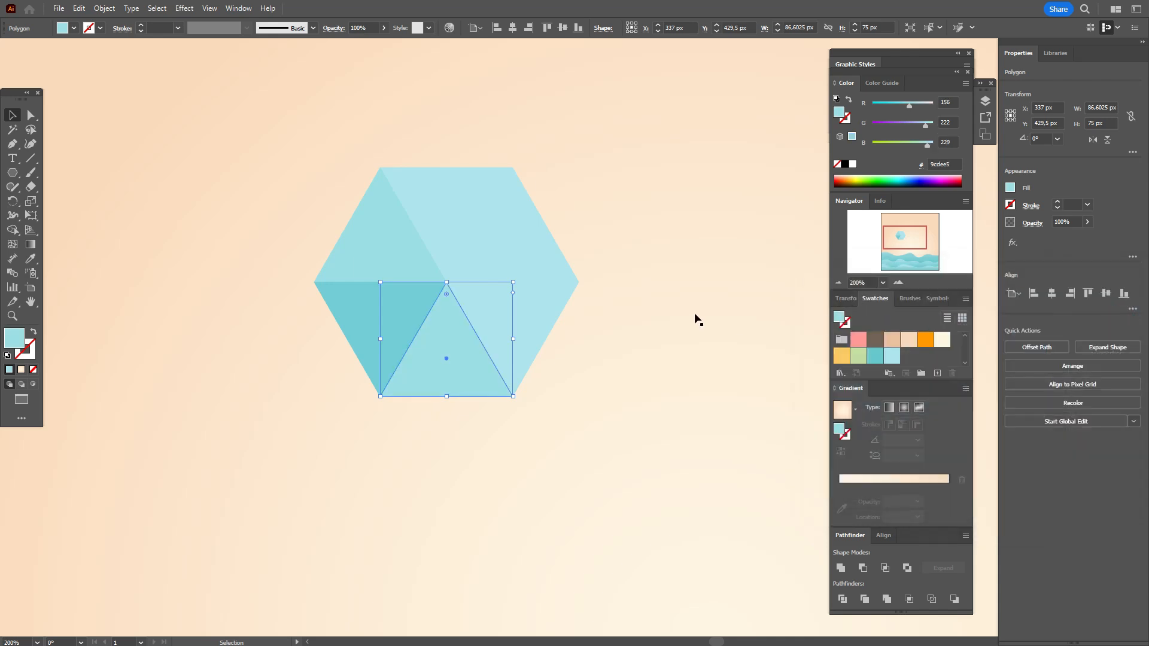
Fill the hexagon's upper-right triangle with a very pale greyish blue
click(545, 257)
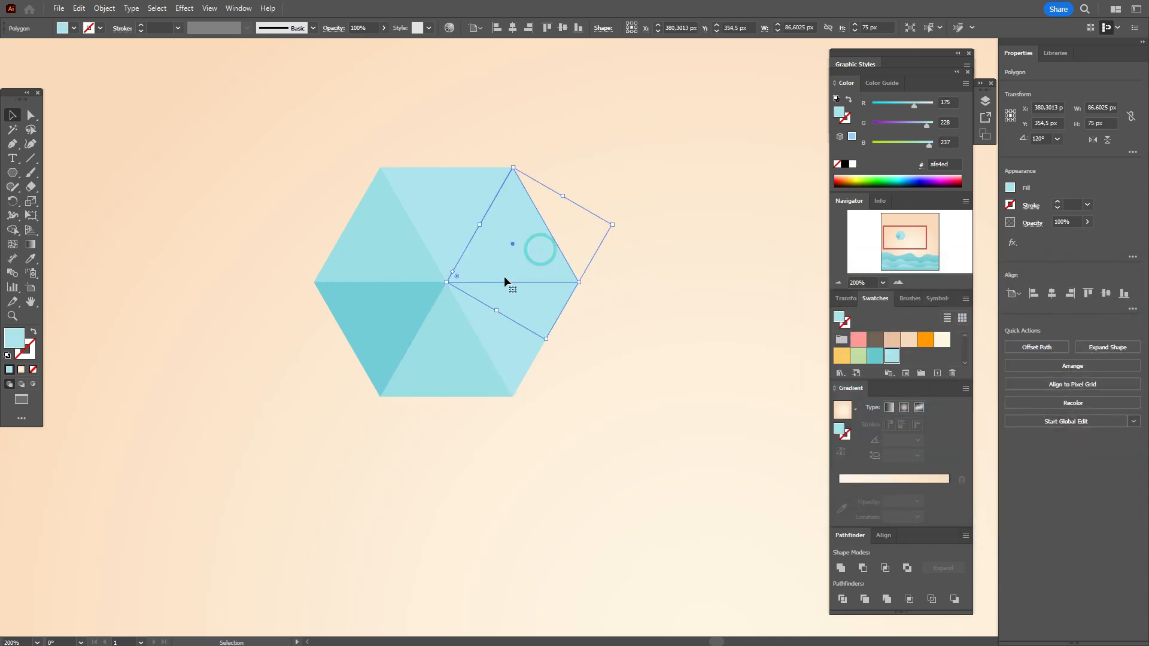
double_click(13, 339)
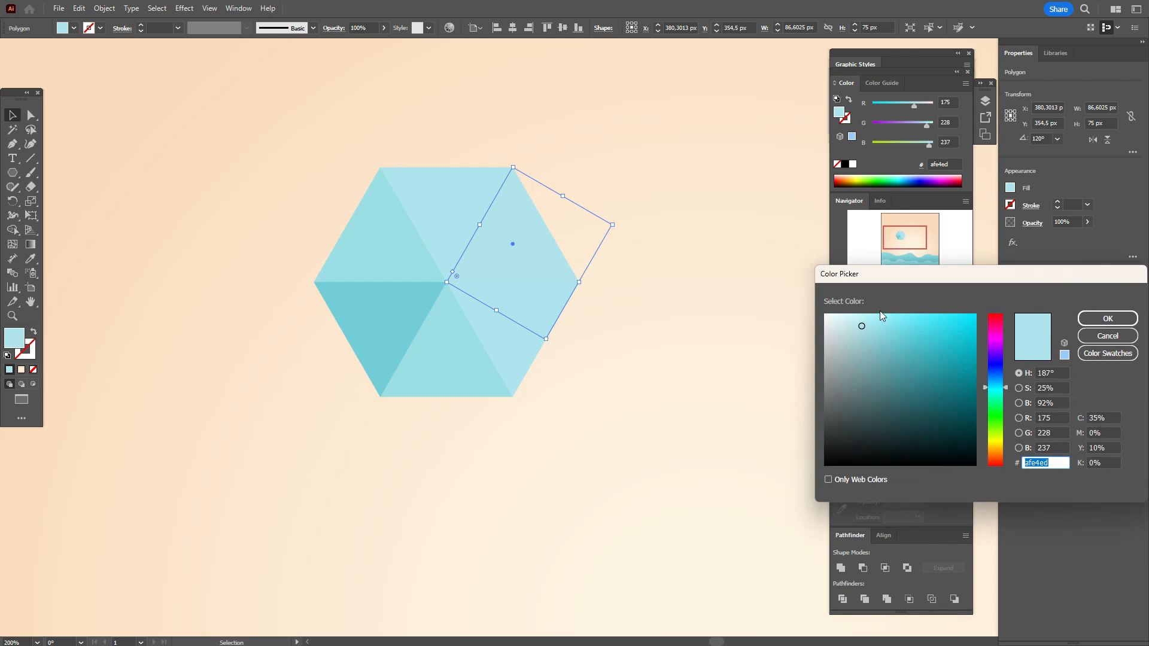
click(851, 322)
click(845, 325)
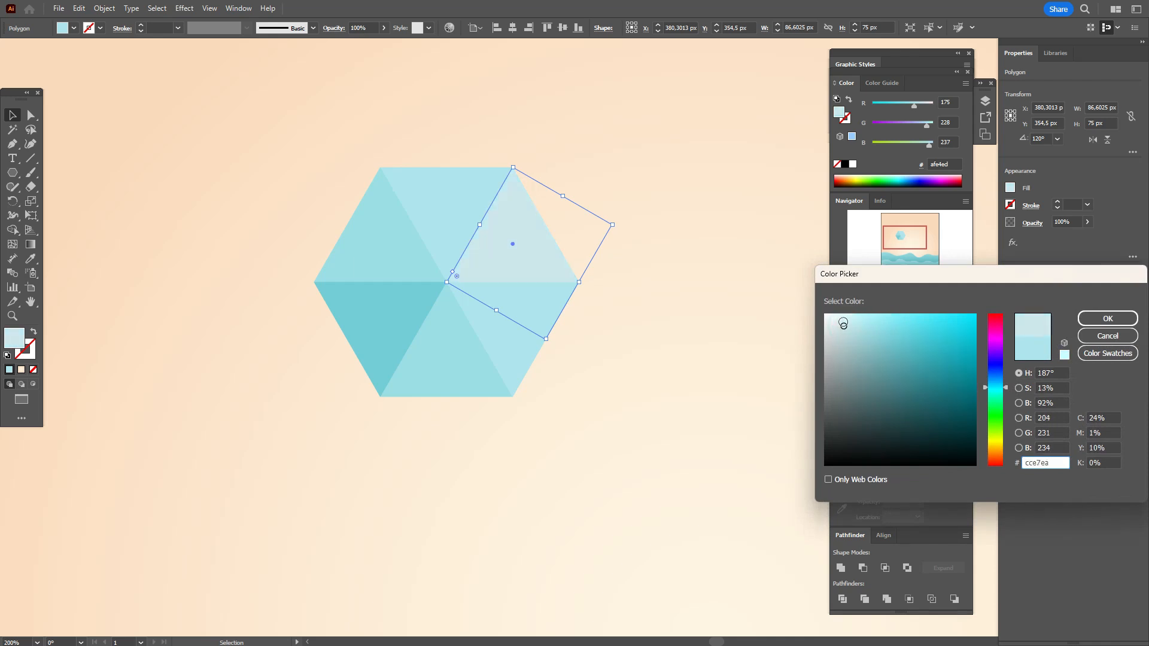
click(843, 323)
click(1107, 319)
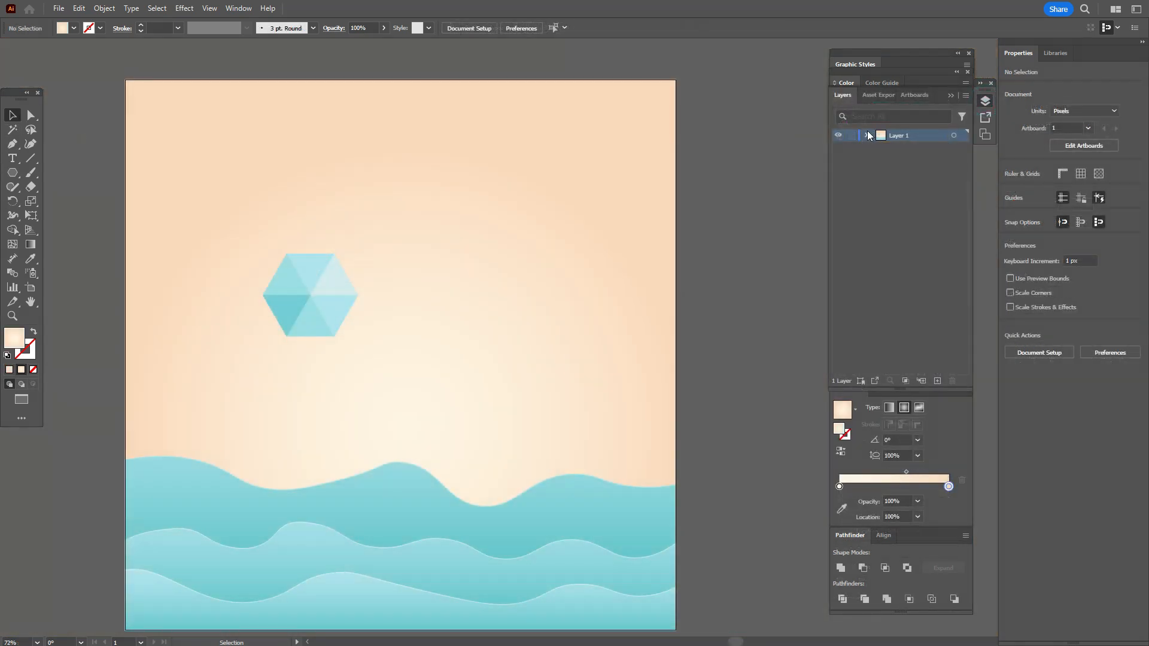
Lock the sky background path and group the six hexagon triangles, placing them slightly higher in the sky
click(867, 136)
click(850, 299)
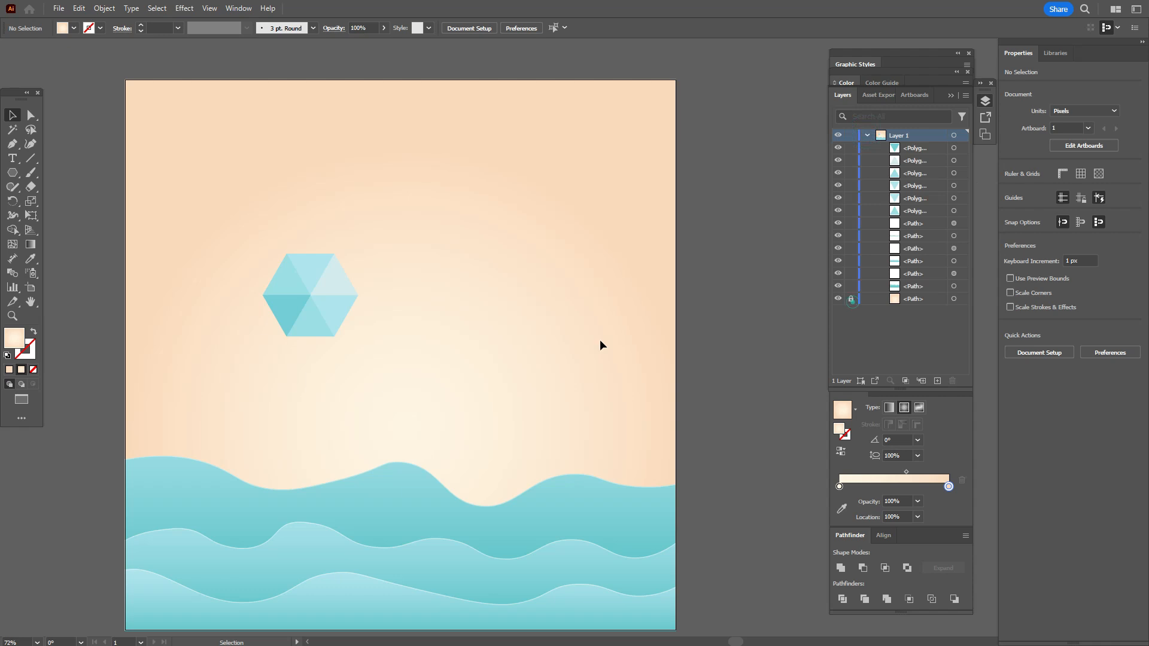
drag(246, 239, 375, 333)
drag(327, 301, 314, 260)
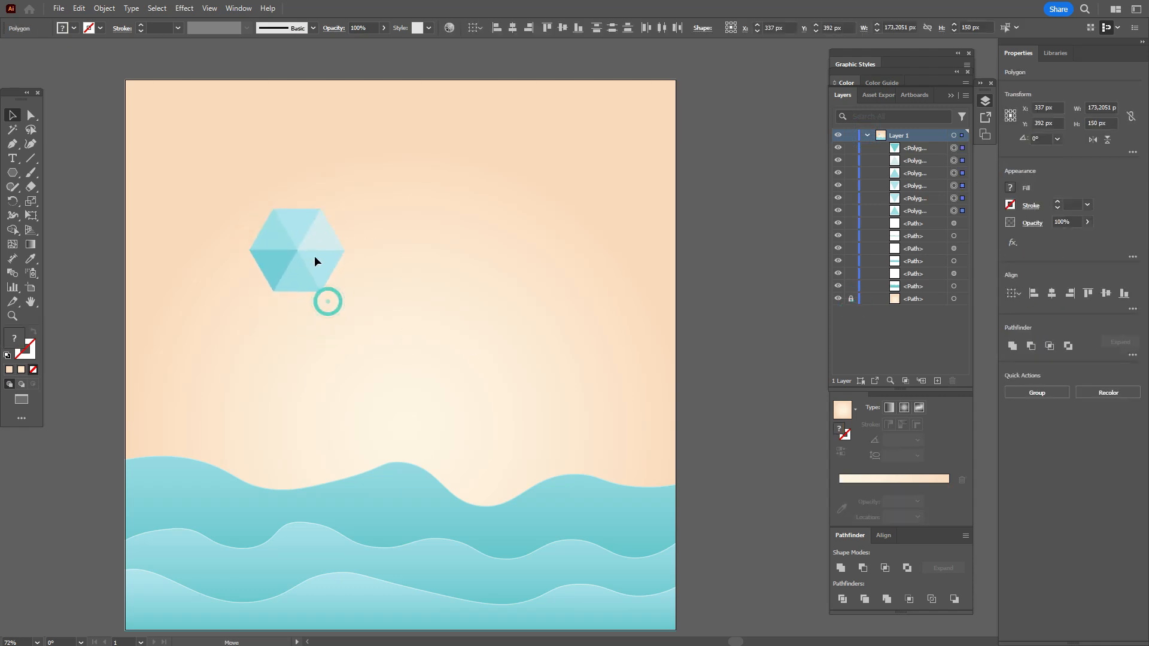
key(ctrl+g)
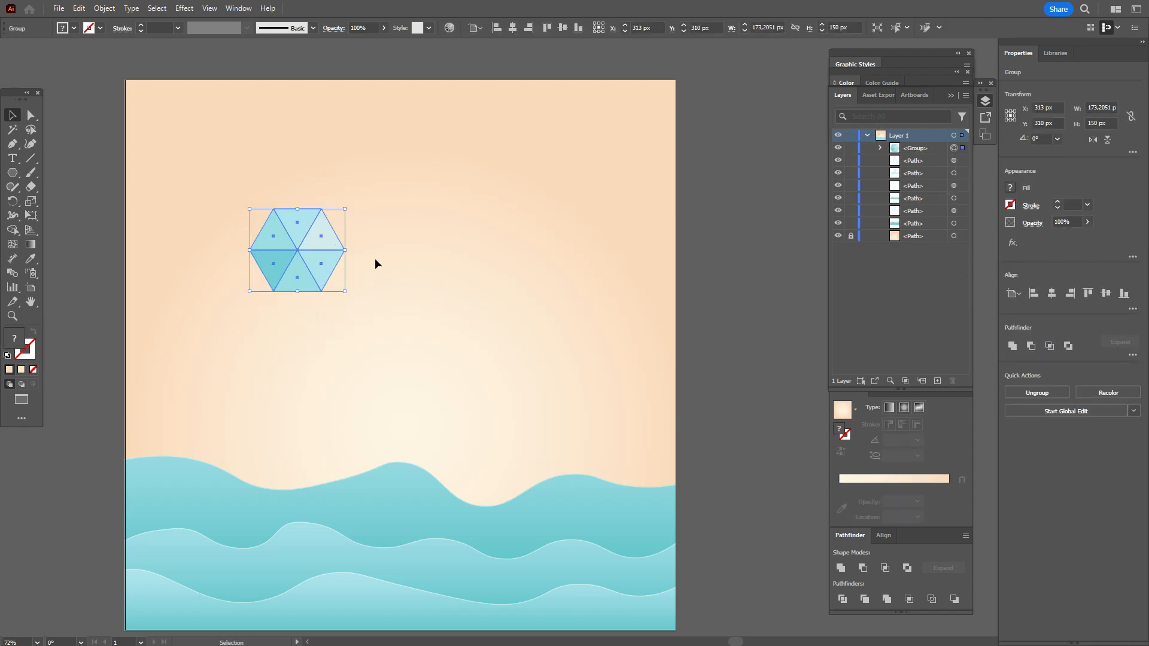
click(399, 254)
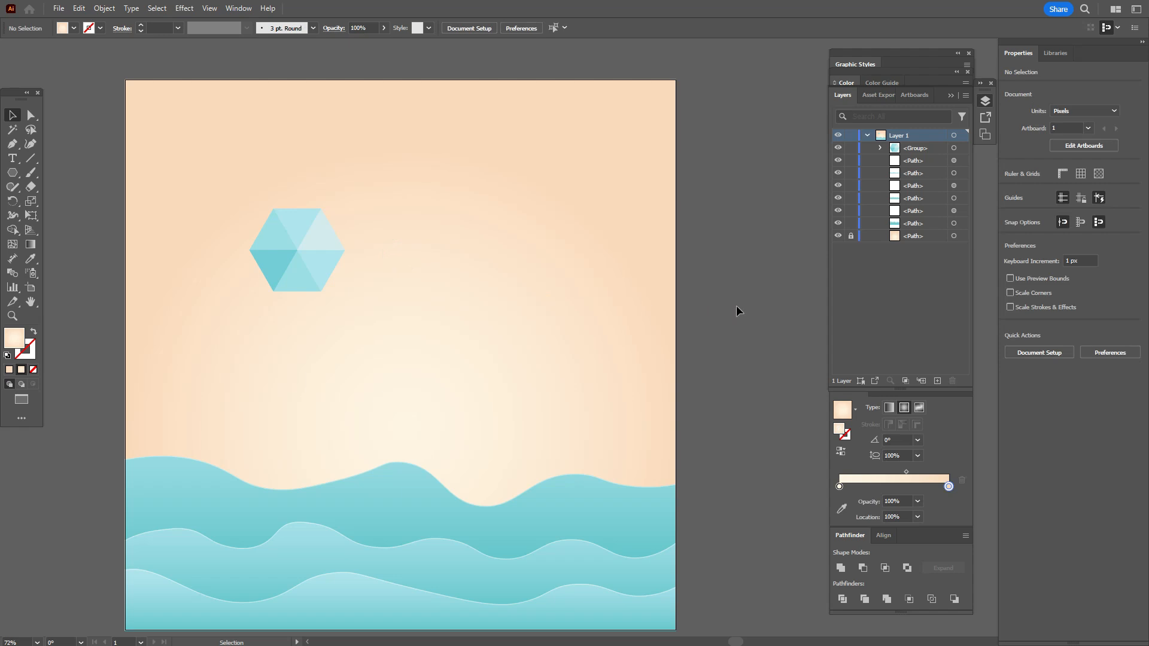
Draw a cream #fff6e5 rectangle about 199 × 89 px below and to the right of the hexagon
click(989, 101)
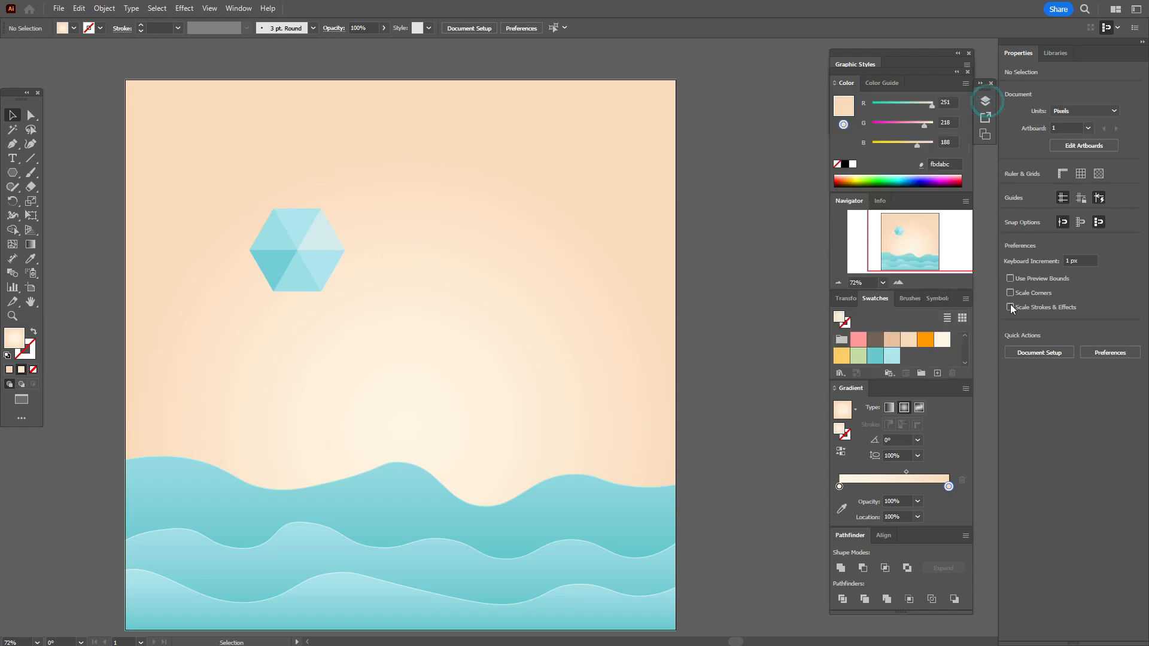
click(940, 341)
click(10, 175)
drag(9, 176, 60, 172)
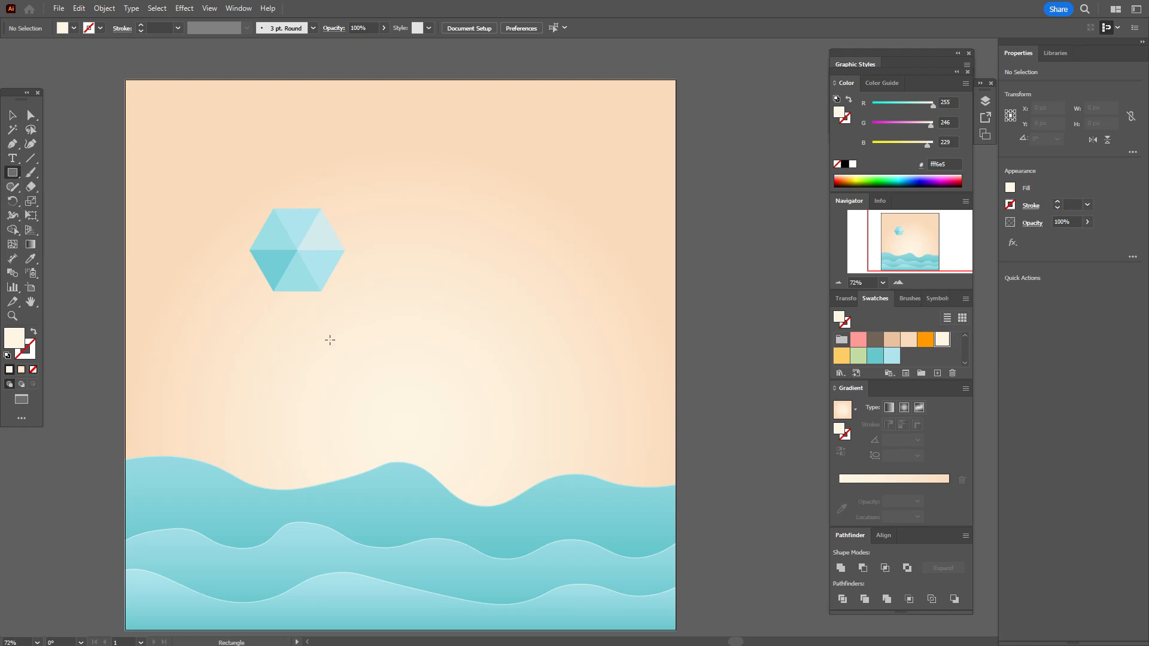
drag(301, 310, 410, 359)
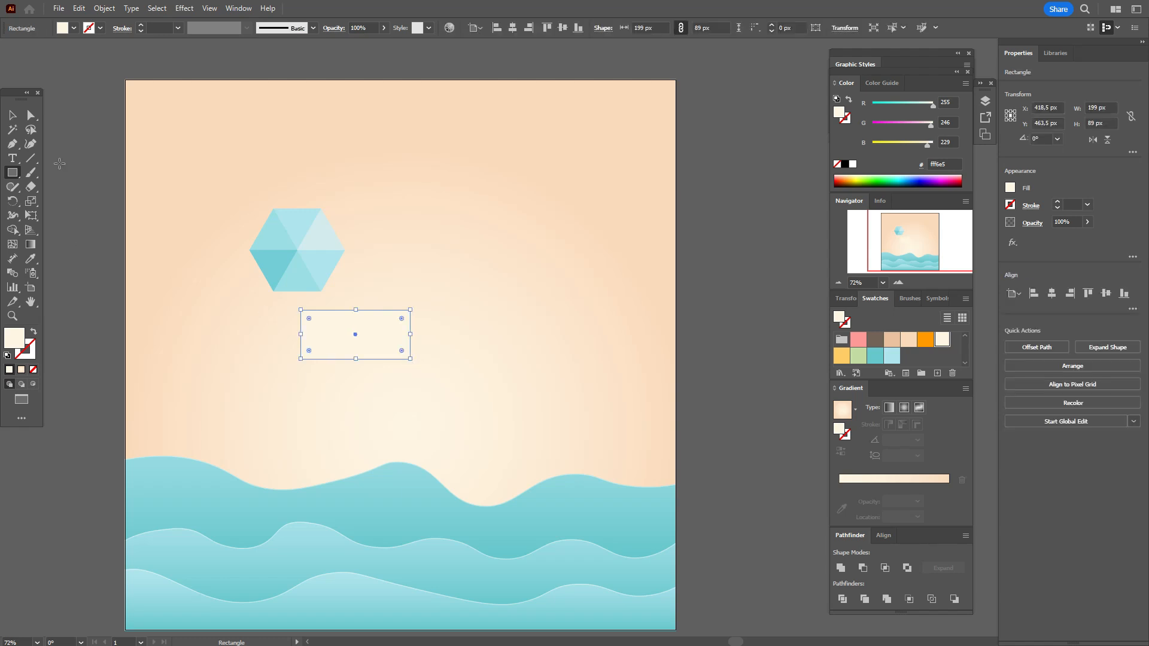
Duplicate the cream rectangle in place, shrink the copy to a 16 px high stripe along the upper edge and fill it green #c3dca3
click(16, 119)
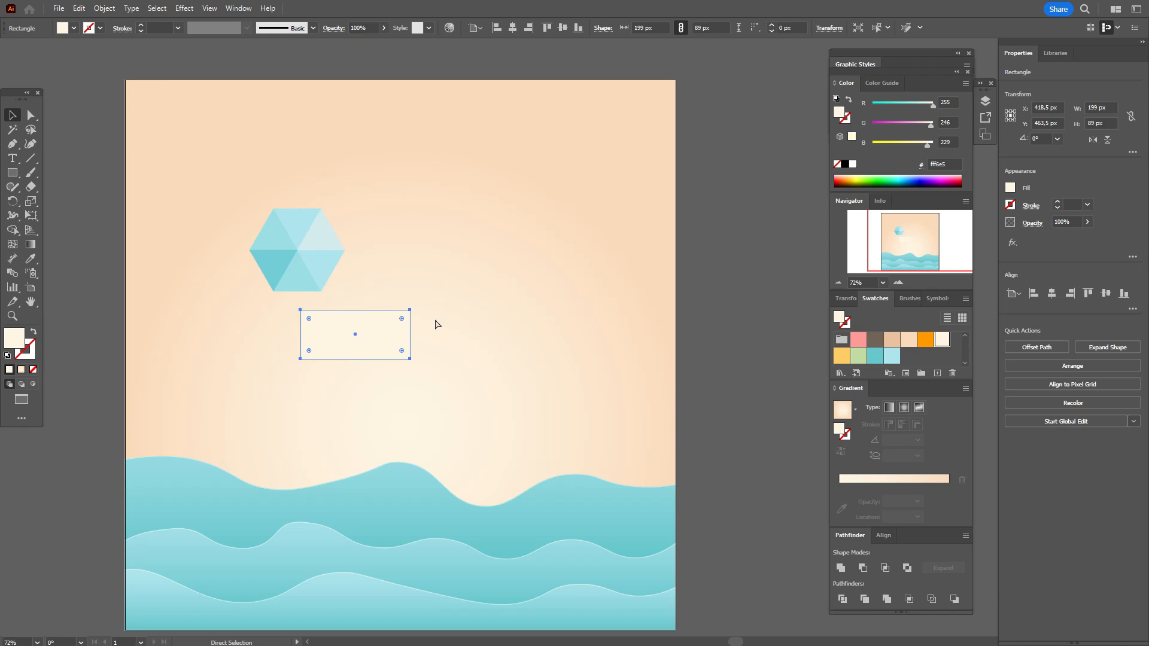
drag(356, 359, 357, 320)
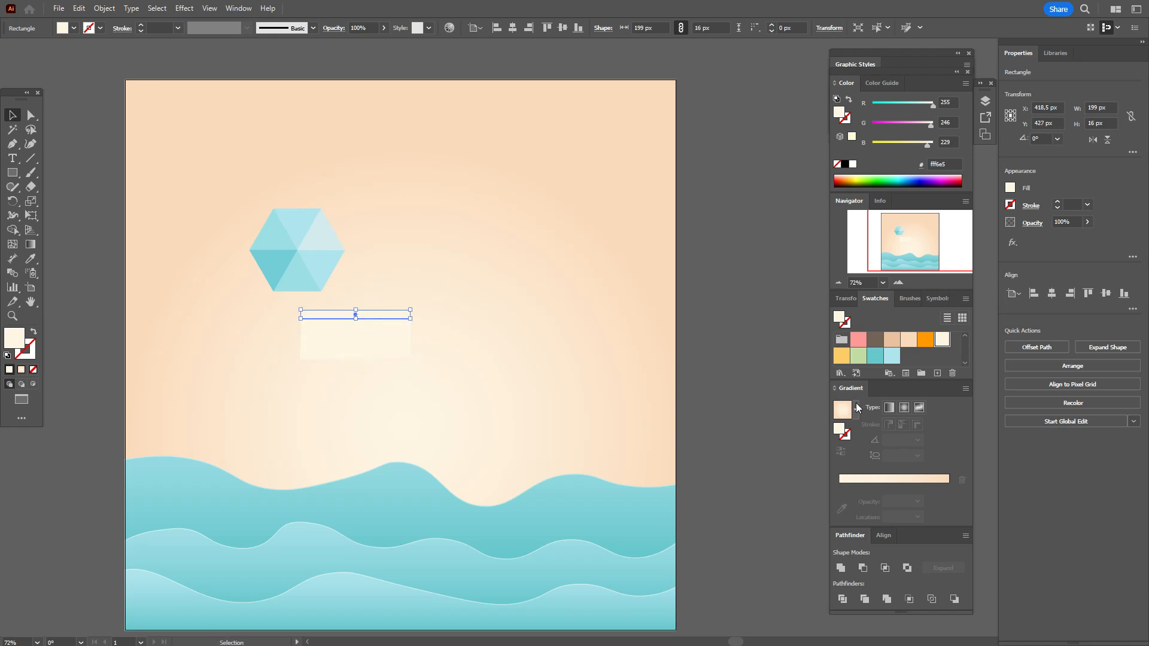
click(858, 357)
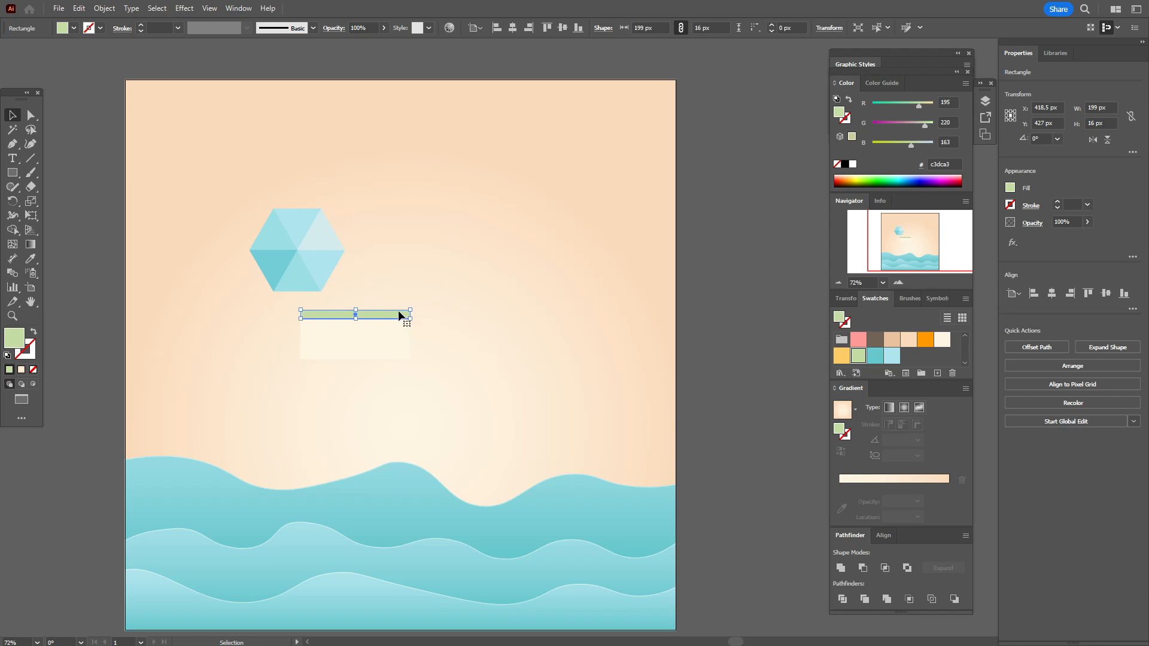
Duplicate the green stripe downward twice at even spacing and extend the cream rectangle to about 103 px high
drag(398, 318, 396, 332)
key(ctrl+d)
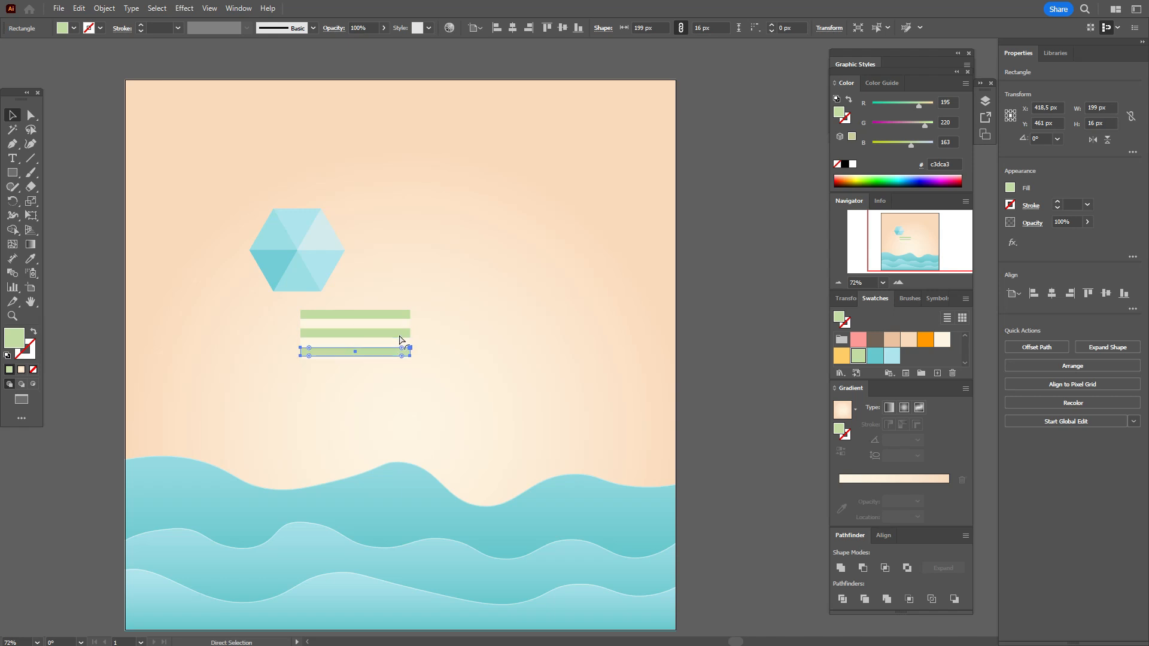
click(708, 341)
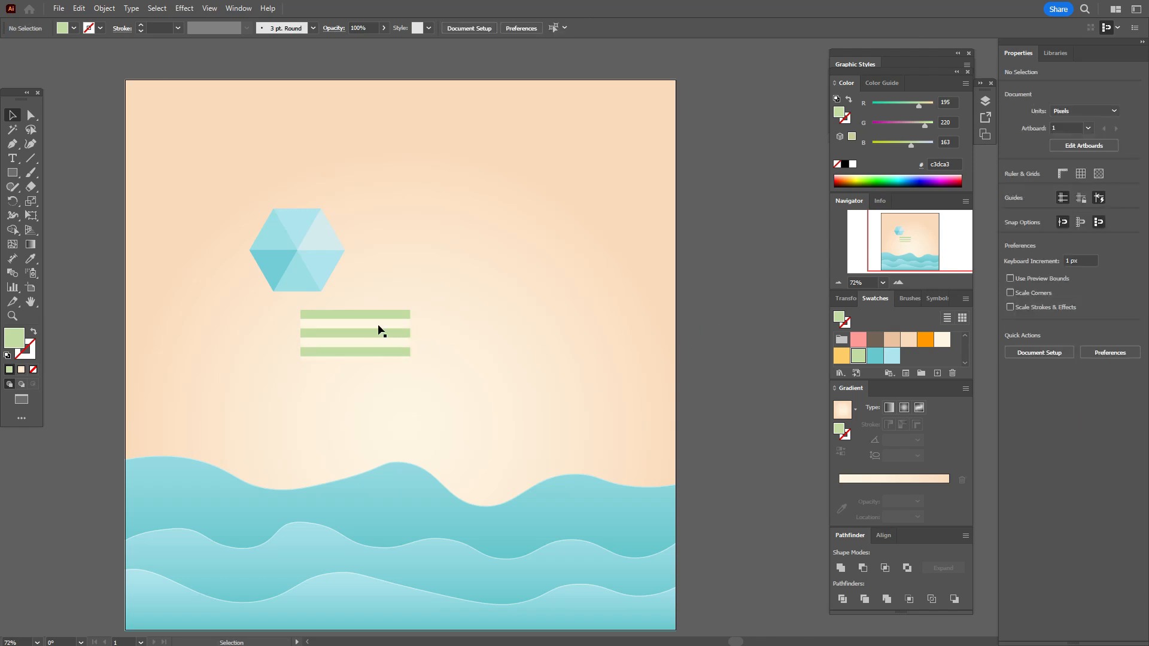
click(365, 339)
drag(354, 361, 357, 368)
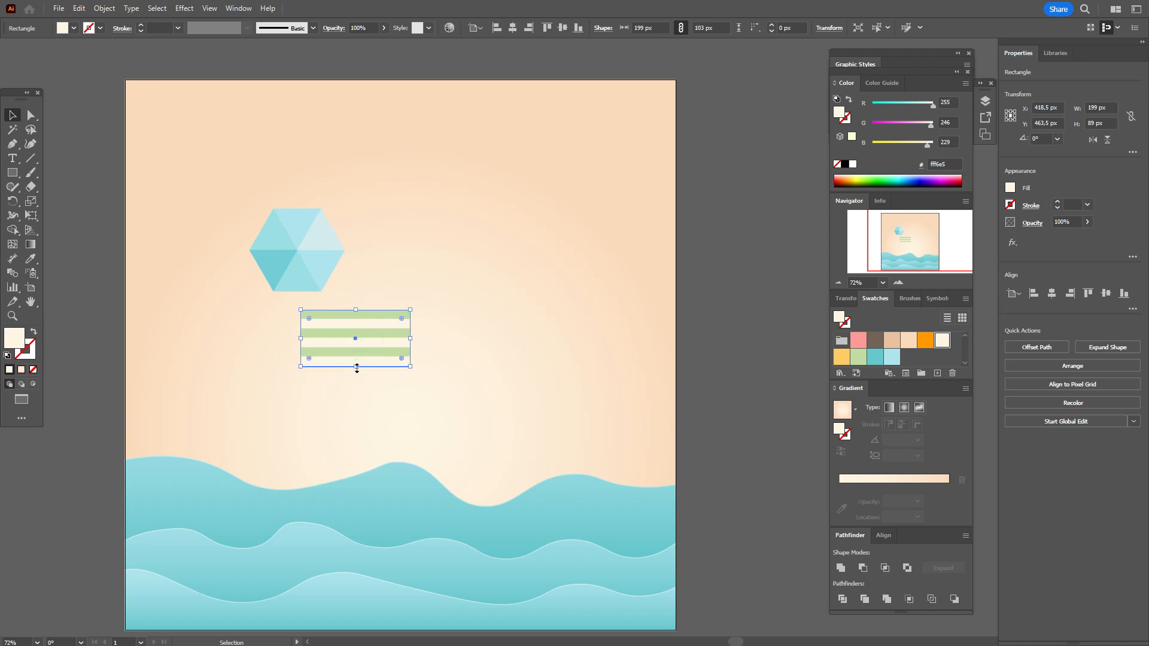
click(378, 352)
shift+click(383, 334)
shift+click(386, 313)
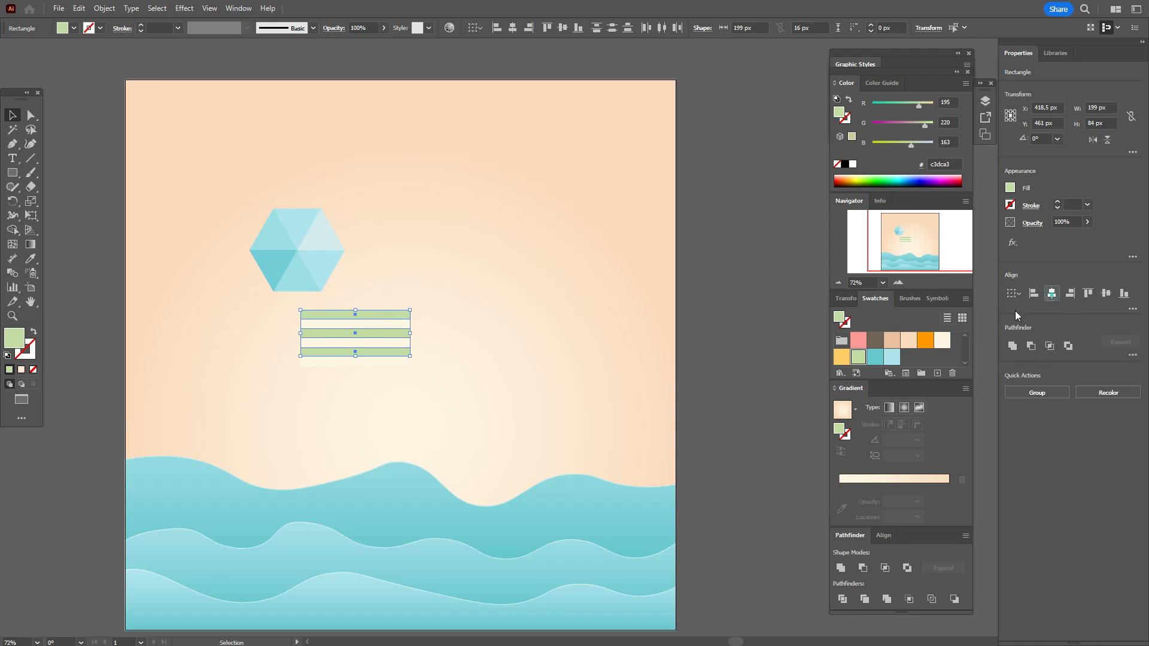
click(717, 339)
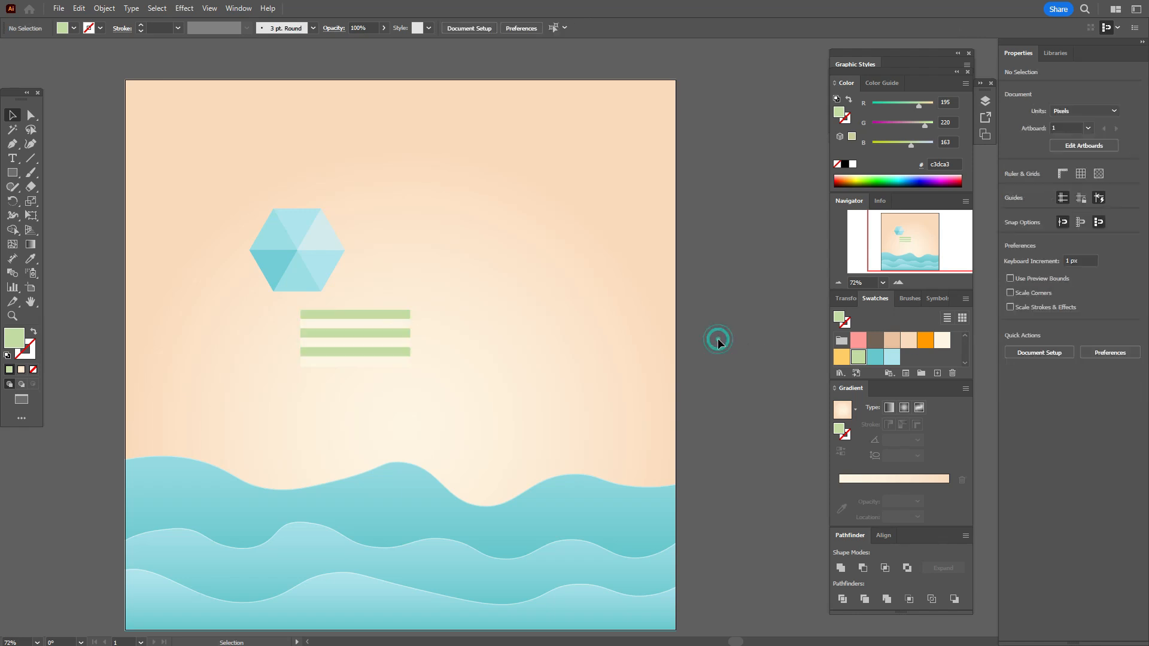
Centre the three green stripes and the cream rectangle horizontally and group them
click(400, 352)
shift+click(400, 334)
shift+click(397, 314)
click(1051, 293)
key(ctrl+g)
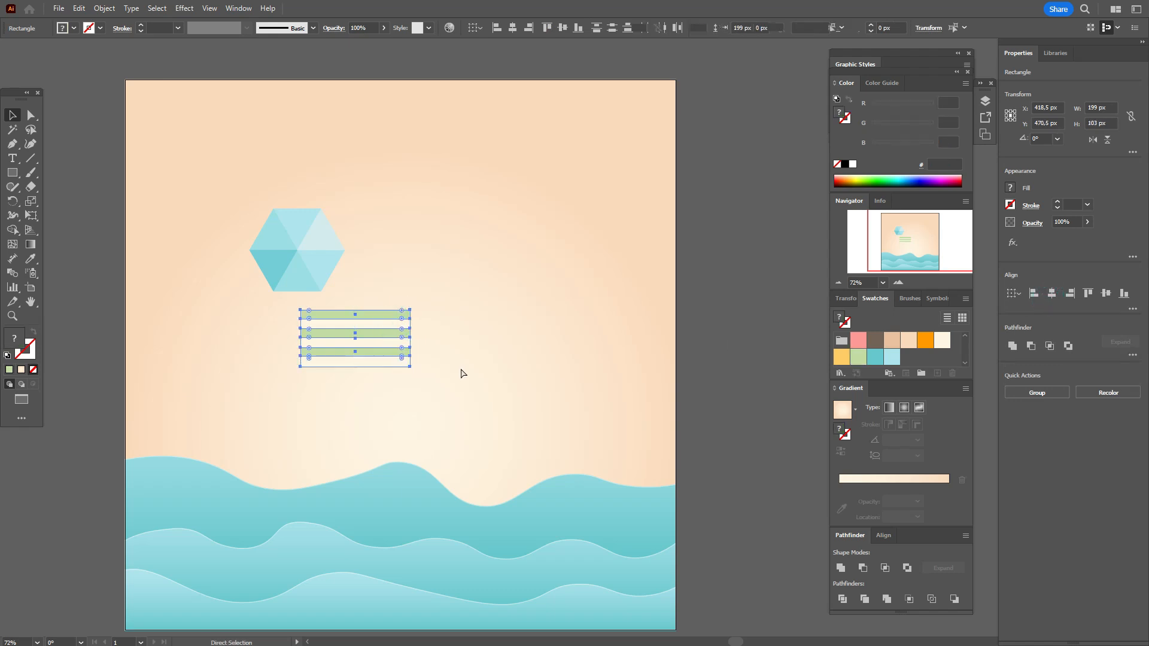
Bring the hexagon group forward so that it lies above the striped rectangle
right_click(319, 276)
mouse_move(426, 535)
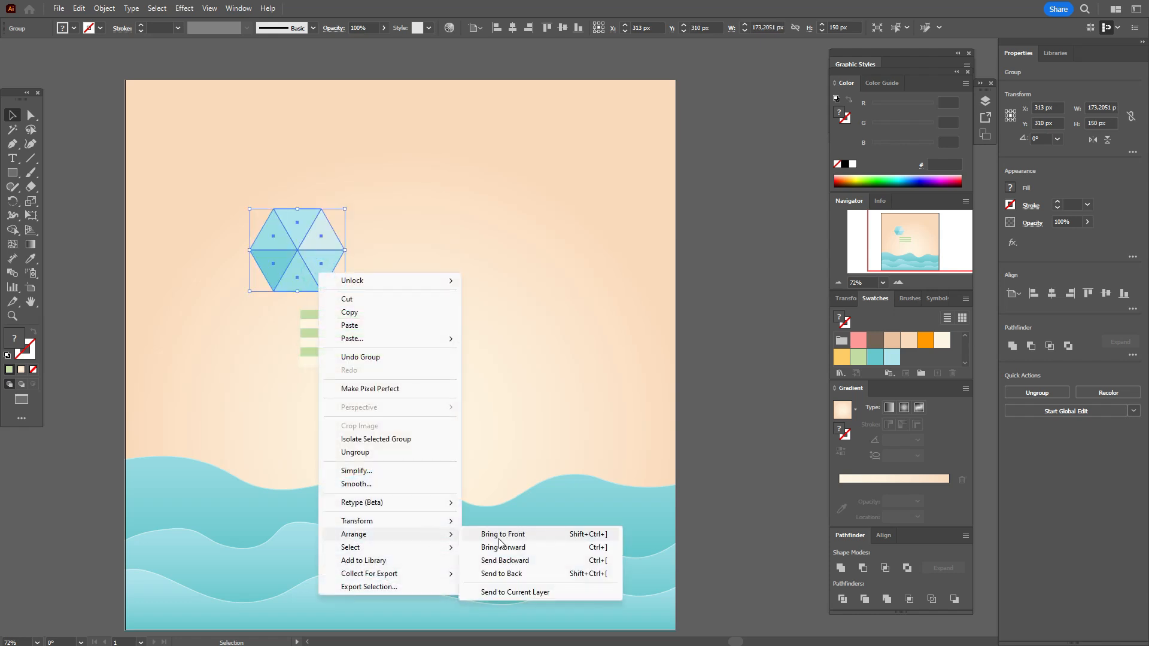
click(499, 545)
Rotate the striped rectangle about 25° counterclockwise and move it partly under the hexagon's lower right side
click(404, 353)
drag(412, 342, 422, 308)
drag(378, 340, 333, 307)
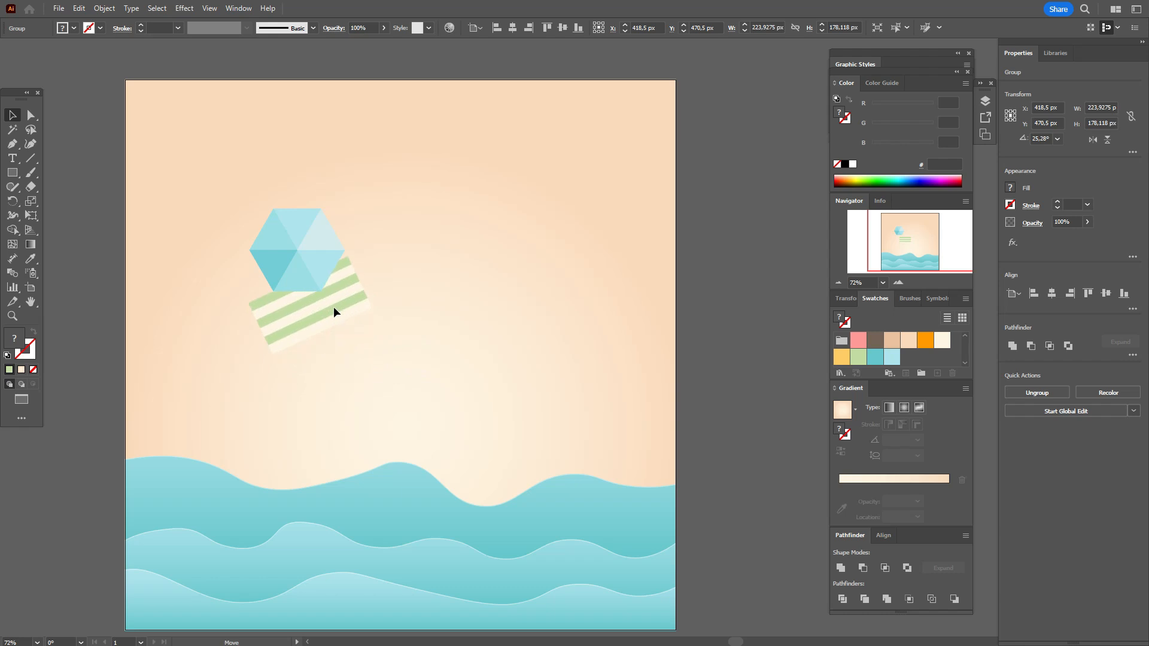
mouse_move(333, 307)
mouse_down()
mouse_move(356, 318)
mouse_move(345, 315)
mouse_up()
Enlarge the hexagon group to about 229 × 198 px and shift it slightly so it overlaps the striped rectangle's upper corner
click(320, 245)
drag(300, 214, 306, 181)
drag(313, 238, 305, 245)
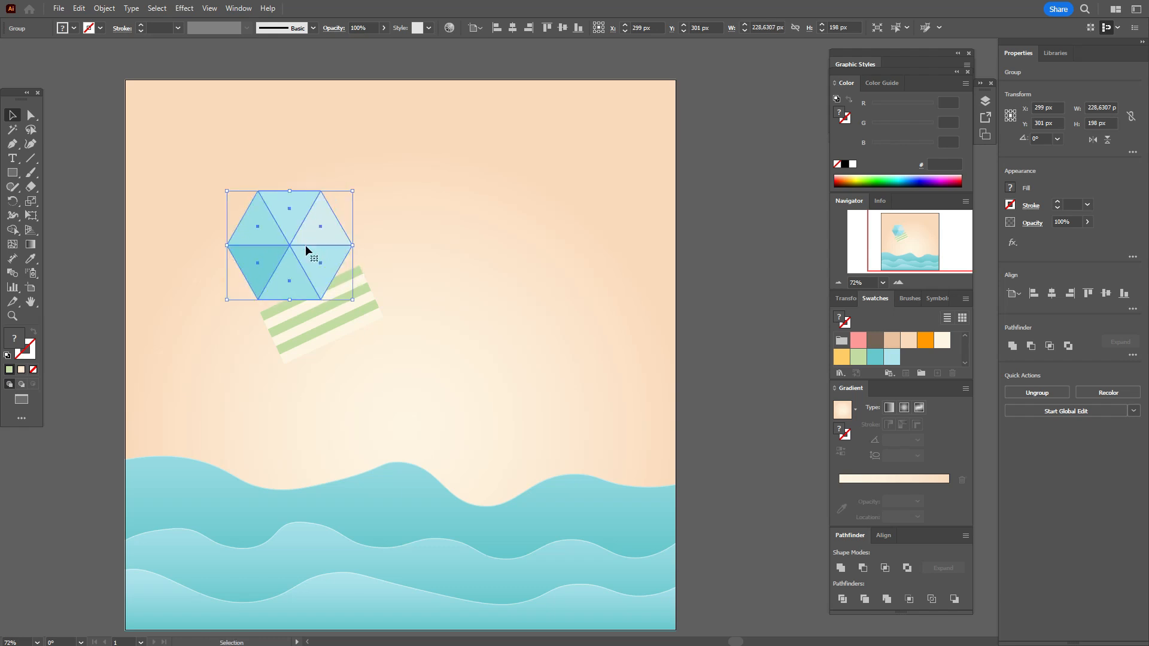
Enlarge the green-striped towel to about 254 × 193 px, keeping it partly under the parasol
click(341, 314)
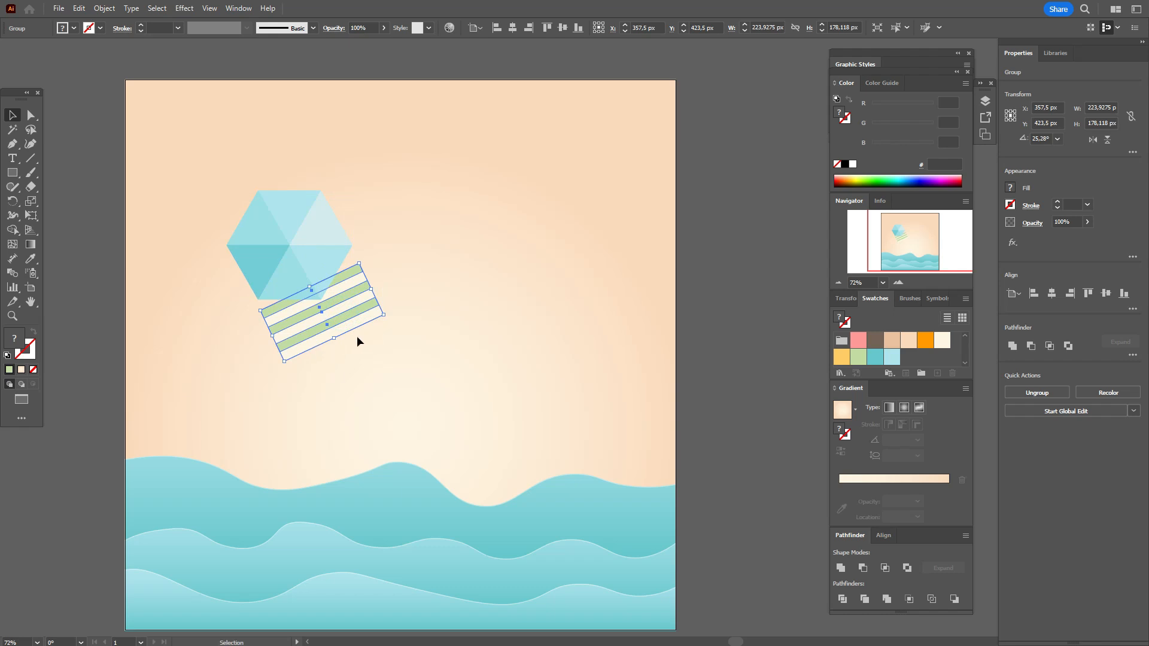
drag(372, 289, 349, 323)
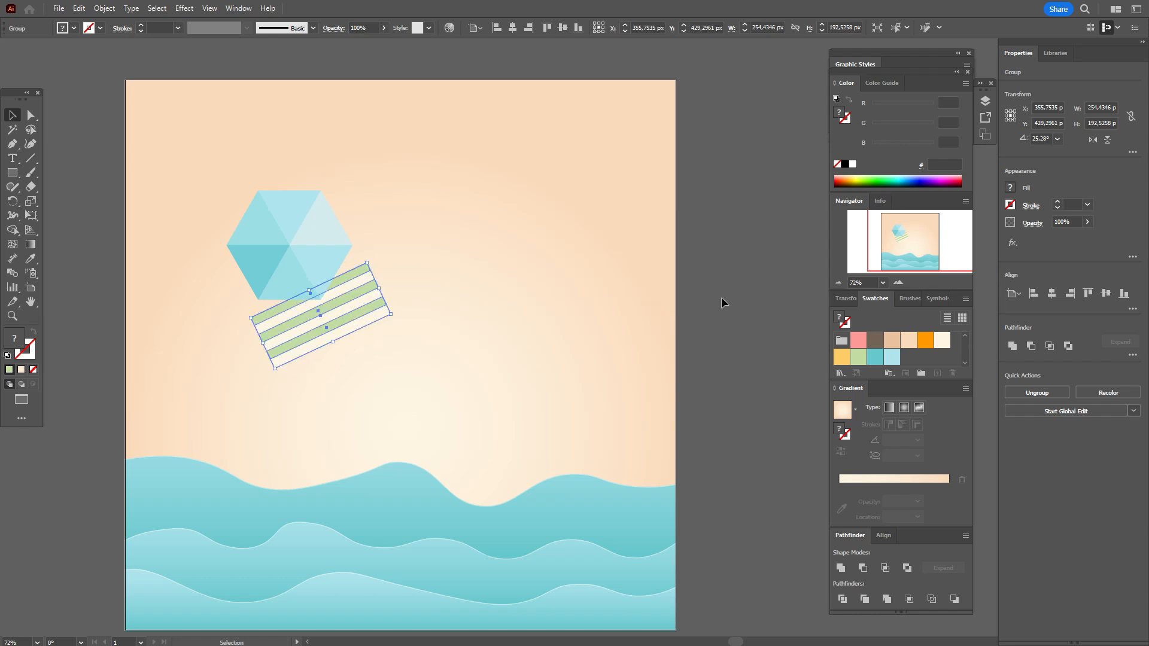
click(728, 308)
Duplicate the parasol together with its towel and place the copy near the artboard's upper right
click(348, 310)
shift+click(311, 259)
drag(311, 260, 479, 168)
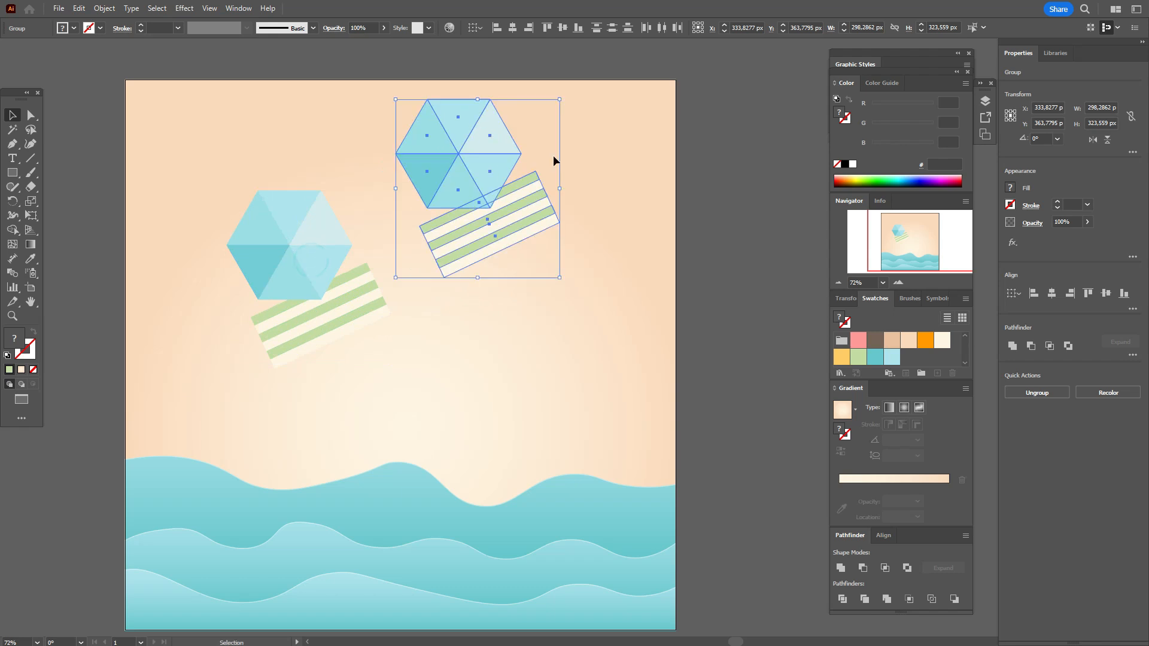
Move the original parasol and towel down towards the waves and shift the upper copy left towards the artboard's centre
click(316, 268)
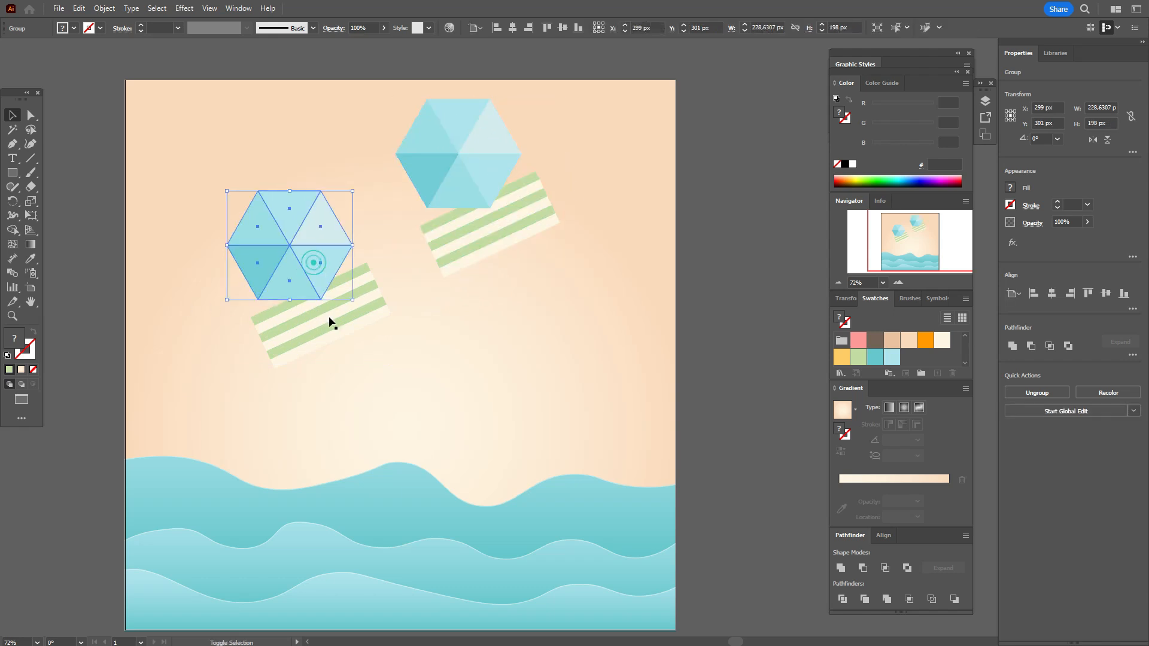
drag(310, 258, 306, 335)
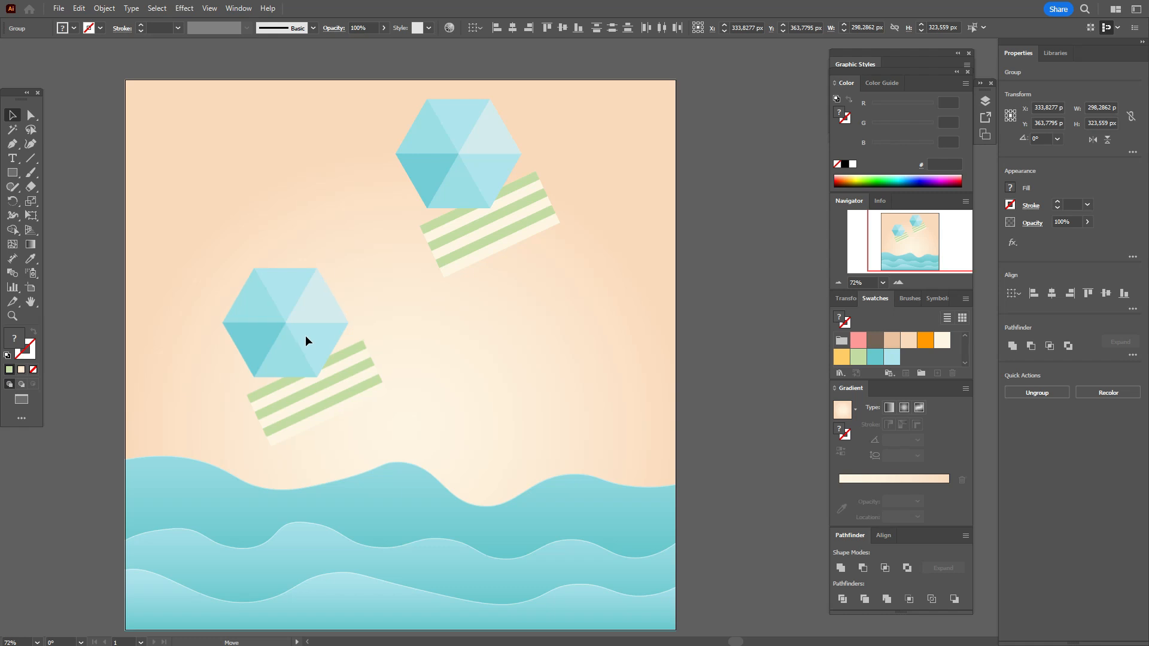
click(455, 179)
drag(486, 222, 446, 249)
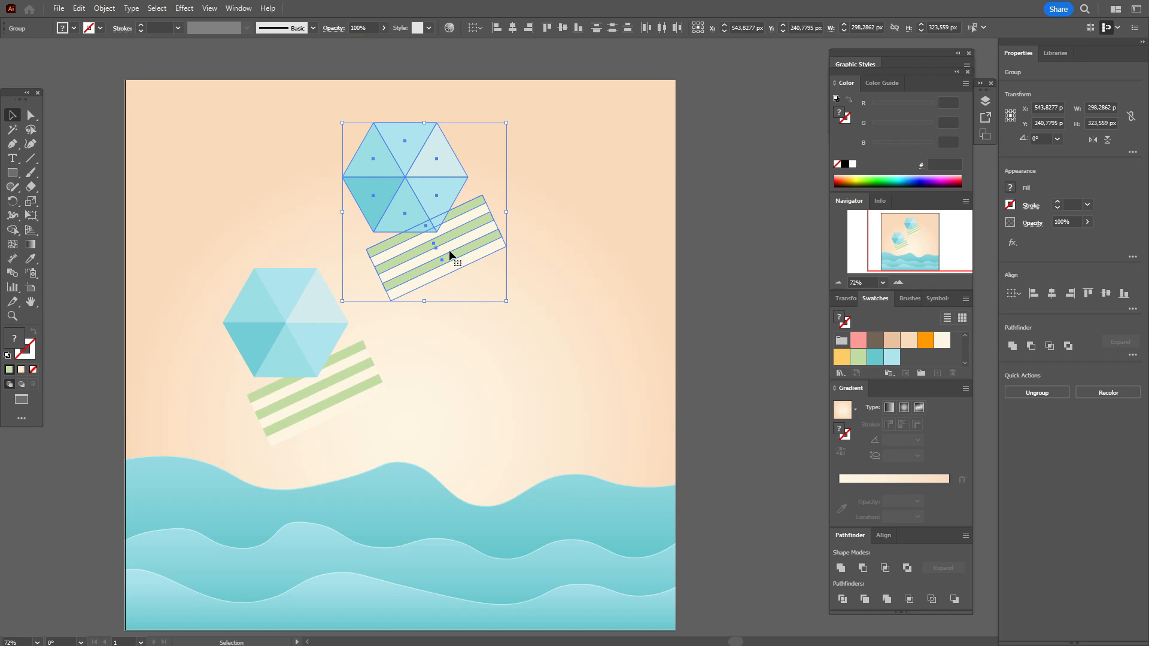
Duplicate the upper parasol and towel again and place the copy at the lower right, above the waves
drag(450, 255, 577, 268)
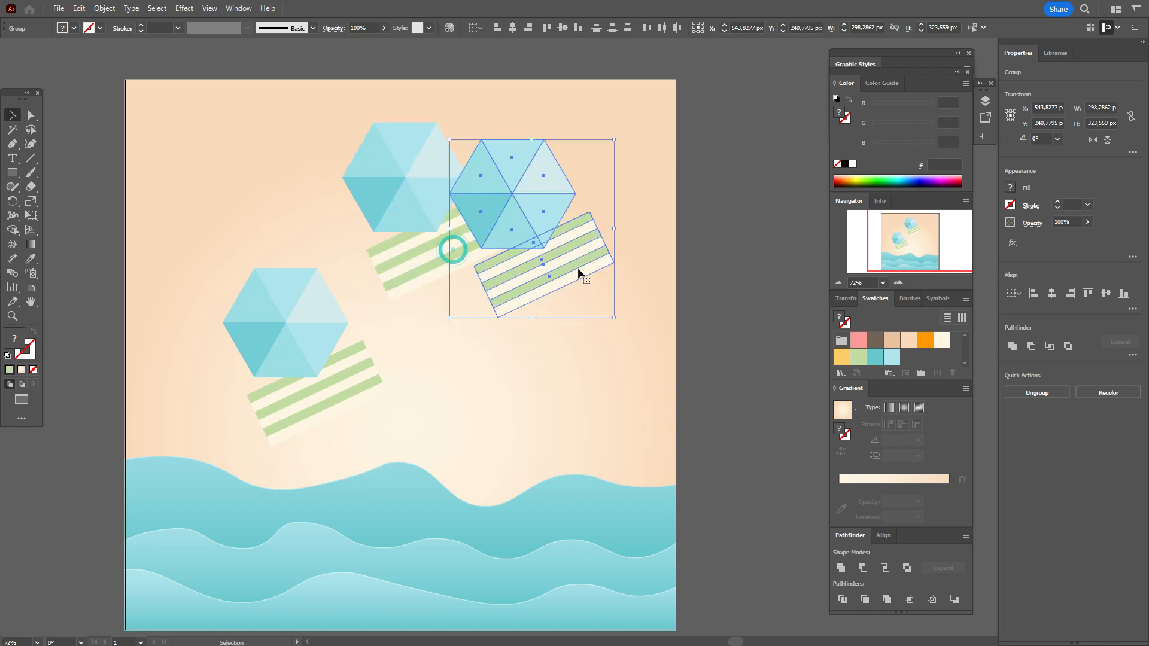
drag(528, 210, 549, 349)
click(698, 313)
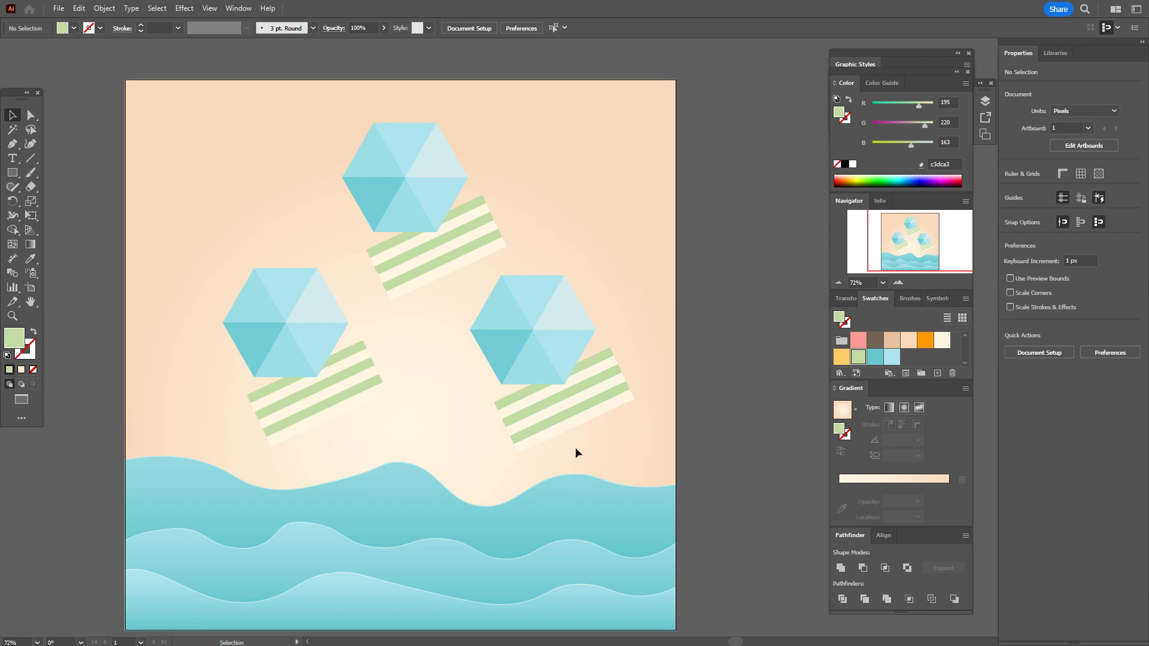
Rotate the lower-right towel to about 16° and the upper towel to about 7°, repositioning each under its parasol
click(549, 428)
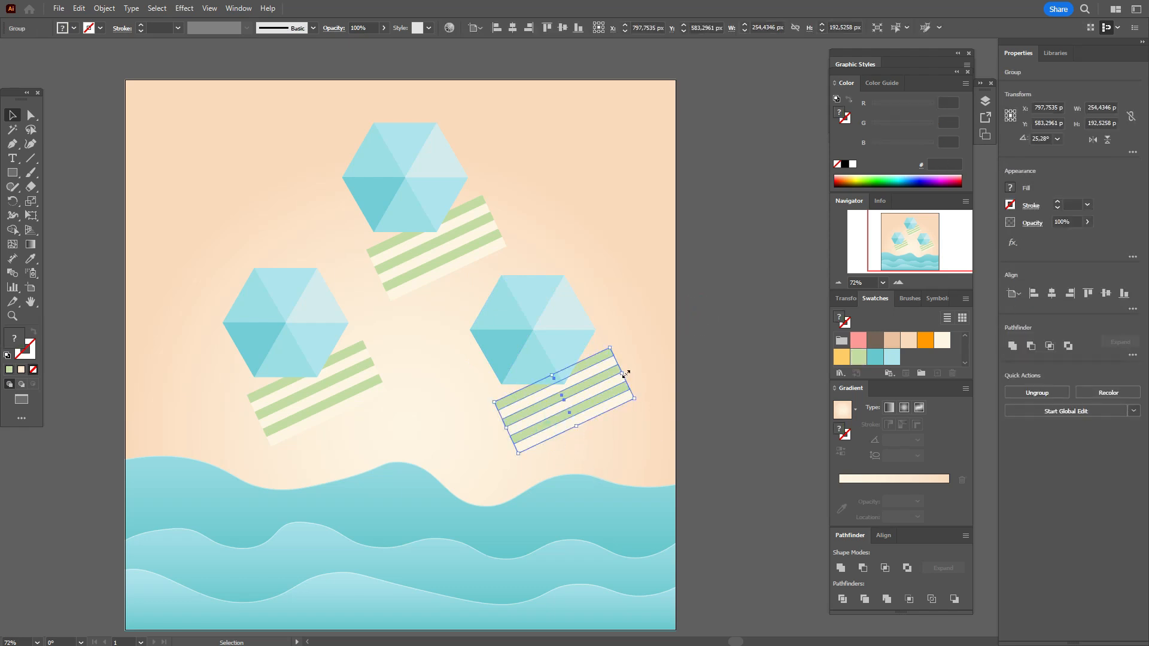
drag(589, 401, 613, 395)
click(440, 258)
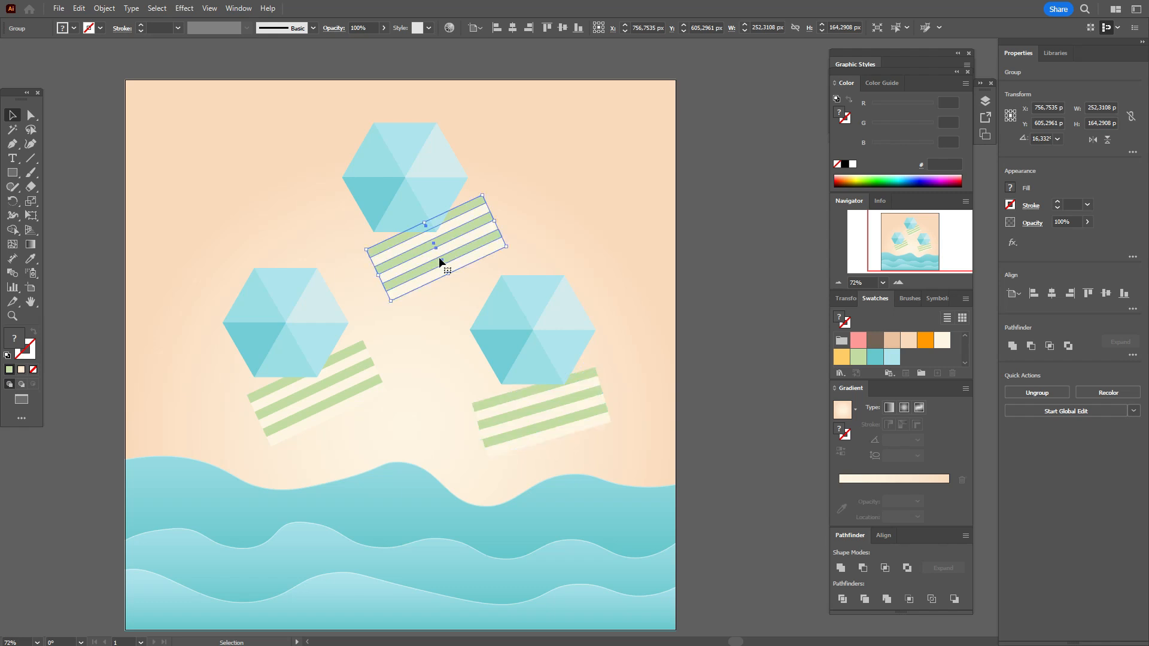
drag(499, 225, 505, 244)
drag(449, 252, 424, 242)
shift+click(426, 197)
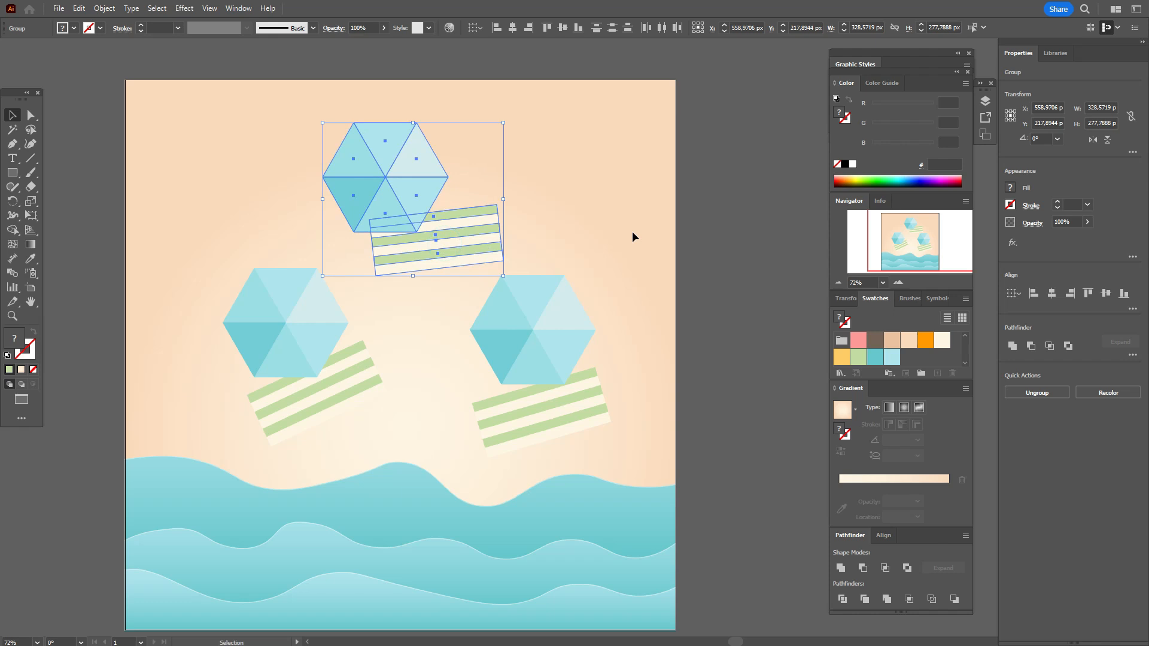
click(690, 254)
Rotate each of the three parasols by a different amount so that their triangles point in varied directions
click(414, 174)
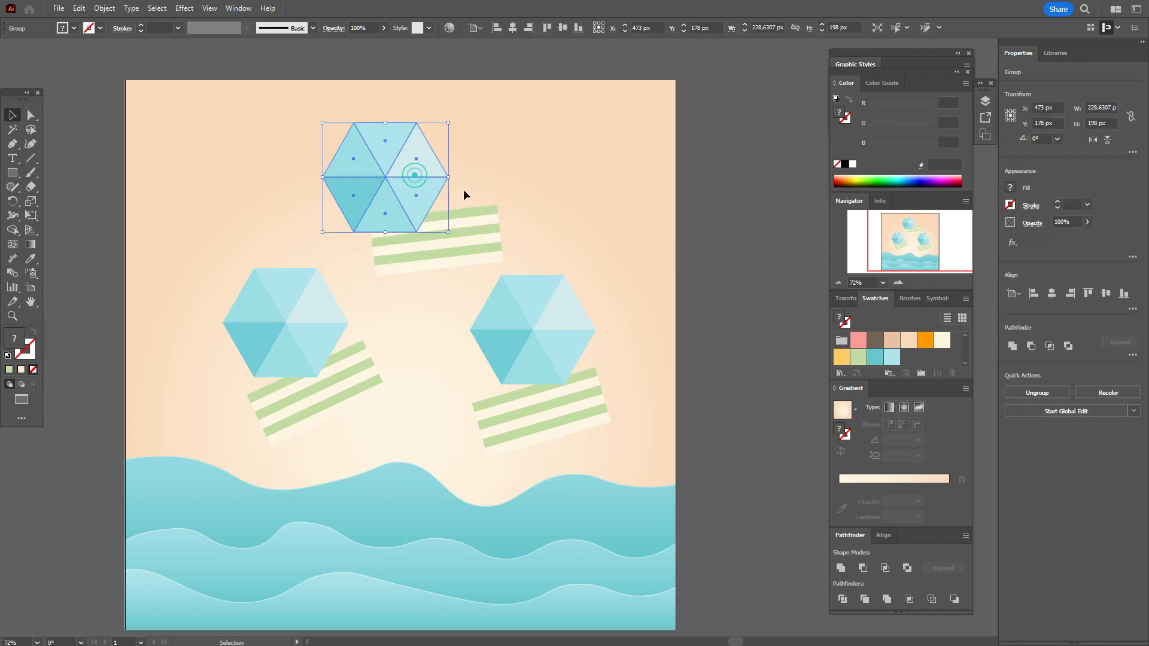
drag(454, 179, 451, 170)
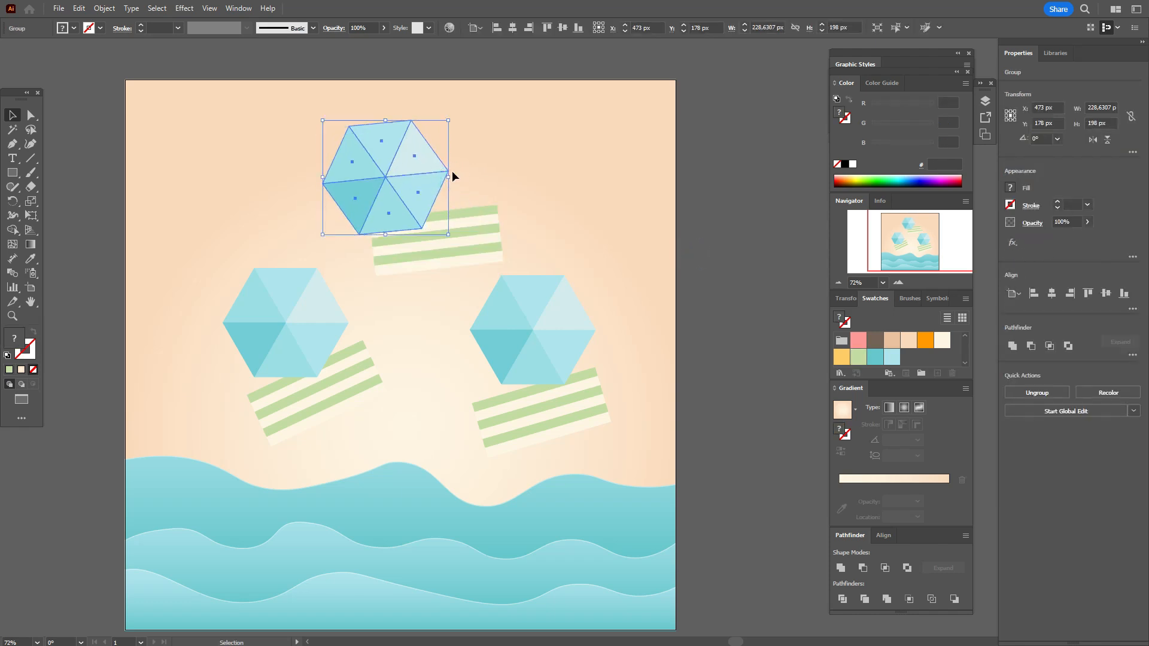
click(587, 343)
drag(598, 328, 612, 347)
click(298, 331)
drag(353, 327, 347, 292)
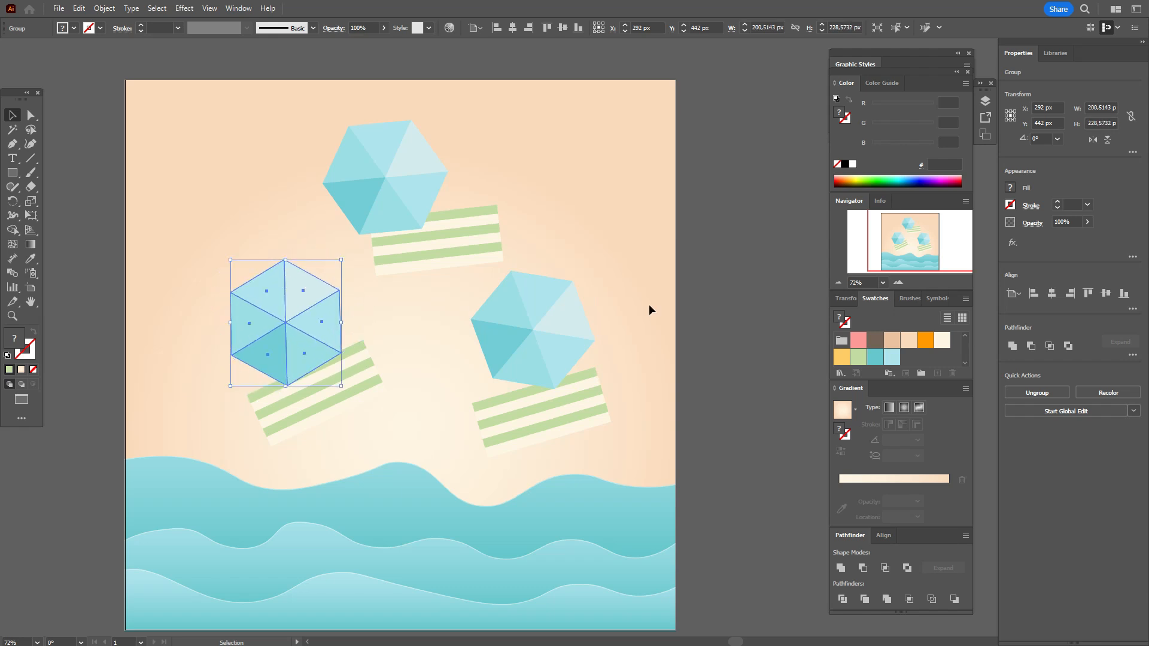
click(706, 306)
Fill the top triangle of the upper parasol with pink ff9999 and that of the right parasol with green c3dca3
click(30, 115)
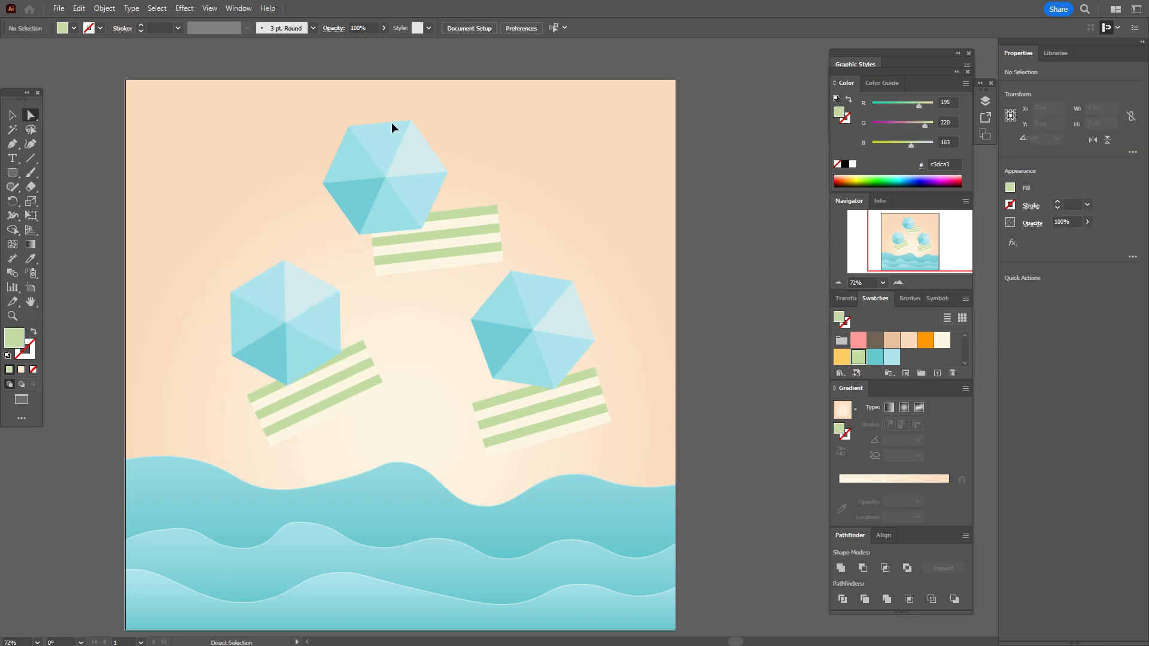
click(393, 125)
click(858, 340)
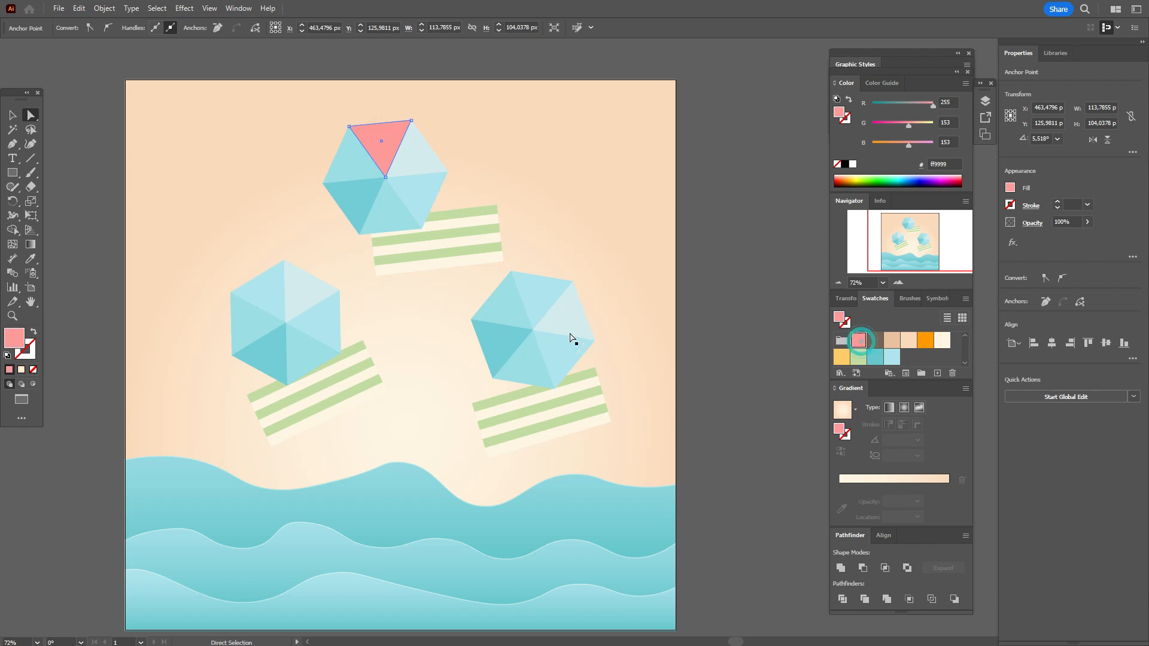
click(548, 296)
click(856, 358)
Fill the upper parasol's upper-left triangle with the neighbouring pink and darken it slightly to fc9090
click(13, 115)
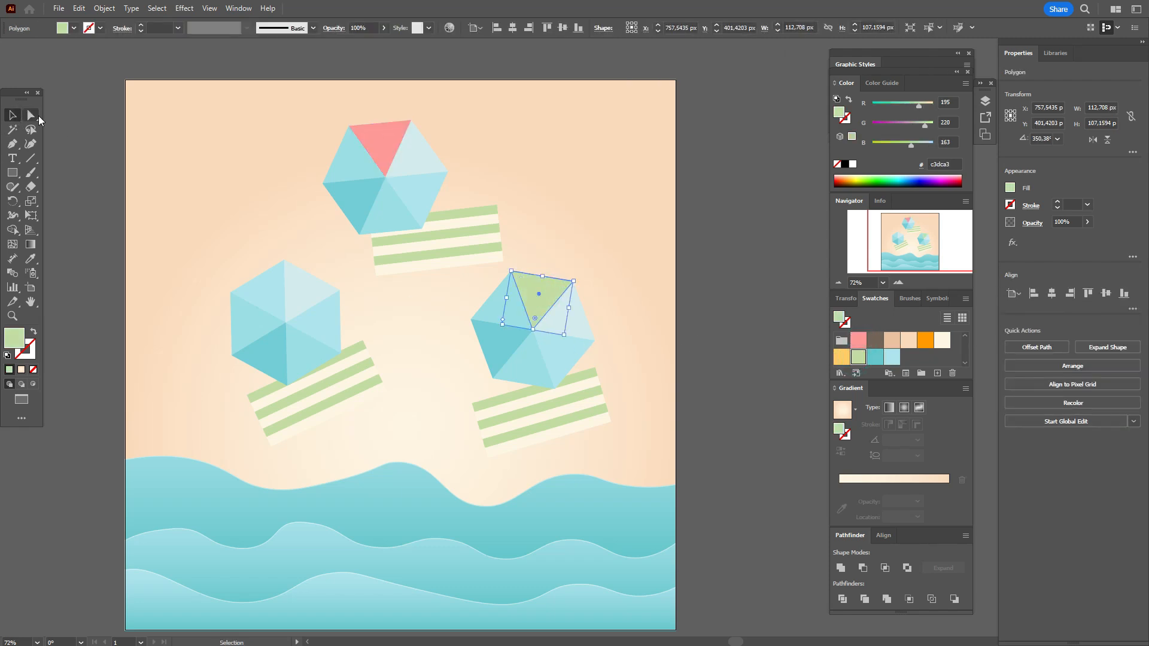
click(358, 156)
key(i)
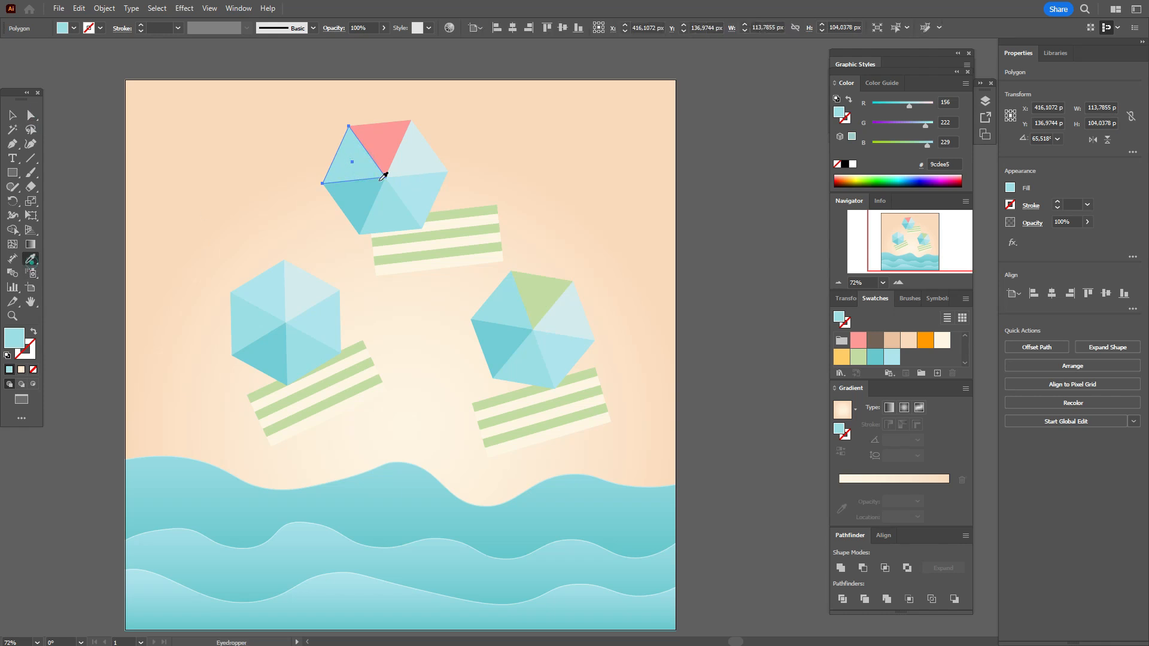
click(374, 148)
double_click(13, 339)
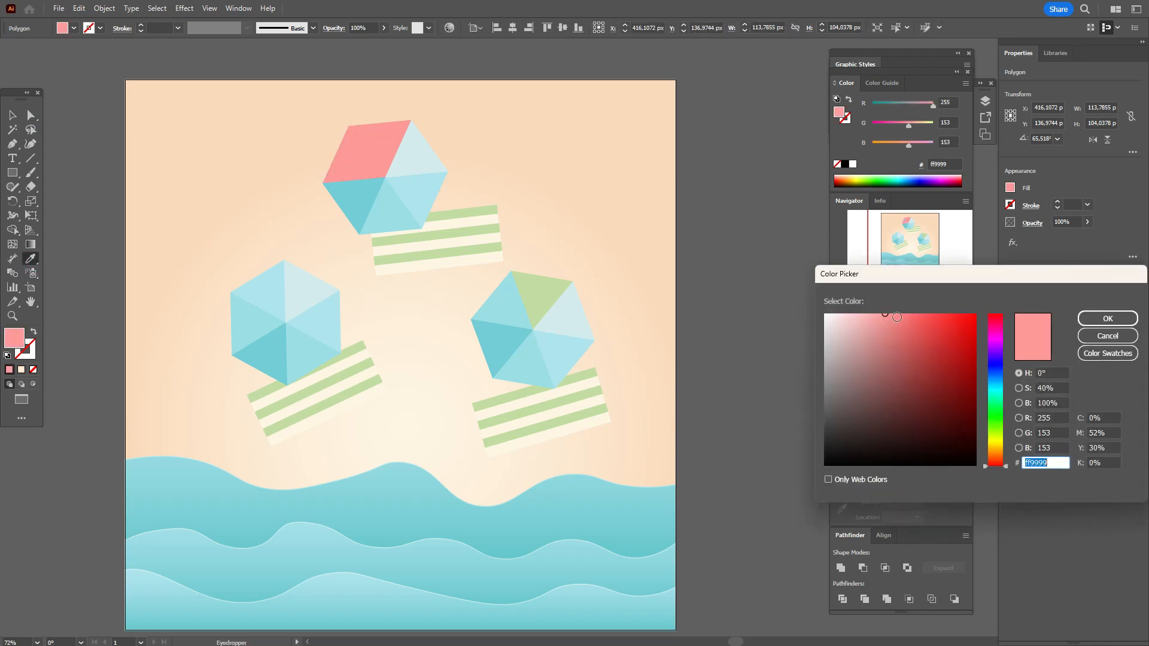
click(896, 317)
drag(897, 317, 886, 312)
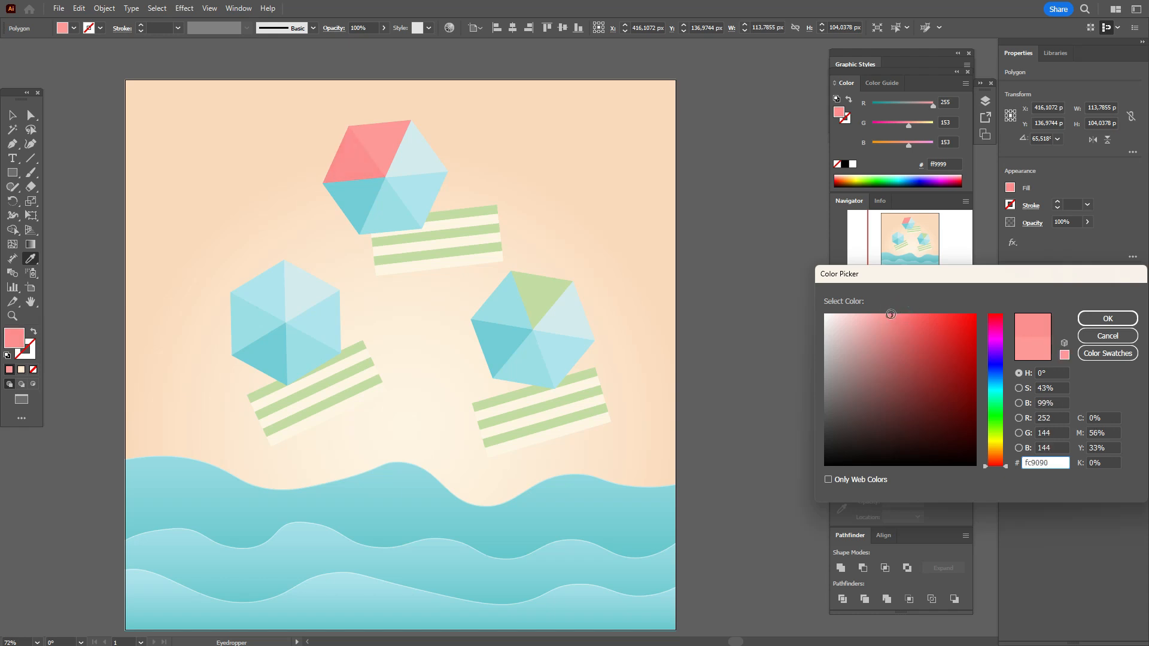
click(1116, 316)
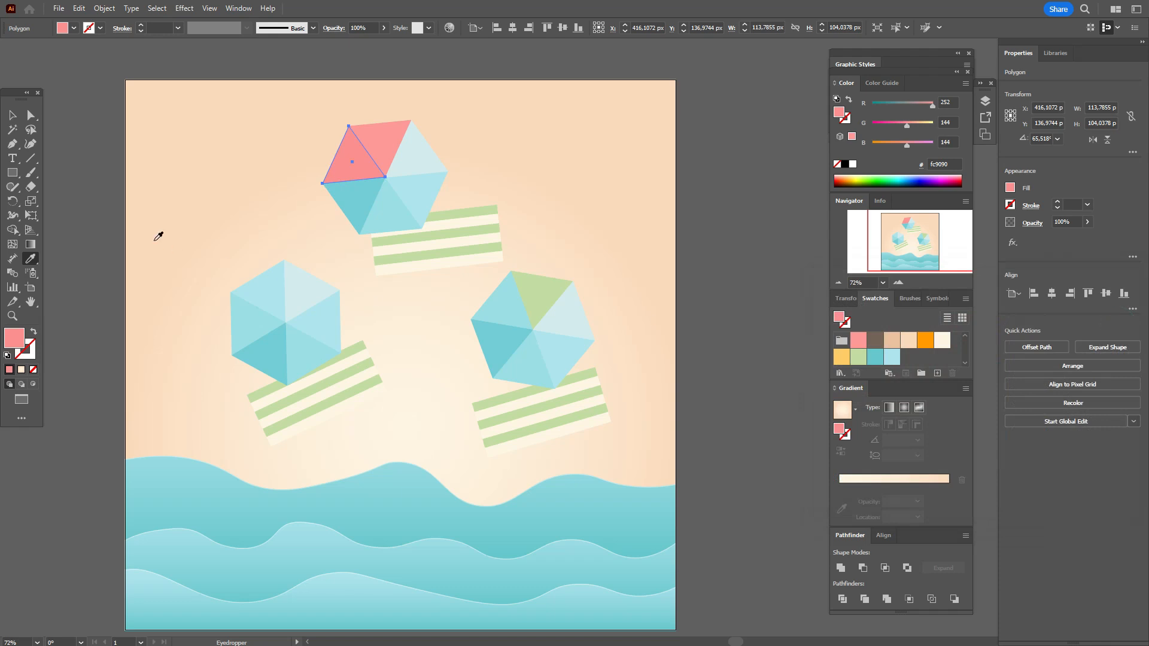
Fill the upper parasol's lower-left triangle with the sampled pink and darken it to f98282
click(31, 115)
click(355, 209)
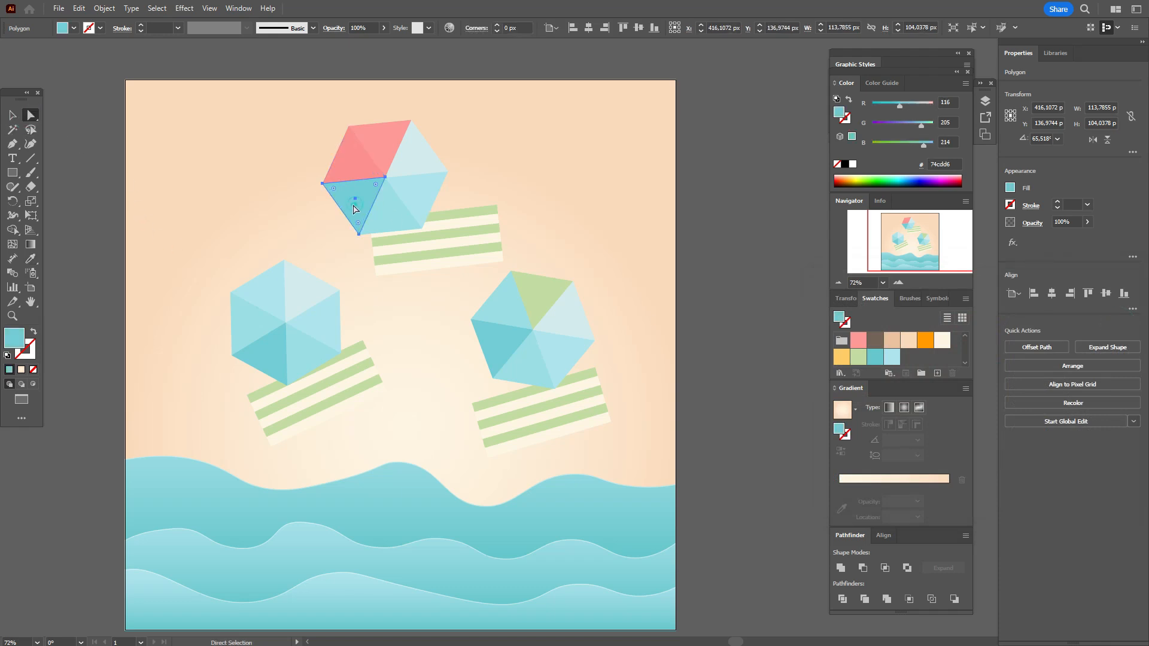
click(30, 259)
click(354, 168)
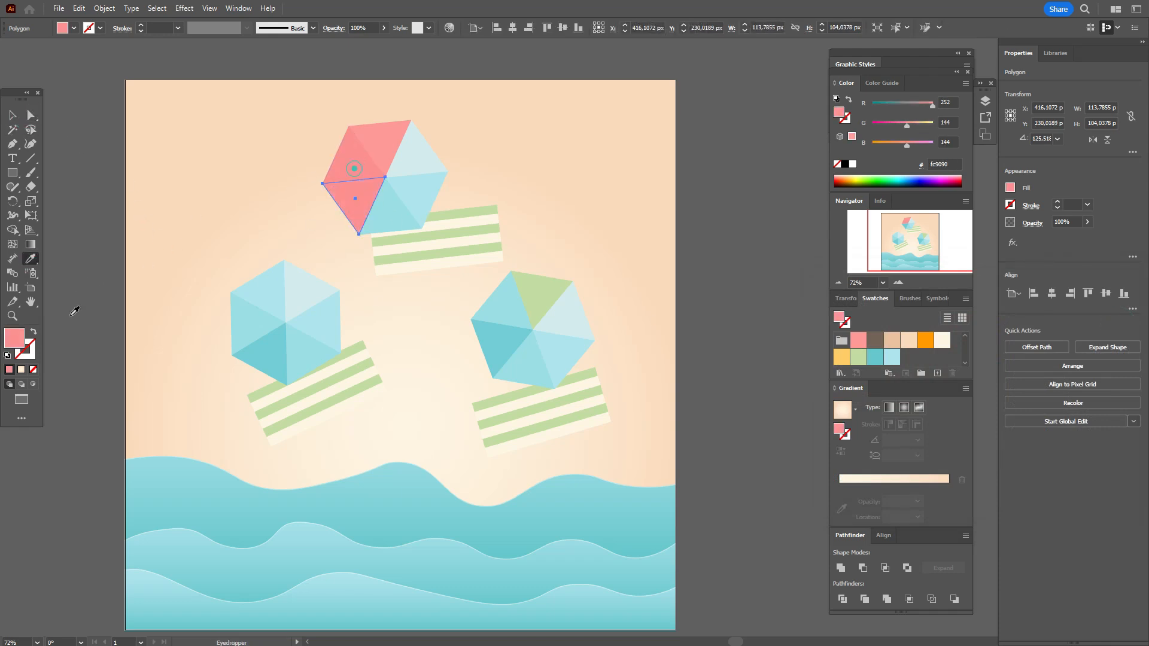
double_click(13, 338)
drag(890, 315, 900, 316)
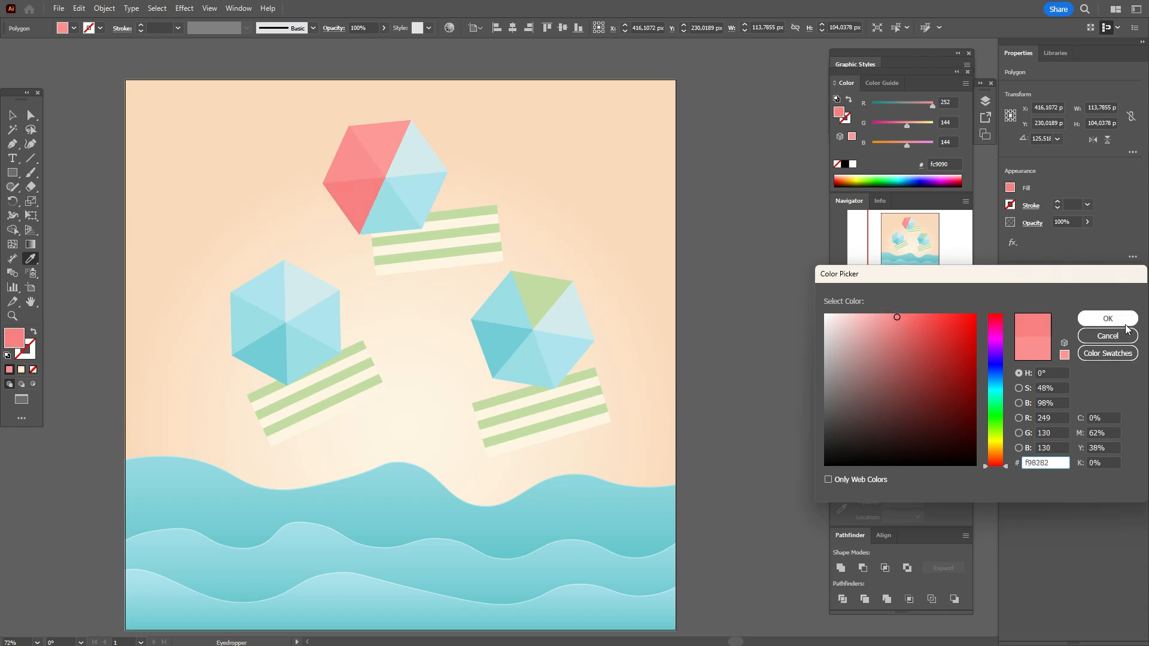
click(1124, 323)
Fill the upper parasol's bottom triangle with pink sampled from its top triangle and pick a lighter pink for the upper-right one
click(31, 115)
click(389, 212)
click(30, 260)
click(382, 148)
double_click(13, 339)
click(1115, 321)
drag(885, 314, 871, 313)
Fill the upper parasol's lower-right triangle with a pink sampled from its top triangle
click(31, 115)
click(418, 192)
click(31, 259)
click(383, 149)
double_click(16, 337)
click(1110, 320)
Fill the right parasol's upper-left triangle with green sampled from its top triangle and darken it slightly
click(31, 115)
click(505, 306)
click(31, 259)
click(537, 292)
double_click(20, 332)
click(866, 340)
click(1108, 319)
Fill the right parasol's lower-left triangle with the green of its upper-left neighbour and make it darker
click(31, 115)
click(496, 352)
click(30, 259)
click(506, 307)
double_click(15, 338)
click(873, 353)
double_click(12, 343)
click(865, 339)
click(1107, 319)
Fill the right parasol's lower-right triangle with green sampled from its top triangle and give the upper-right one a paler green
click(30, 115)
click(563, 350)
click(31, 259)
click(539, 293)
click(34, 116)
click(542, 296)
double_click(14, 338)
click(854, 326)
click(1108, 319)
Recolour the three stripes of the upper towel with the light blue swatch
click(30, 115)
click(484, 211)
shift+click(492, 233)
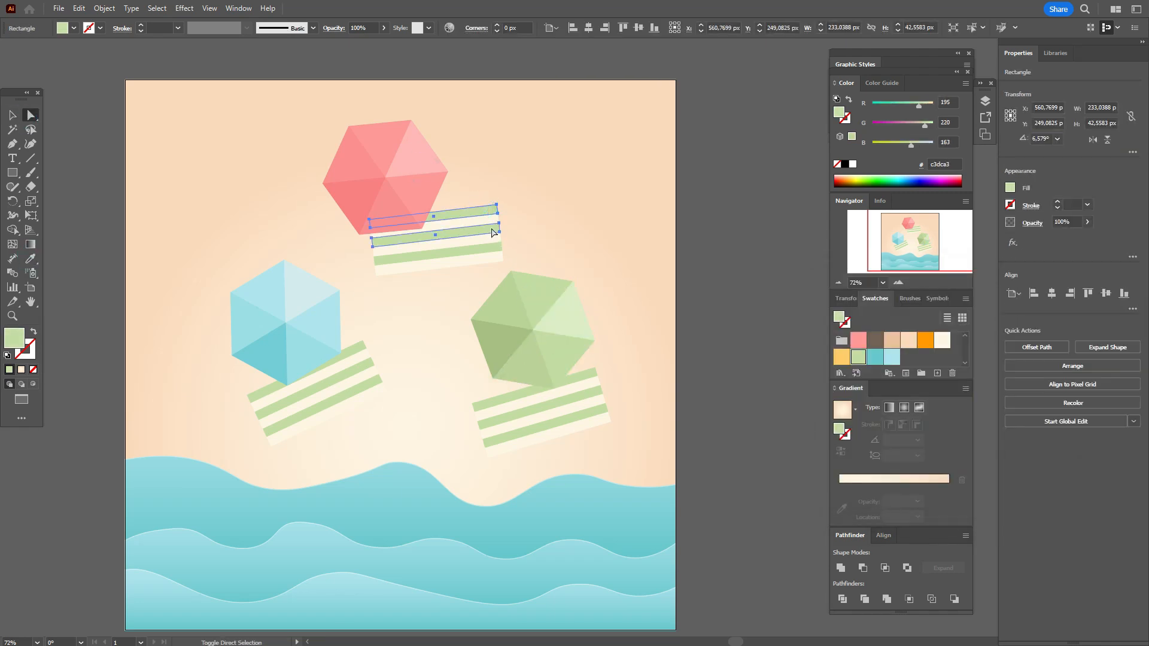
shift+click(493, 247)
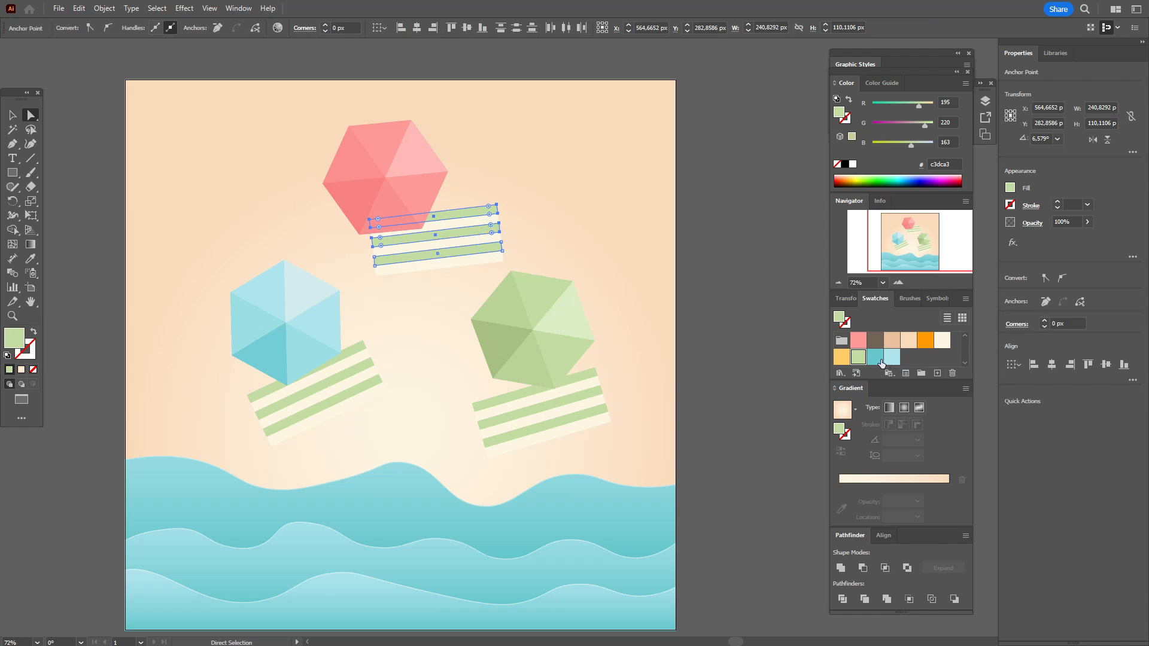
click(892, 359)
Recolour the three stripes of the lower-right towel with the pink ff9999 swatch
click(591, 388)
shift+click(599, 402)
shift+click(600, 414)
shift+click(601, 414)
click(858, 340)
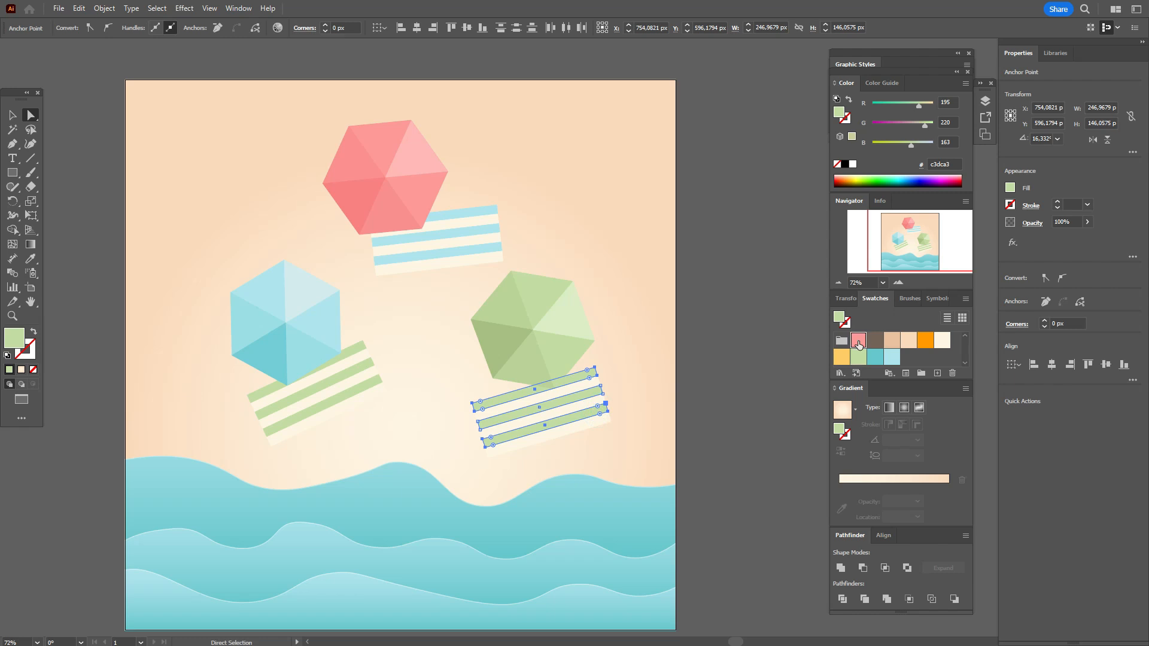
click(766, 357)
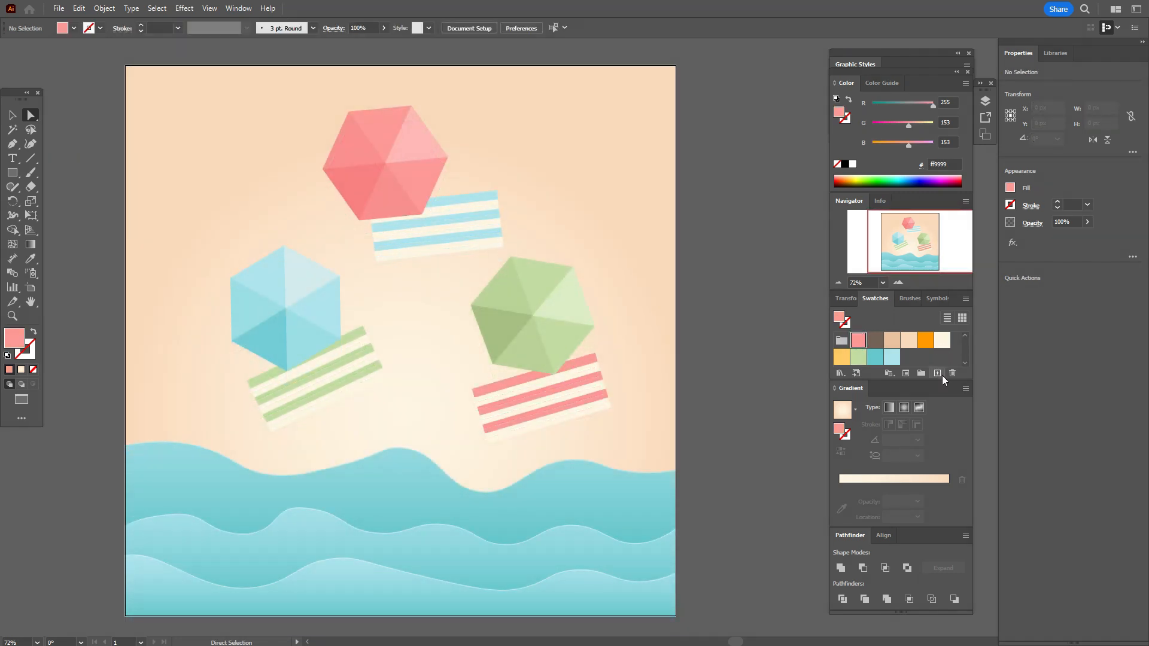
Draw a cream fff6e5 circle about 146 px in diameter between the blue parasol's towel and the pink-striped towel
click(942, 353)
click(941, 341)
drag(12, 172, 67, 201)
drag(341, 357, 421, 412)
Offset the cream circle's path by -40 px to create a smaller concentric circle inside it
click(106, 10)
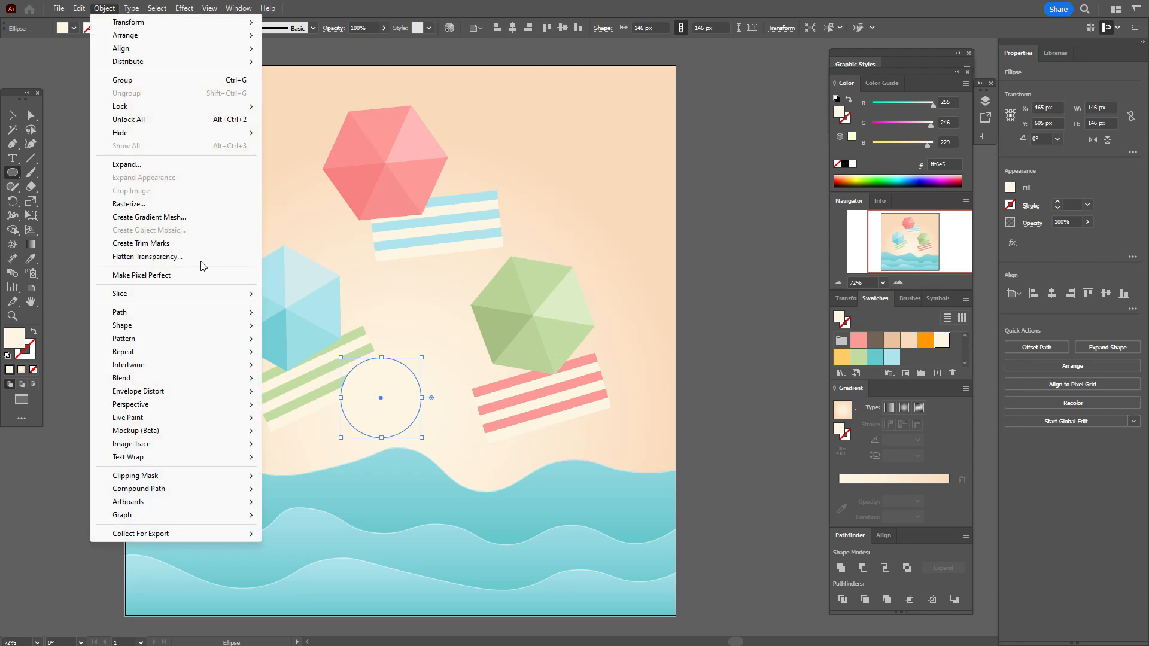
mouse_move(215, 319)
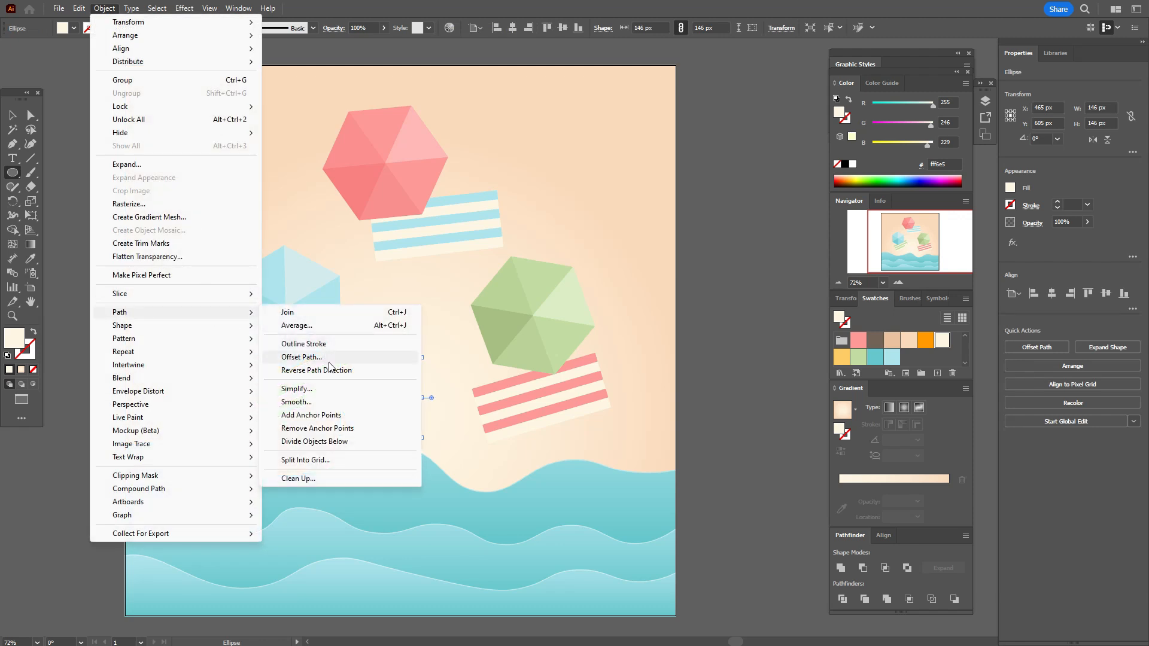
click(302, 358)
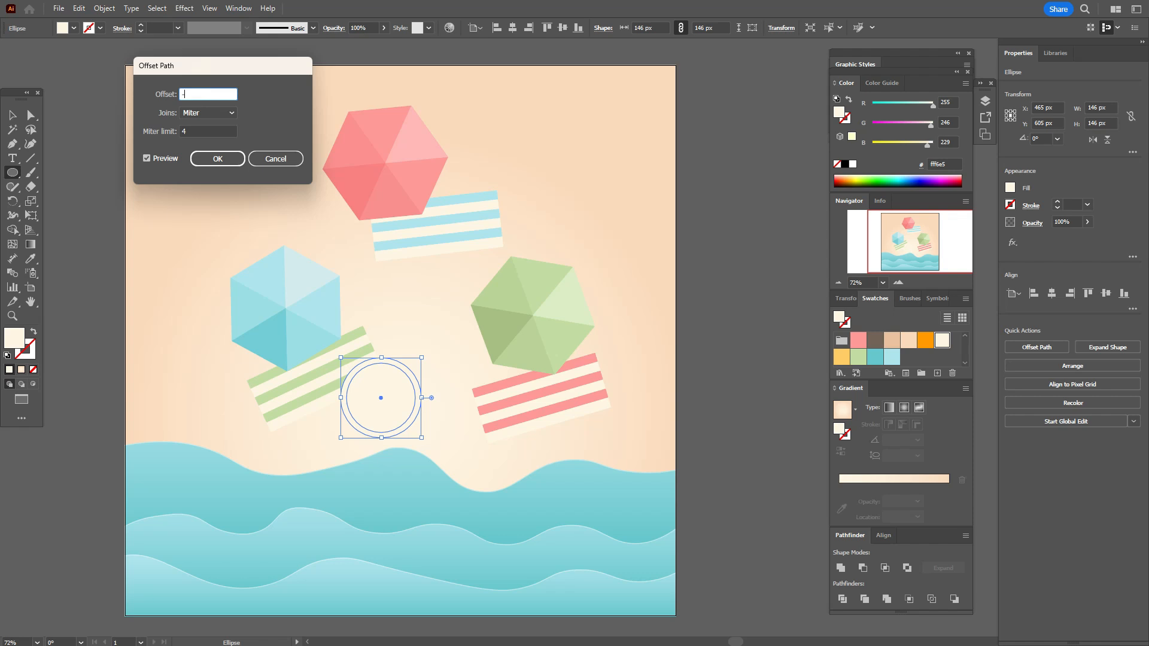
click(170, 158)
click(168, 158)
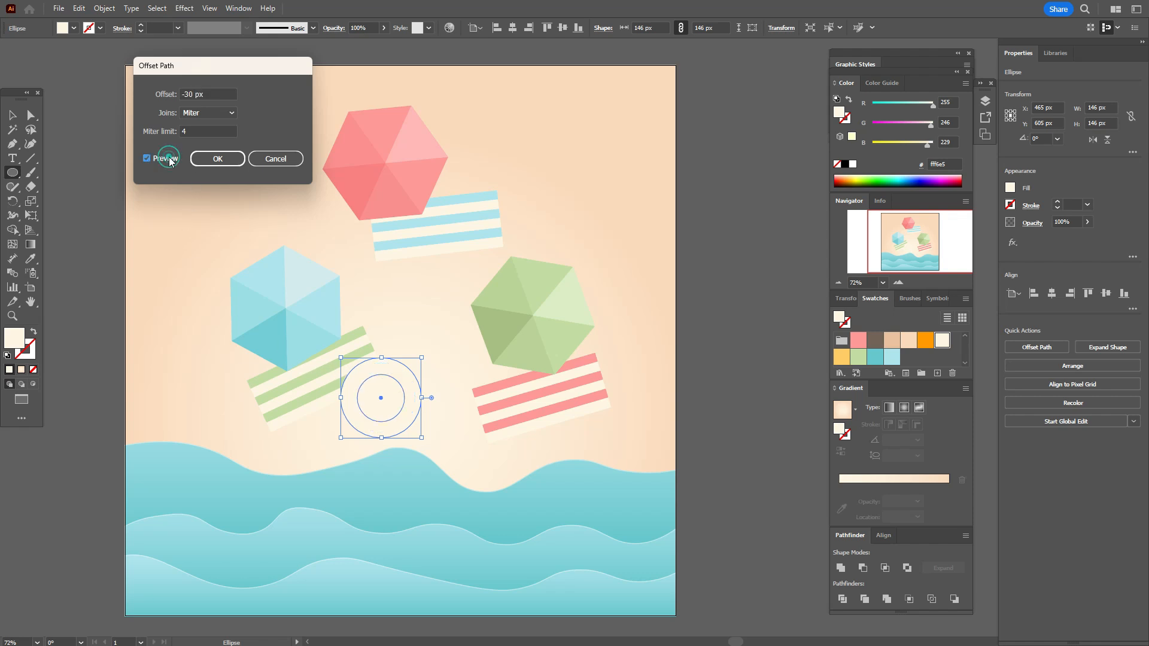
click(190, 92)
key(BackSpace)
text(4)
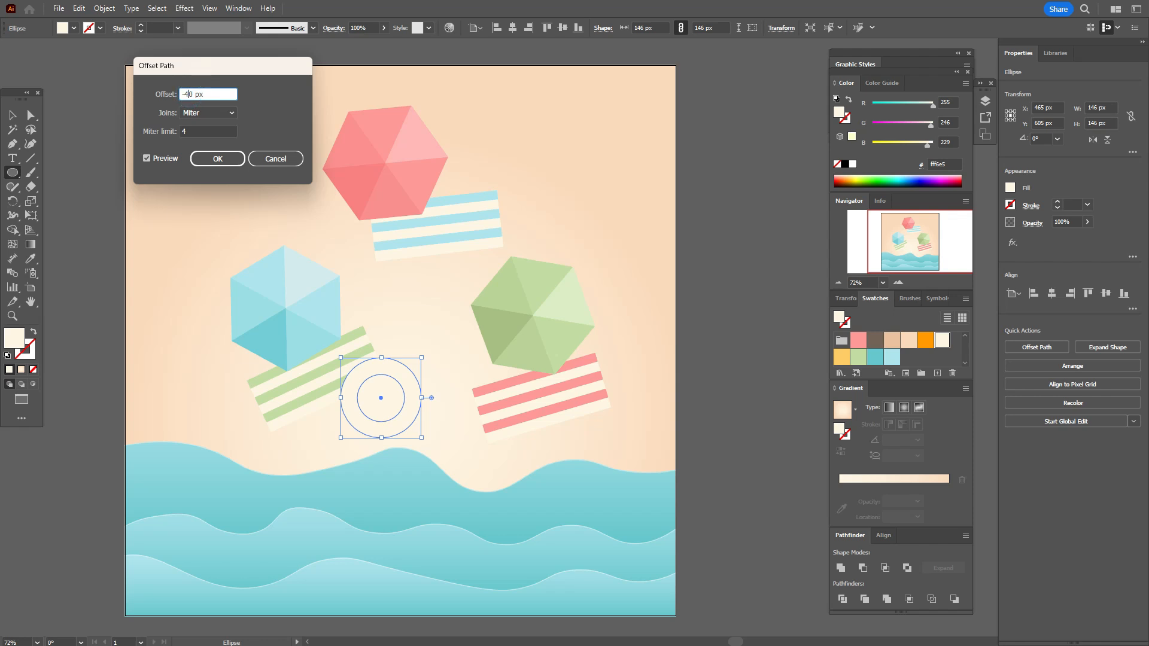
click(232, 156)
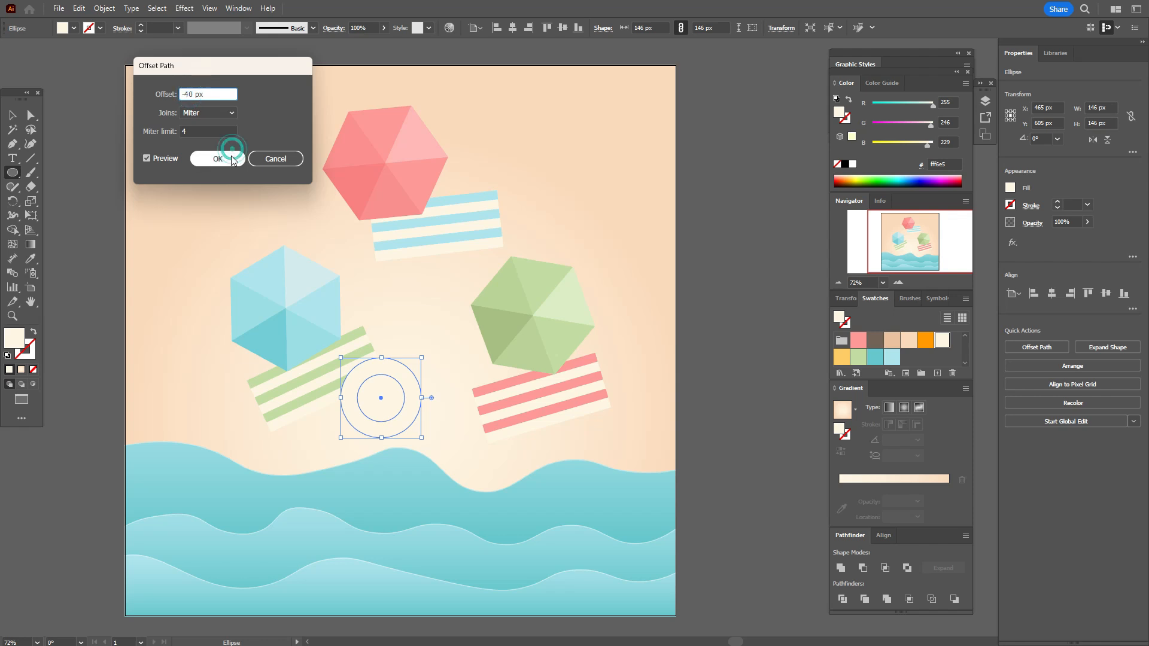
click(22, 112)
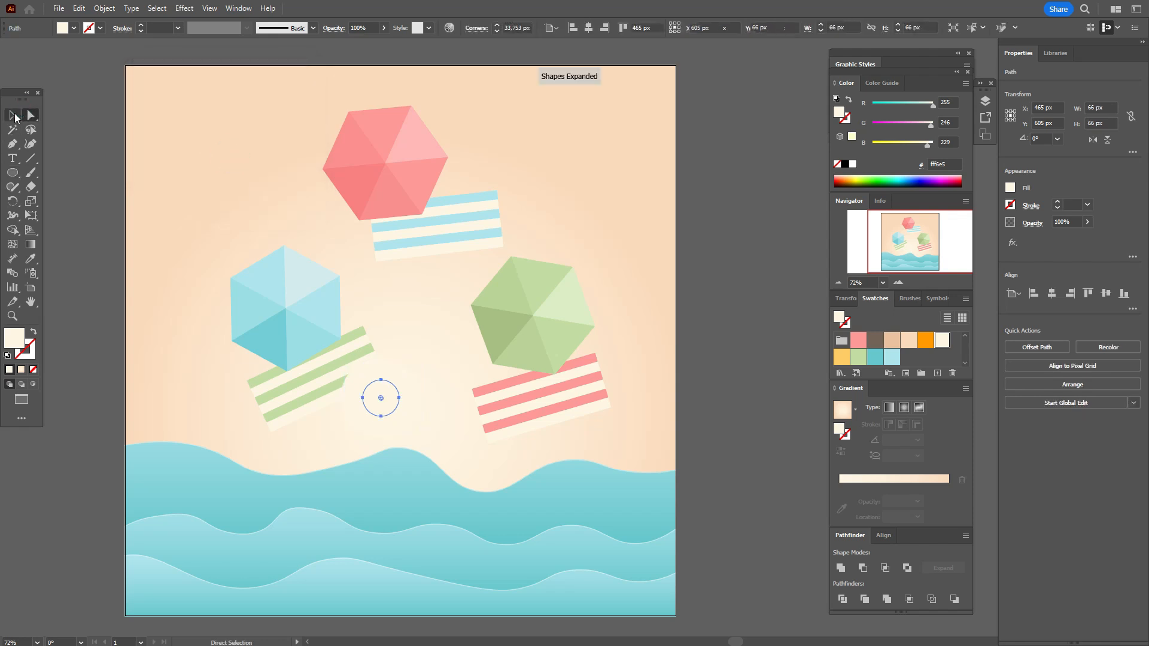
Move both cream circles off the artboard to the right and exclude their overlap to form a hollow ring
shift+click(378, 374)
drag(380, 402, 731, 367)
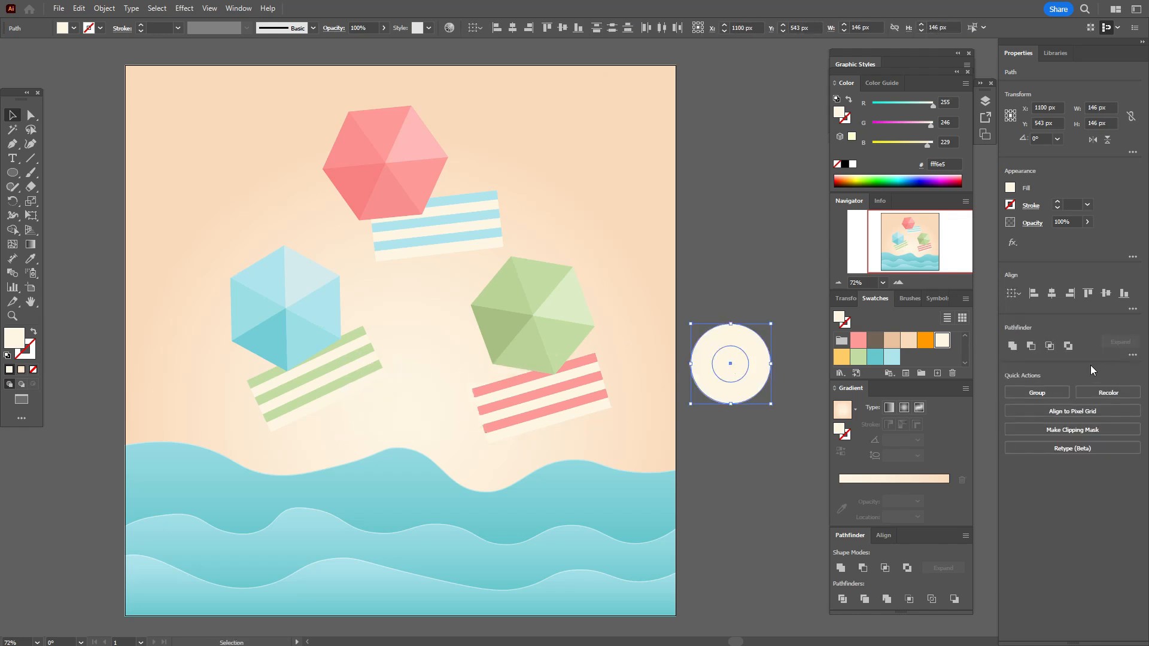
click(1072, 345)
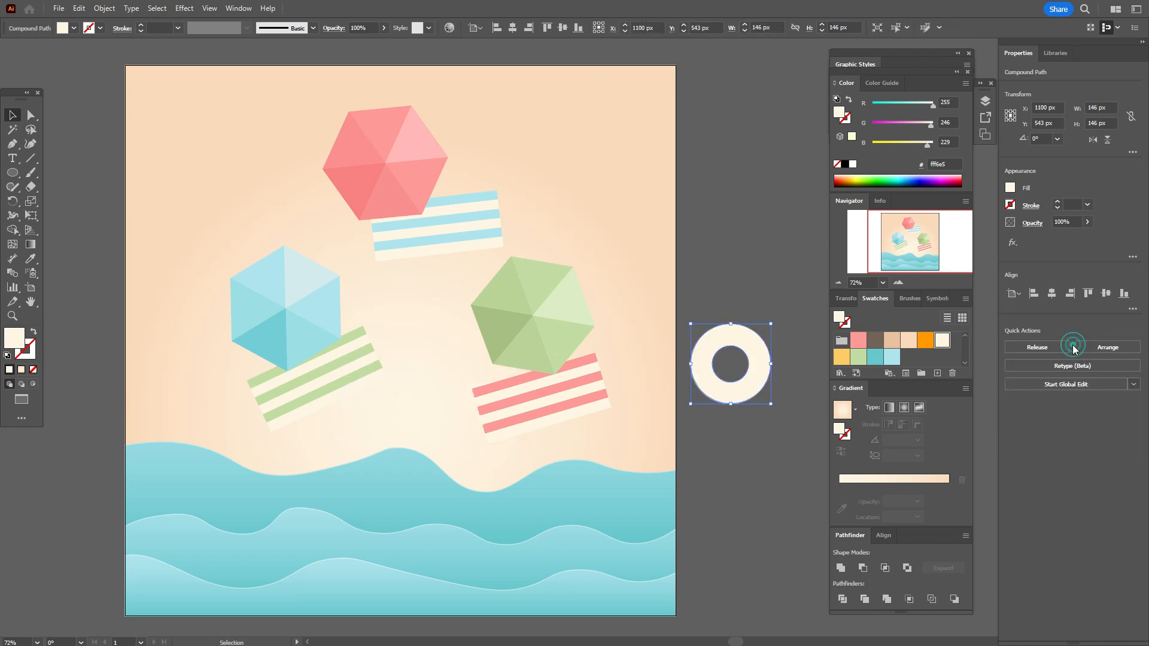
click(763, 281)
Draw a rectangle about 45 x 99 px over the ring's upper part and fill it with pink ff9999
drag(12, 173, 59, 172)
drag(718, 304, 743, 358)
click(864, 344)
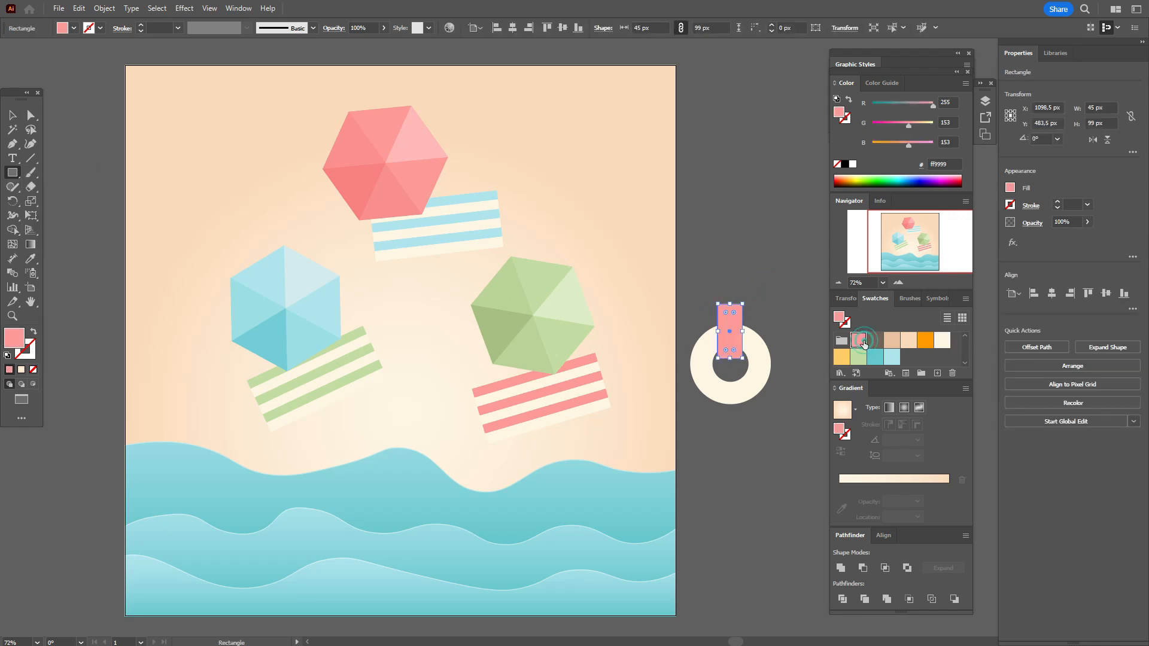
Taper the pink rectangle with perspective distortion, narrowing its lower edge and widening its upper edge to about 68 px
click(31, 217)
click(70, 126)
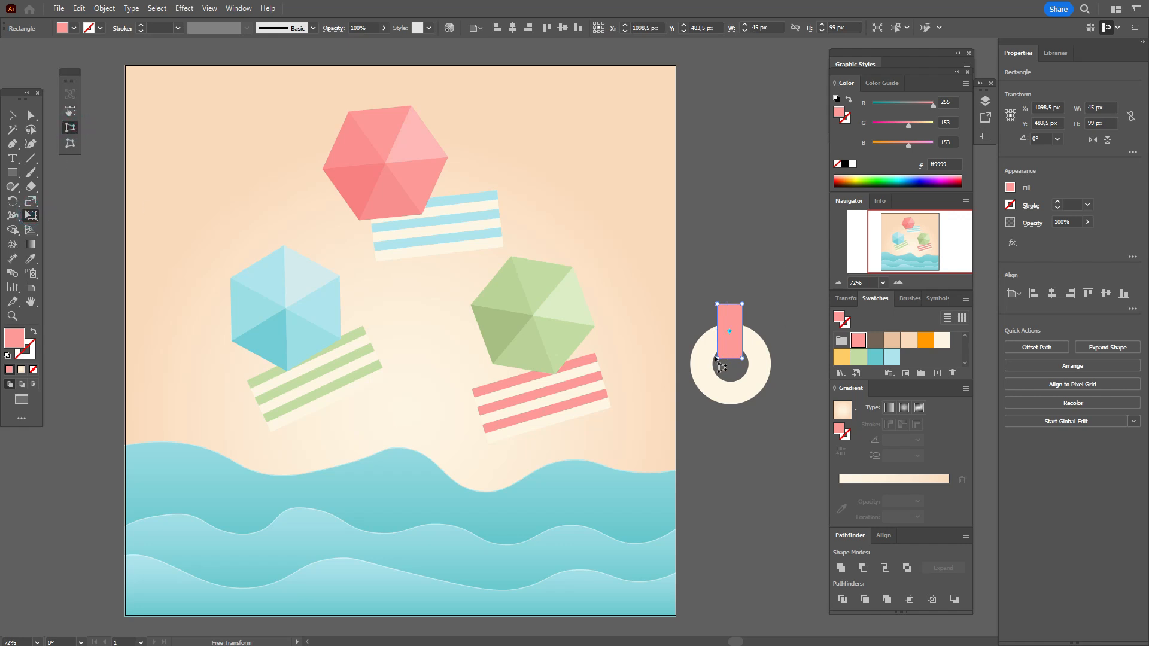
drag(720, 357, 725, 360)
drag(718, 305, 711, 304)
click(11, 119)
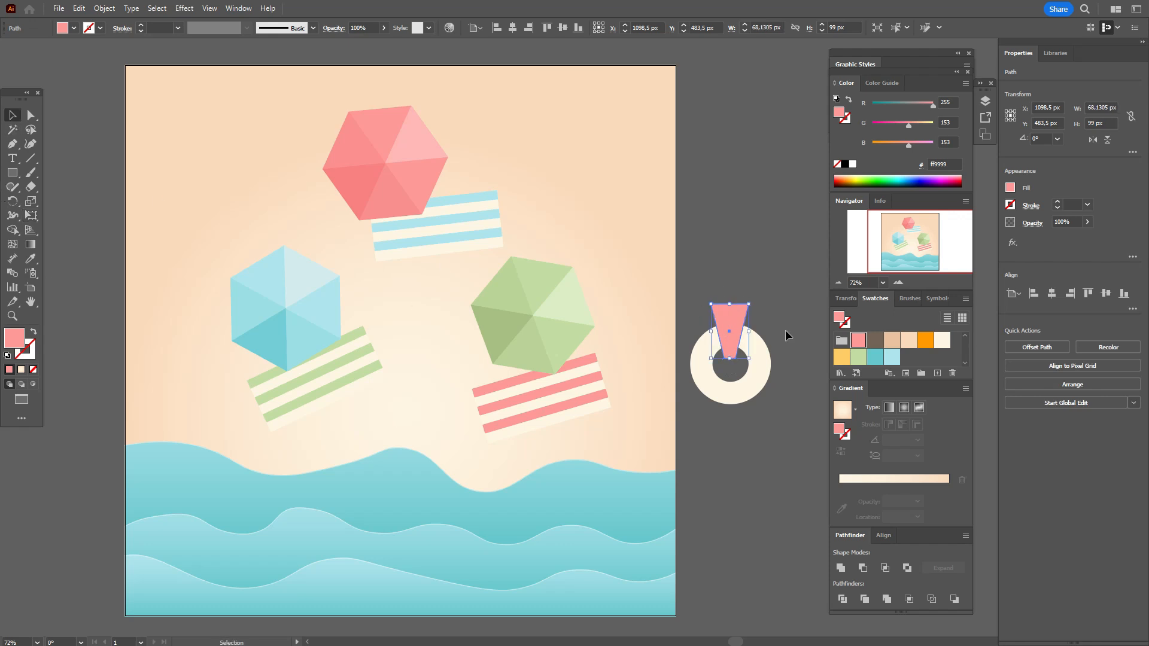
Make a copy of the pink wedge reflected across the horizontal axis and place it over the ring's lower part
right_click(749, 336)
mouse_move(862, 543)
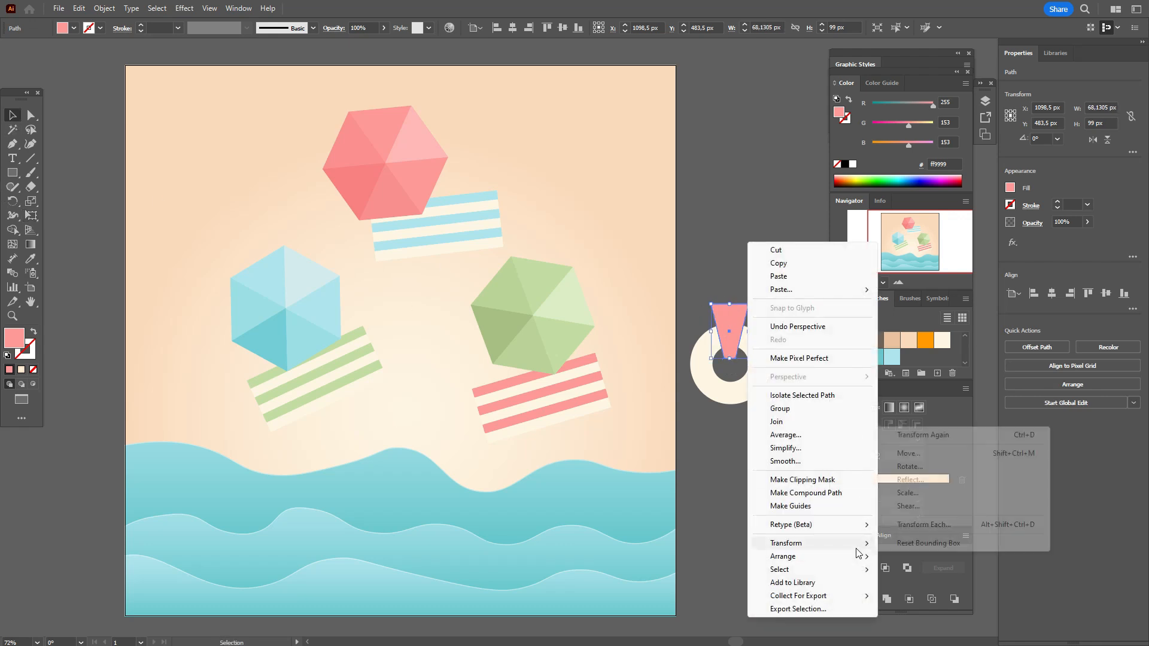
click(916, 480)
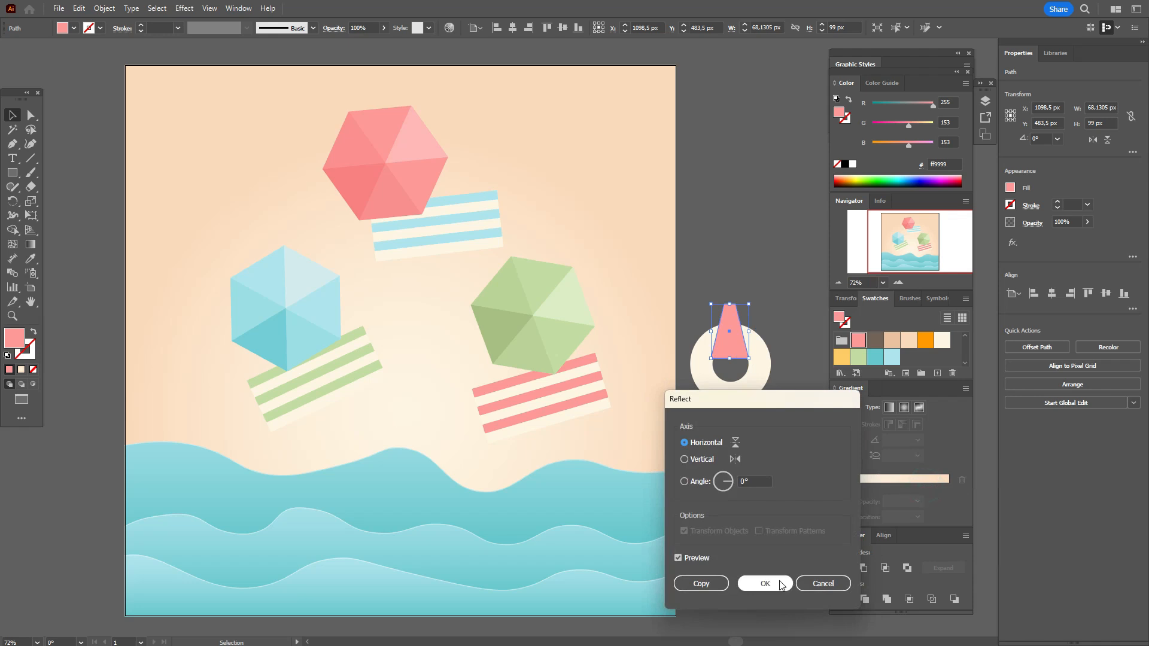
click(715, 584)
drag(742, 335, 734, 402)
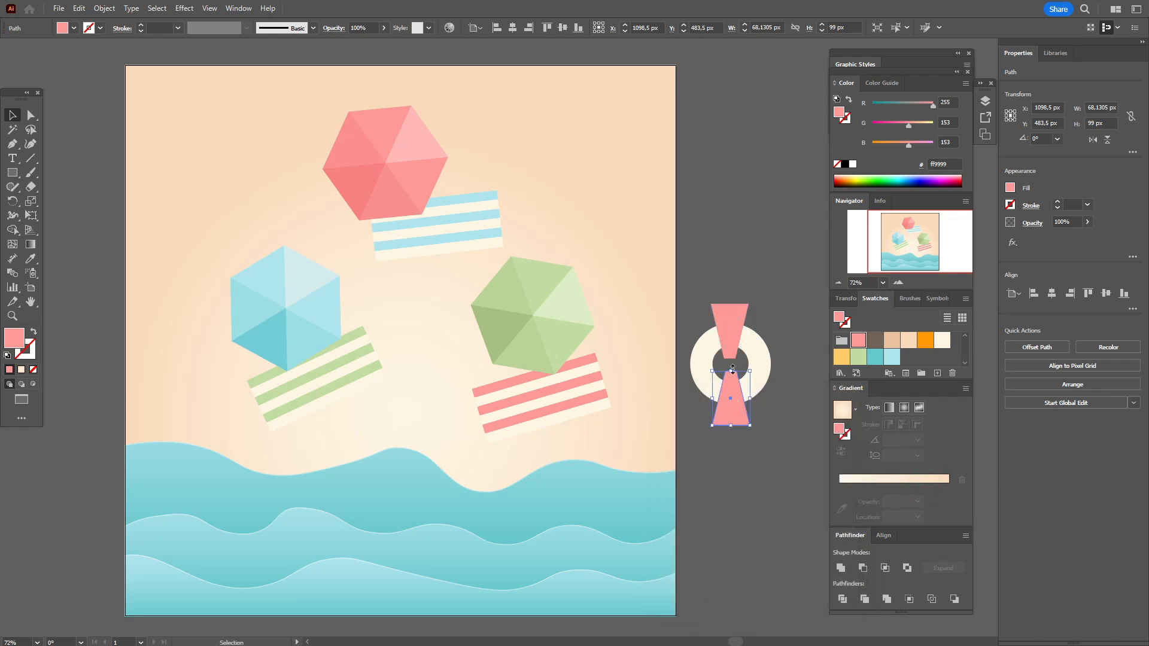
Centre the two pink wedges horizontally on each other and on the cream ring
shift+click(731, 333)
click(1052, 293)
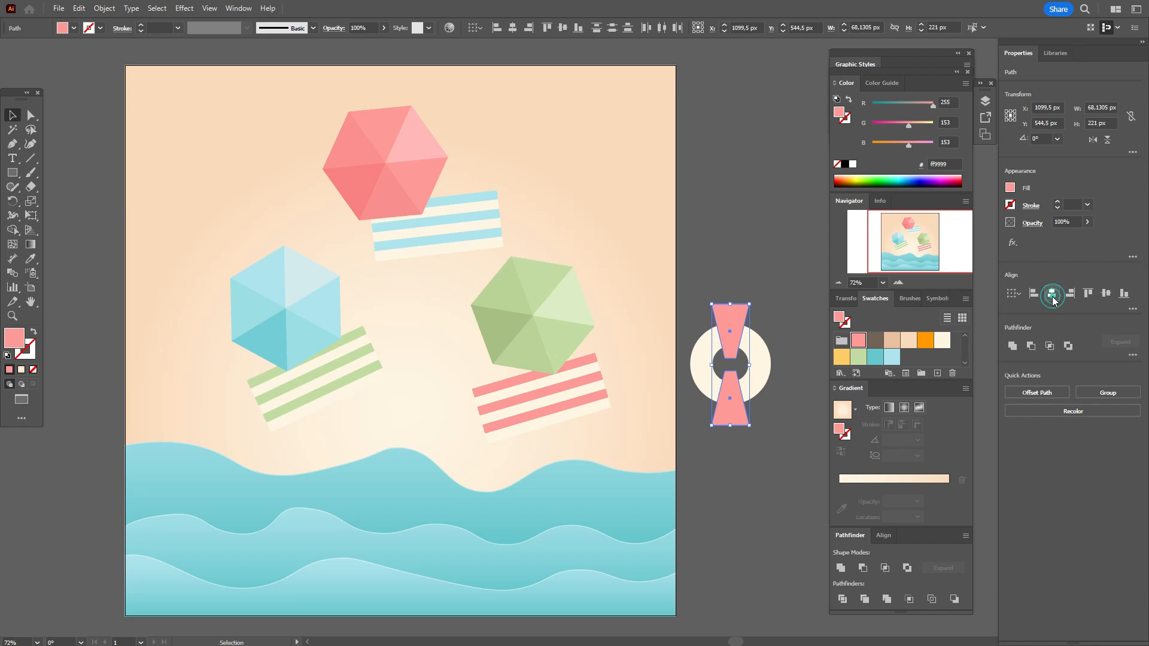
shift+click(771, 359)
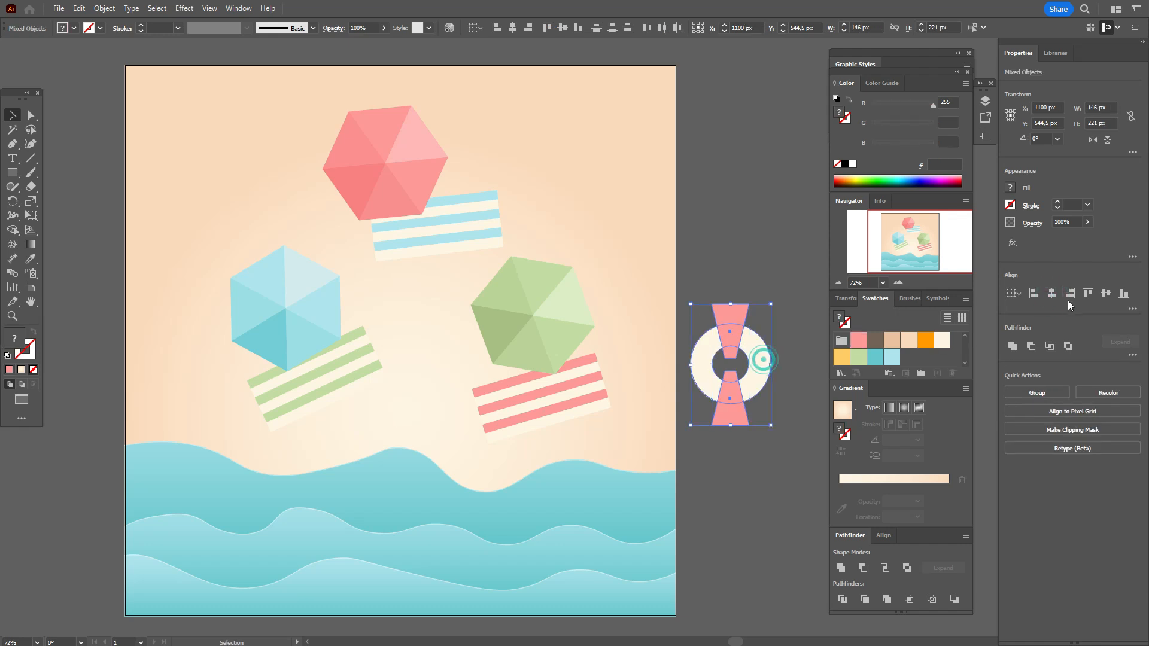
click(1052, 294)
click(768, 322)
Create a copy of the vertical wedge pair rotated by 90° across the ring
click(728, 383)
right_click(729, 383)
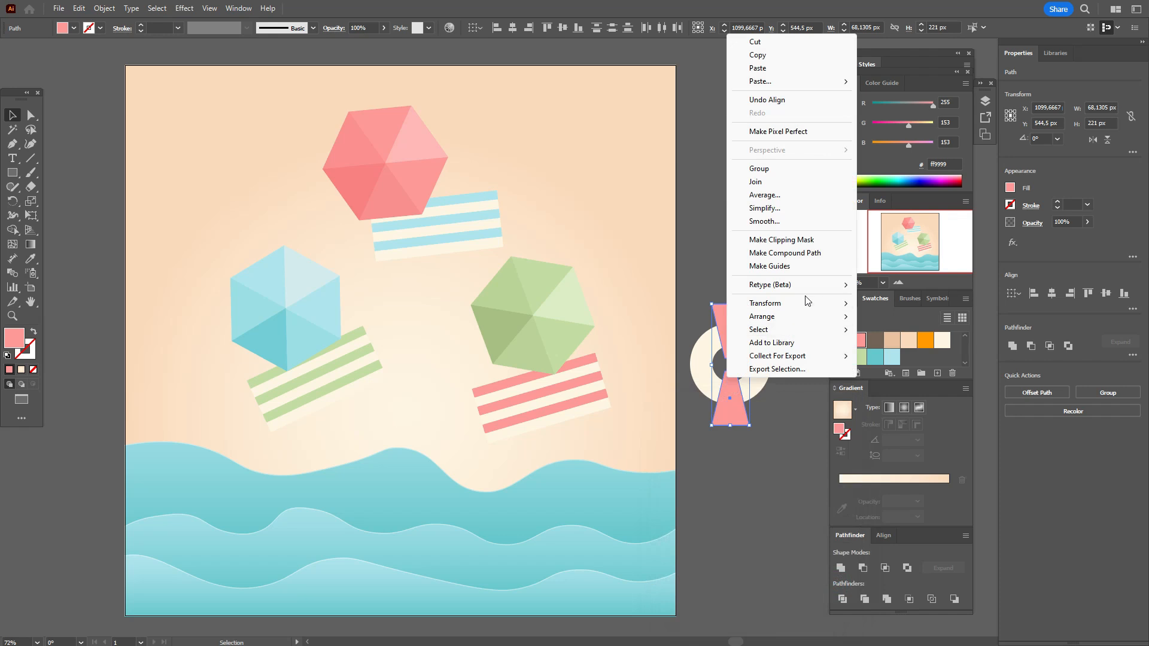
mouse_move(808, 303)
click(841, 330)
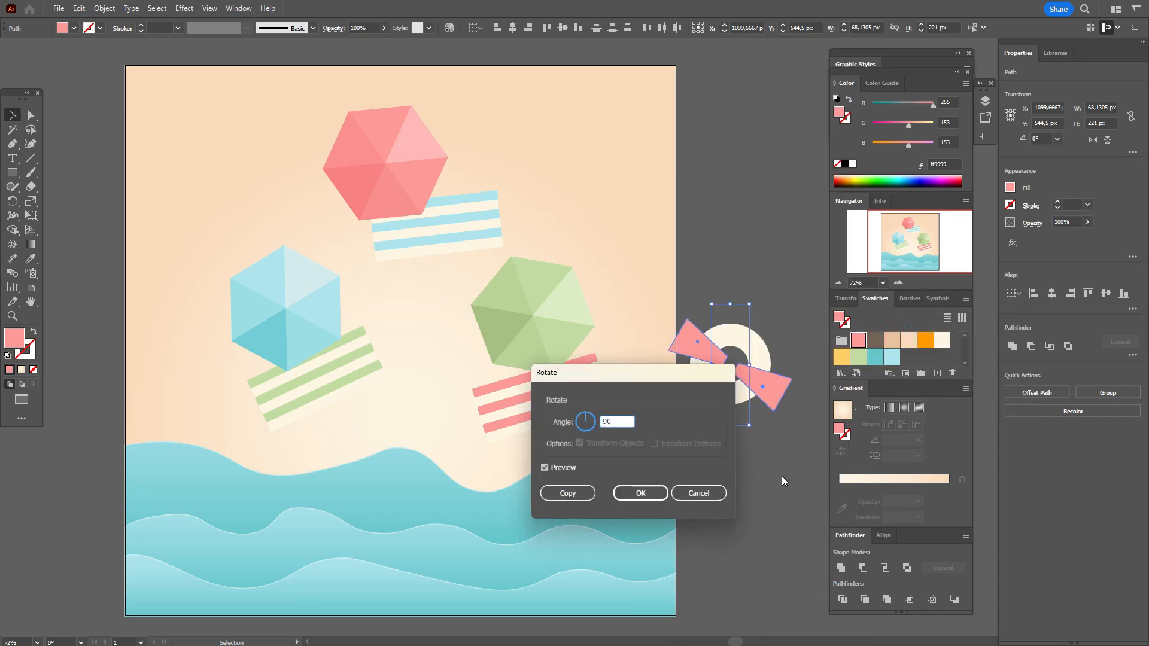
click(546, 497)
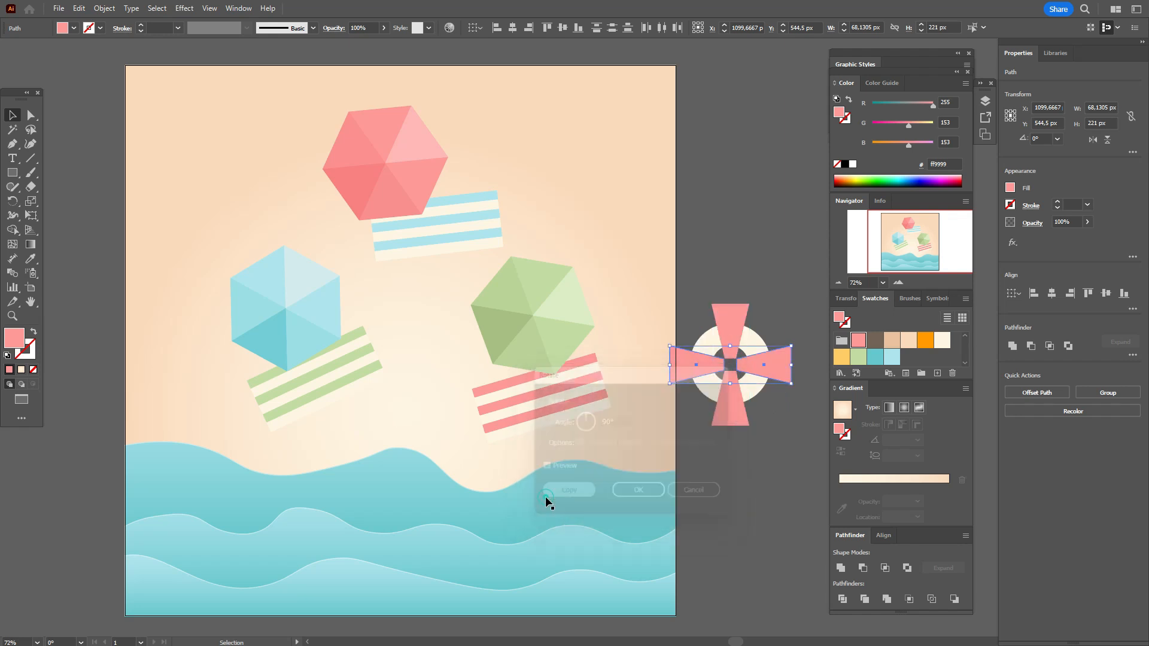
Trim the ends of the left and right wedges that extend outside the ring with the Shape Builder
shift+click(754, 351)
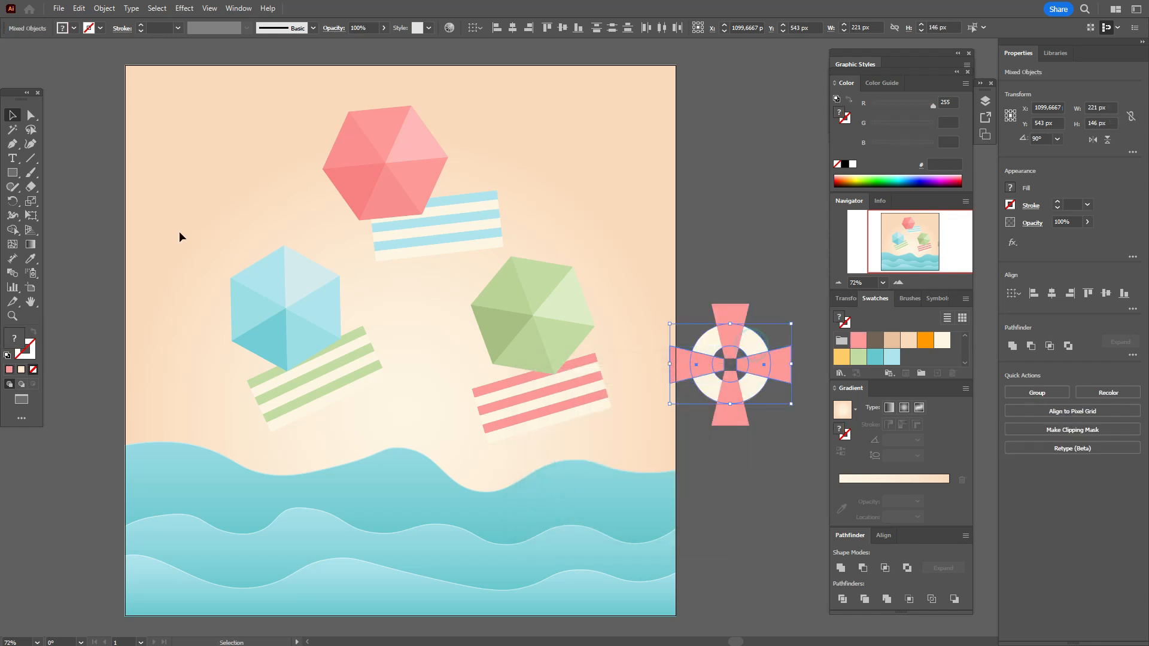
click(13, 230)
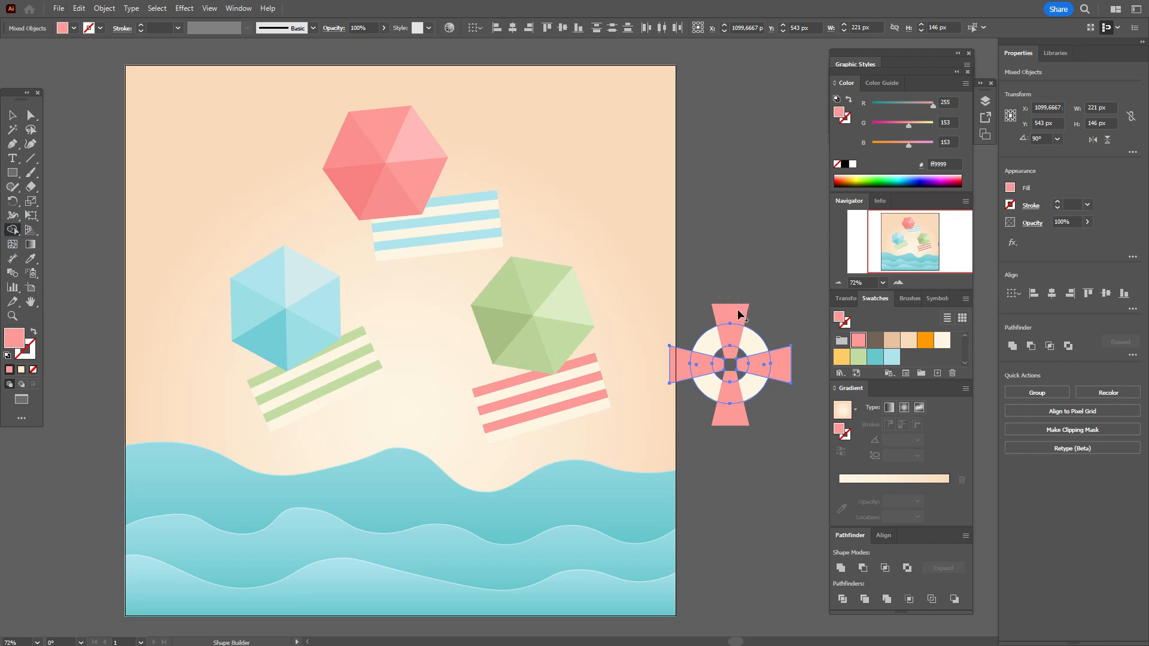
alt+click(685, 359)
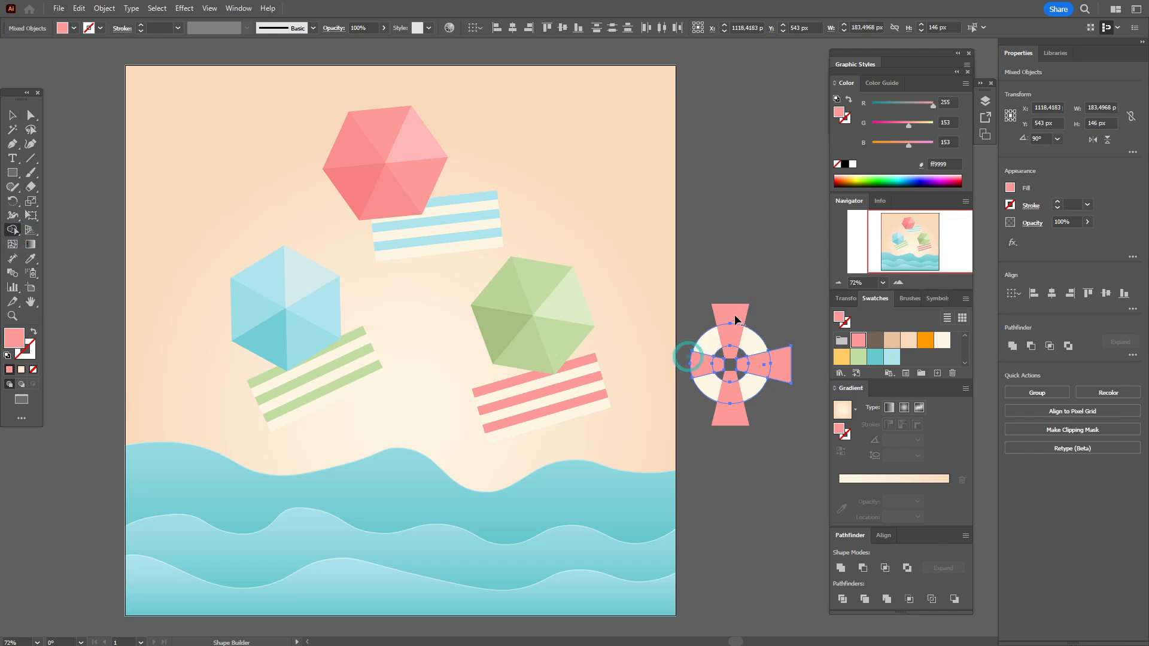
click(734, 312)
alt+click(788, 371)
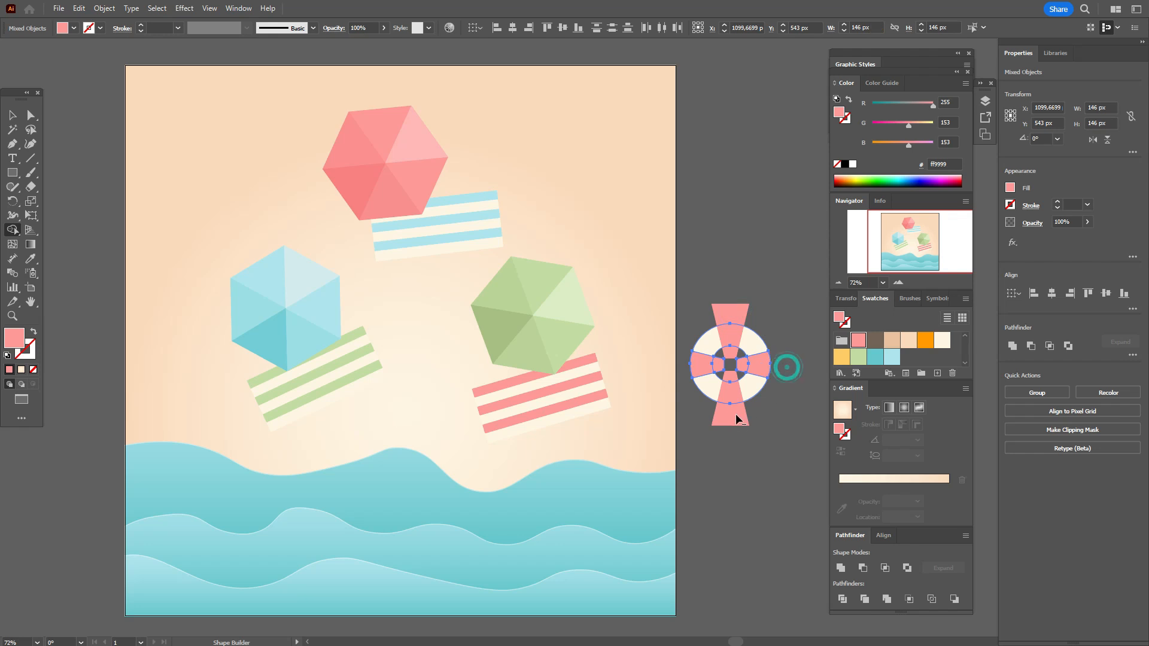
Trim the upper and lower wedges' outer ends and every wedge piece inside the ring's hole with the Shape Builder
click(12, 317)
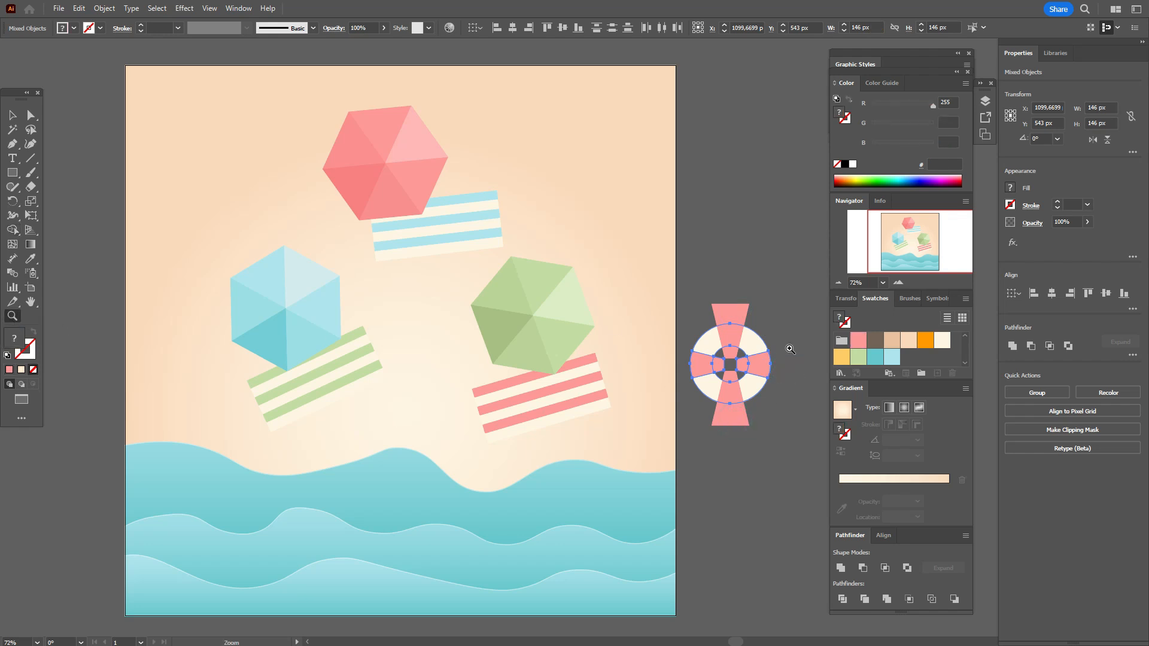
click(781, 350)
click(608, 333)
click(602, 339)
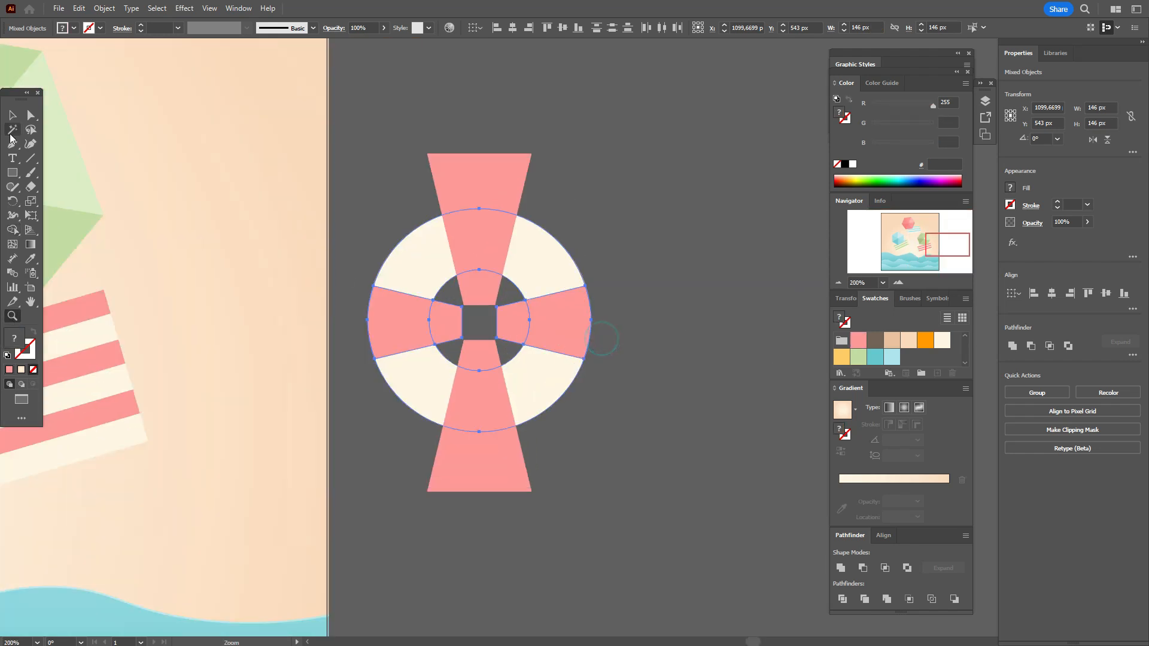
click(12, 115)
shift+click(501, 170)
shift+click(485, 458)
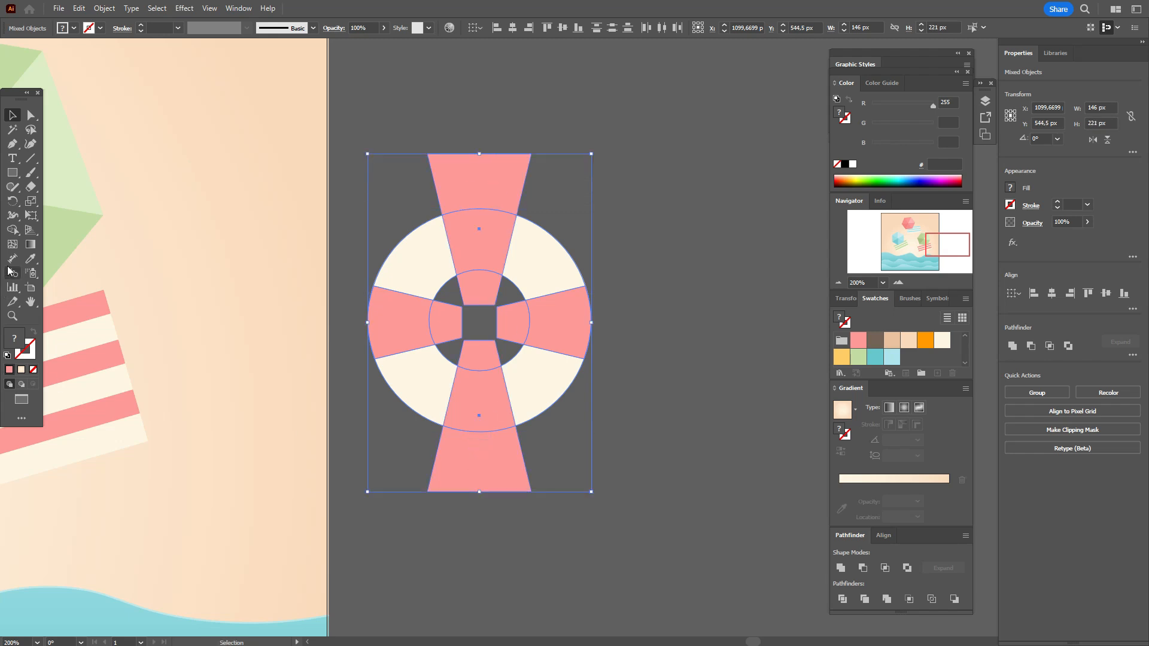
click(12, 229)
alt+click(495, 172)
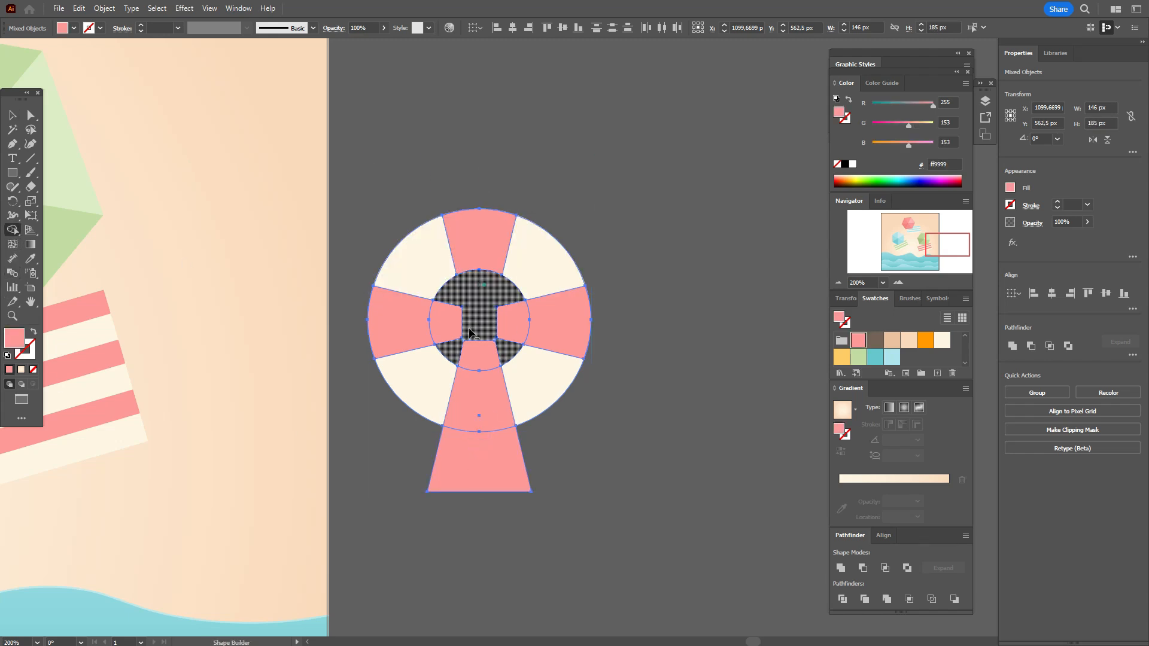
alt+click(496, 317)
alt+click(484, 349)
alt+click(494, 464)
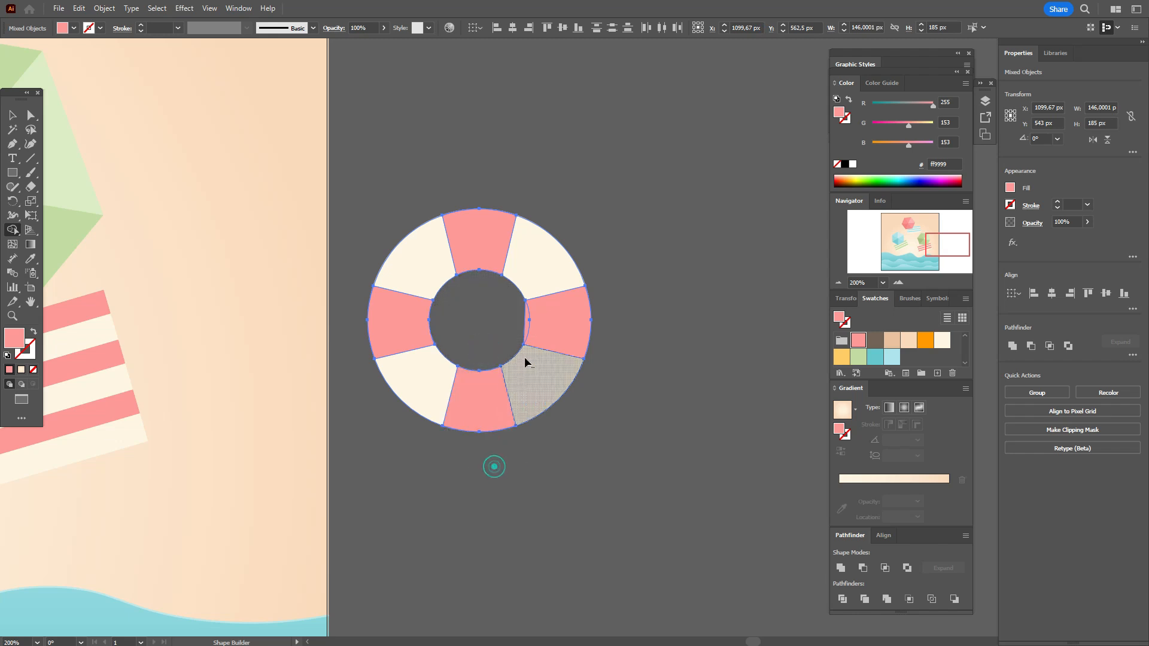
alt+click(526, 326)
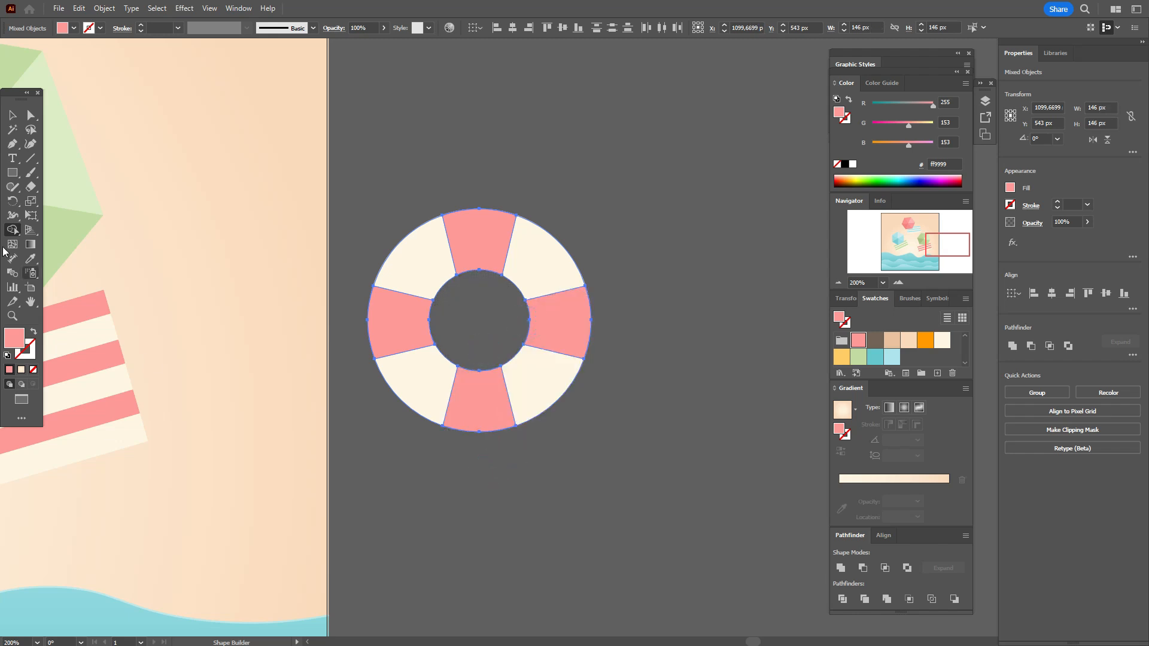
Recolour the ring's upper and lower pink segments with the f98282 colour sampled from the red parasol's darkest facet
click(12, 115)
click(571, 151)
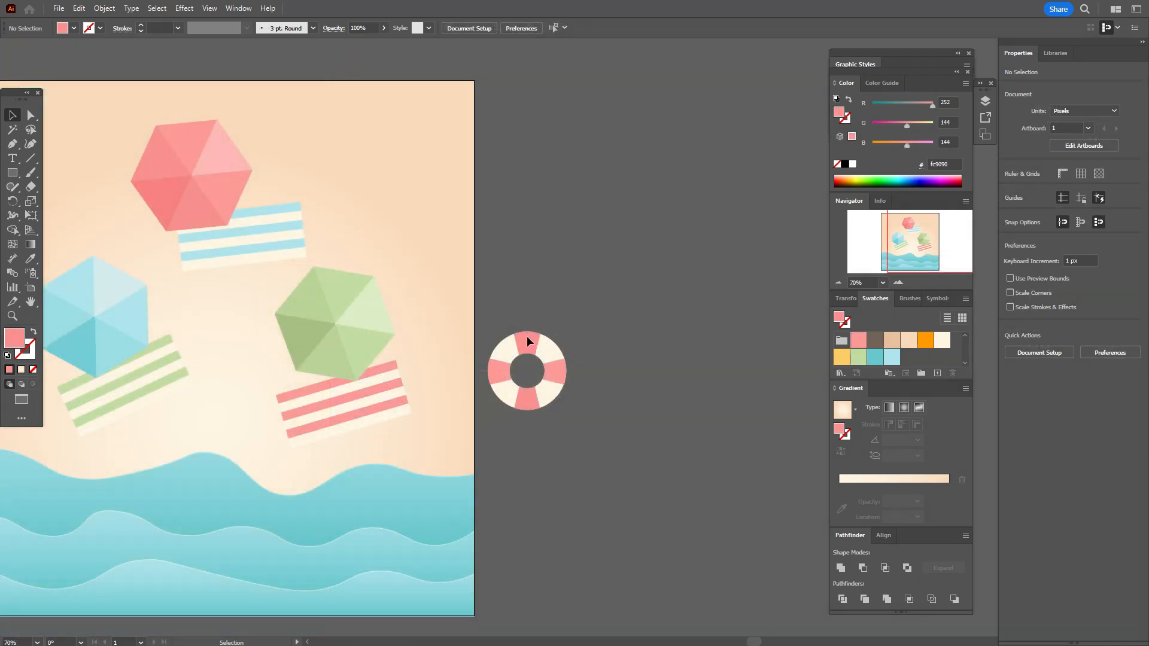
click(527, 341)
shift+click(527, 393)
key(i)
click(187, 189)
Group all the segments of the swim ring
click(6, 122)
drag(486, 306, 590, 422)
key(ctrl+g)
Scale the swim ring to about 118 px and place it over the lower-right corner of the green-striped towel
click(30, 308)
drag(247, 345, 358, 335)
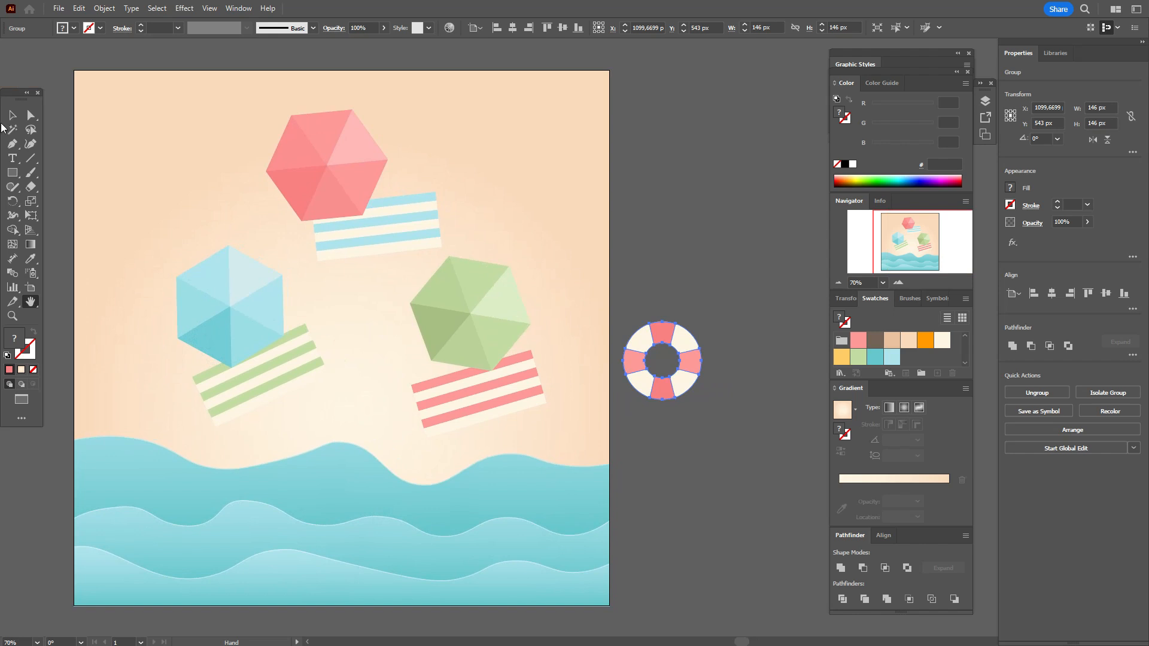
click(12, 114)
drag(691, 372, 307, 398)
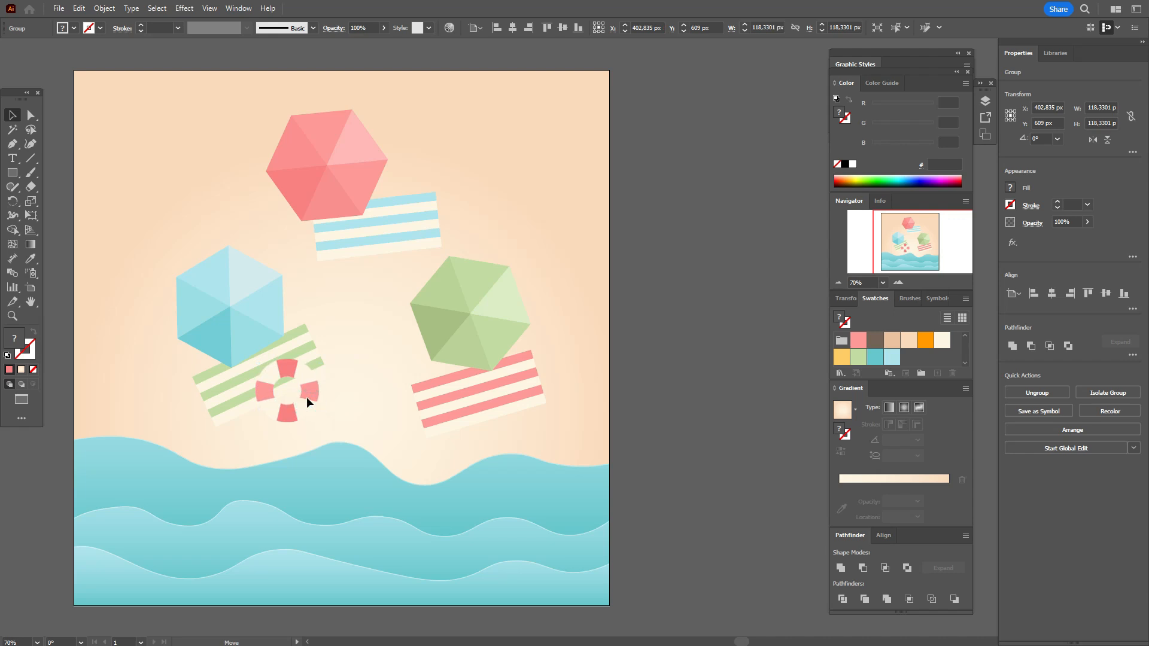
click(598, 332)
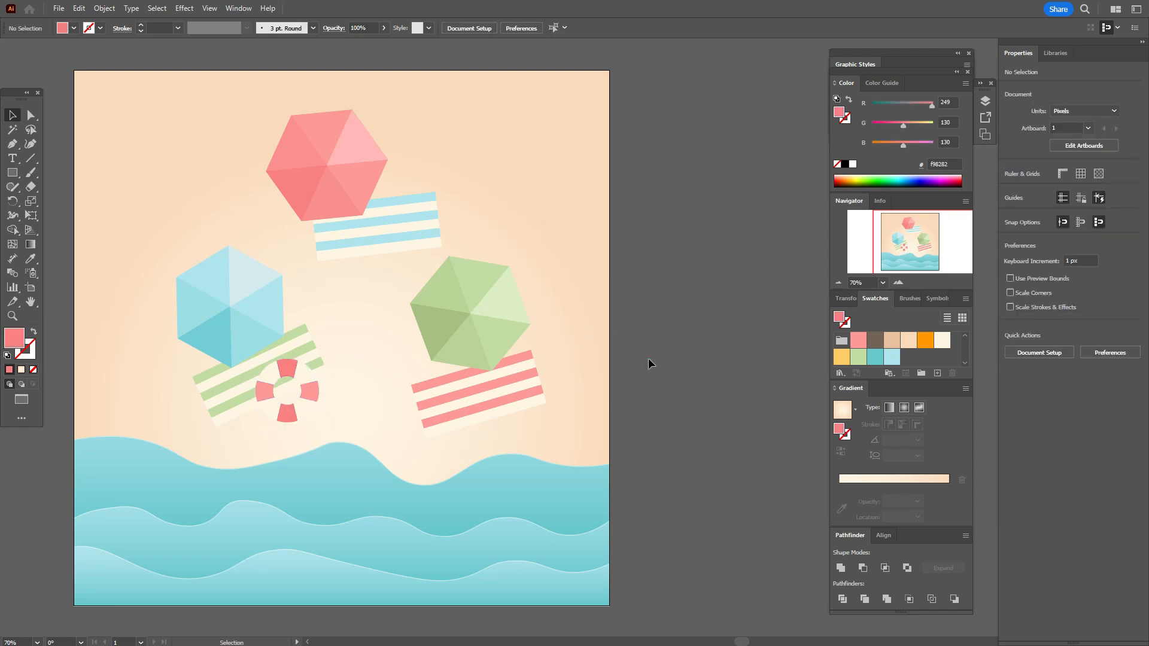
Draw an orange ff9900 circle about 364 px in diameter to the right of the artboard
click(925, 340)
click(13, 173)
drag(13, 173, 81, 199)
drag(621, 187, 816, 382)
key(v)
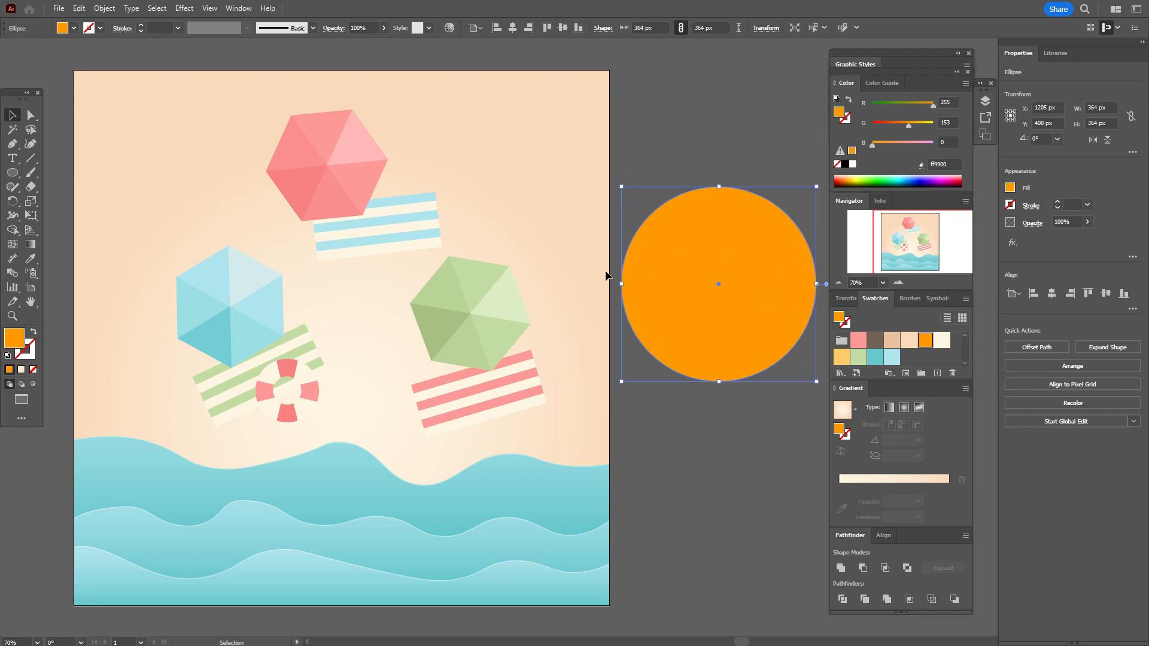
Form a pointed surfboard shape by intersecting the orange circle with an aligned, overlapping copy, both stretched to about 651 px tall
drag(729, 299, 766, 295)
shift+click(651, 285)
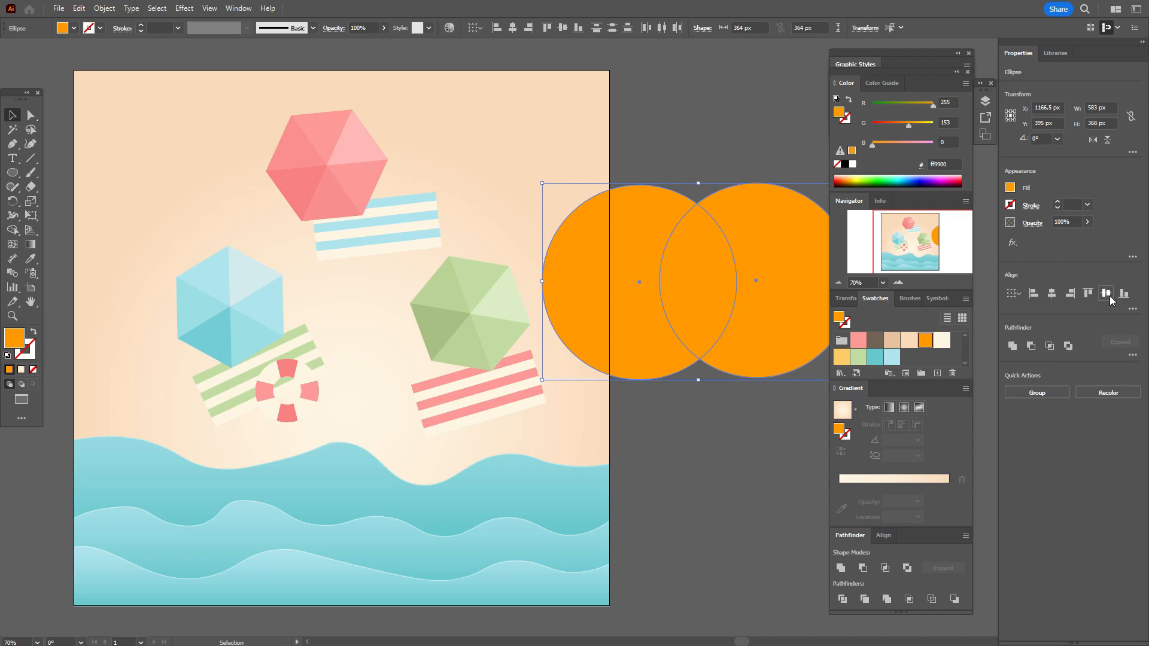
drag(698, 380, 749, 534)
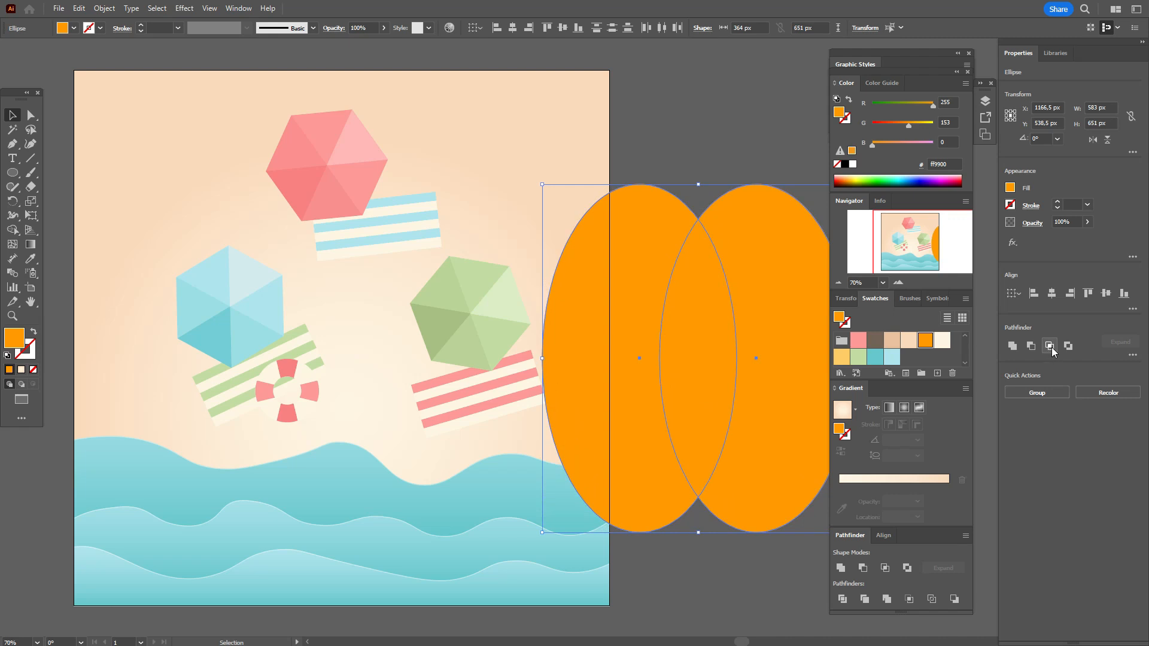
click(1049, 346)
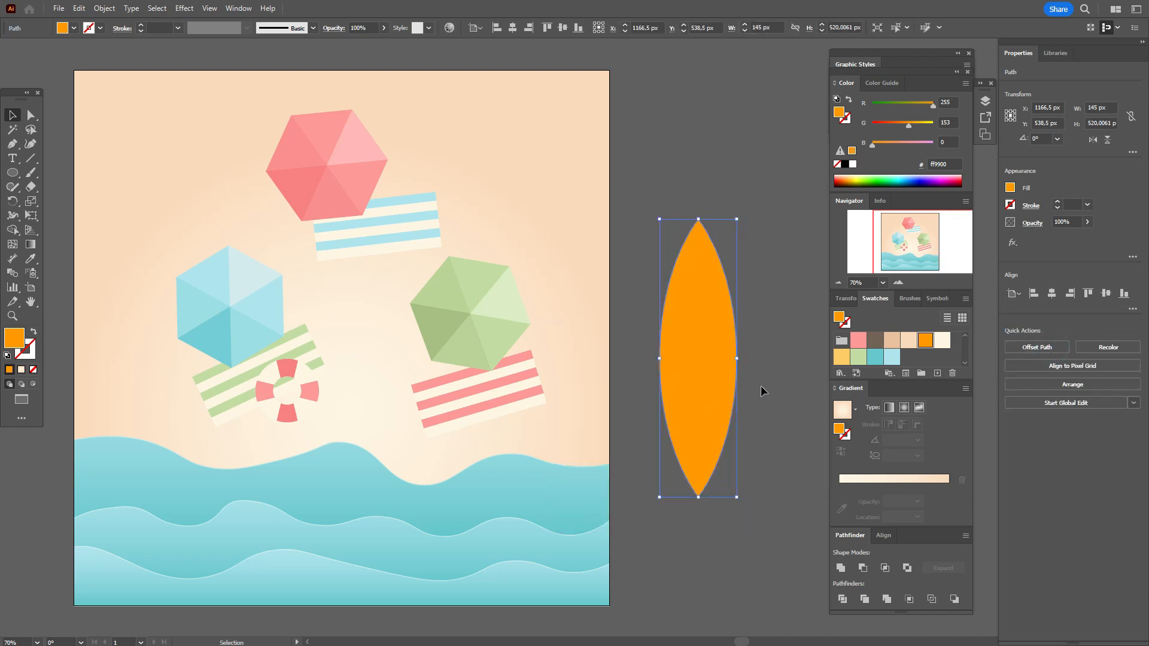
Draw a rectangle covering the surfboard's left half and intersect it with a copy of the board to create a separate half
drag(12, 172, 52, 175)
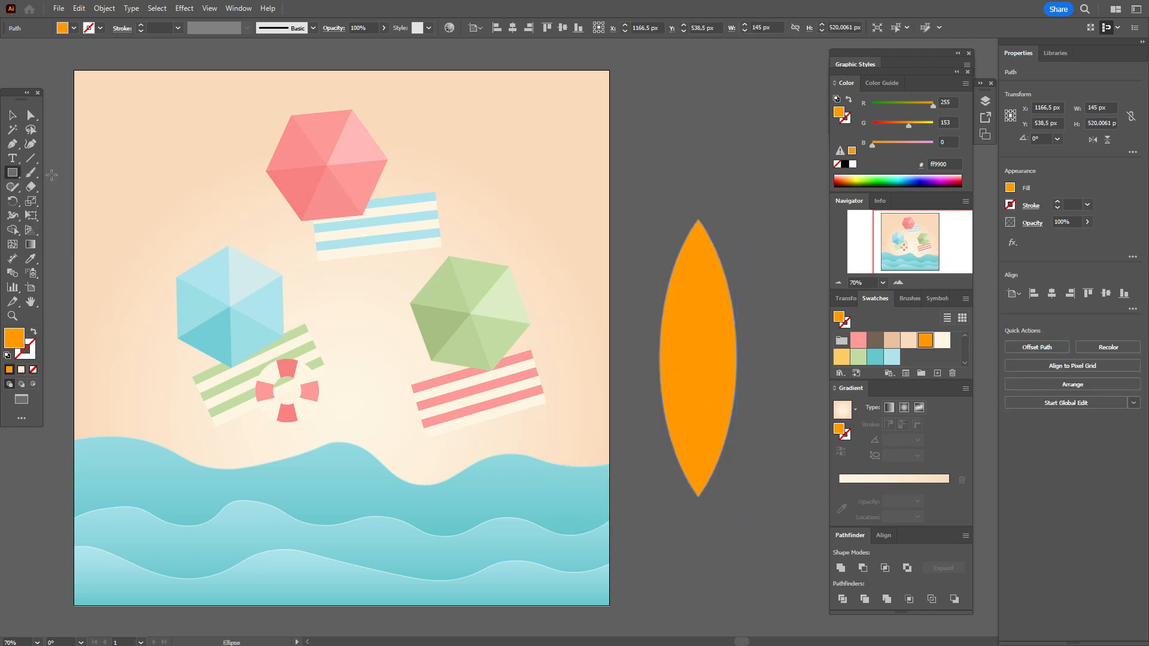
drag(608, 183, 699, 569)
key(v)
click(729, 331)
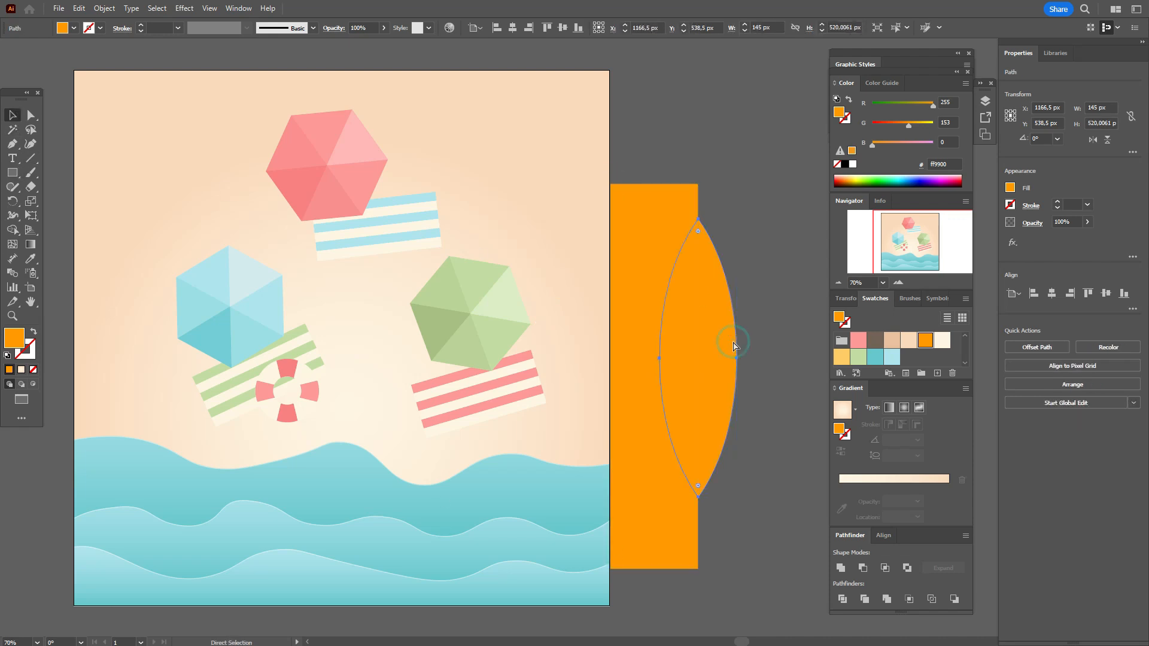
shift+click(660, 278)
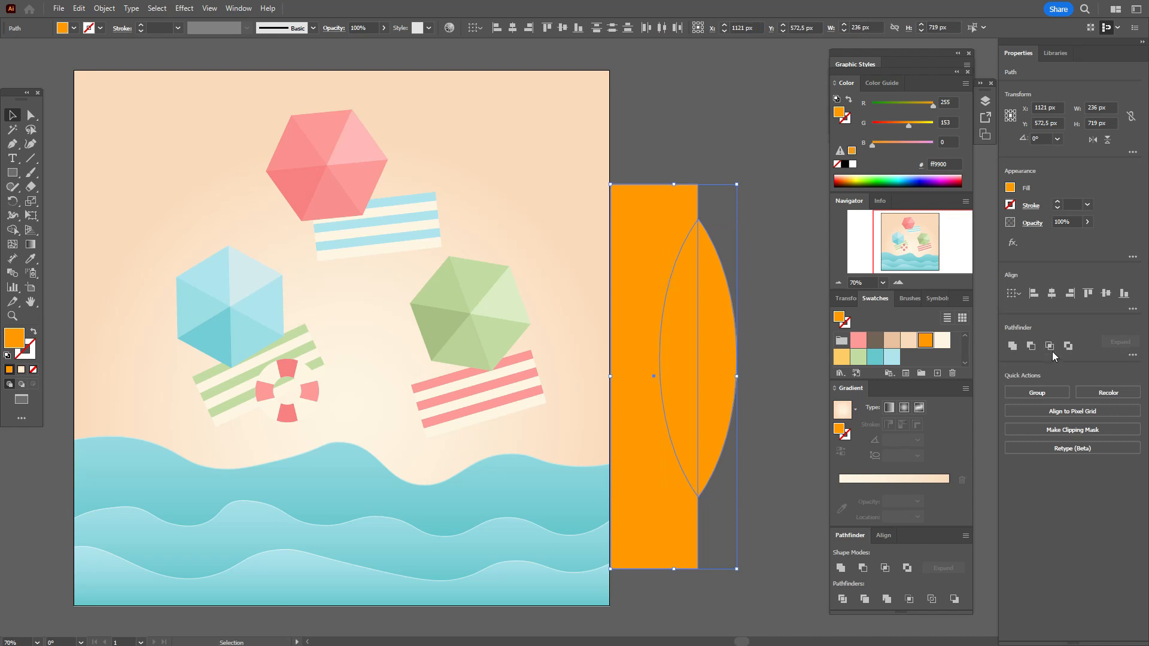
click(1050, 347)
Recolour the surfboard's right half with the light orange ffcc66 swatch
click(730, 359)
click(841, 358)
click(787, 357)
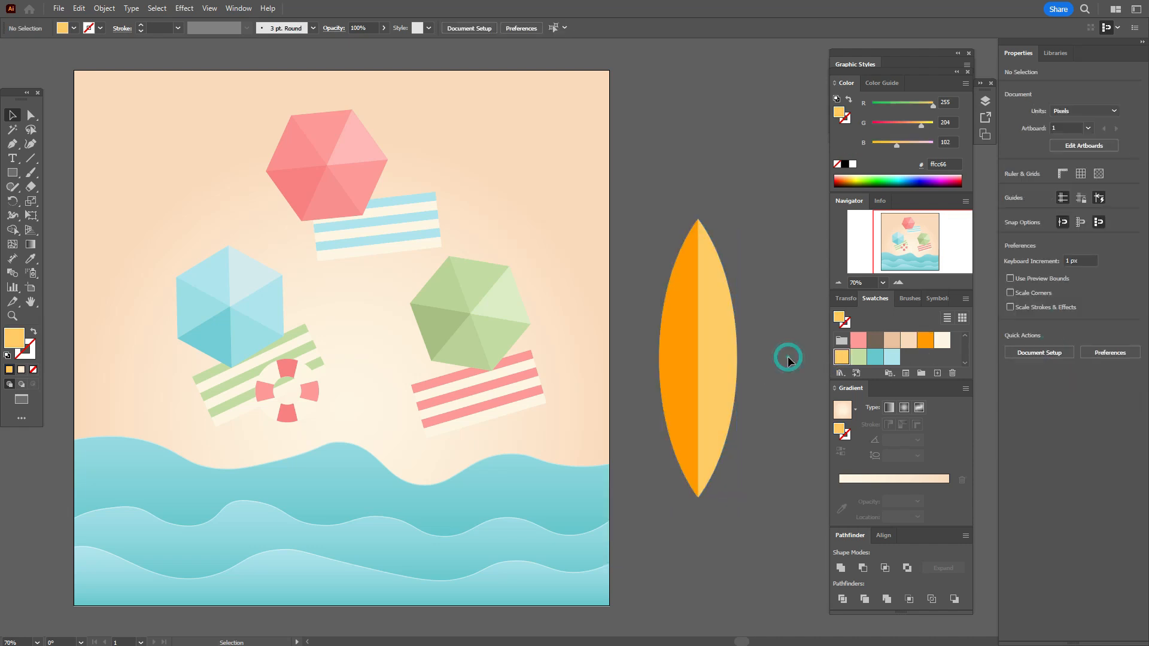
Draw a thin cream fff6e5 rectangle, 157 × 6 px, just above the surfboard
click(942, 340)
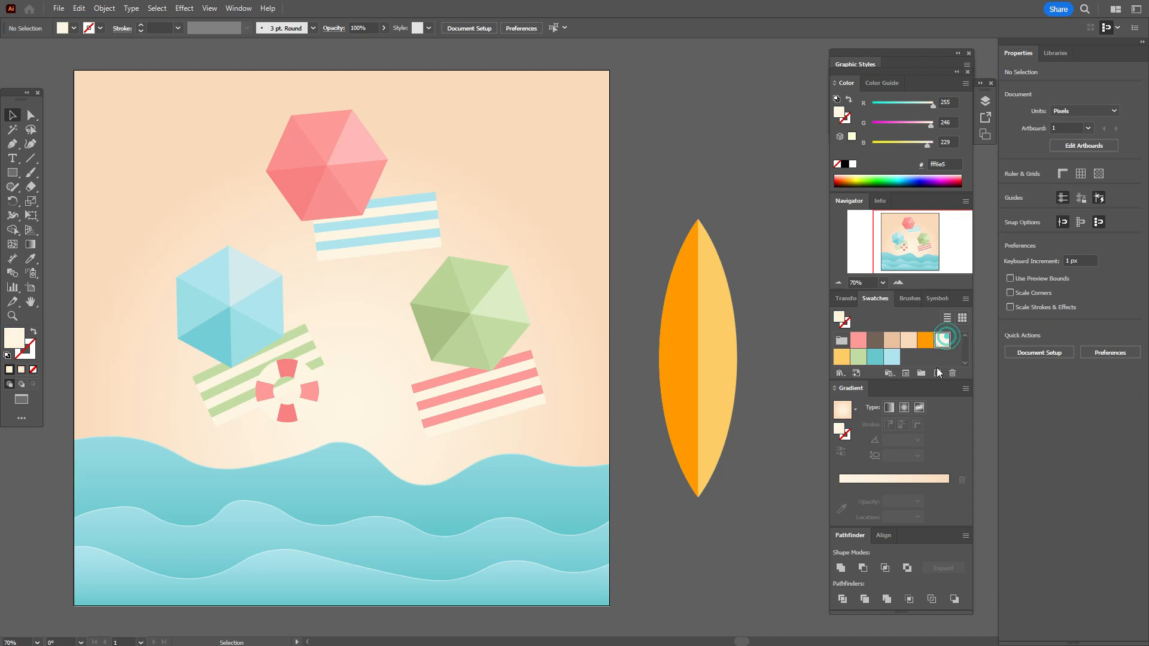
click(12, 172)
click(48, 173)
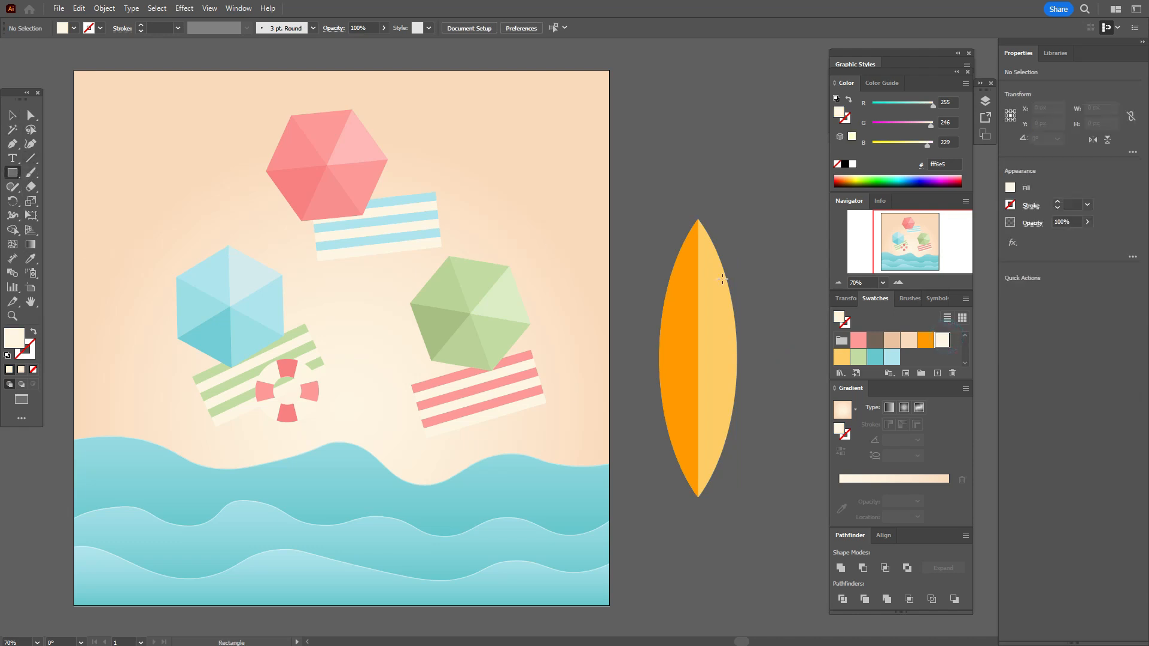
drag(663, 209, 748, 213)
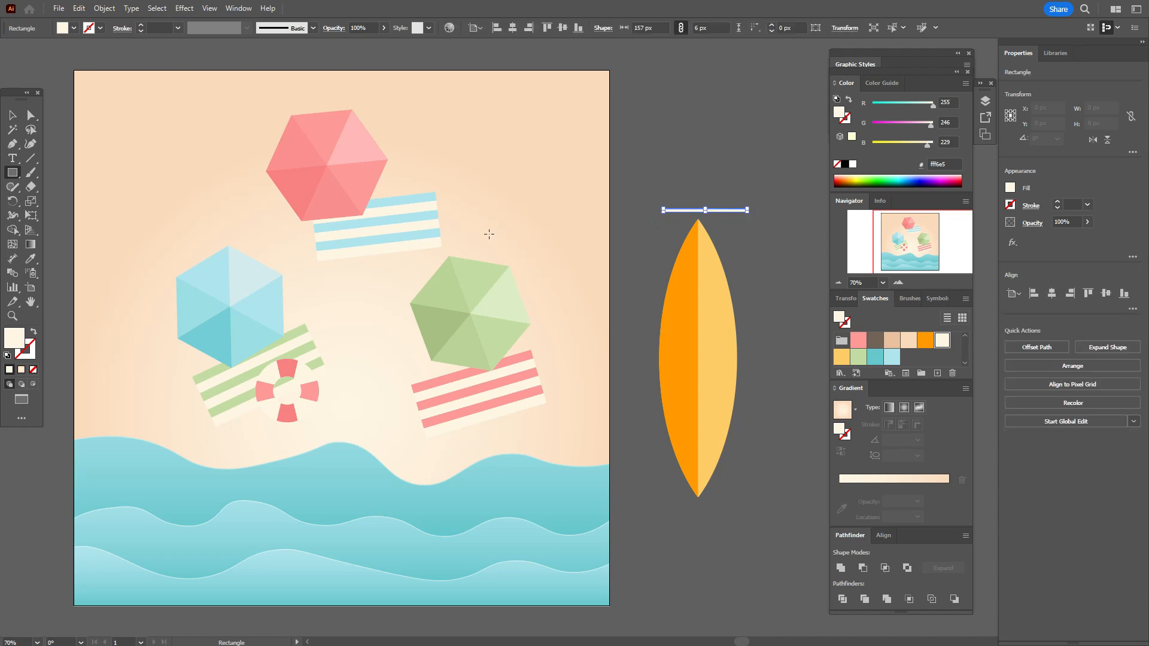
Rotate the cream stripe to about 342° and lay it across the upper surfboard with a parallel copy below it
click(12, 117)
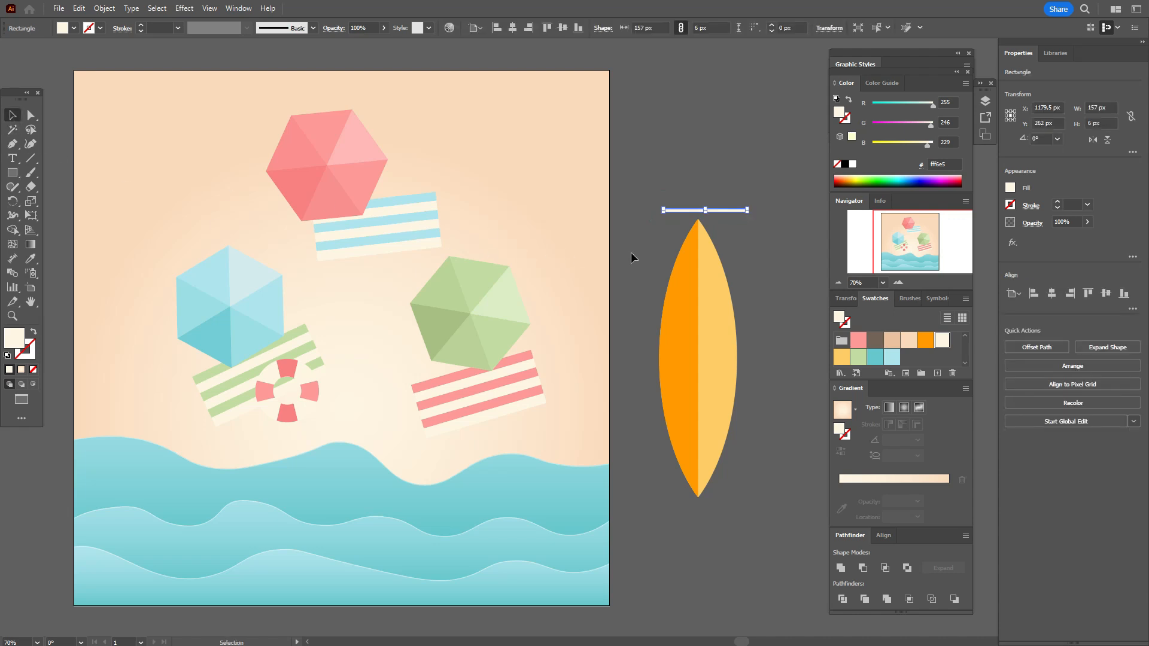
drag(751, 211, 722, 290)
shift+click(722, 271)
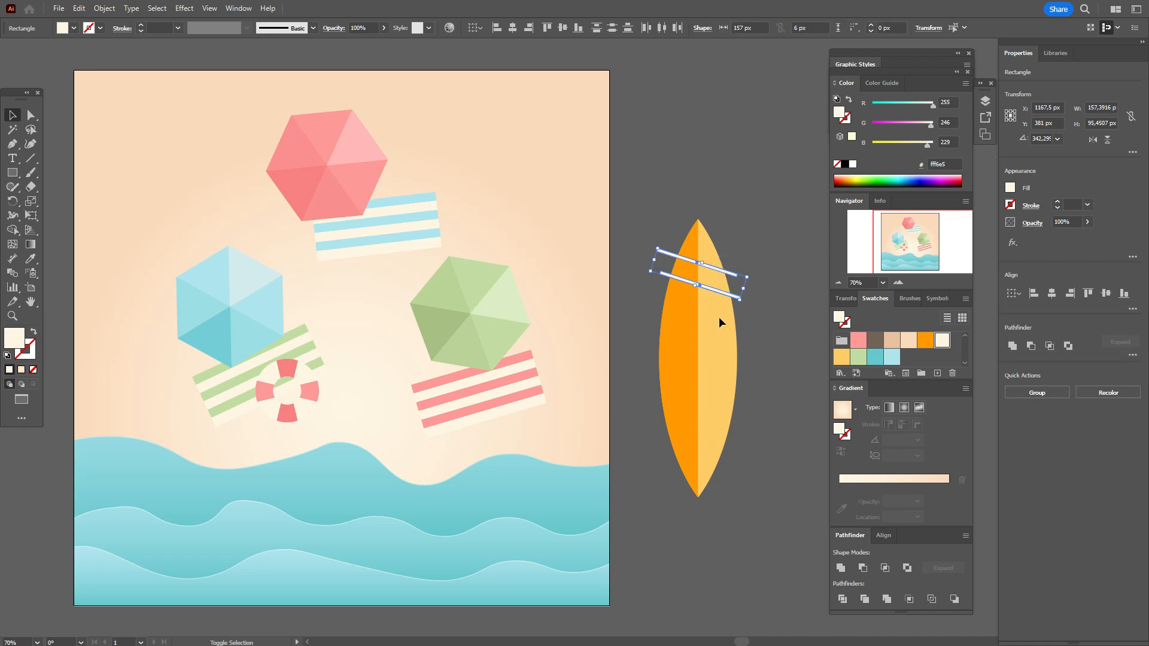
Trim away the stripe ends that overhang the surfboard with the Shape Builder tool
shift+click(719, 318)
click(12, 229)
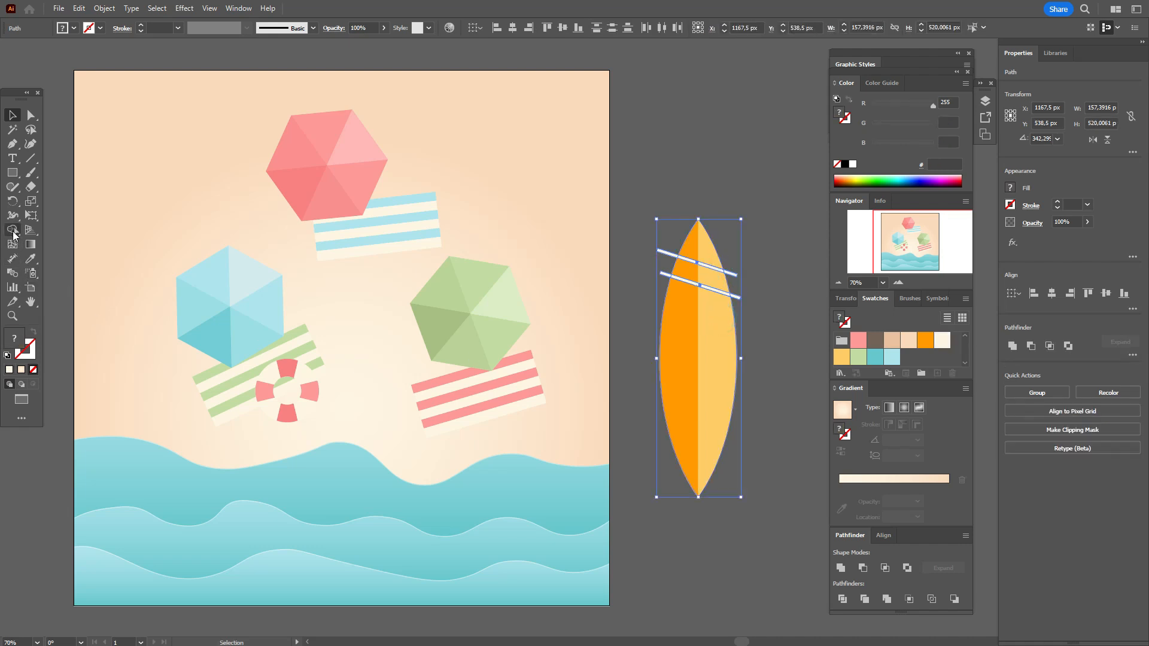
alt+click(664, 275)
alt+click(732, 273)
alt+click(736, 297)
click(16, 119)
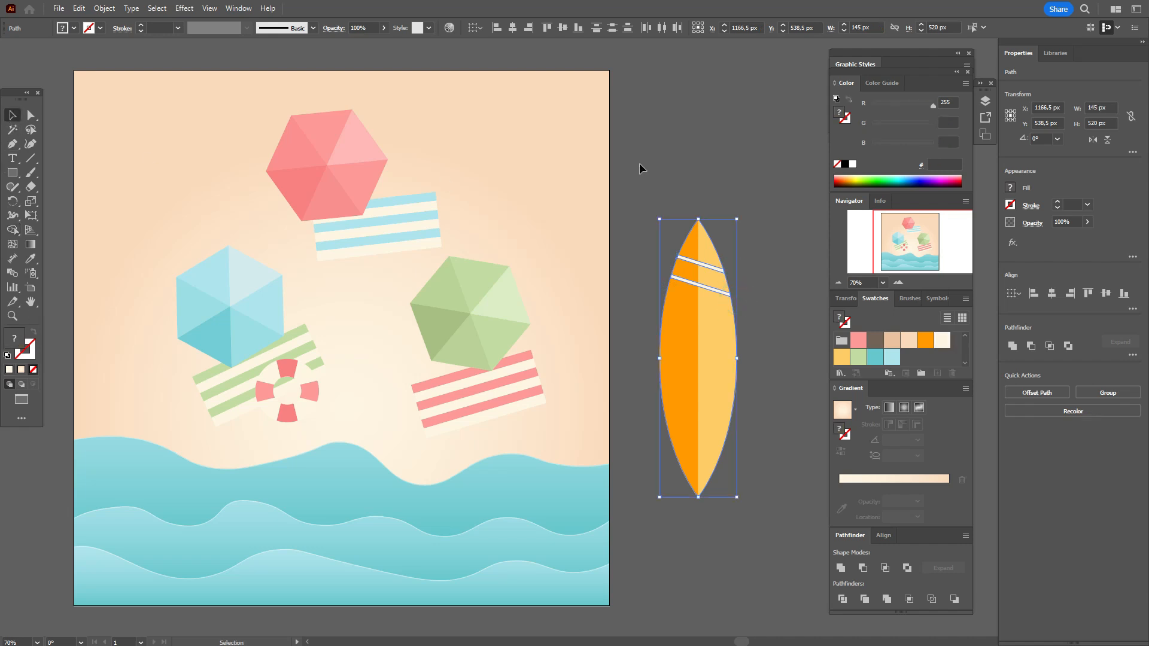
Group the surfboard with its stripes and scale the group down to about 311.5 px tall
key(a)
drag(644, 172, 766, 515)
key(ctrl+g)
key(v)
drag(698, 219, 699, 330)
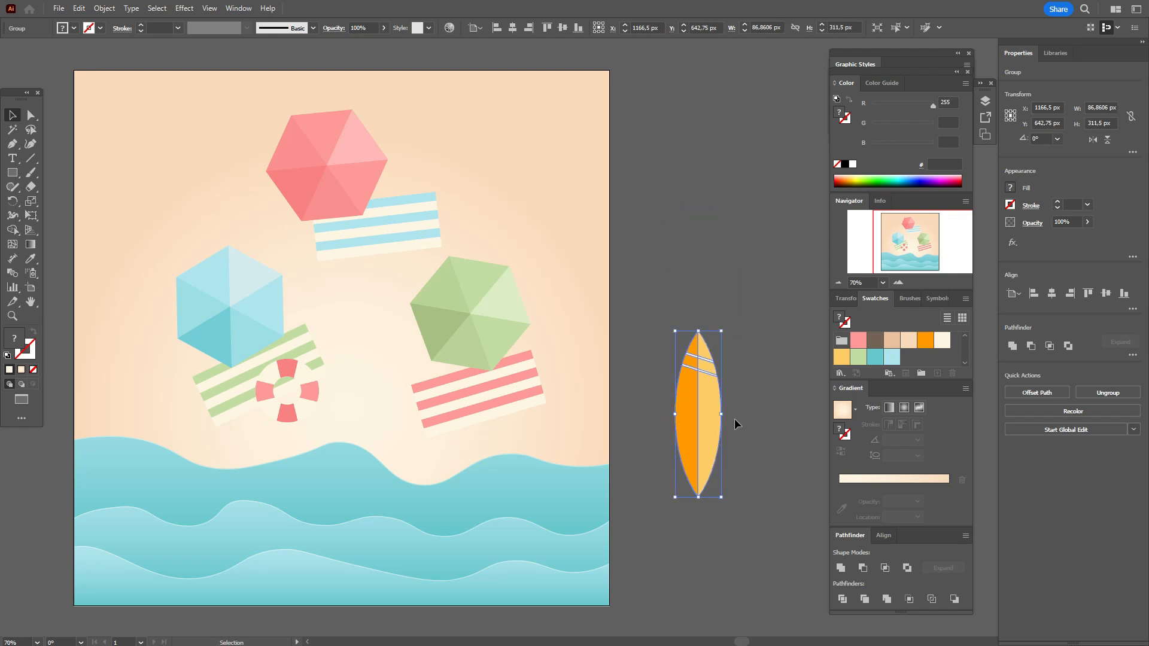
Place the surfboard at a slant over the blue-striped towel and bring the red parasol in front of it
drag(729, 418, 390, 229)
right_click(355, 184)
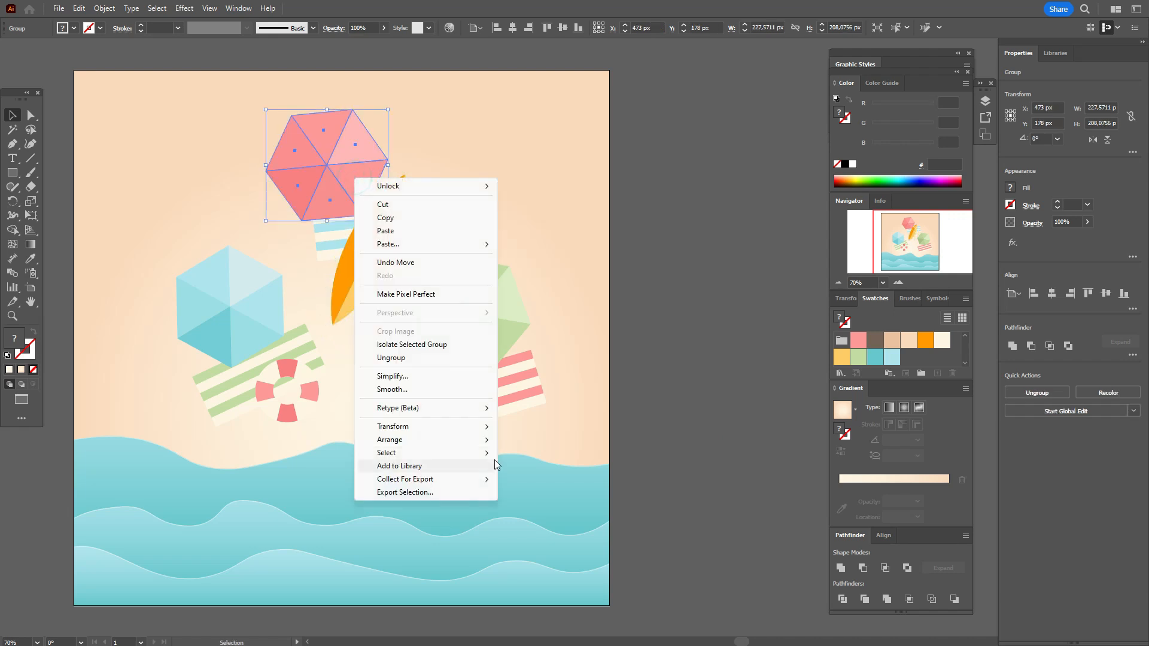
mouse_move(482, 441)
click(531, 441)
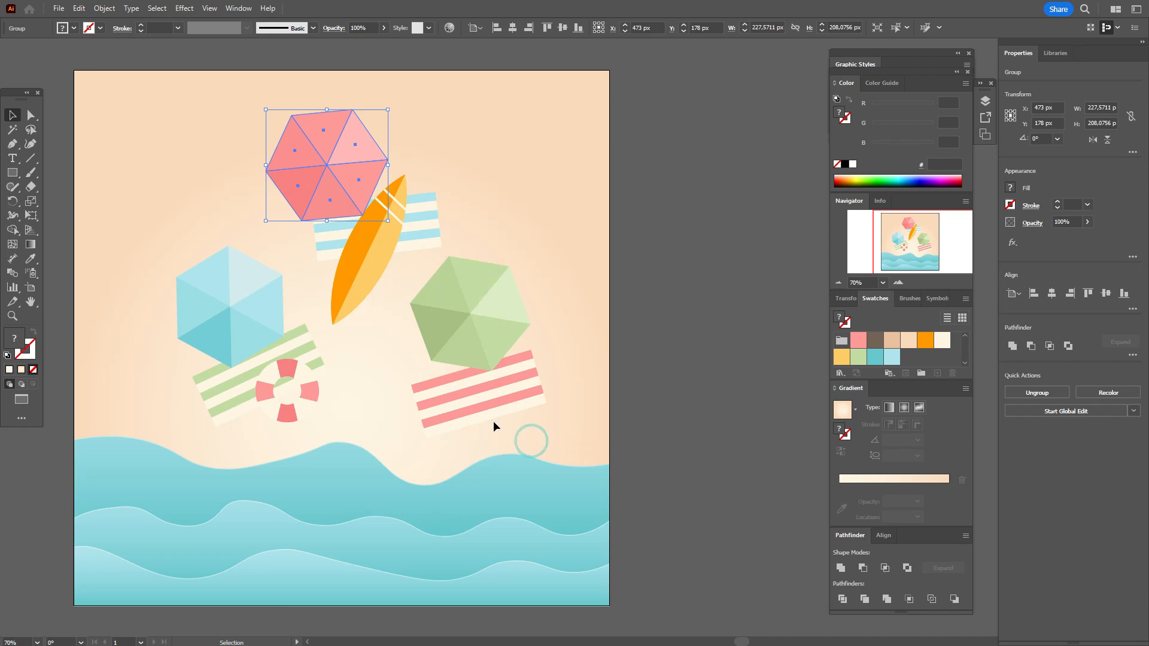
Rotate the surfboard to about 325° and shift it slightly to the left, partly under the red parasol
click(350, 301)
drag(348, 297, 339, 294)
drag(382, 254, 364, 252)
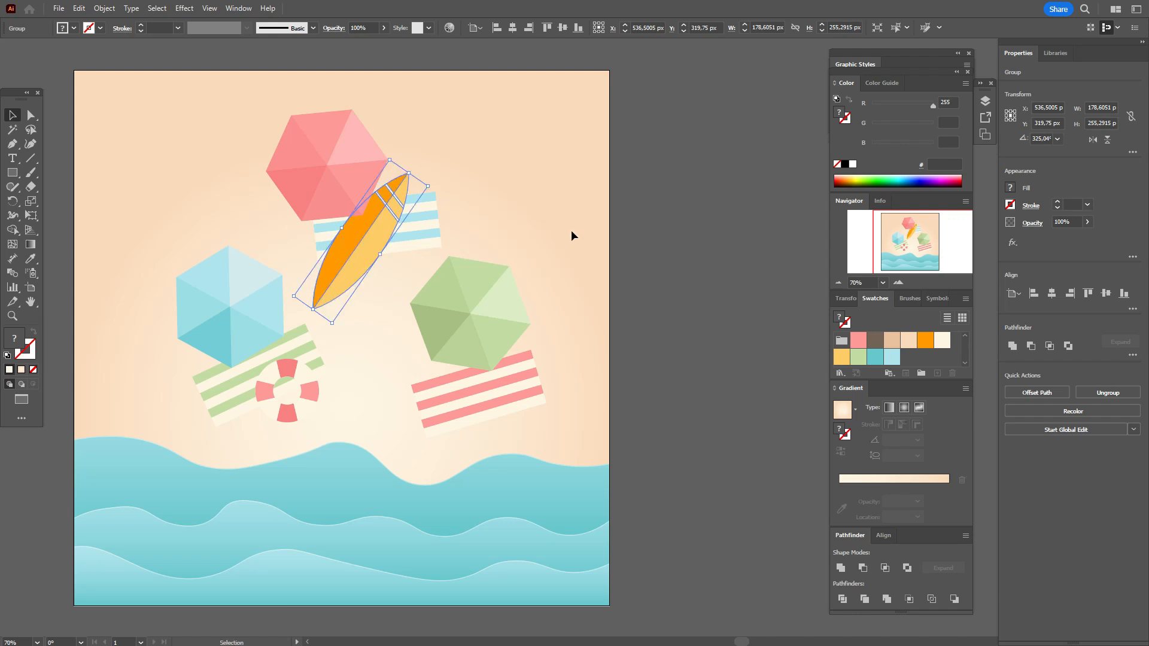
click(606, 233)
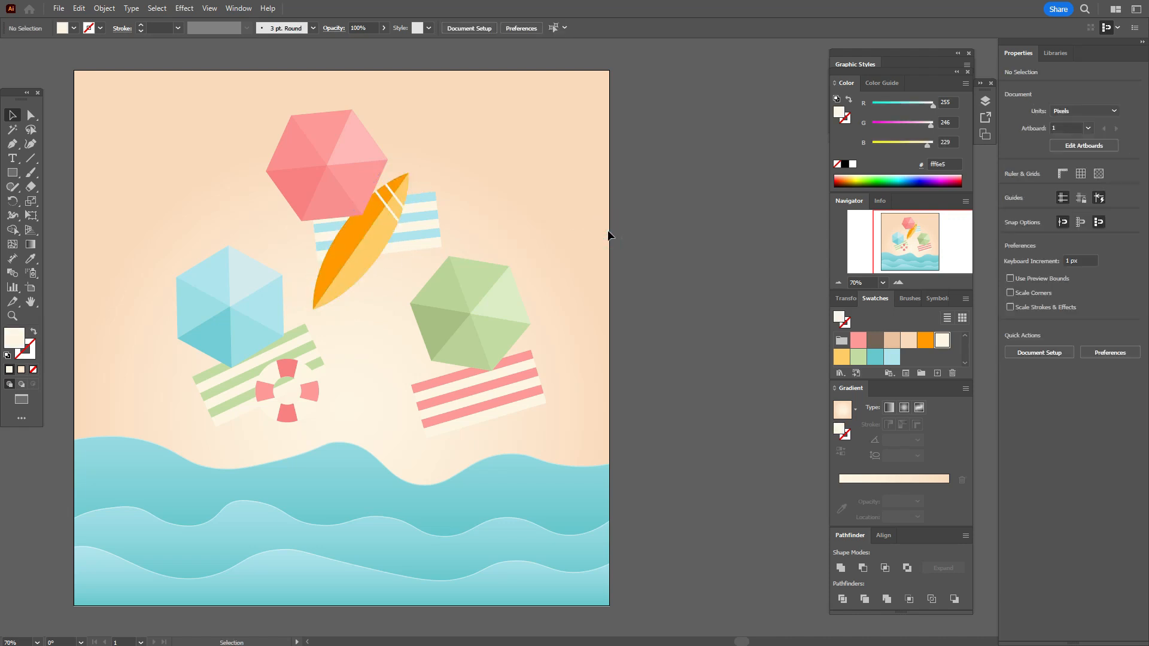
Draw a light green c3dca3 circle 156 px in diameter to the right of the artboard
click(855, 361)
click(12, 172)
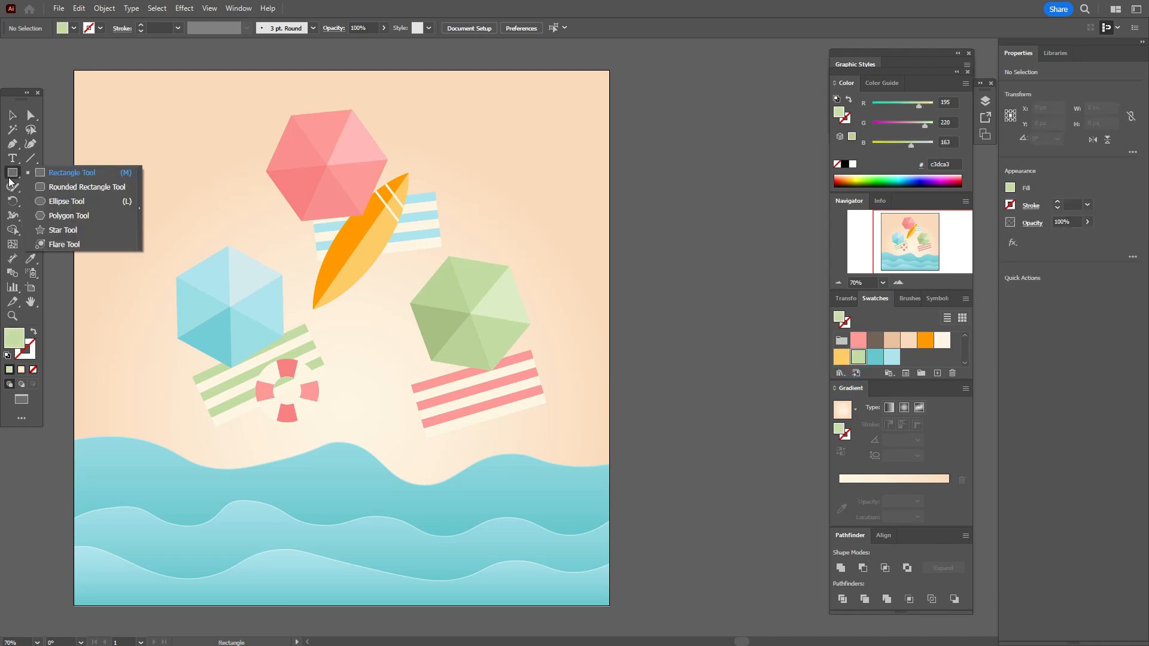
click(60, 202)
drag(652, 333, 735, 414)
Create an inner circle by offsetting the green circle's path by -10 px and fill it with cream fff6e5
click(105, 8)
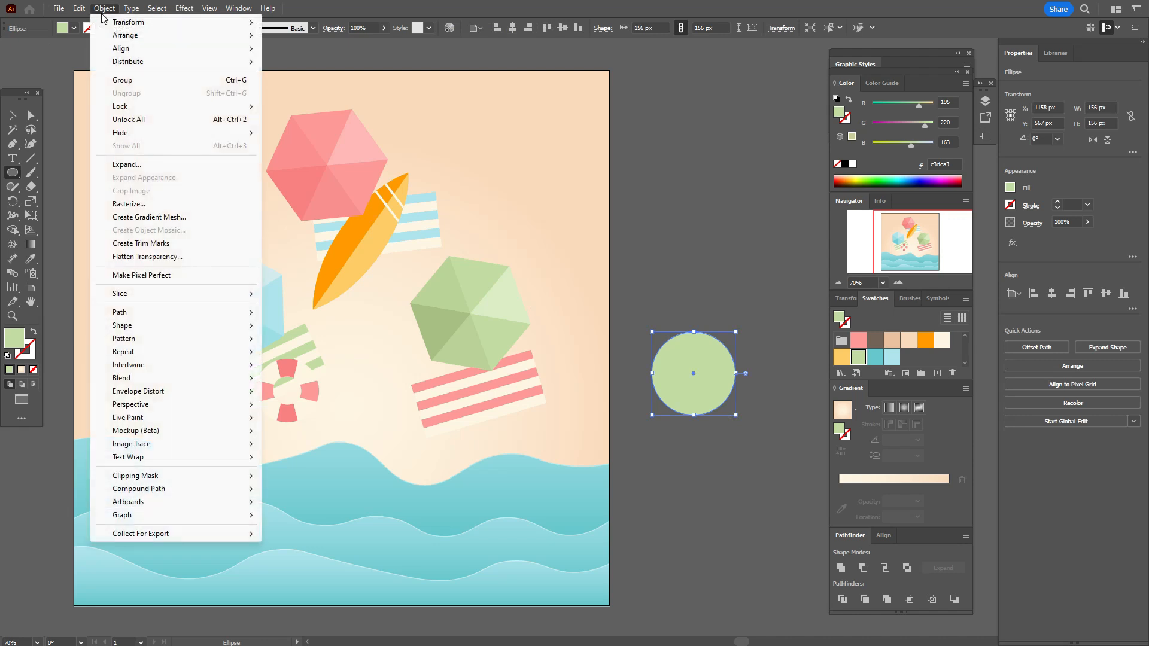
mouse_move(172, 313)
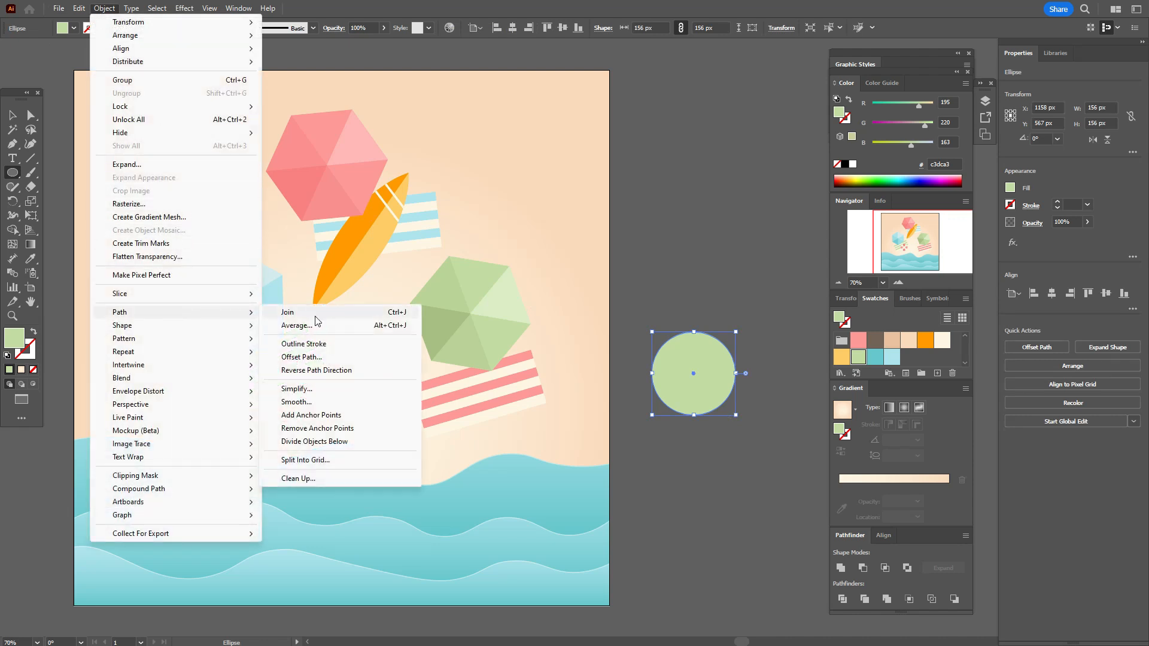
click(317, 340)
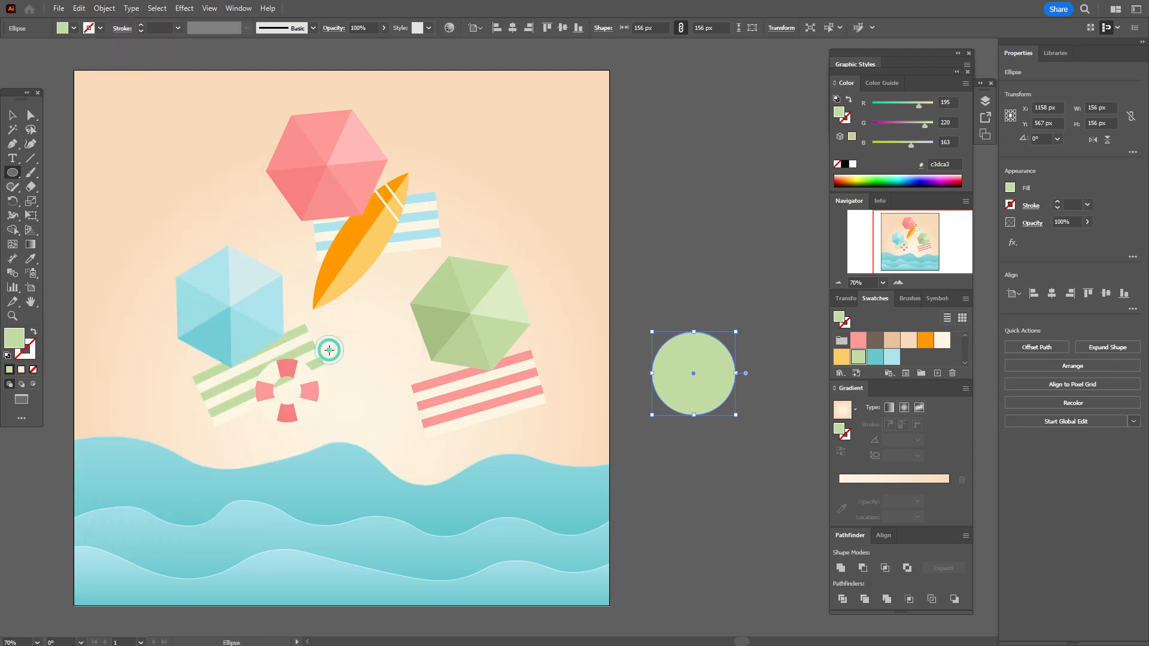
click(79, 9)
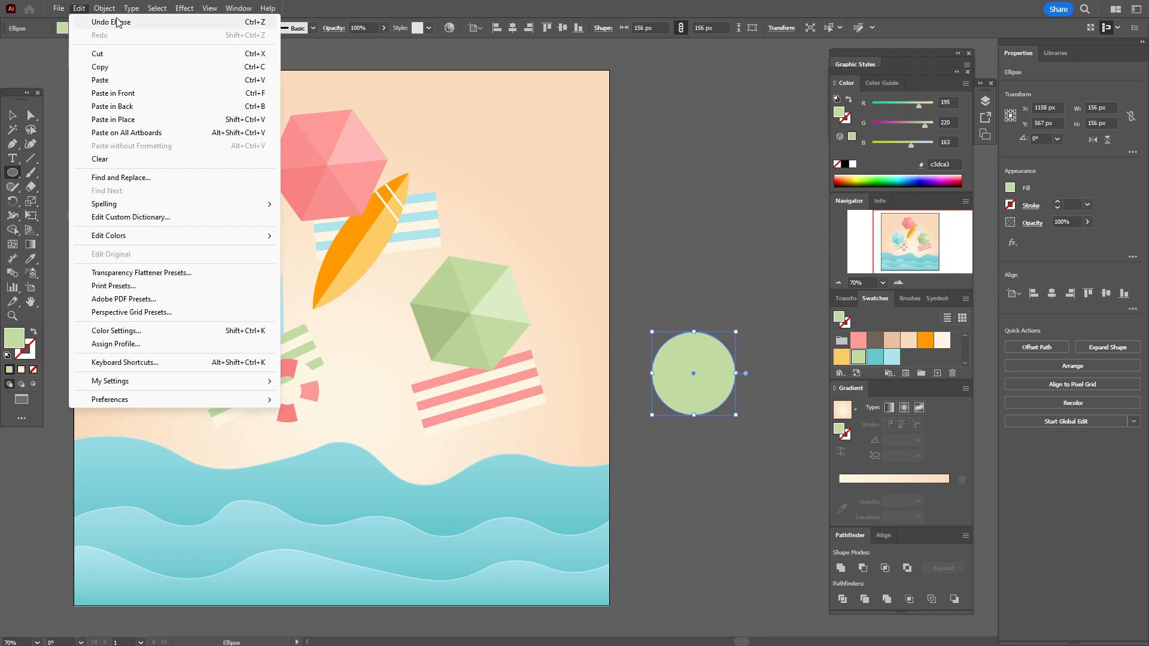
mouse_move(104, 9)
mouse_move(215, 312)
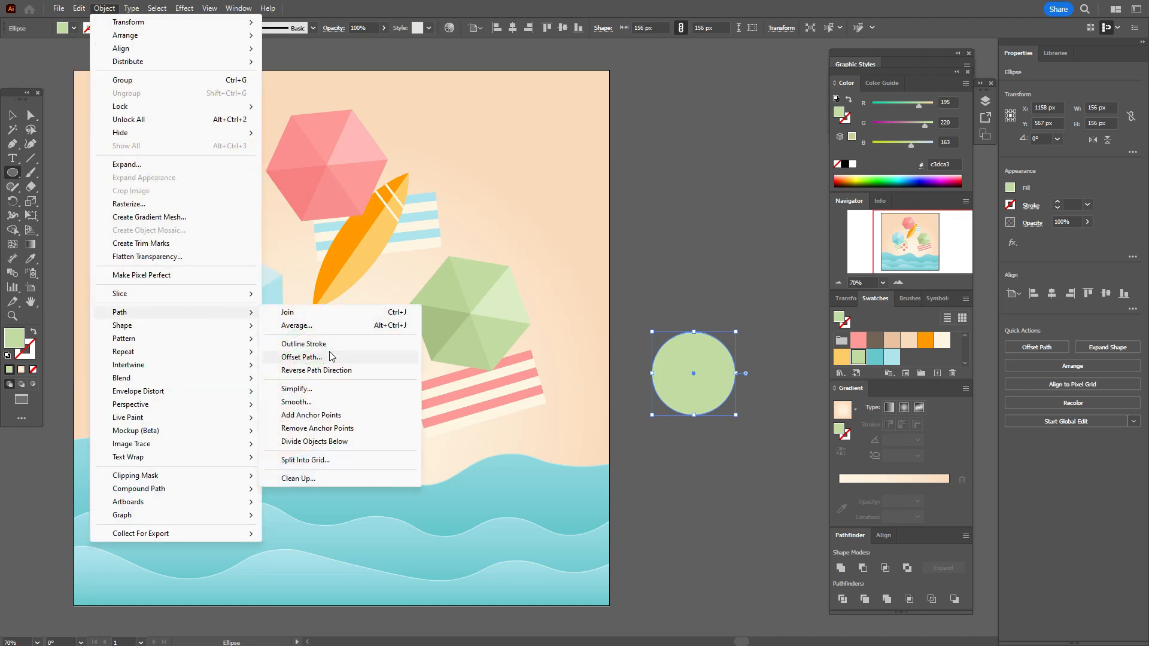
click(301, 357)
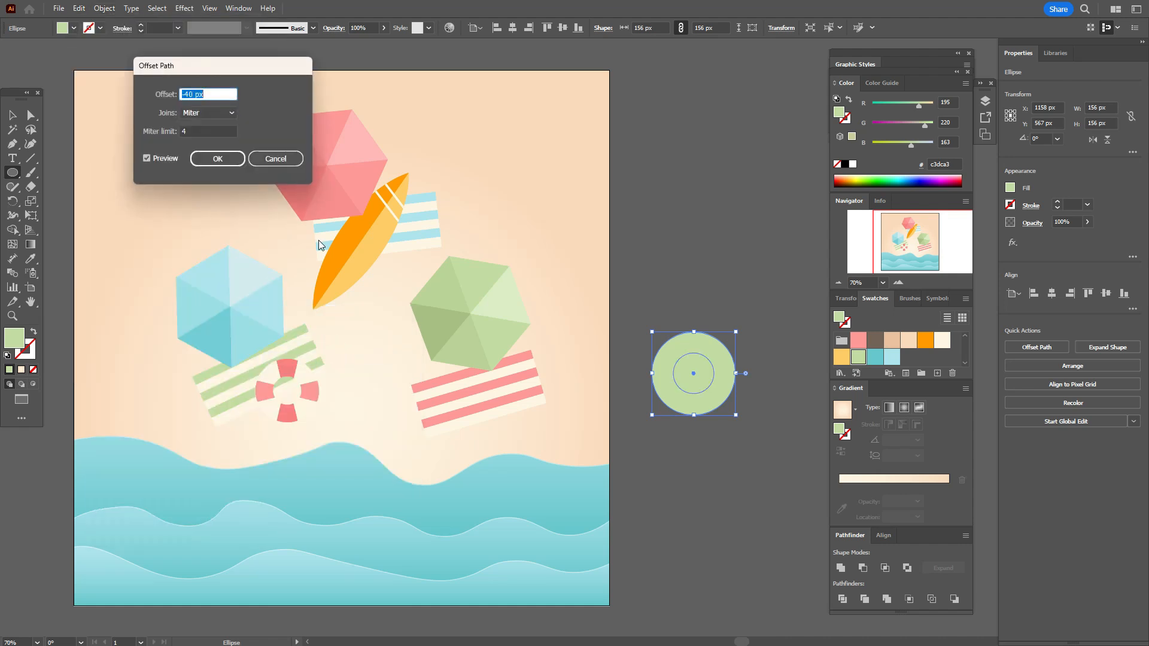
click(147, 159)
click(146, 158)
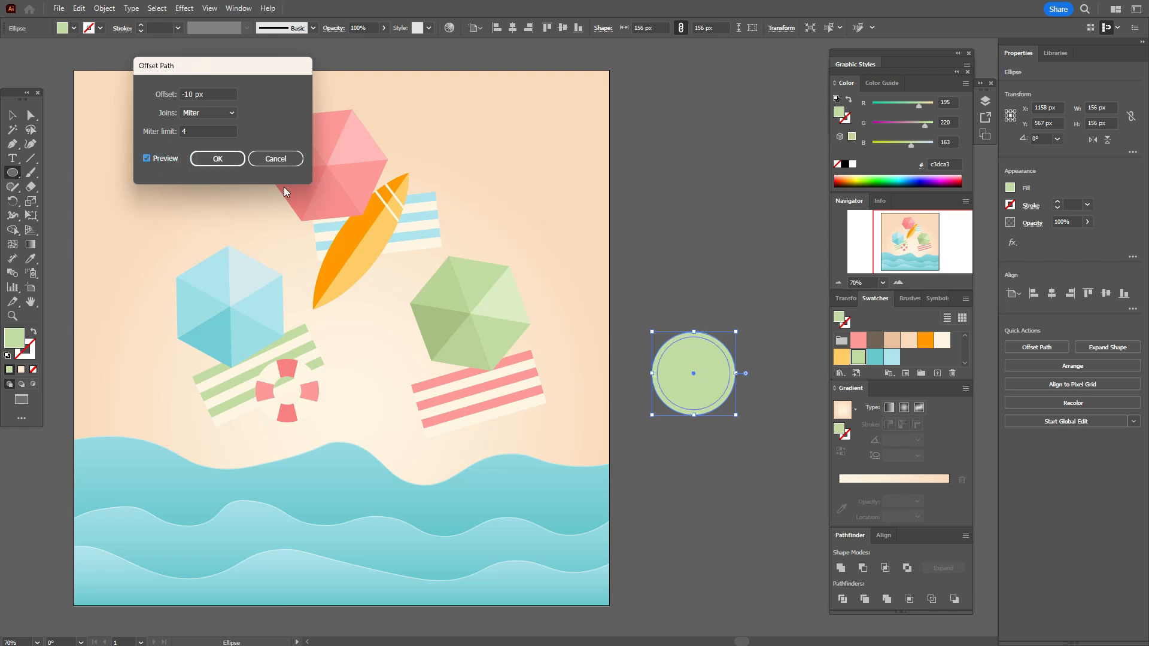
click(239, 158)
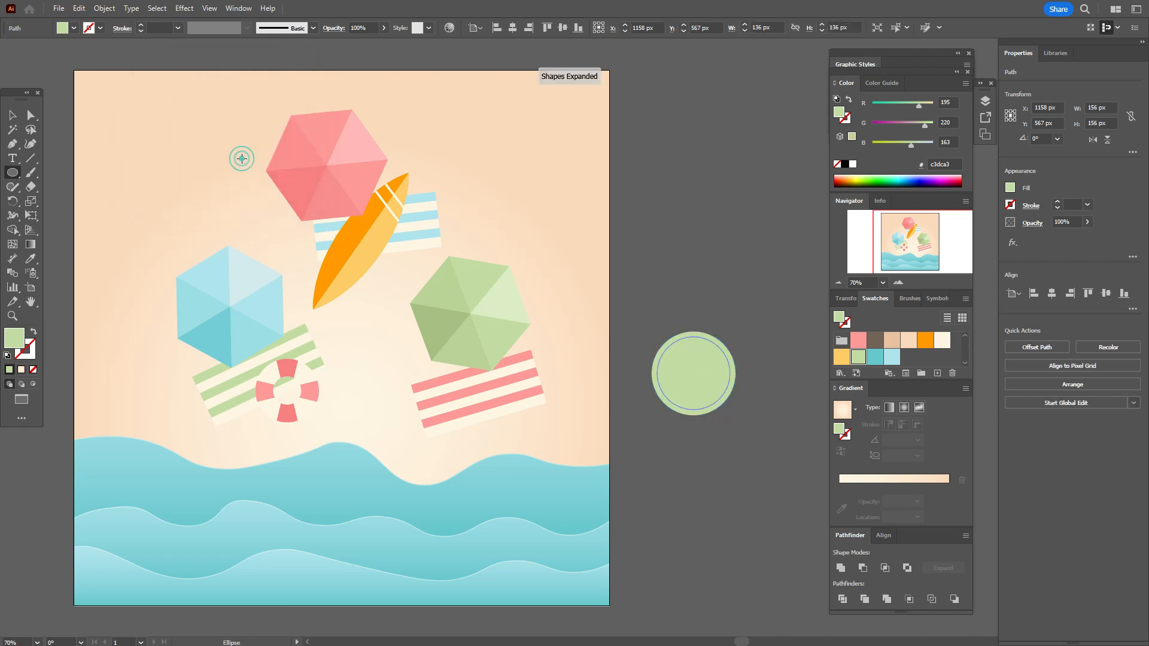
click(941, 341)
Offset the cream circle's path inward to 124 px across and fill the new circle with pink ff9999 sampled from the red parasol
click(104, 8)
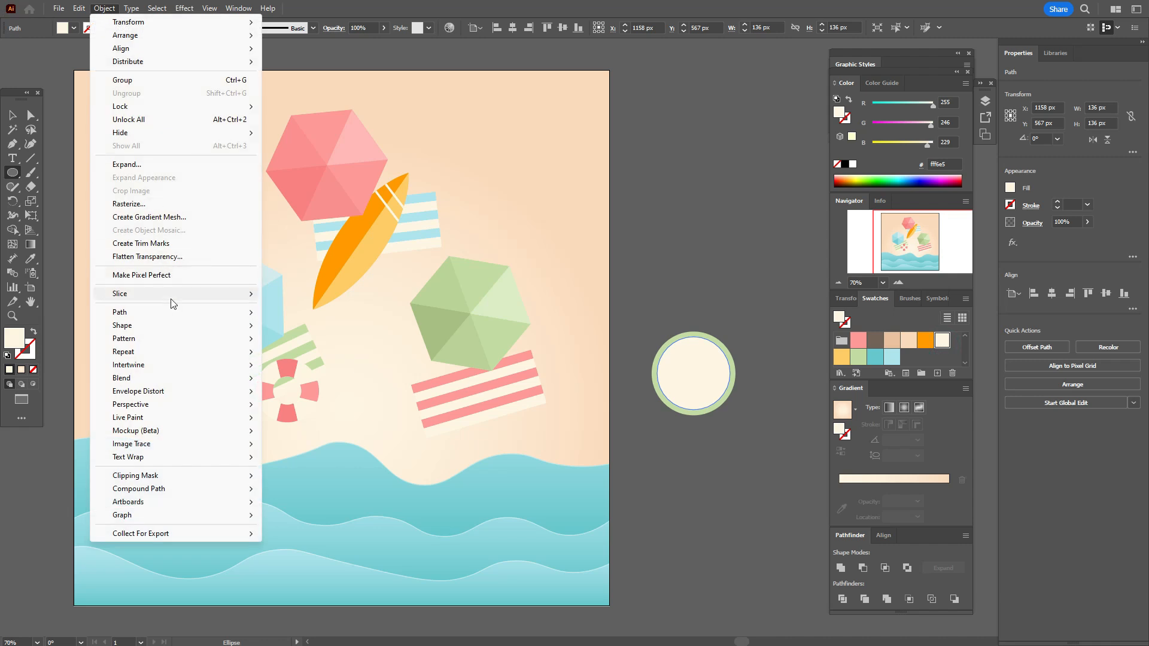
mouse_move(179, 311)
click(316, 355)
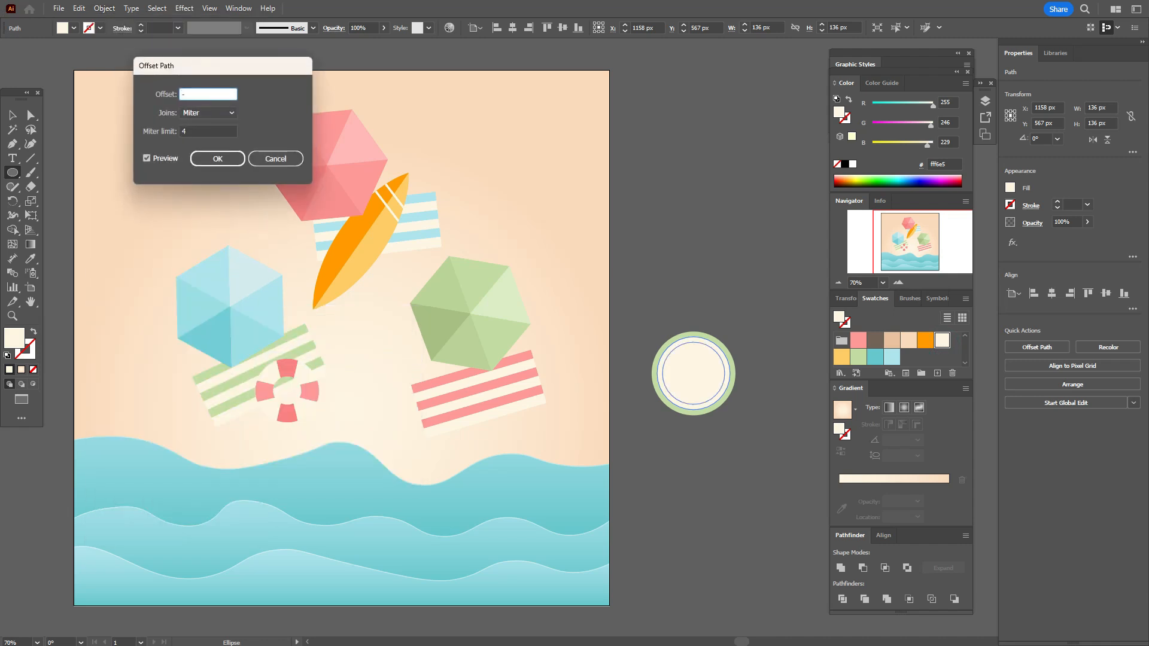
click(210, 158)
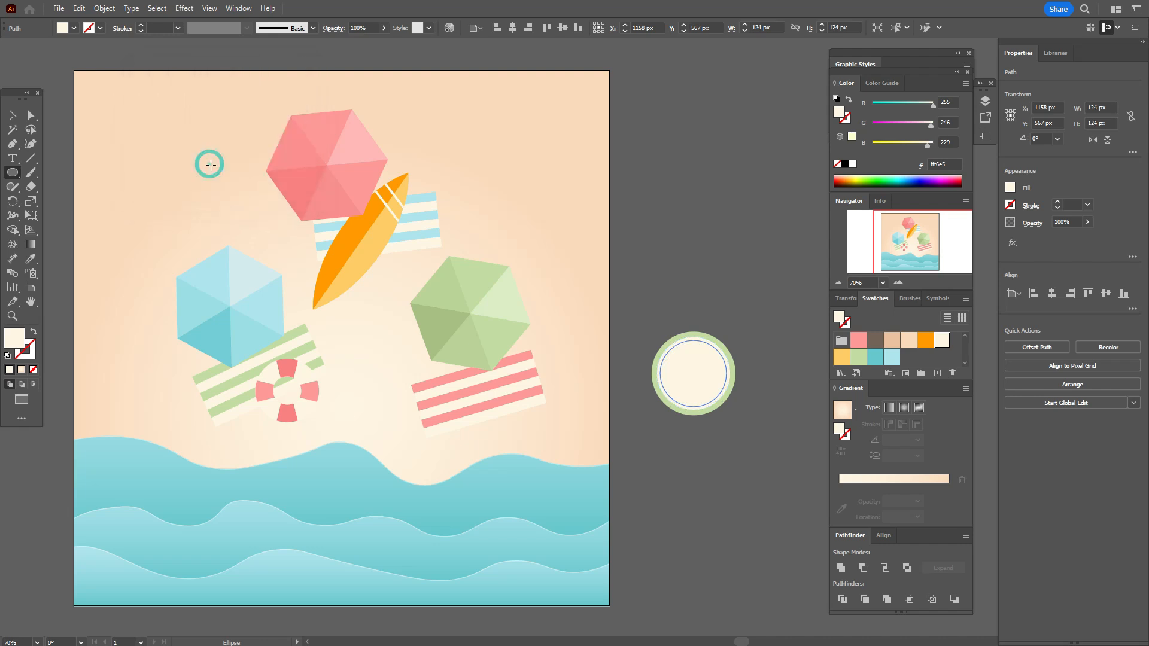
click(31, 259)
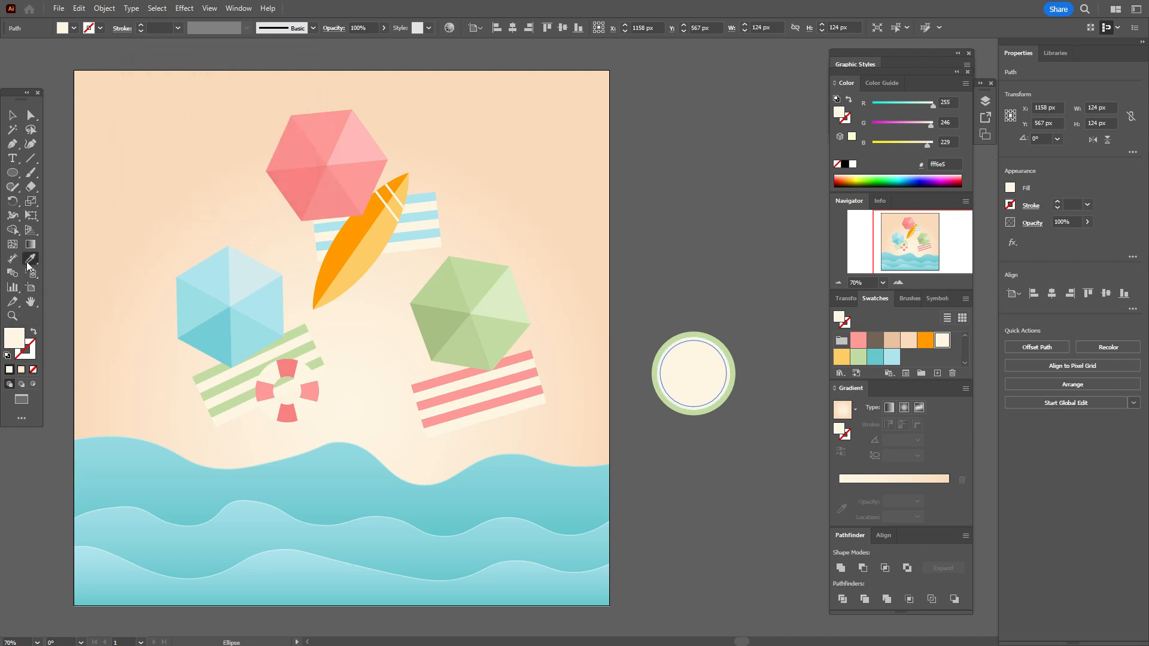
click(327, 144)
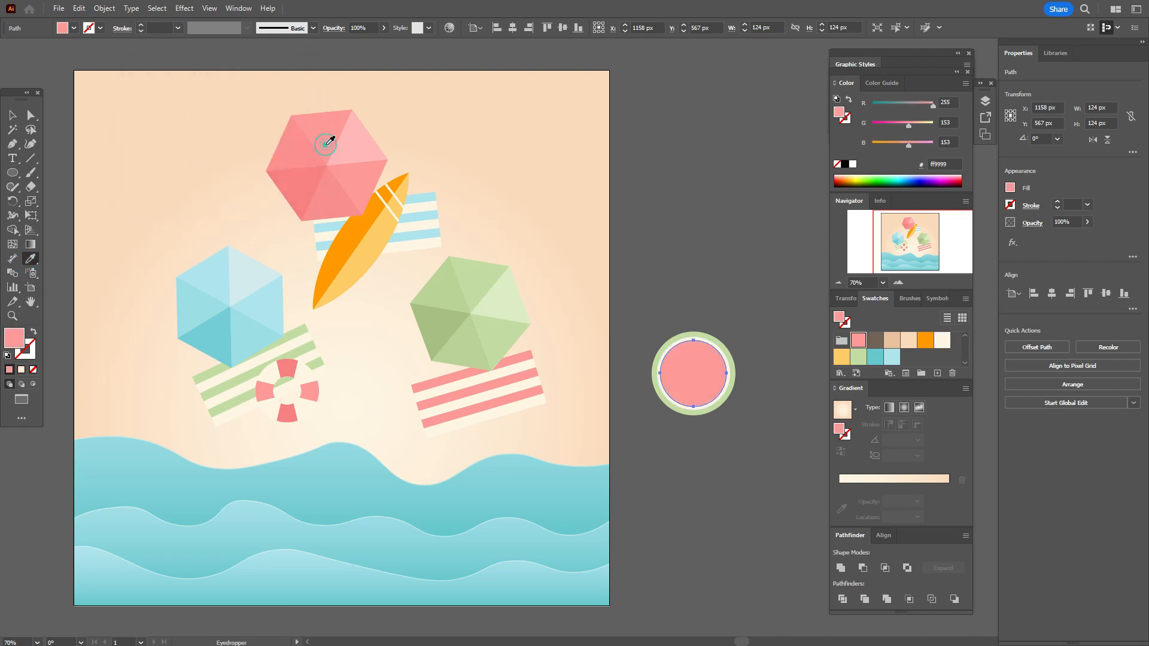
click(13, 115)
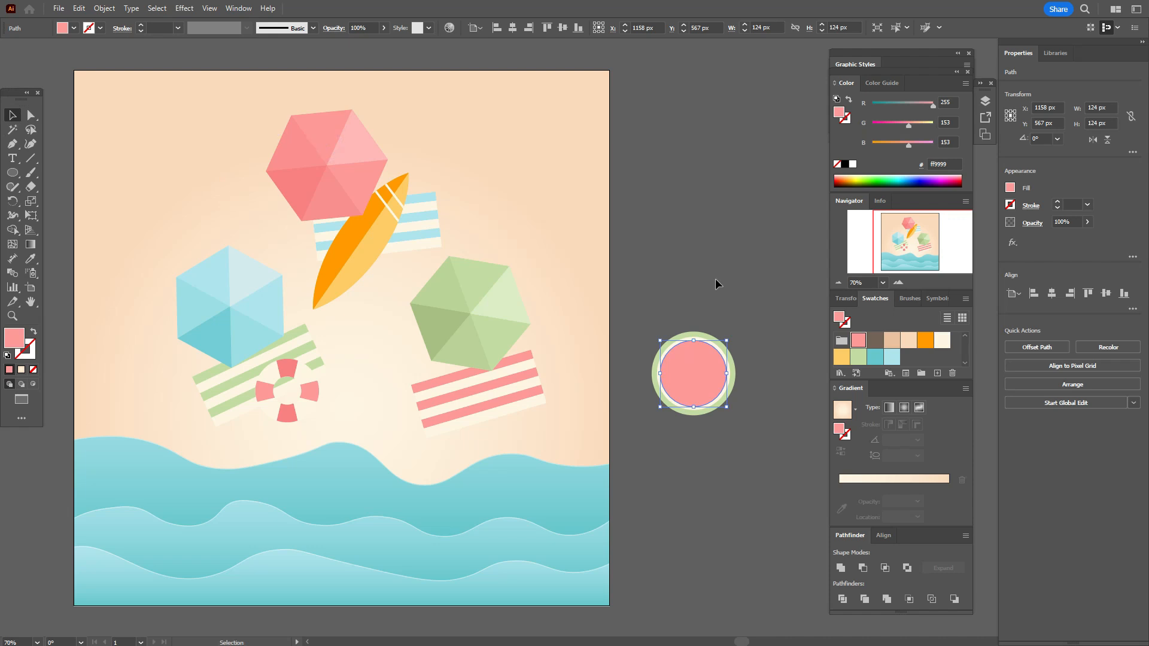
click(716, 279)
Draw a 218 × 93 px rectangle over the circles' lower half and use it as a clipping mask to form a watermelon slice
drag(13, 172, 53, 173)
mouse_move(644, 376)
mouse_down()
mouse_move(731, 378)
mouse_move(762, 424)
mouse_up()
click(15, 116)
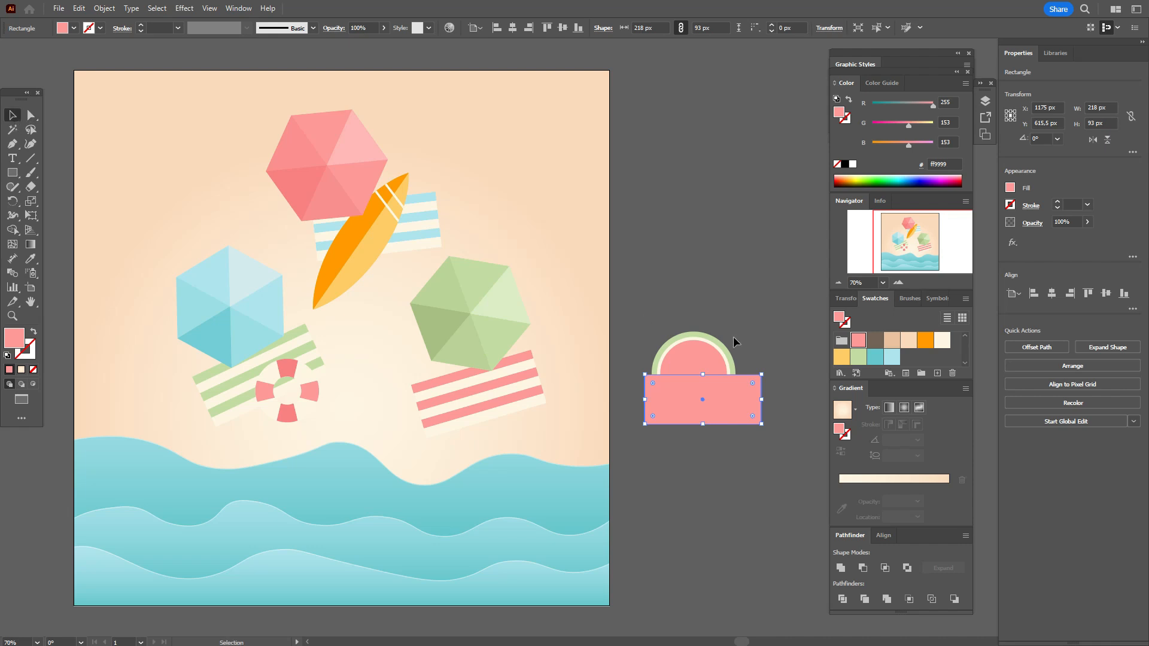
key(ctrl+a)
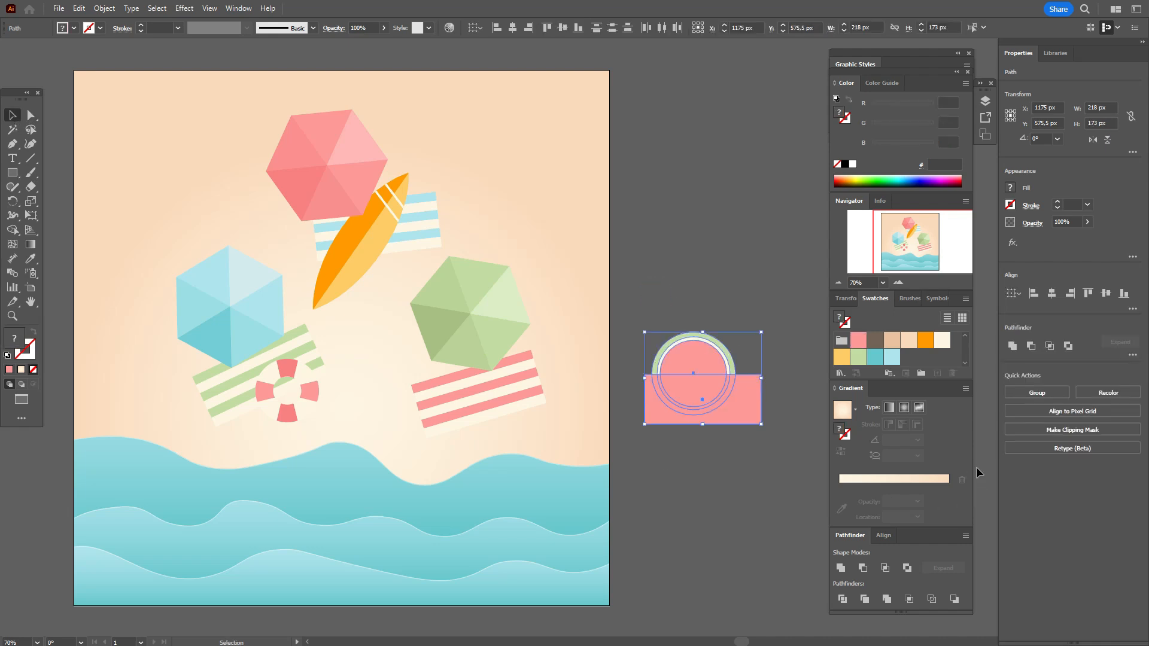
right_click(700, 413)
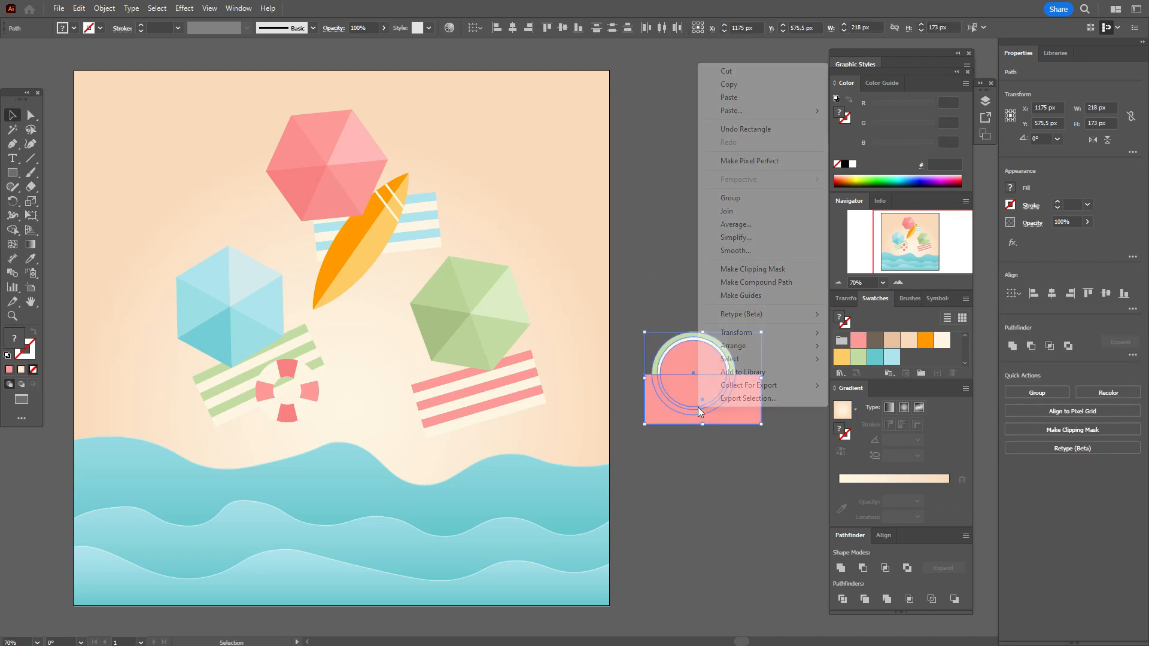
click(754, 270)
click(739, 286)
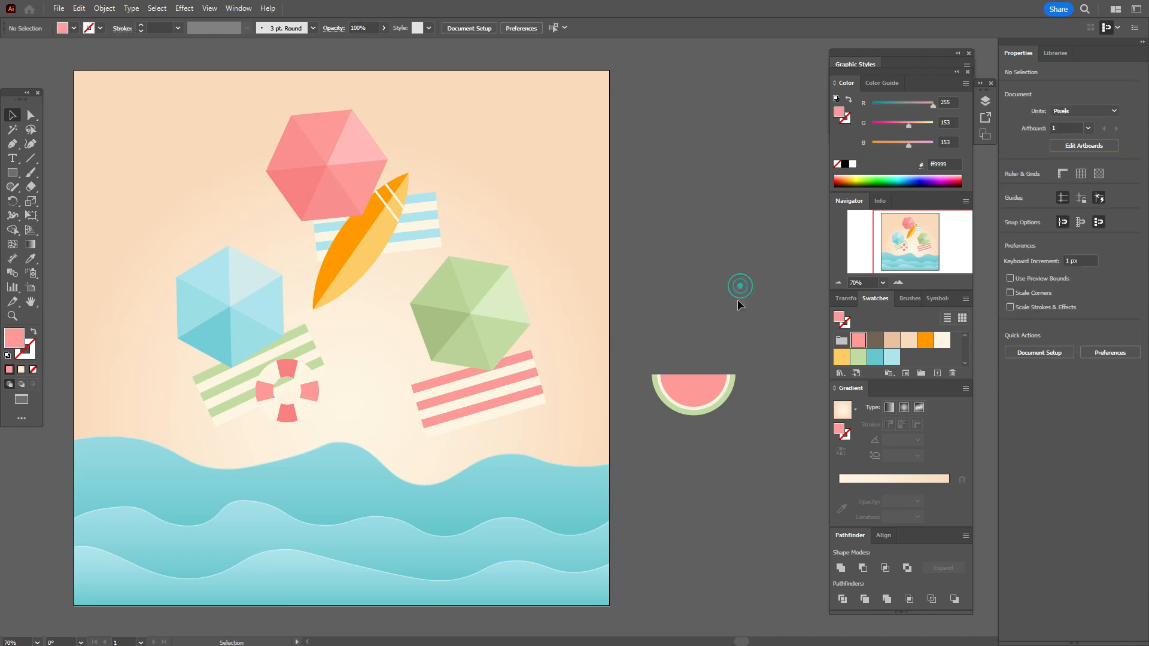
Draw a brown 736357 seed ellipse, 10 × 18 px, and place it on the left part of the watermelon's pink flesh
key(z)
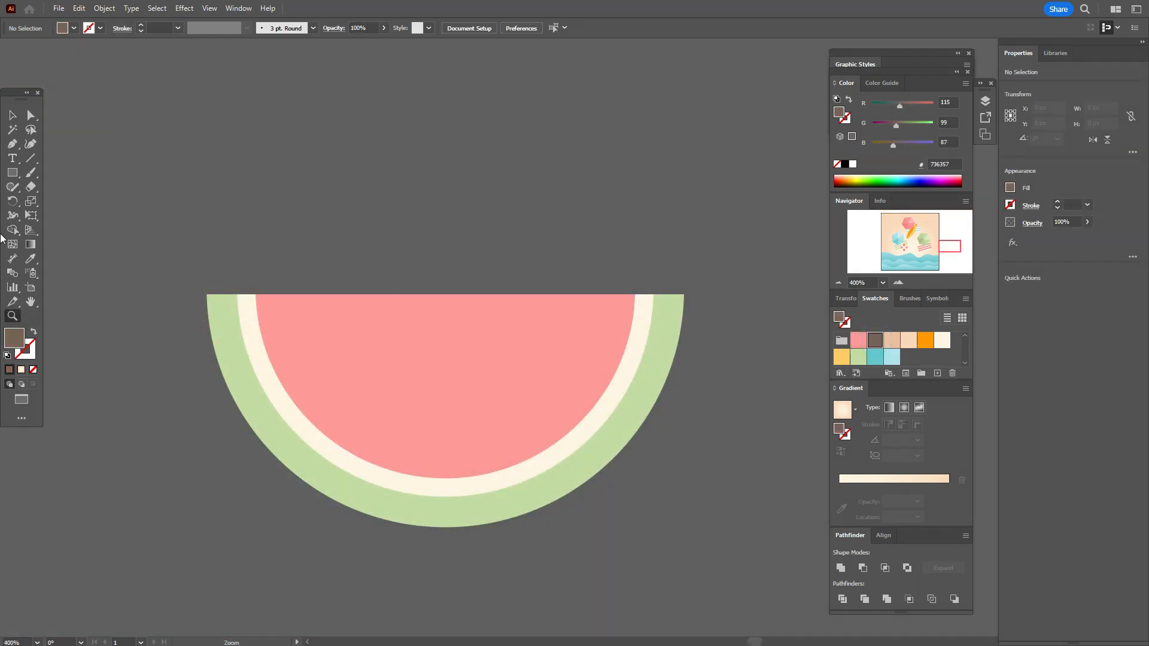
drag(13, 173, 58, 210)
drag(367, 232, 388, 255)
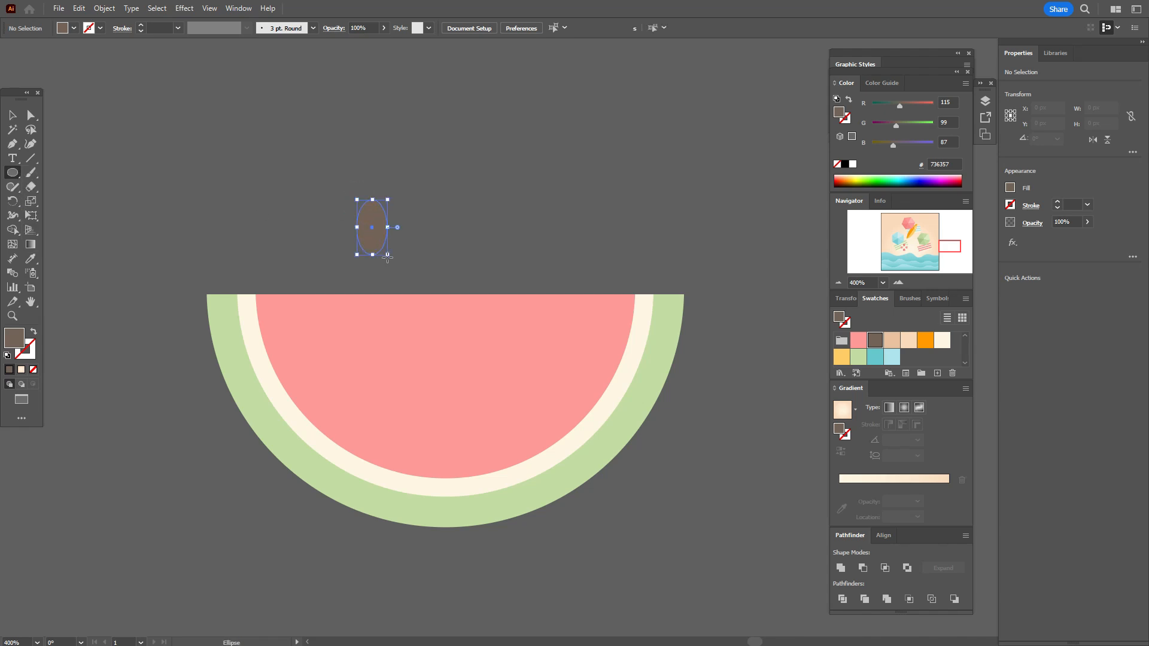
key(v)
drag(375, 353, 351, 386)
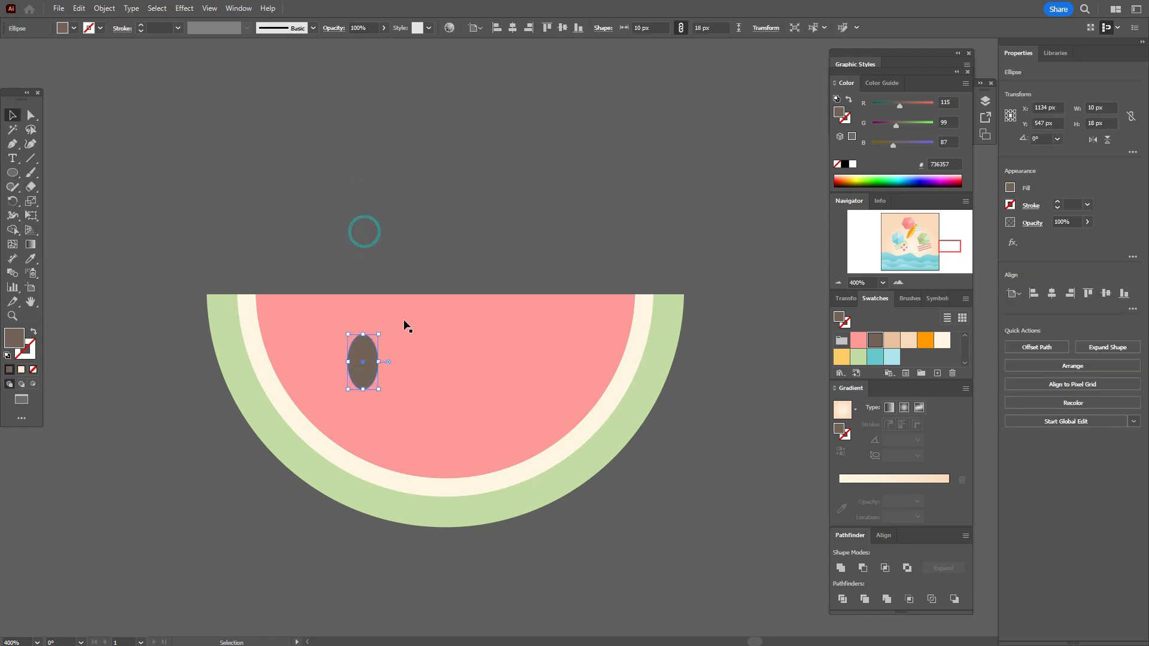
Free-distort the brown seed ellipse by pulling its upper corners together into a teardrop, and expand its appearance
click(184, 8)
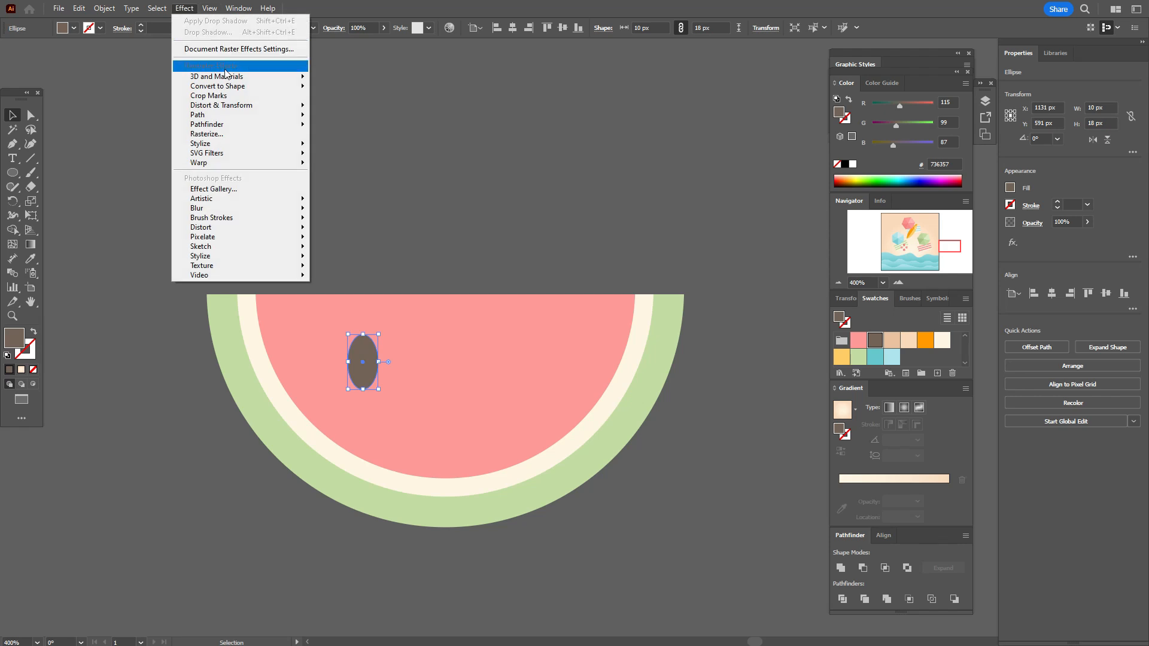
mouse_move(232, 107)
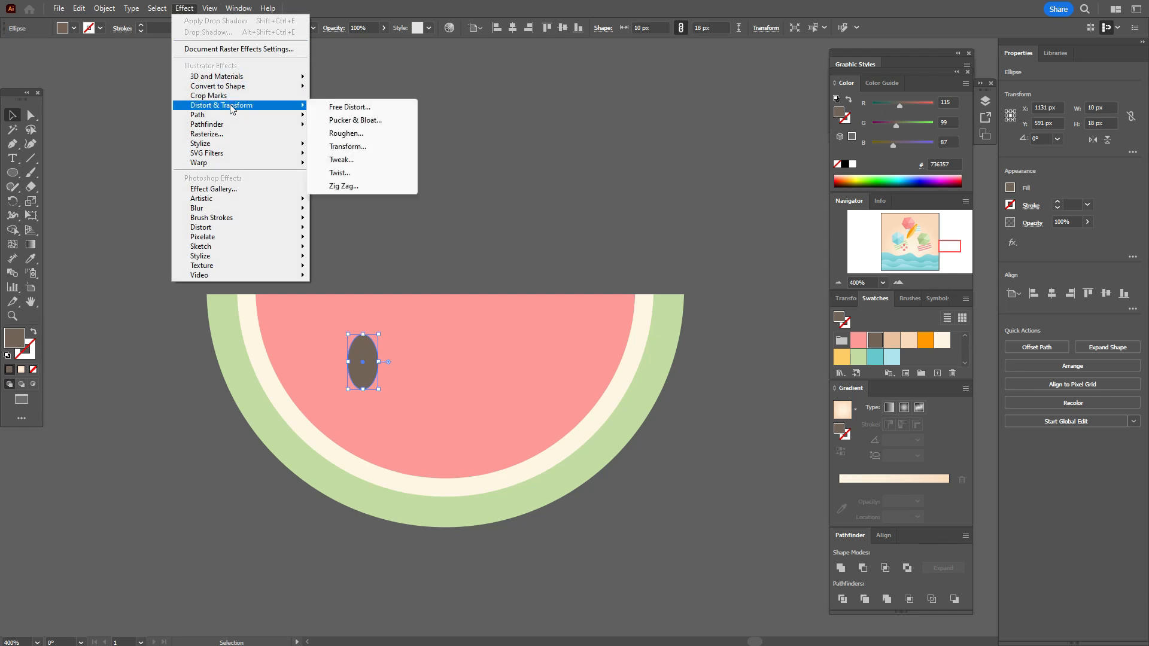
click(363, 109)
drag(606, 225, 635, 230)
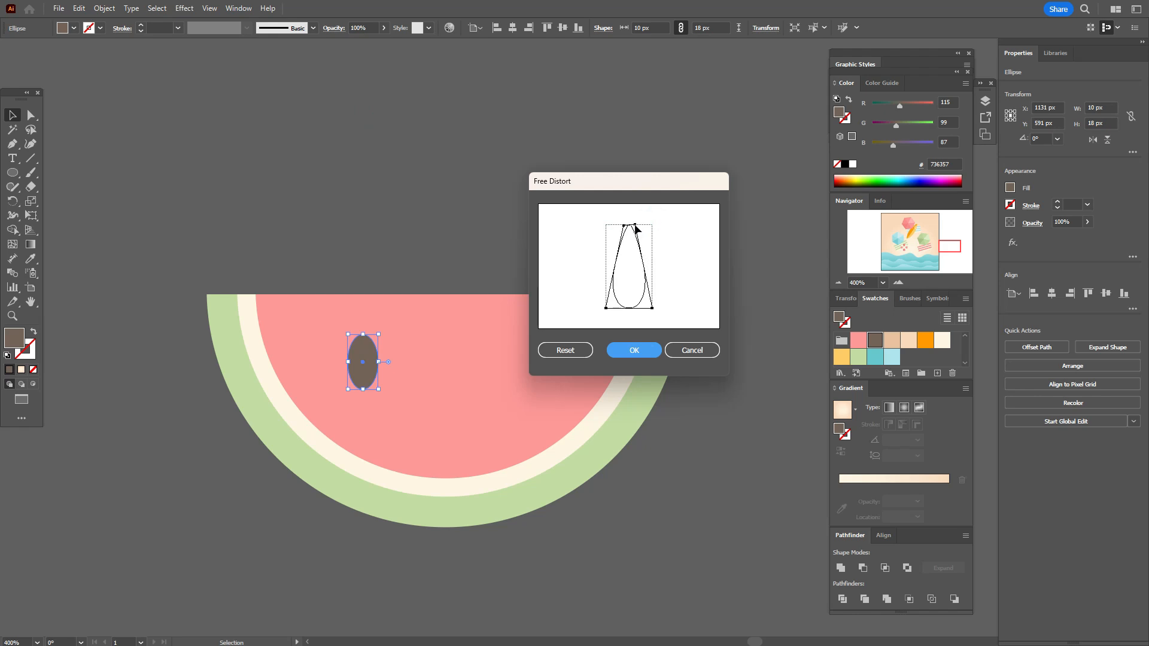
click(633, 351)
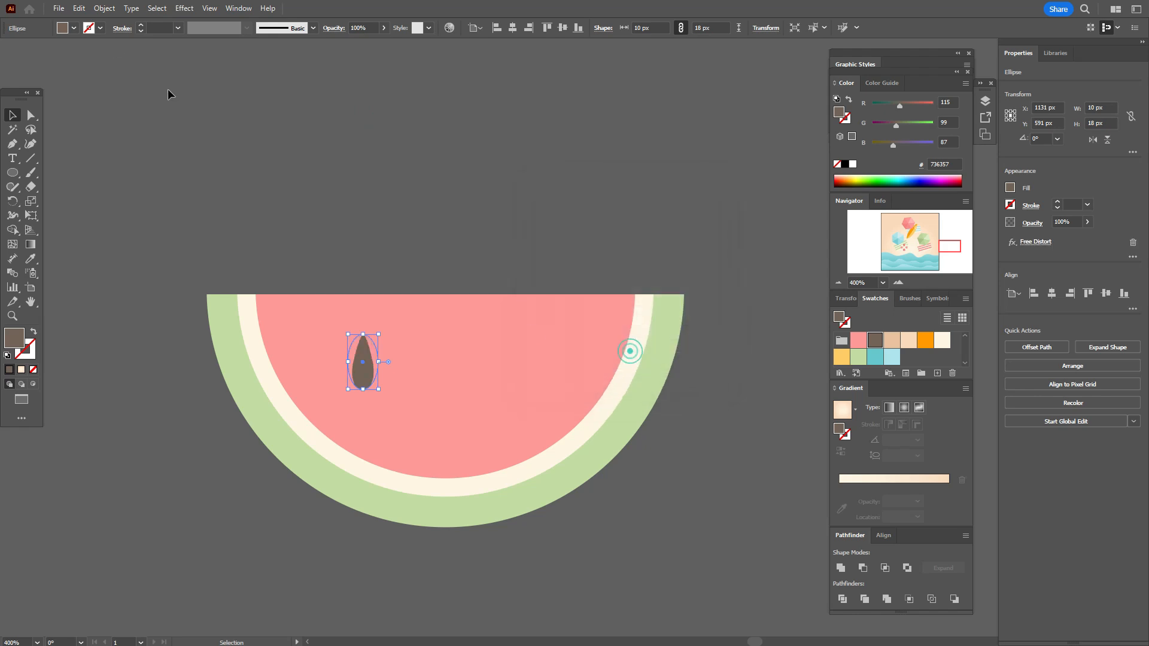
click(104, 8)
click(123, 177)
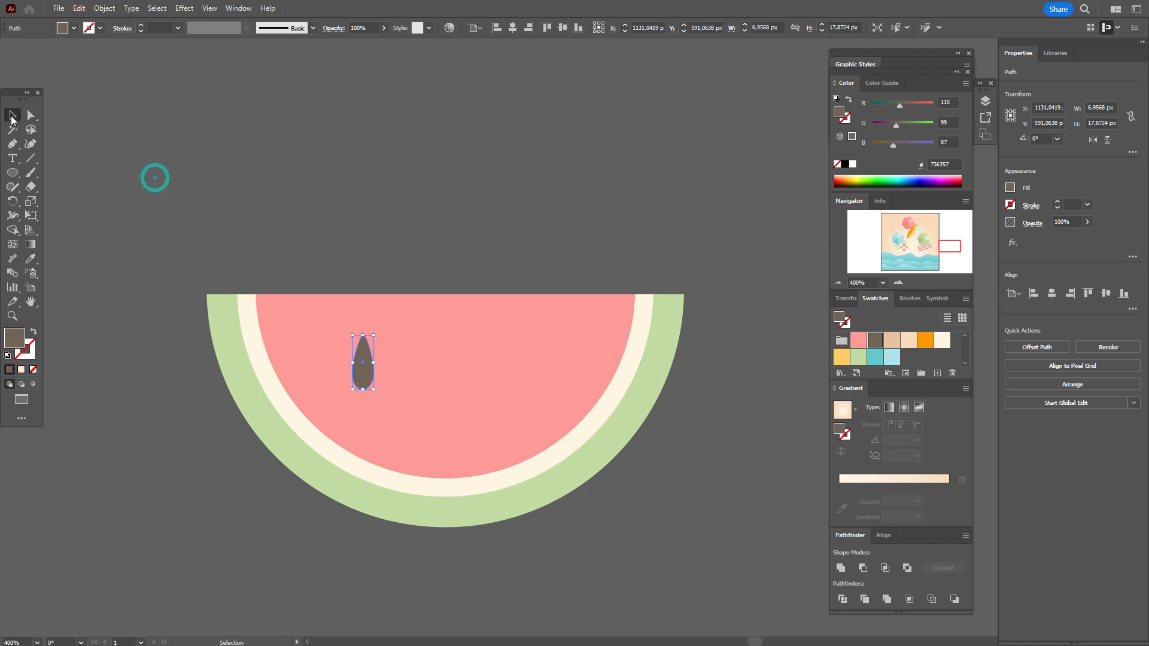
Duplicate the teardrop seed around the flesh's outer curve, rotating the copies to follow the rind
drag(365, 338, 548, 417)
drag(547, 417, 587, 365)
click(485, 440)
drag(478, 452, 472, 444)
click(550, 408)
drag(551, 410, 549, 403)
click(591, 358)
drag(591, 359, 592, 353)
Copy three seeds into an inner row near the slice's flat edge and adjust their spacing
click(328, 392)
drag(328, 392, 383, 359)
drag(549, 402, 508, 362)
click(471, 430)
drag(473, 433, 450, 363)
shift+click(390, 364)
shift+click(509, 366)
drag(449, 351, 383, 351)
drag(506, 350, 513, 350)
click(516, 265)
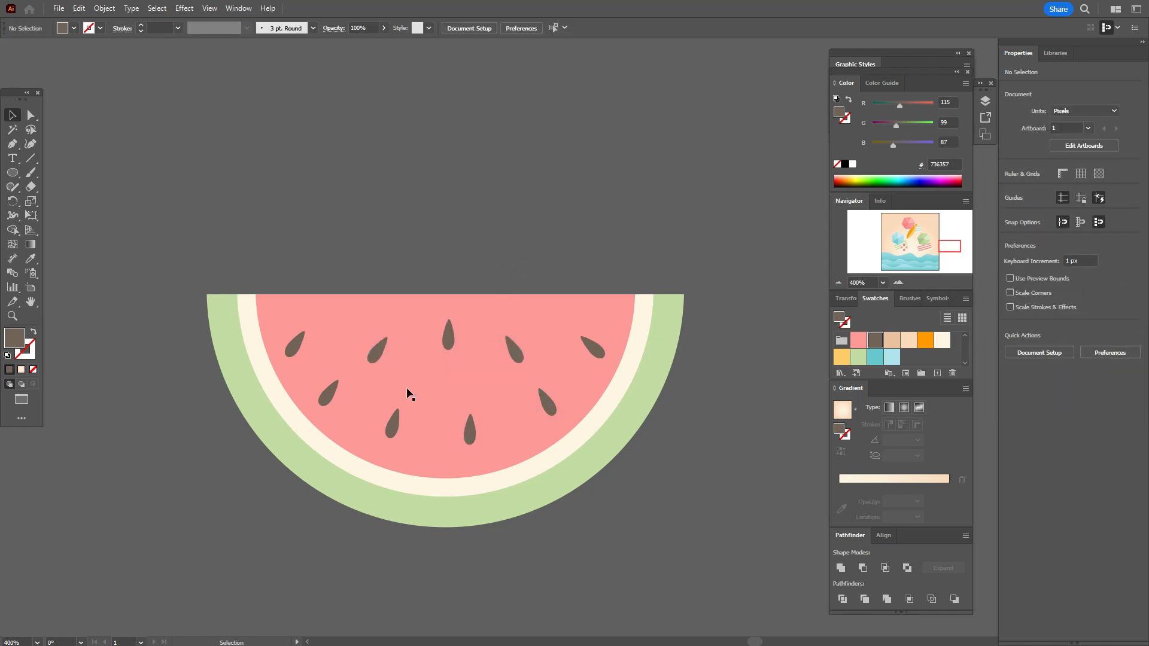
Group the whole watermelon slice together with all its seeds
drag(198, 235, 679, 554)
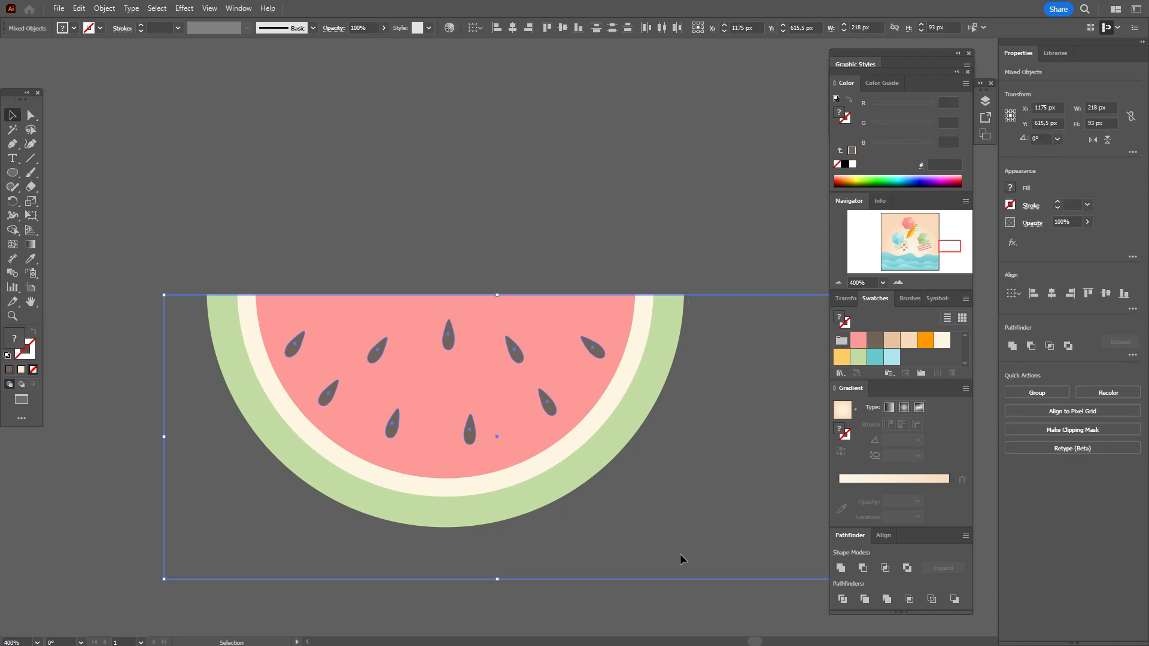
click(647, 513)
drag(157, 248, 669, 554)
Shrink the watermelon group to roughly half size, tilt it slightly, and place it on the red-striped towel
click(31, 302)
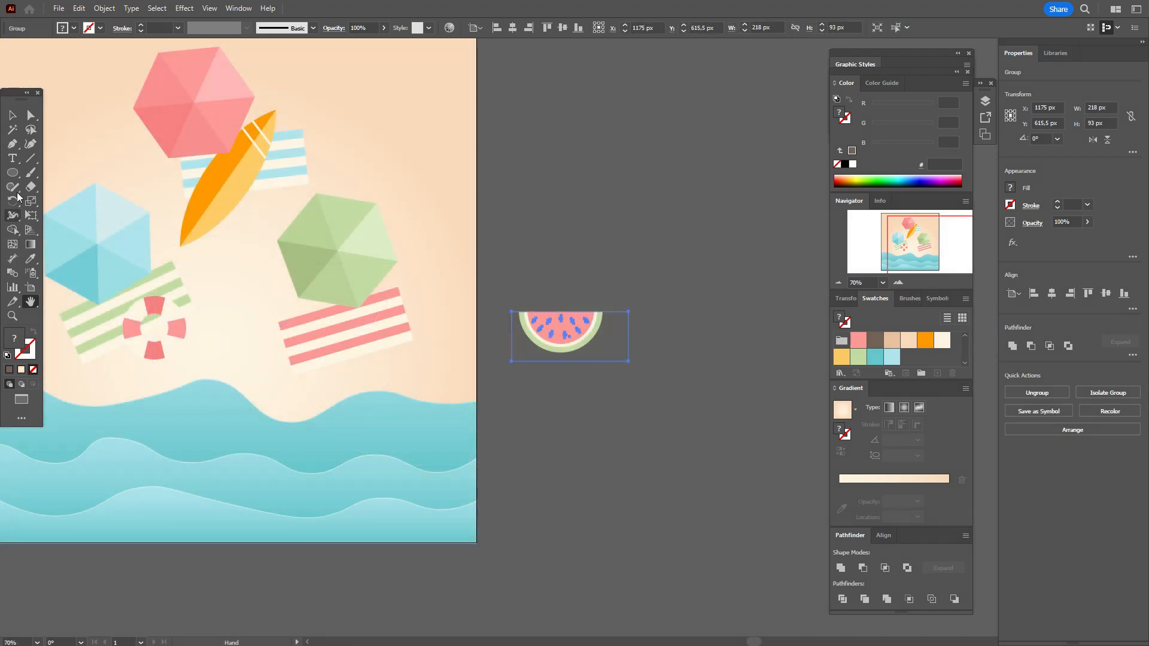
click(18, 118)
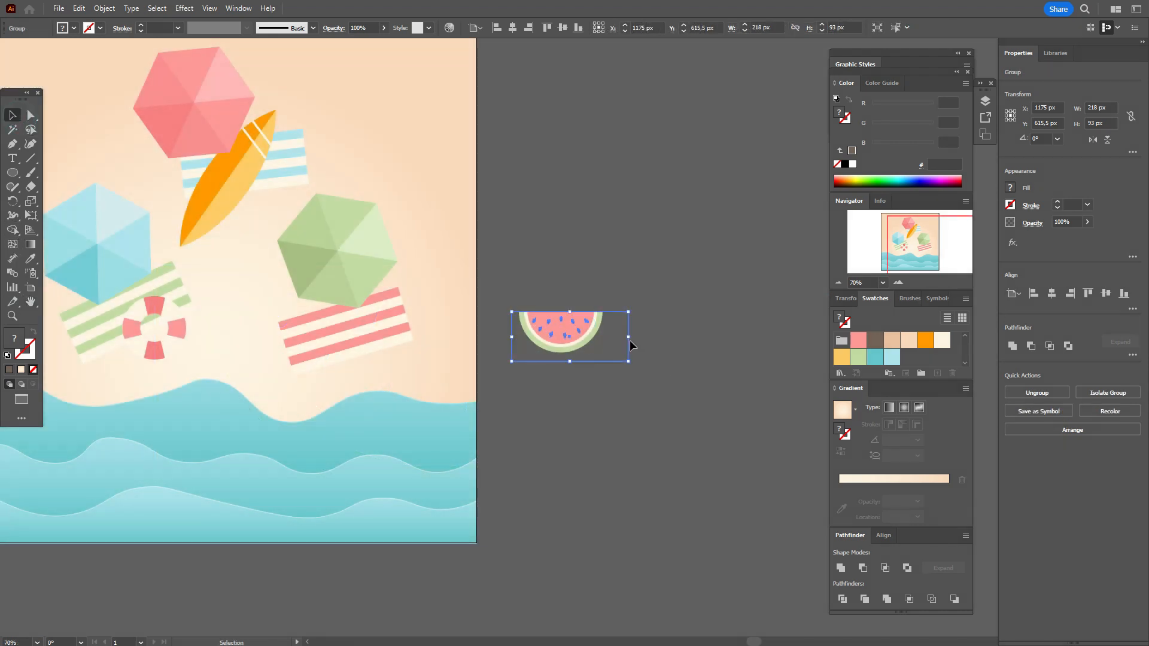
drag(627, 337, 343, 342)
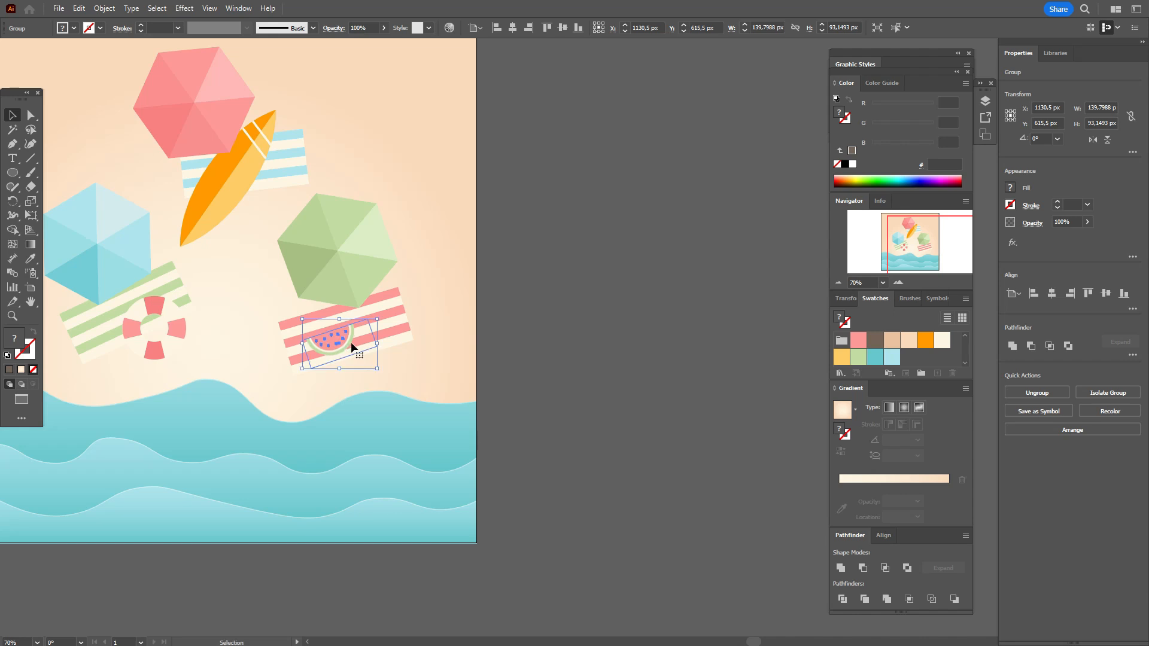
click(589, 329)
Duplicate the uppermost wave in place and move the copy 15 px down
click(30, 302)
drag(446, 368, 601, 385)
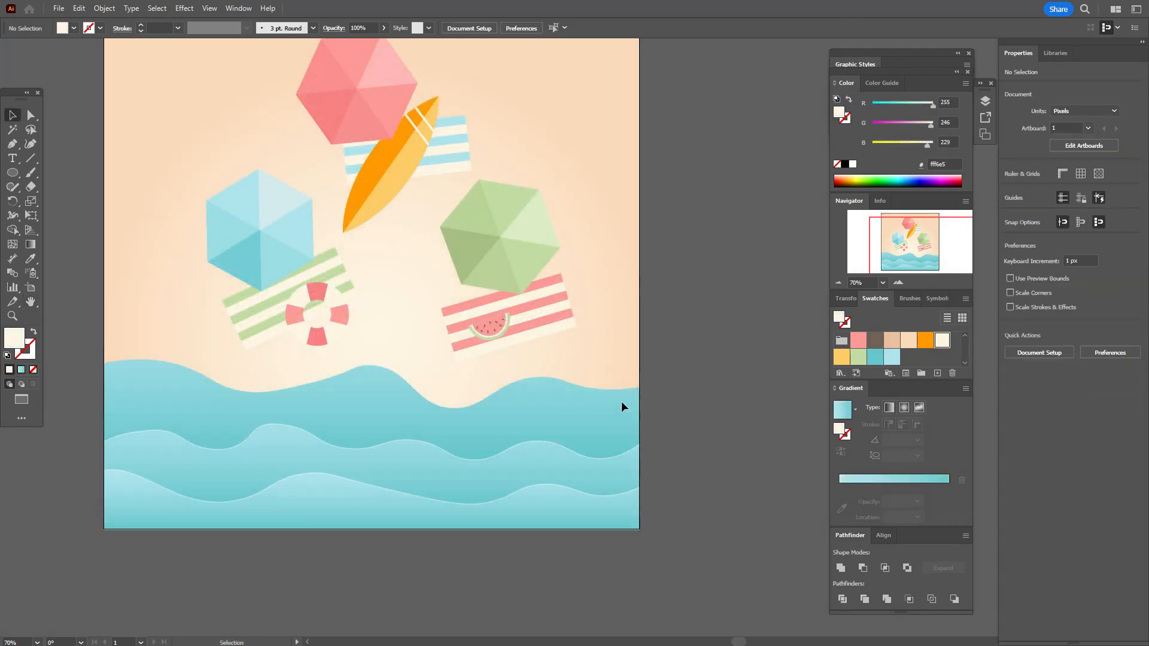
ctrl+click(621, 407)
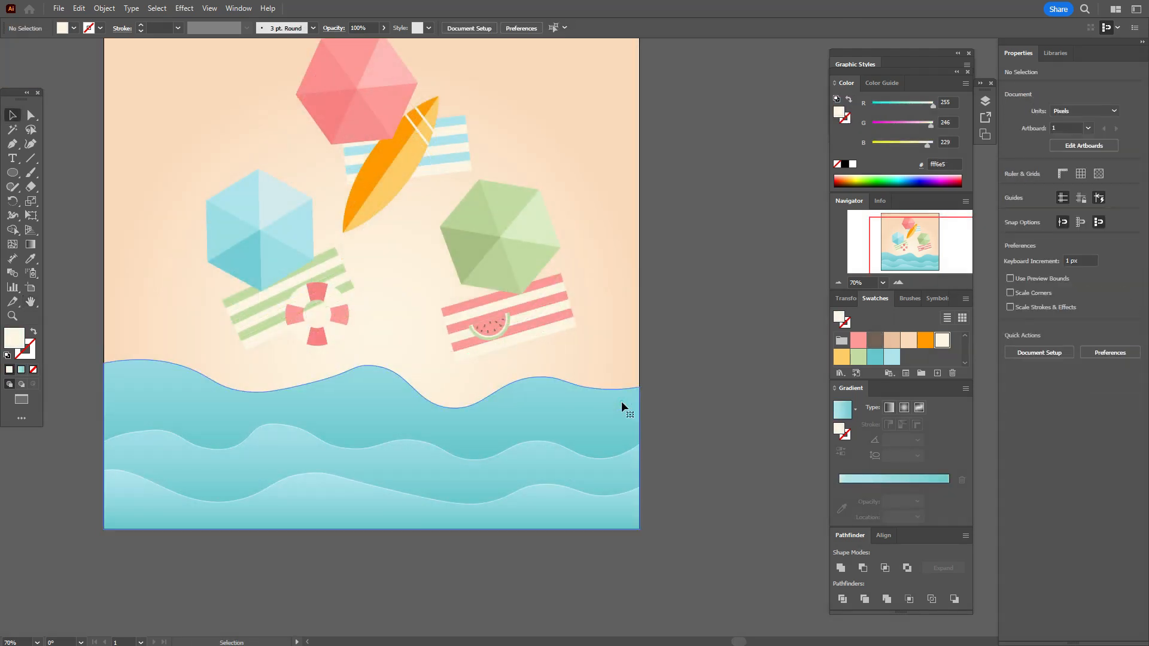
key(ctrl+c)
key(ctrl+f)
key(Down)
key(Down)
key(Down)
key(Down)
key(Down)
key(Down)
key(Down)
key(Down)
key(Down)
key(Down)
key(Down)
key(Down)
key(Down)
key(Down)
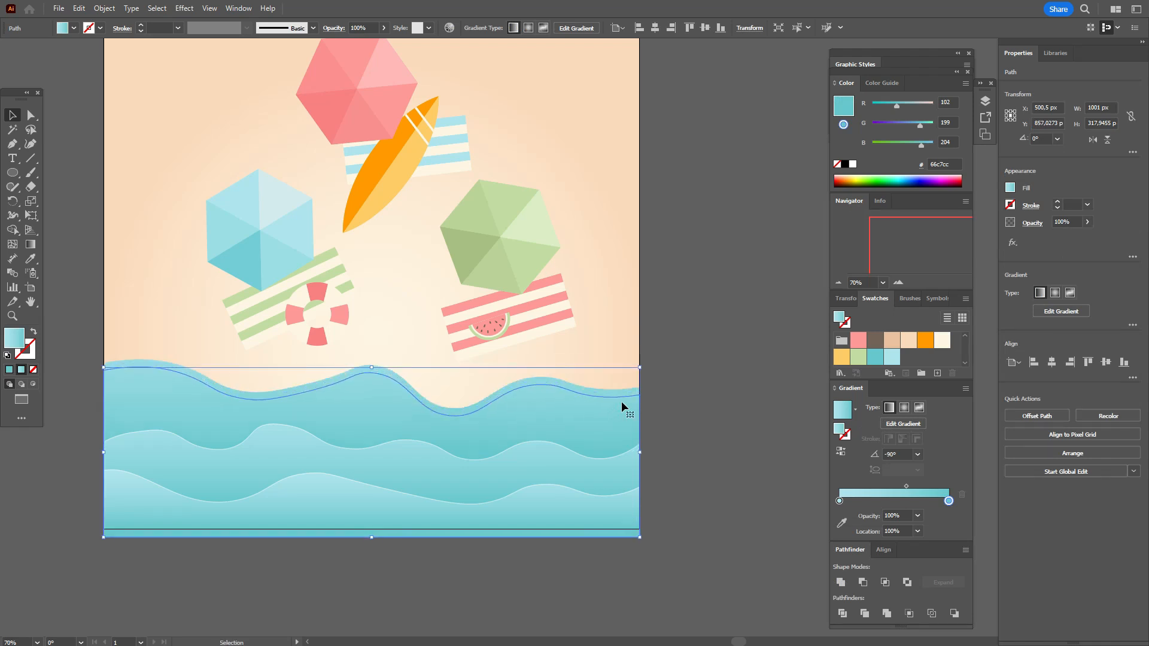
key(Down)
Subtract the lowered copy from the original uppermost wave and fill the remaining shoreline strip with cream fff6e5
click(632, 393)
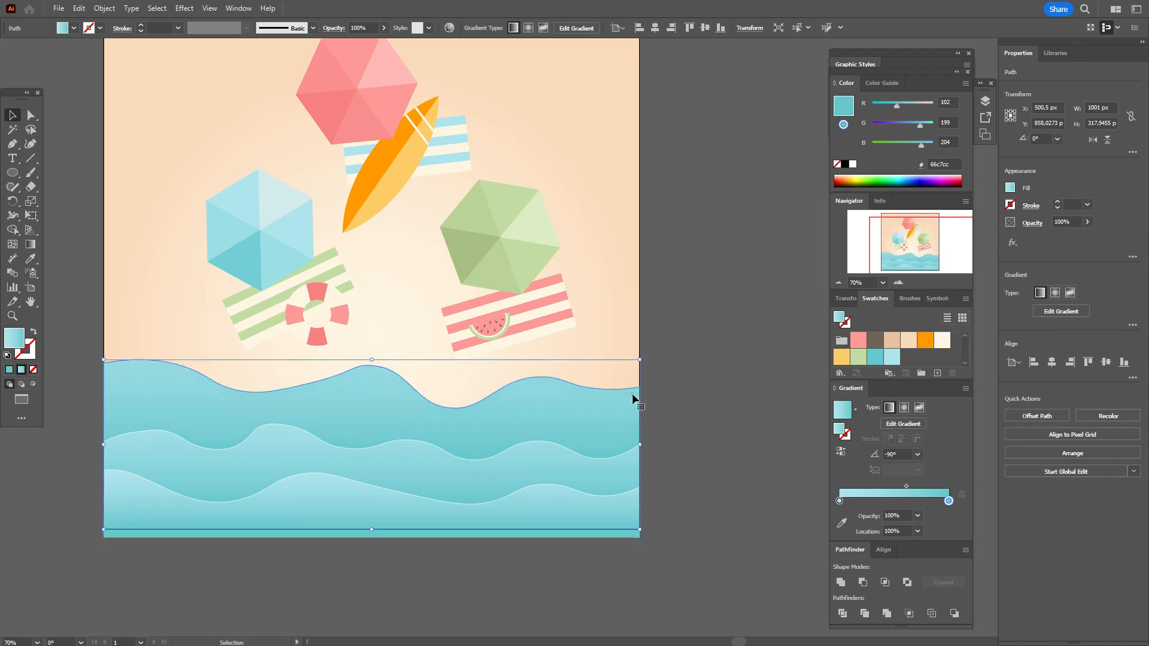
shift+click(633, 415)
shift+click(633, 416)
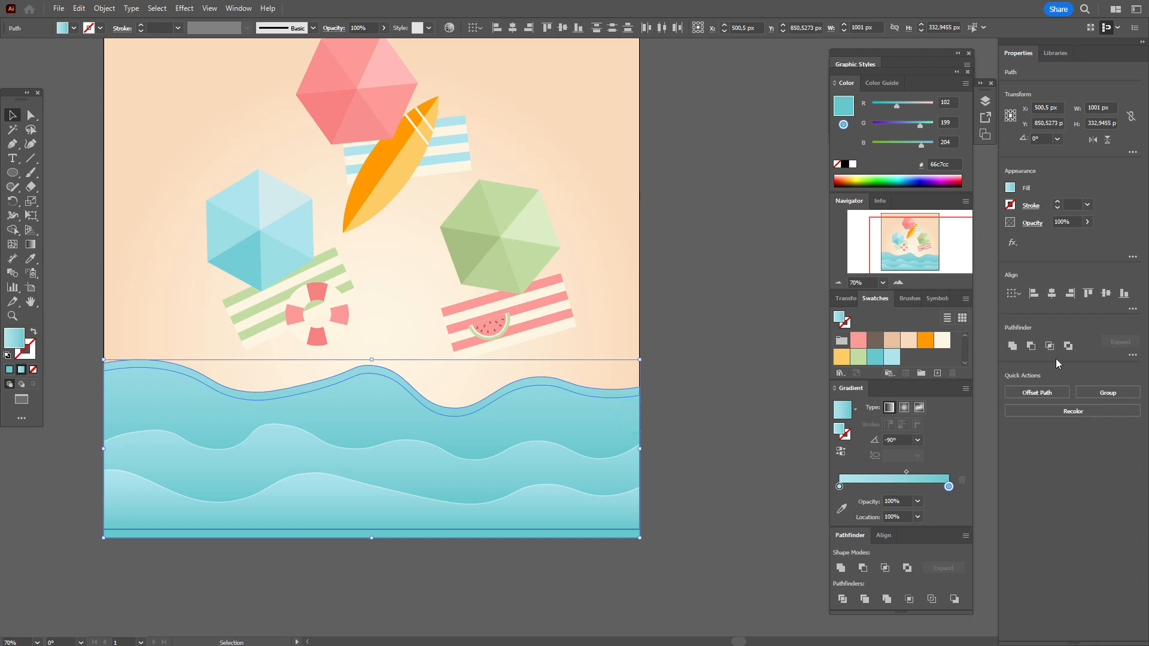
click(1033, 349)
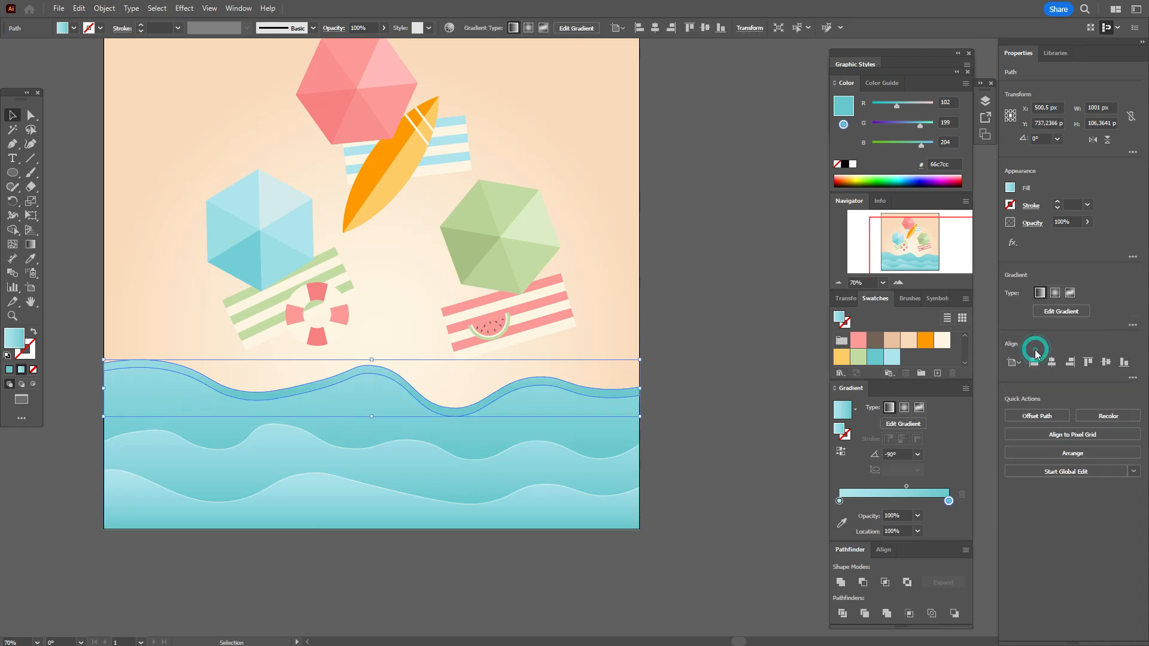
click(943, 340)
click(650, 392)
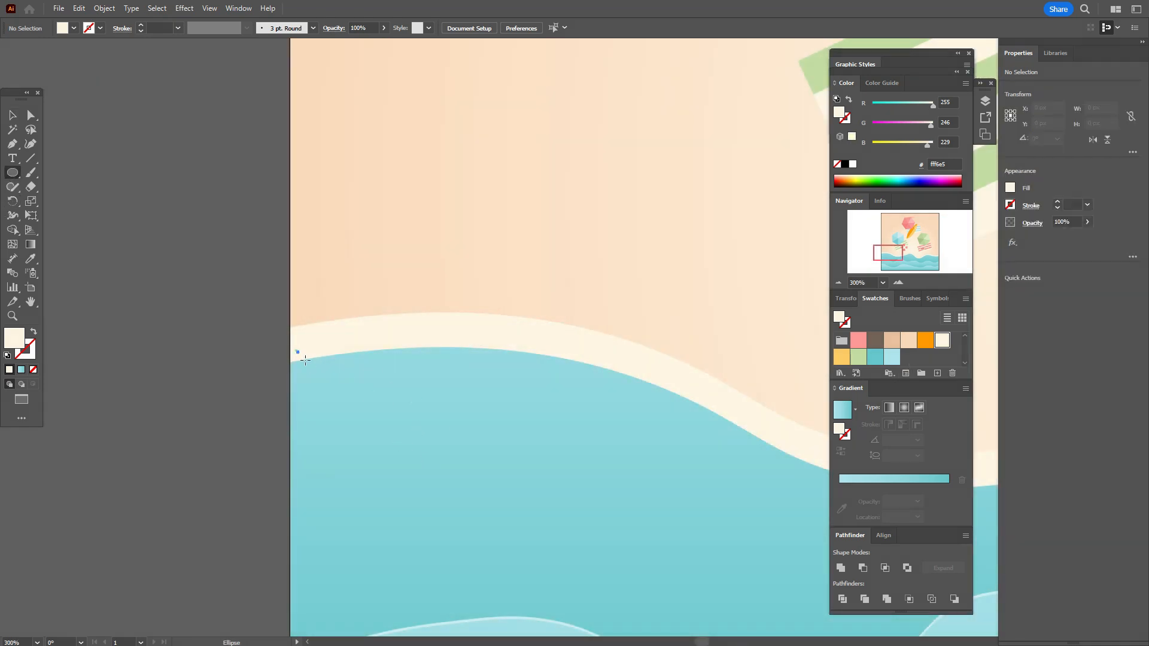
Draw cream circles of varied sizes along the foam strip's lower edge and scatter small bubbles over the water
drag(298, 352, 331, 385)
mouse_move(323, 338)
mouse_down()
mouse_move(355, 366)
mouse_move(413, 366)
mouse_up()
drag(439, 322, 487, 366)
drag(571, 342, 616, 388)
drag(644, 371, 684, 411)
drag(520, 341, 540, 361)
drag(688, 389, 328, 299)
drag(307, 290, 404, 363)
drag(457, 363, 507, 414)
drag(442, 378, 447, 383)
drag(589, 385, 644, 440)
mouse_move(778, 389)
mouse_down()
mouse_move(469, 354)
mouse_move(443, 362)
mouse_up()
mouse_move(266, 324)
mouse_down()
mouse_move(305, 363)
mouse_move(332, 325)
mouse_up()
key(v)
key(l)
drag(375, 293, 415, 332)
drag(454, 274, 487, 307)
mouse_move(628, 254)
mouse_down()
mouse_move(668, 294)
mouse_move(740, 325)
mouse_up()
drag(704, 330, 157, 245)
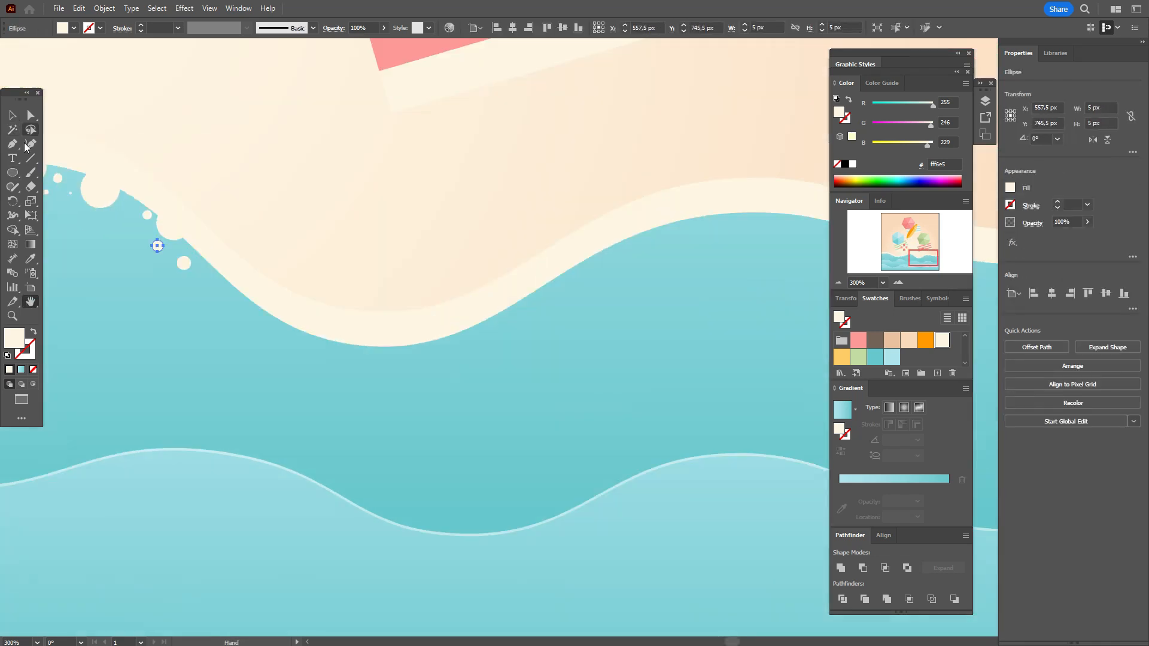
drag(220, 283, 264, 327)
drag(328, 322, 390, 385)
drag(562, 236, 624, 297)
drag(578, 277, 610, 310)
drag(706, 281, 335, 367)
drag(297, 294, 360, 357)
drag(342, 292, 373, 323)
mouse_move(471, 331)
mouse_down()
mouse_move(505, 364)
mouse_move(581, 381)
mouse_up()
drag(659, 336, 680, 357)
Draw more cream circles of varied sizes along the foam strip's upper edge, with small bubbles scattered over the sand
drag(150, 299, 898, 419)
drag(352, 333, 401, 382)
drag(431, 347, 470, 386)
drag(681, 423, 730, 472)
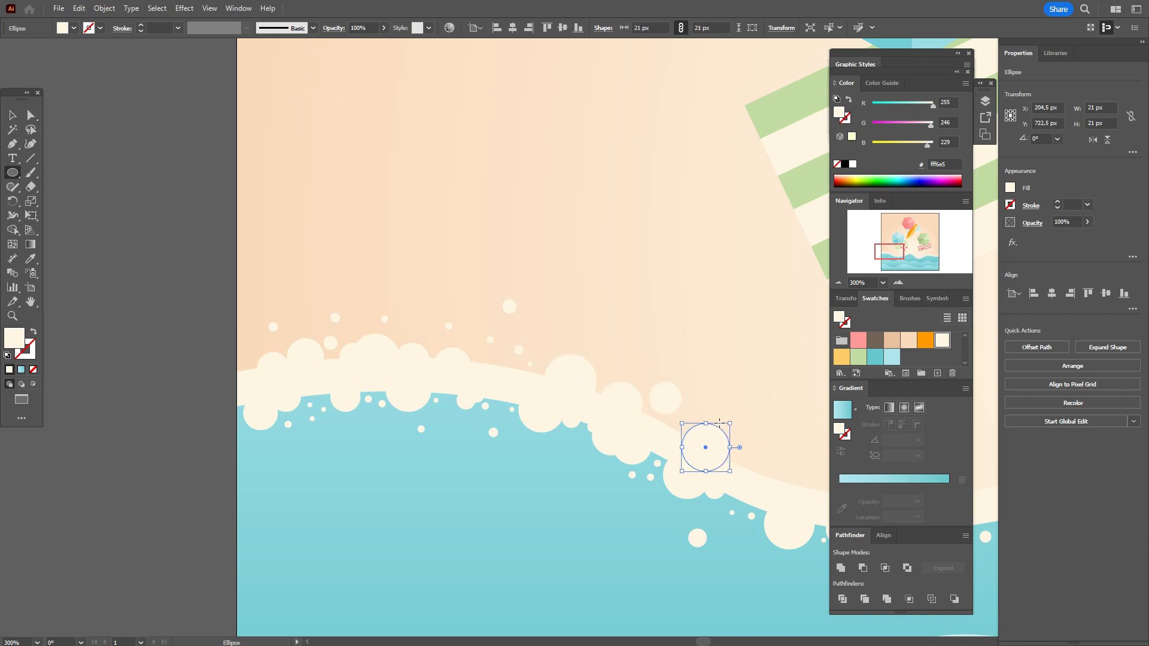
drag(706, 389, 347, 300)
drag(403, 346, 465, 408)
drag(535, 304, 561, 328)
drag(651, 270, 663, 283)
mouse_move(637, 295)
mouse_down()
mouse_move(564, 330)
mouse_move(459, 355)
mouse_up()
drag(463, 410, 505, 450)
drag(658, 395, 291, 343)
drag(279, 441, 362, 524)
drag(475, 361, 542, 429)
drag(573, 314, 651, 392)
drag(748, 359, 244, 409)
drag(344, 398, 389, 442)
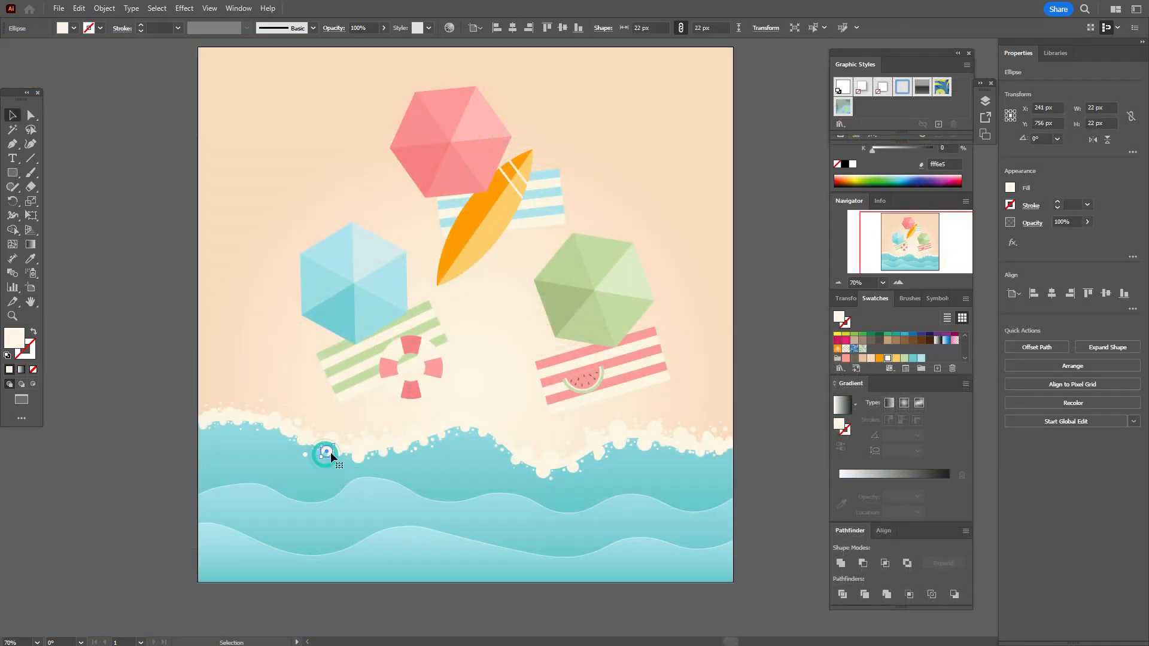
Nudge the 22 px foam circle in the left part of the shoreline up by 2 px
key(Up)
key(Up)
click(383, 451)
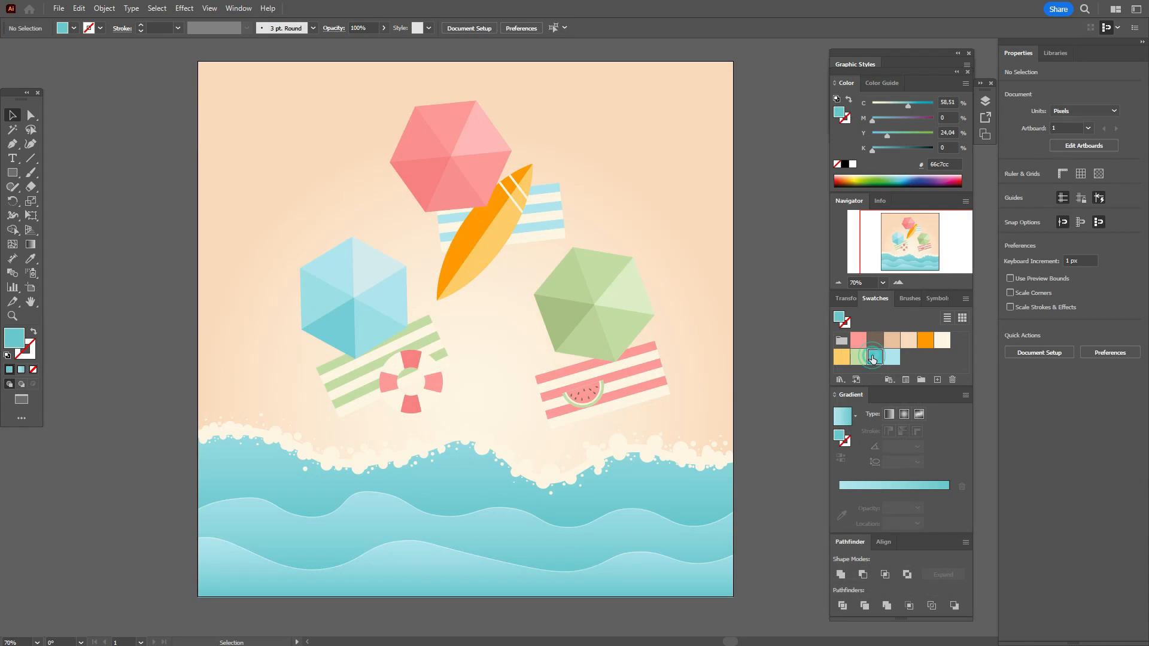
Copy the hex code 66c7cc from the teal swatch
double_click(874, 357)
click(550, 321)
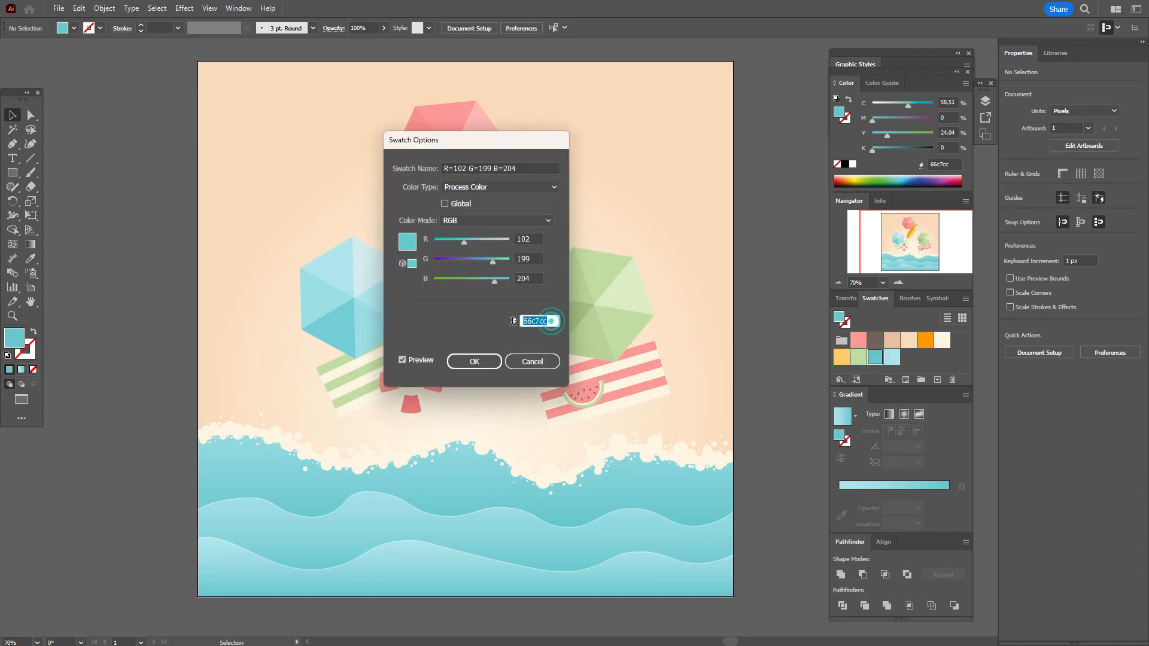
click(481, 363)
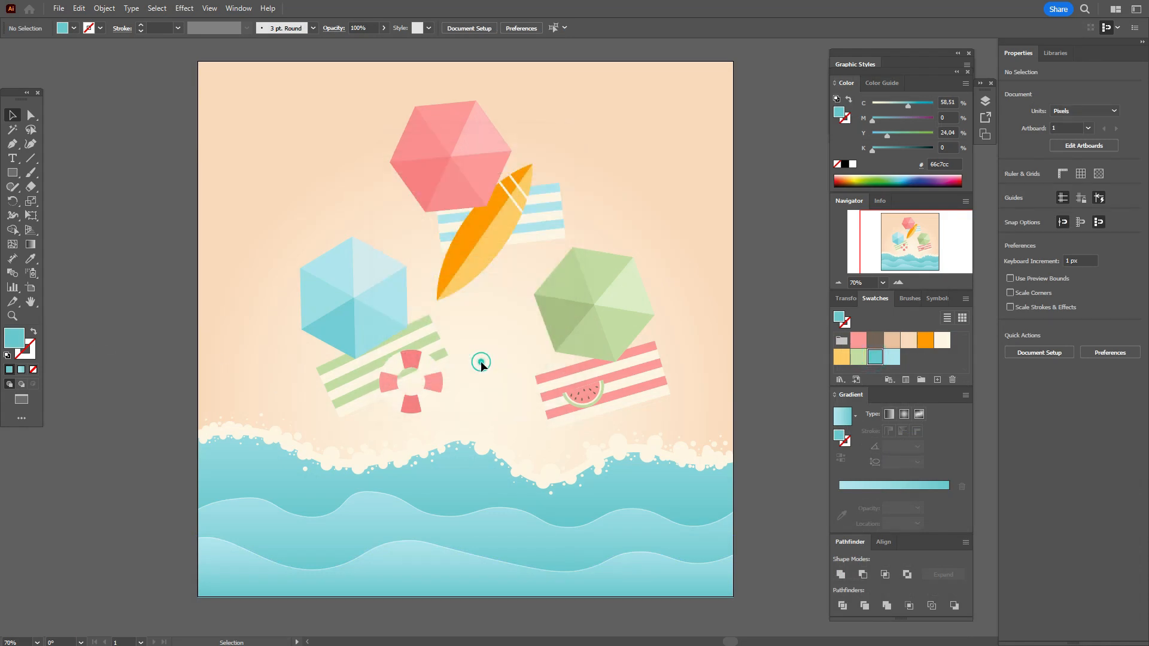
Start a Drop Shadow effect on the lowest wave and set its colour to teal 66c7cc
click(390, 566)
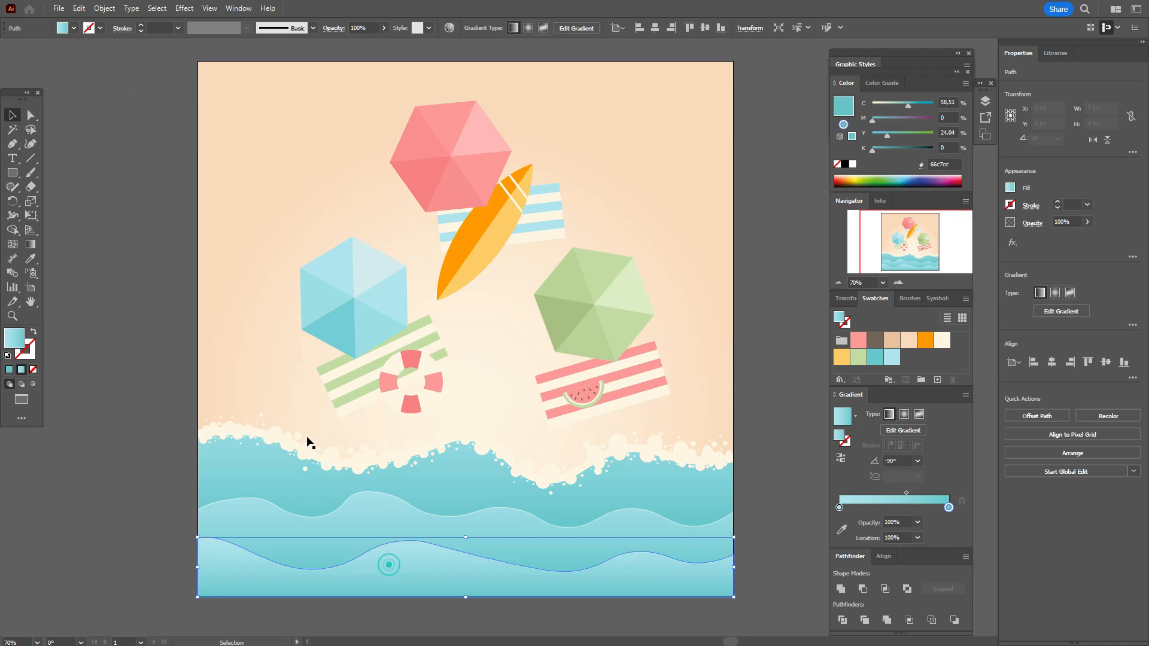
click(185, 8)
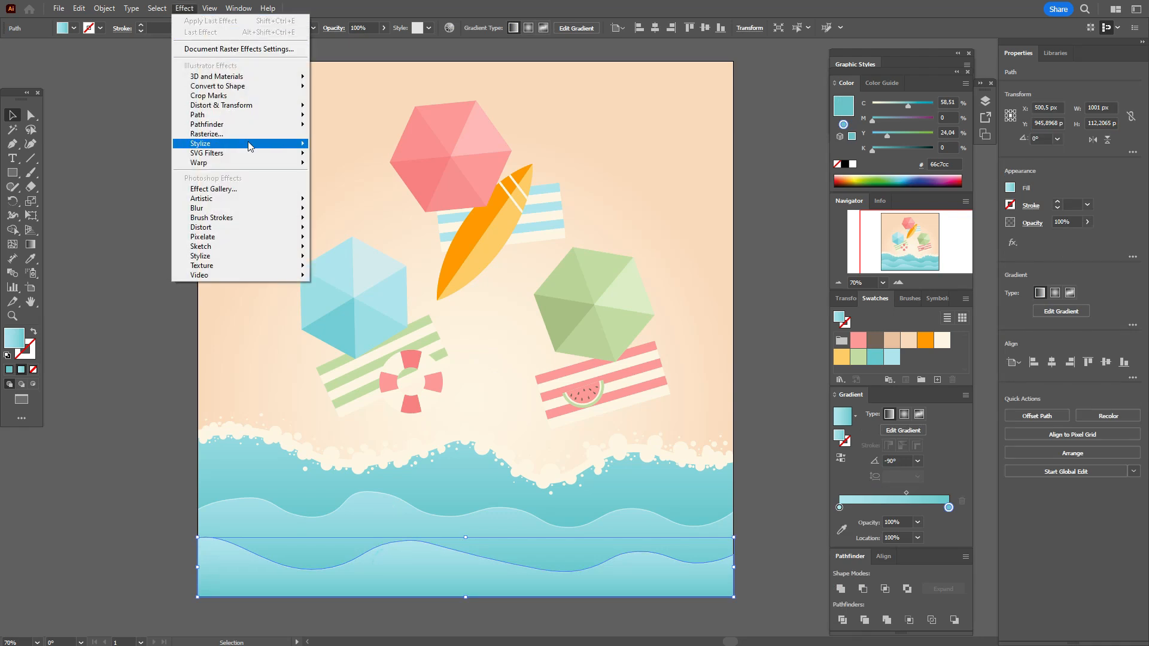
mouse_move(203, 143)
click(367, 147)
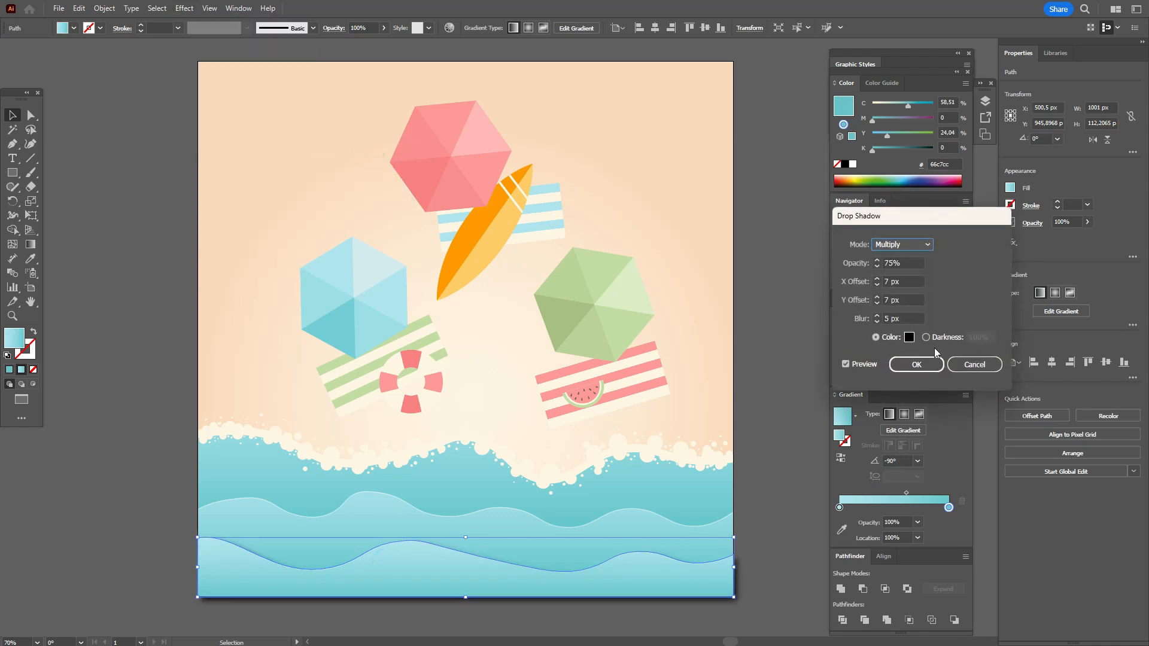
click(910, 338)
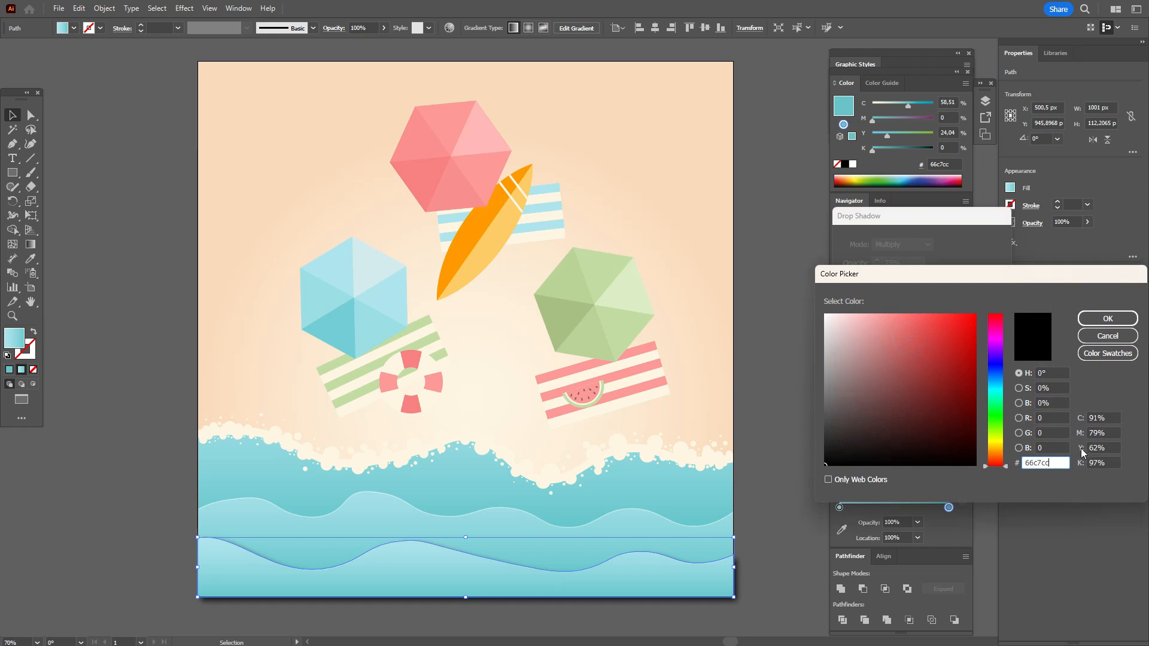
click(1107, 319)
Try X and Y offsets of -15 px and a blur of 8 px for the wave's drop shadow
click(888, 300)
click(887, 300)
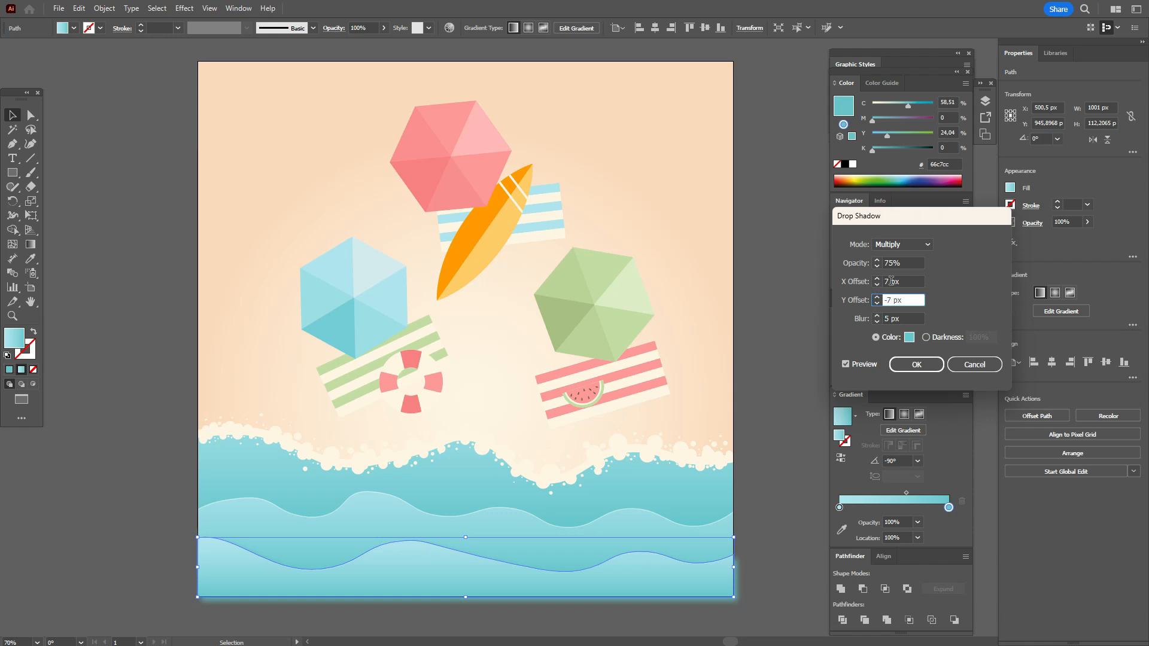
click(887, 282)
text(-15)
double_click(888, 282)
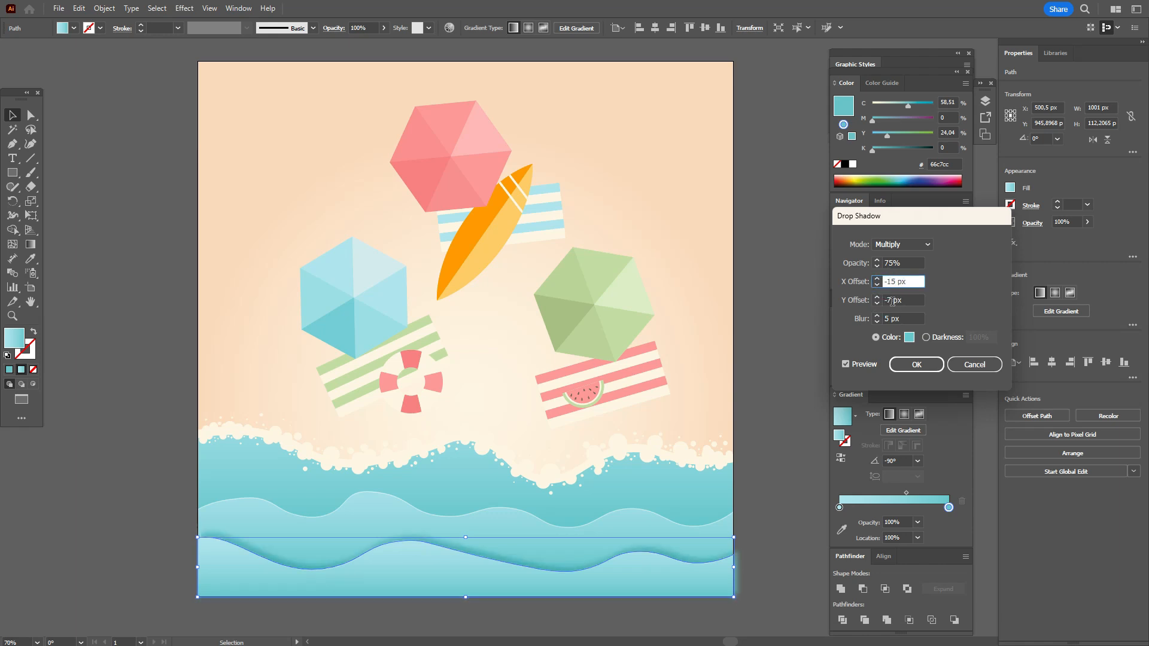
double_click(891, 301)
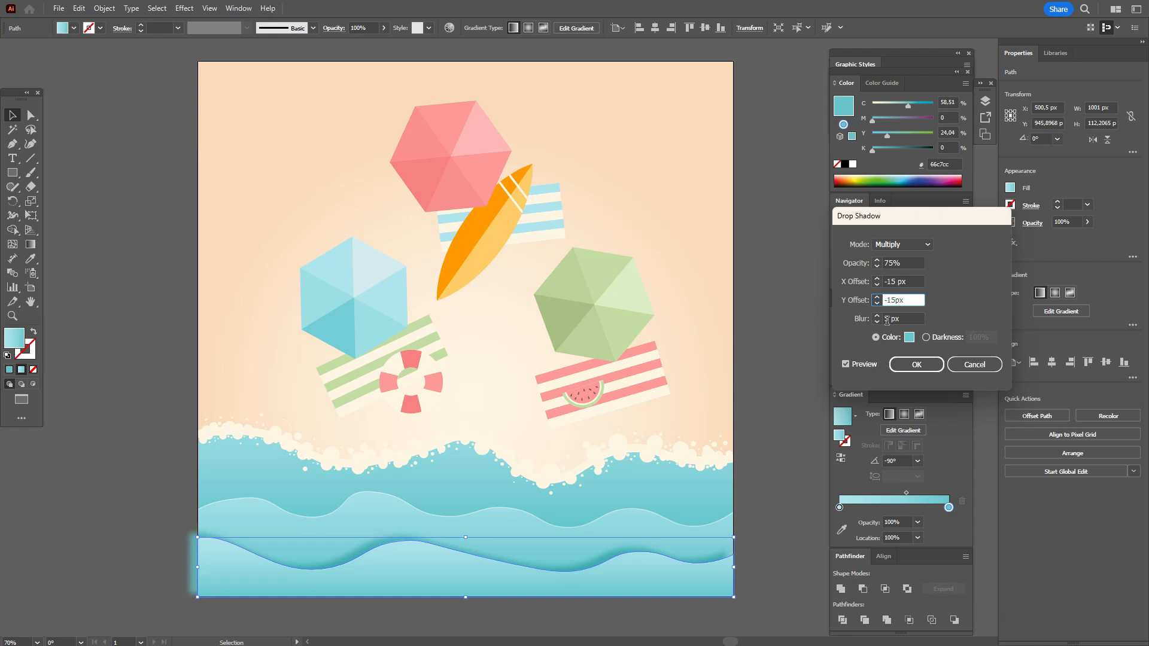
double_click(887, 319)
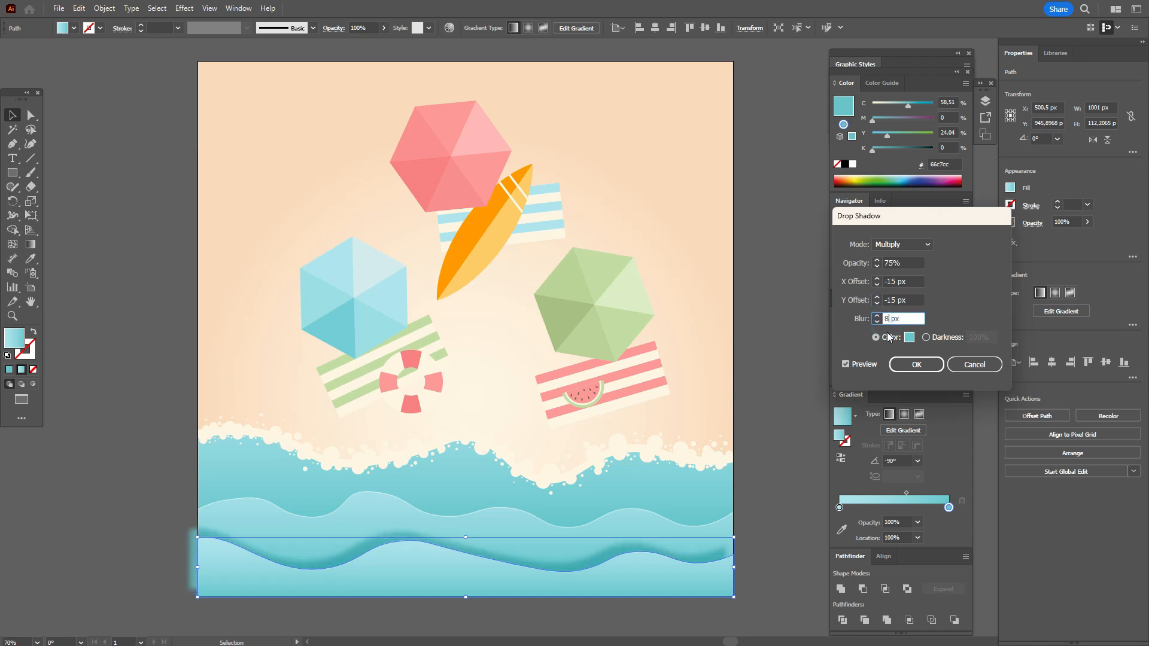
Set the lowest wave's drop shadow to X and Y offsets of -10 px and a blur of 9 px, and apply it
click(906, 300)
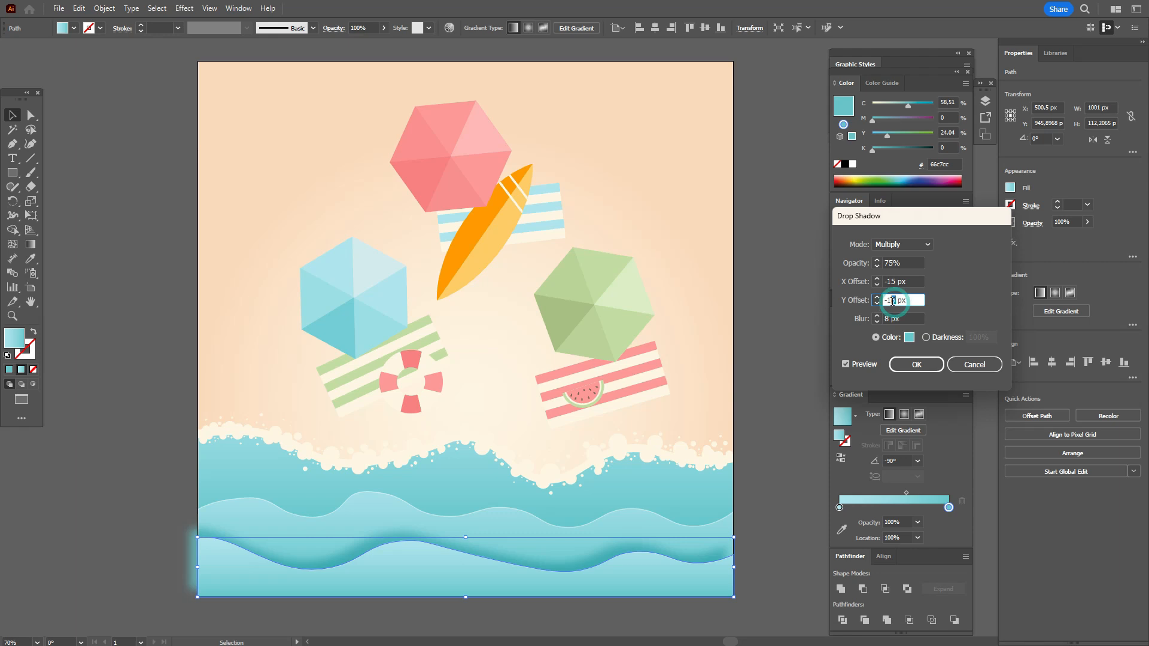
click(893, 282)
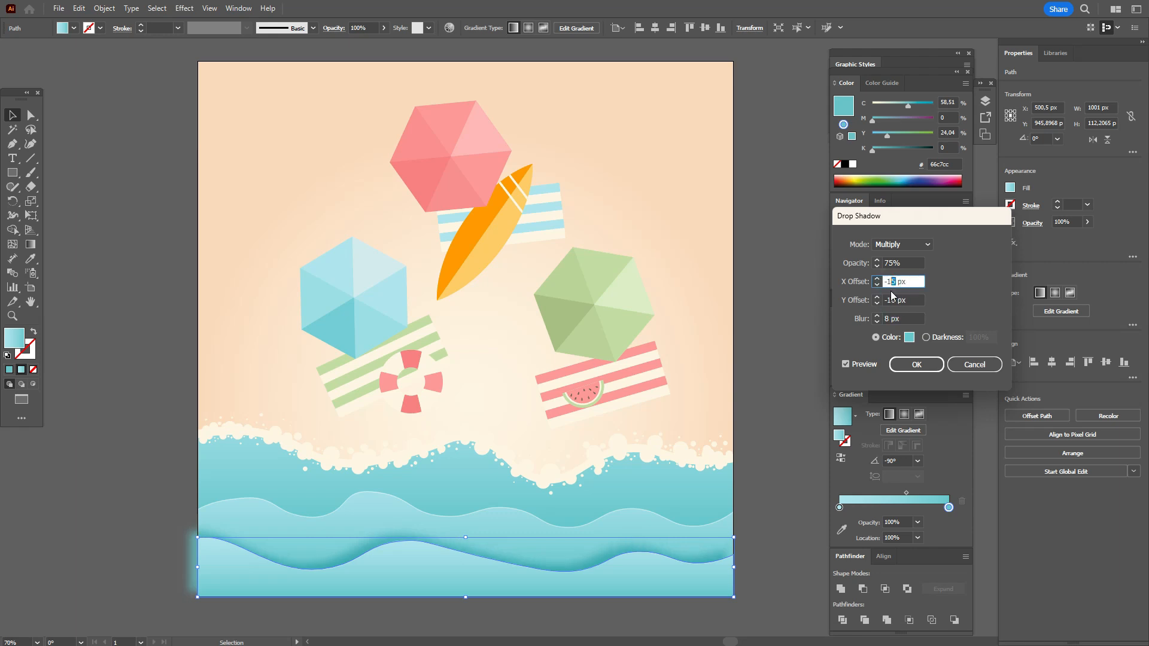
text(0)
click(896, 300)
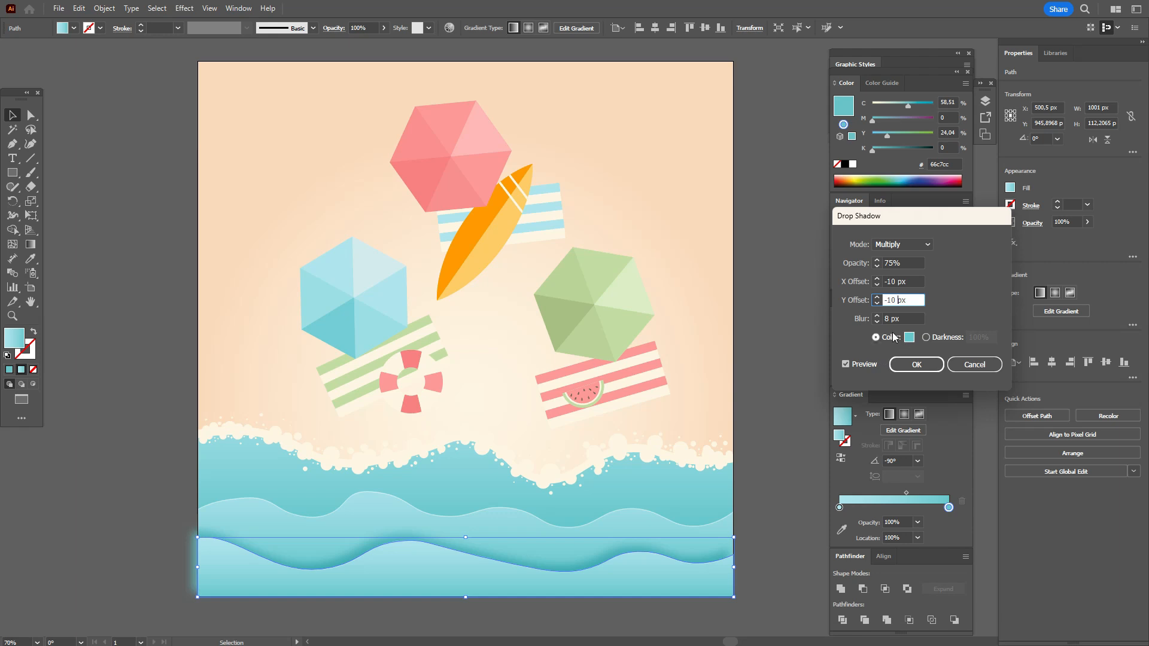
click(889, 319)
text(9)
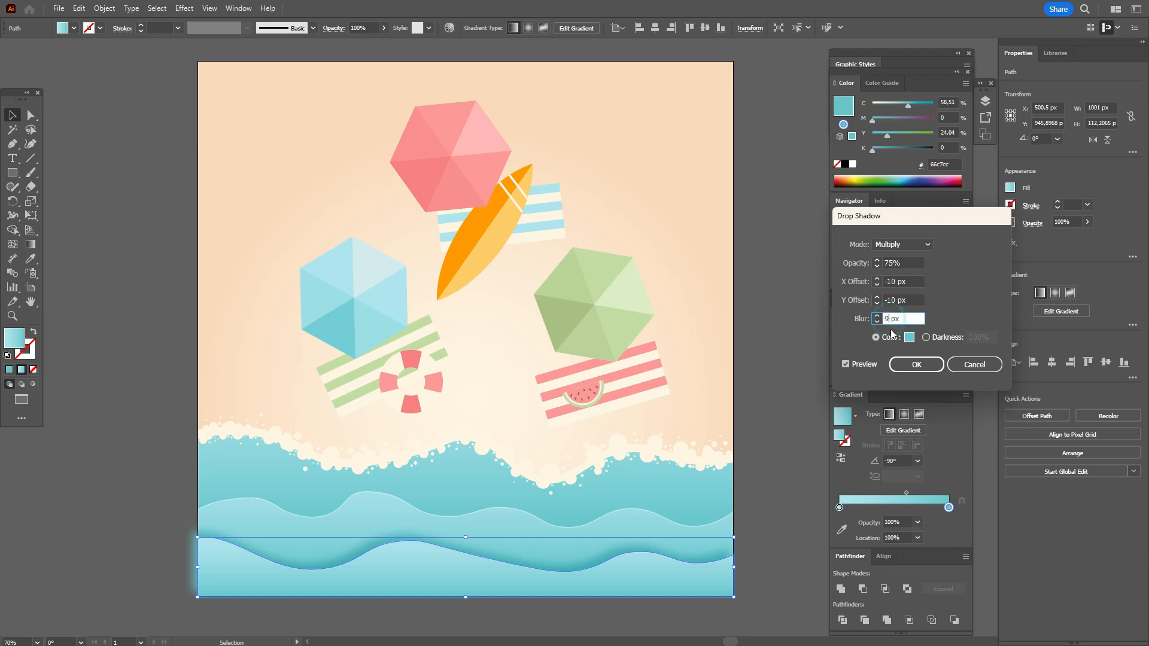
click(894, 364)
click(766, 479)
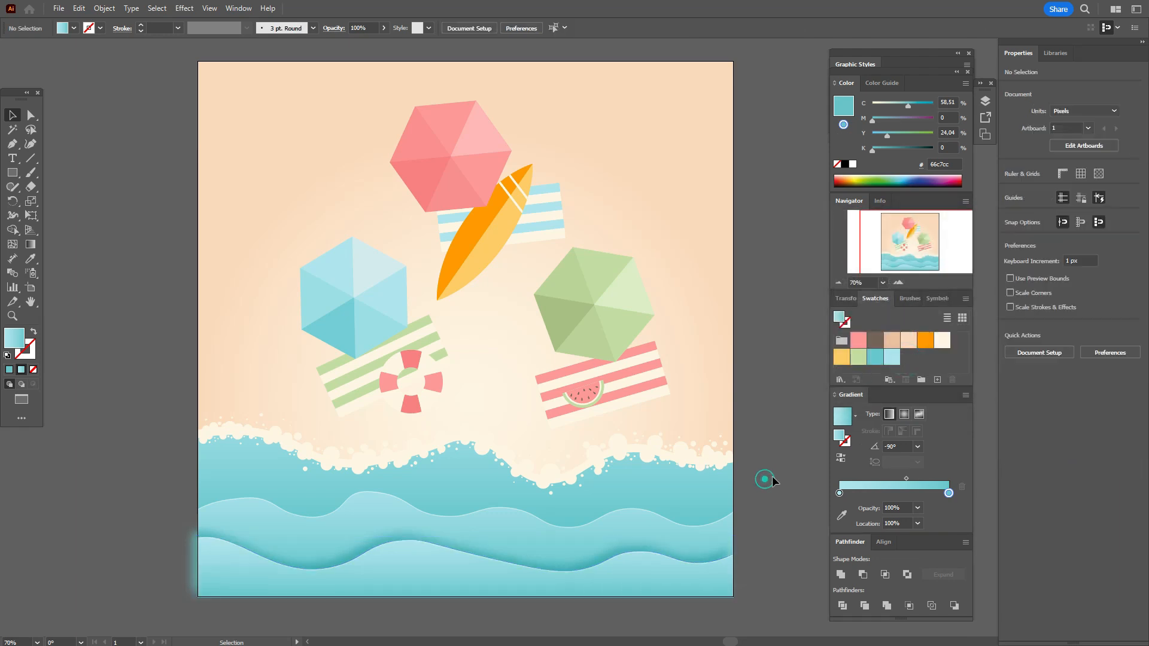
Apply the same teal drop shadow with -10 px offsets and 9 px blur to the middle wave
click(667, 534)
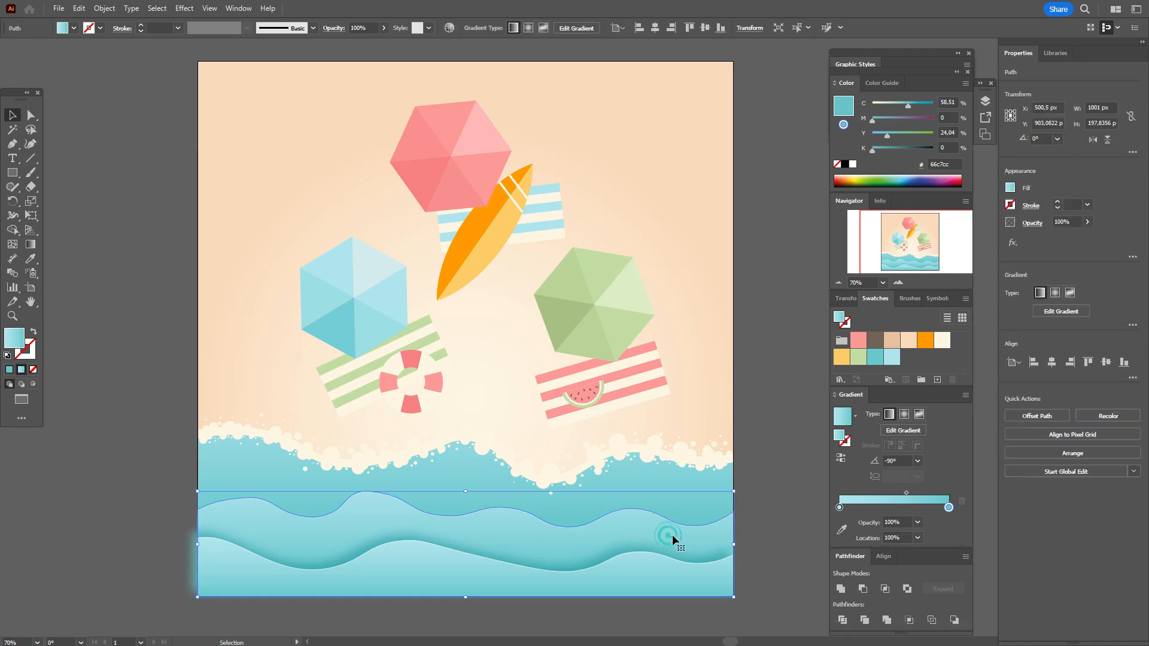
click(185, 8)
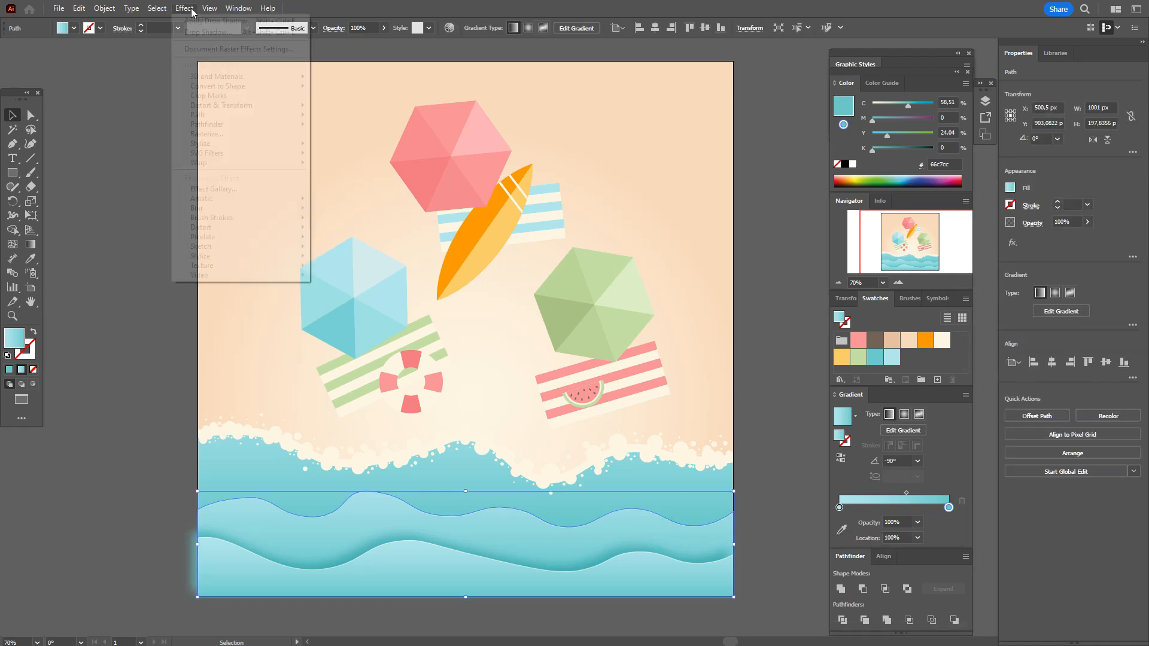
mouse_move(240, 143)
click(384, 145)
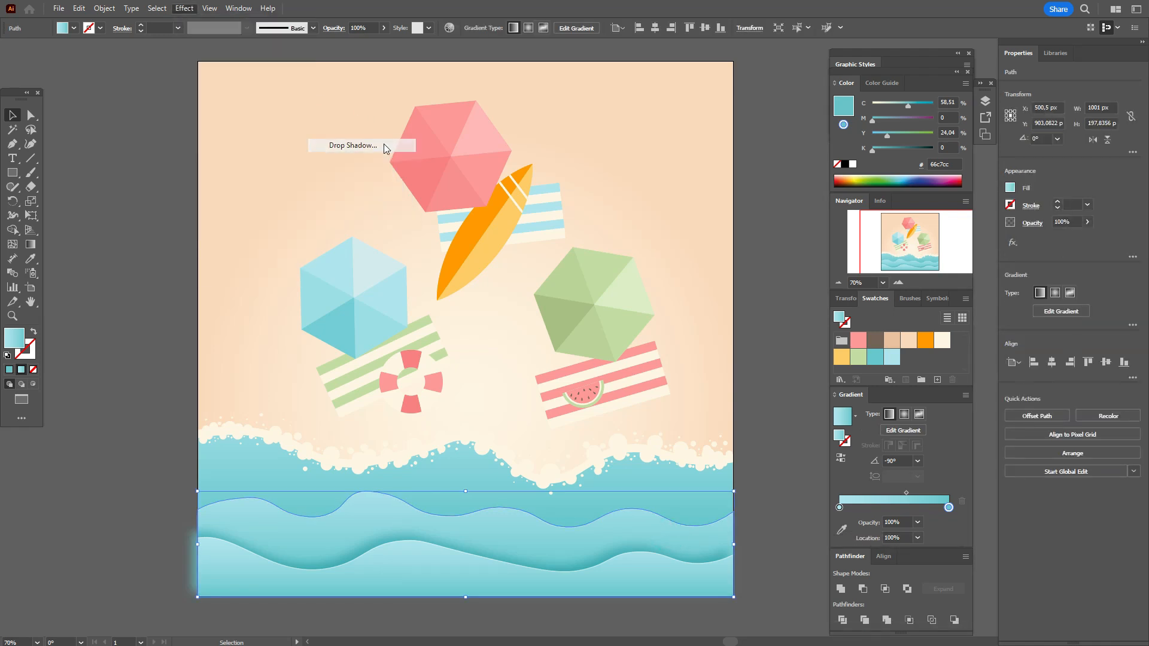
click(912, 359)
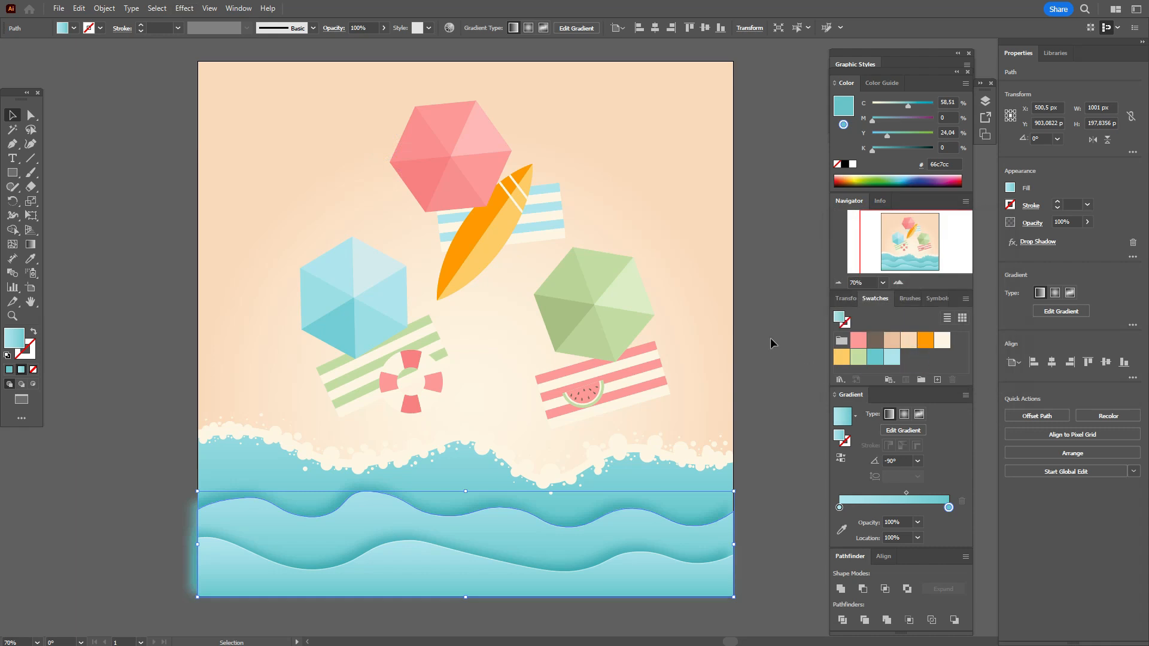
click(770, 338)
Copy the hex code eac0a0 from the tan swatch
click(892, 341)
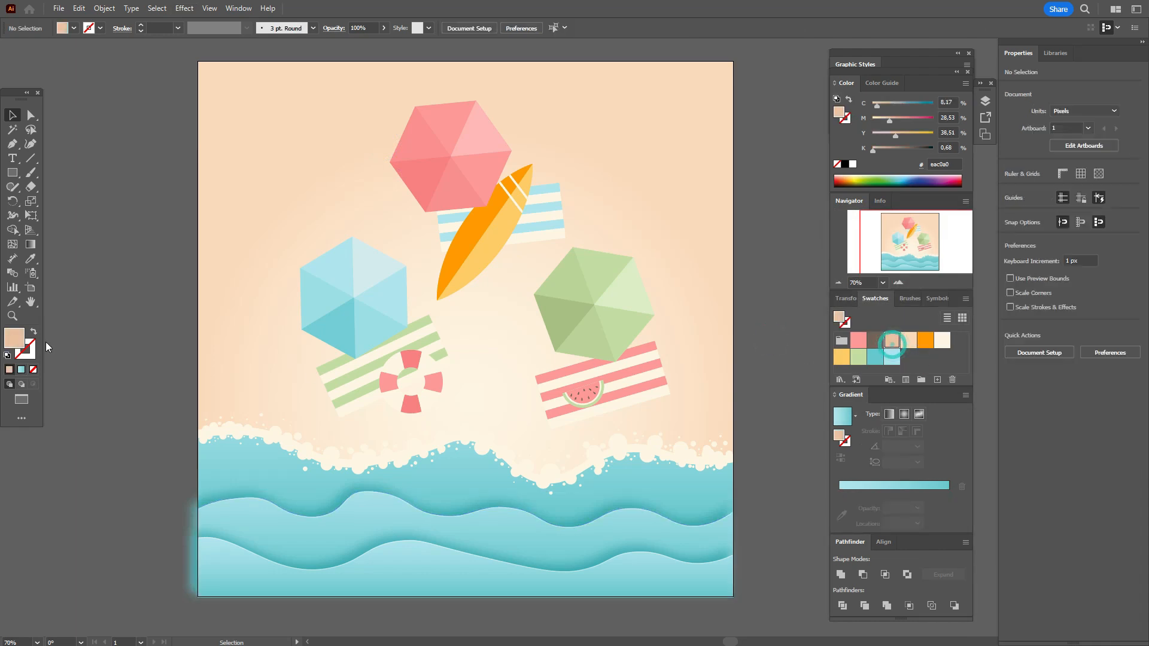
double_click(13, 338)
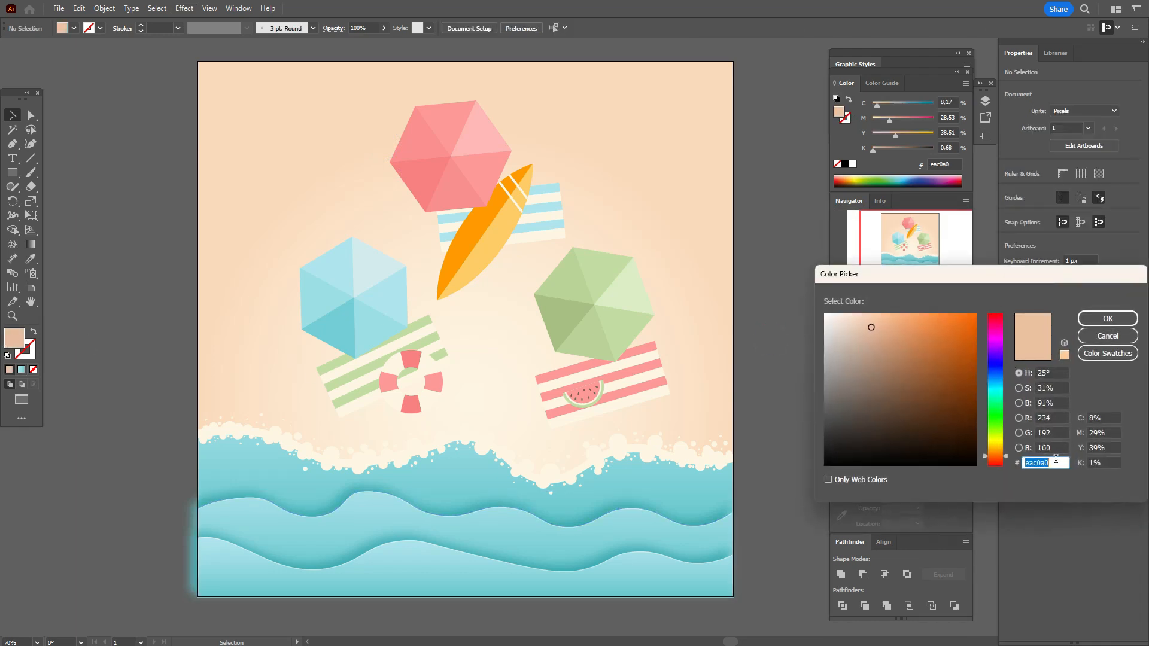
click(1108, 319)
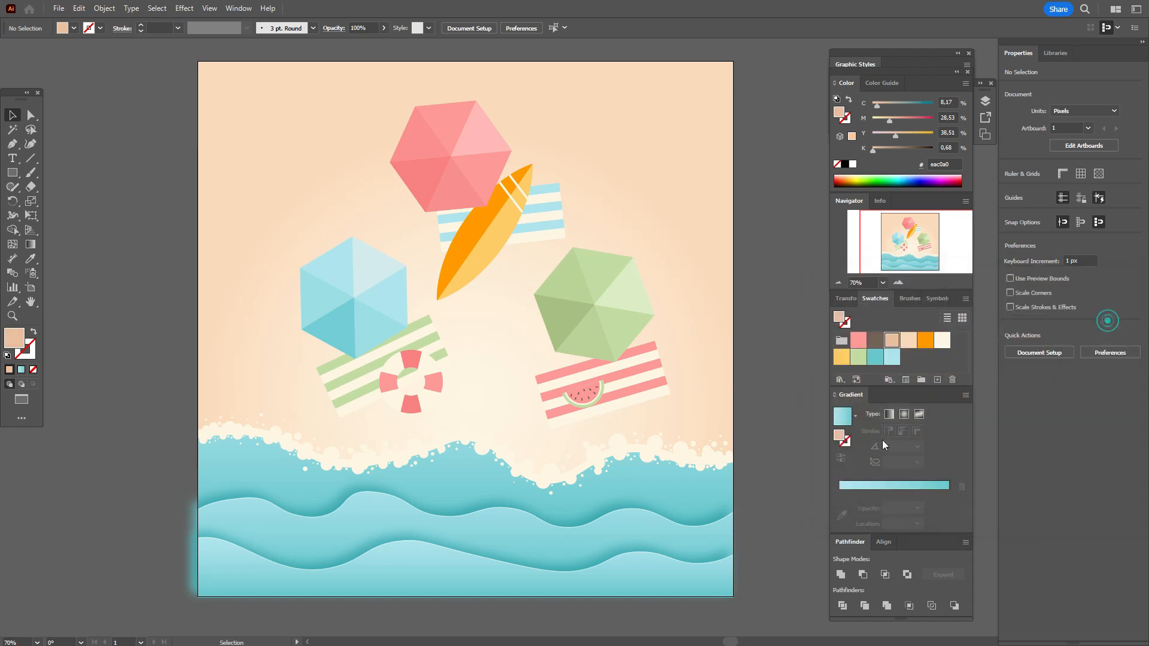
Give the topmost wave a drop shadow in tan eac0a0 with X and Y offsets of -10 px and a 9 px blur
click(713, 485)
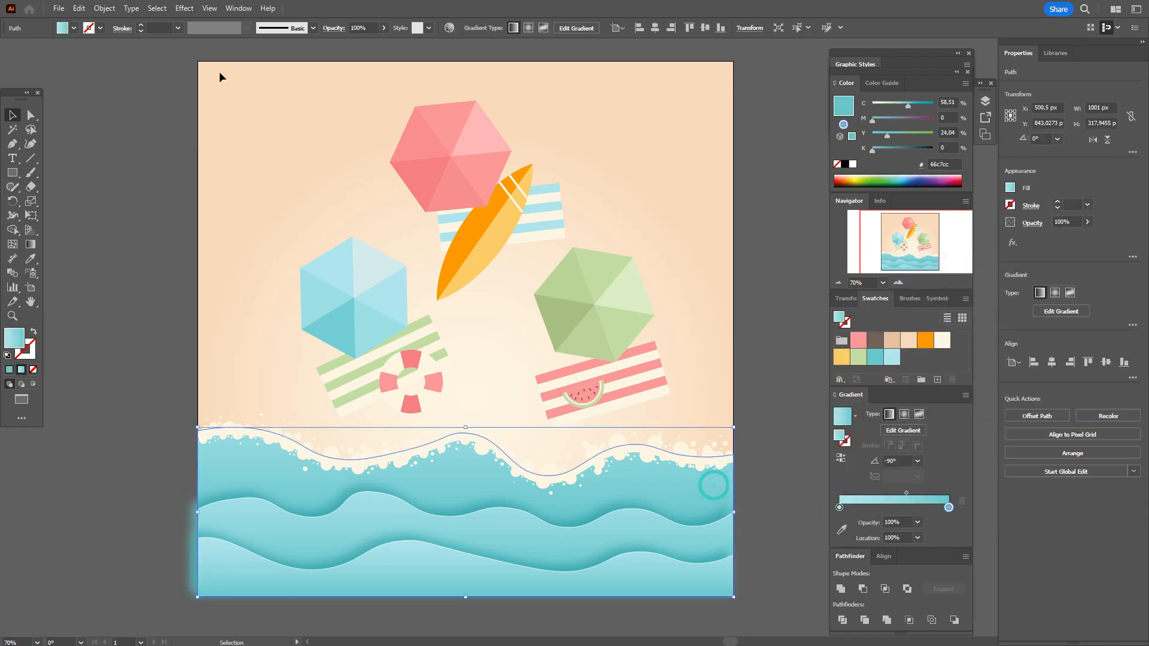
click(184, 8)
mouse_move(260, 144)
click(392, 146)
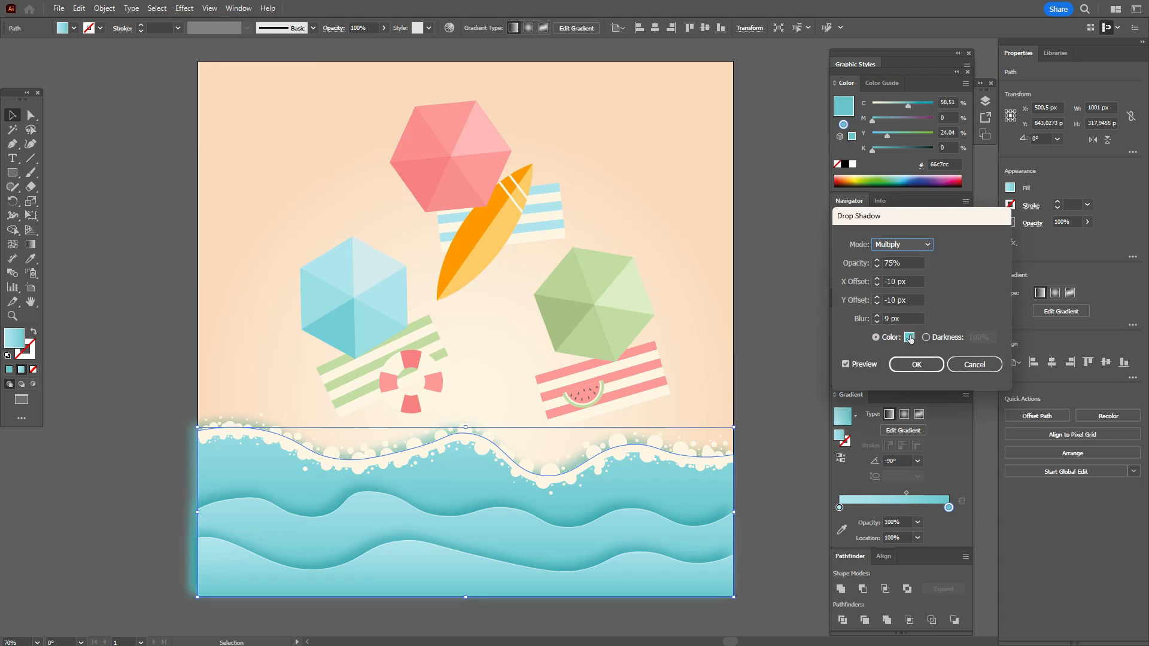
click(909, 337)
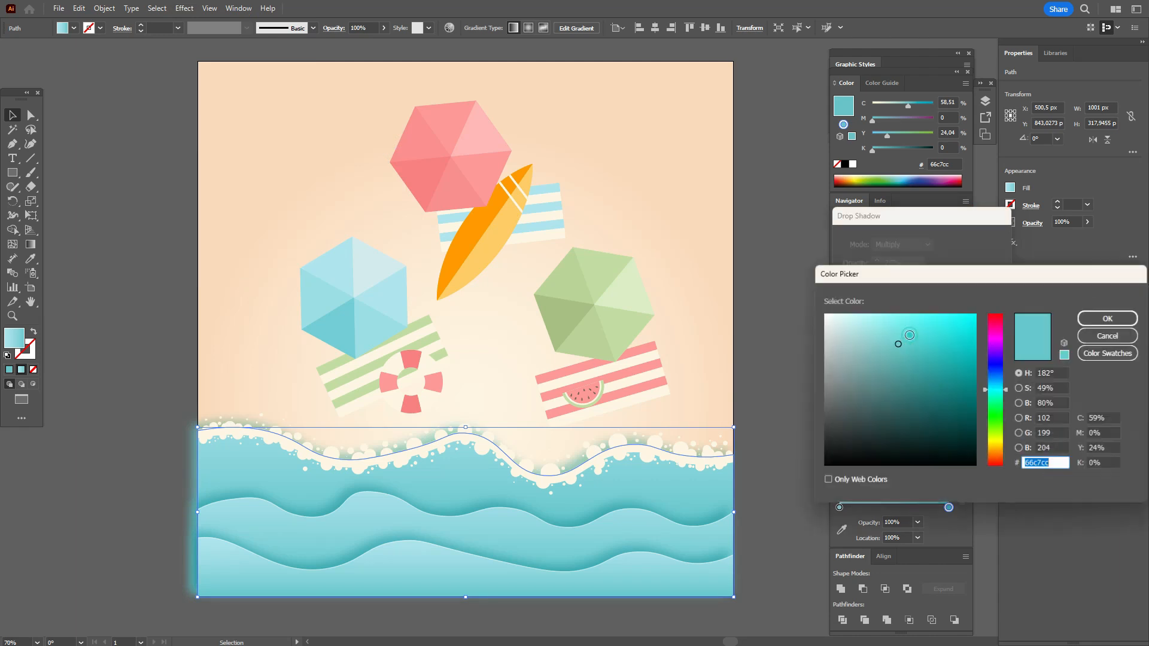
click(1108, 318)
click(938, 367)
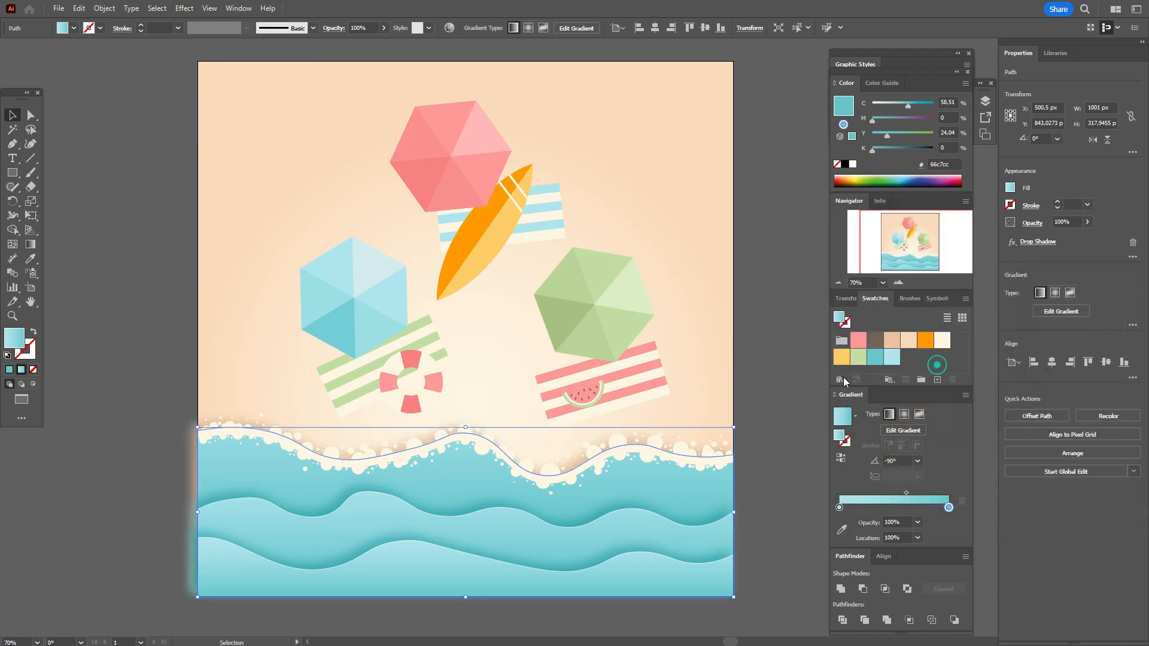
click(801, 360)
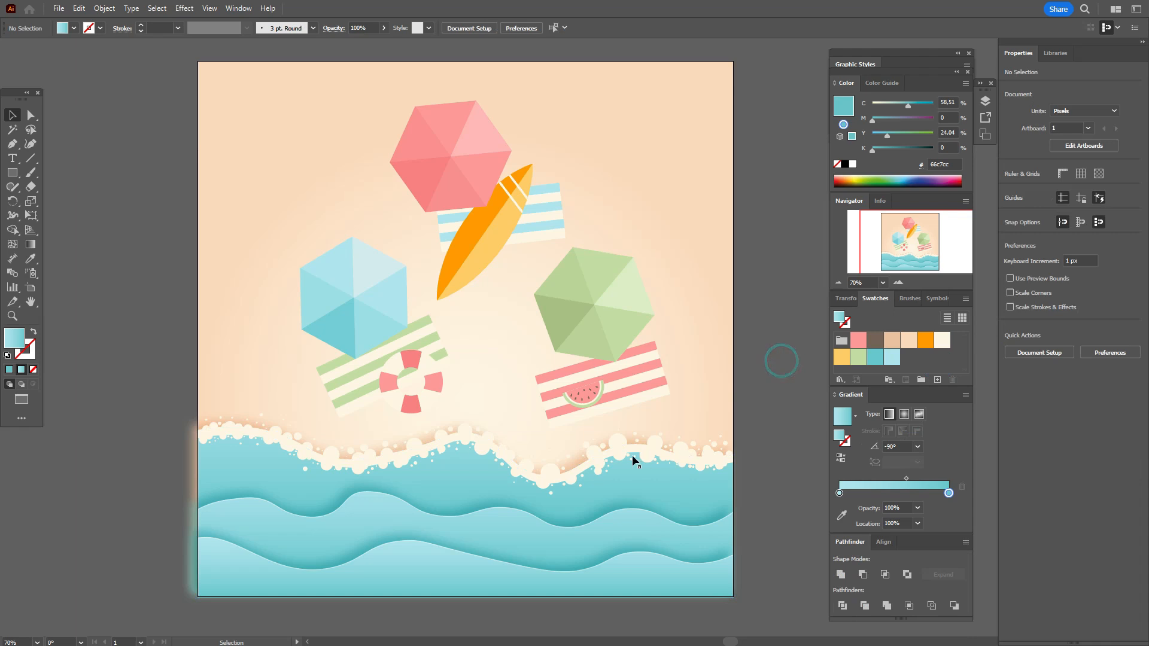
Add small cream foam circles with the Ellipse tool along the shoreline below the watermelon towel, including one about 5 px wide
click(617, 441)
key(z)
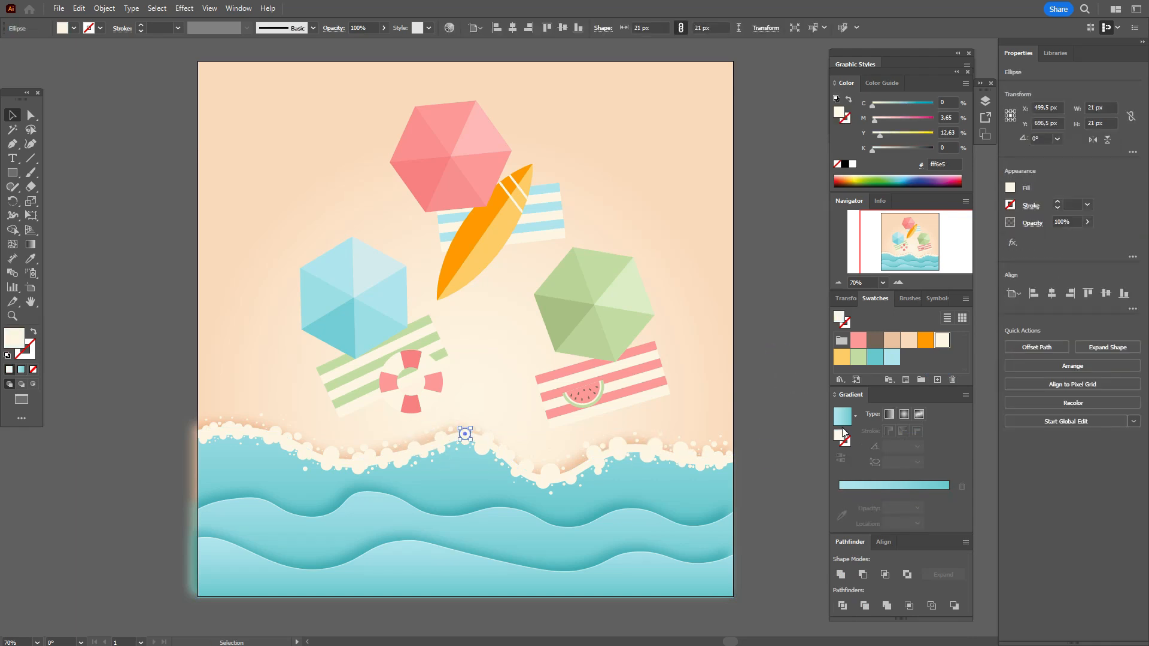
click(461, 402)
click(525, 401)
key(l)
click(631, 257)
key(ctrl+=)
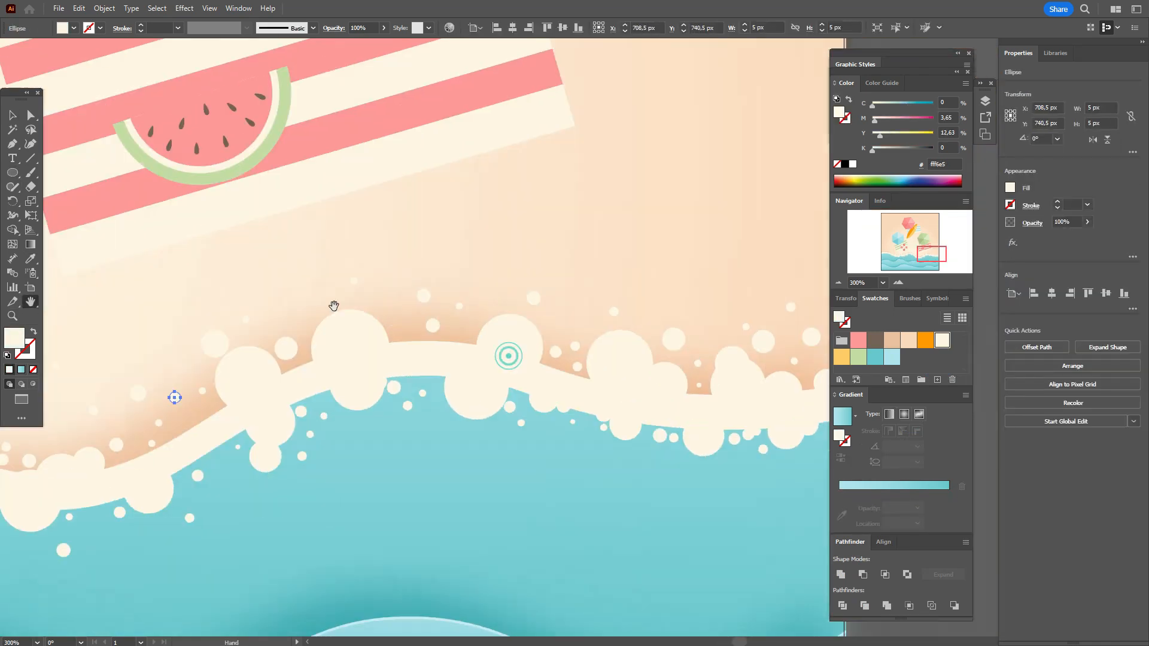
key(ctrl+0)
key(v)
Give the blue striped towel a tan drop shadow with a -10 px X offset, 10 px Y offset and 9 px blur
click(494, 250)
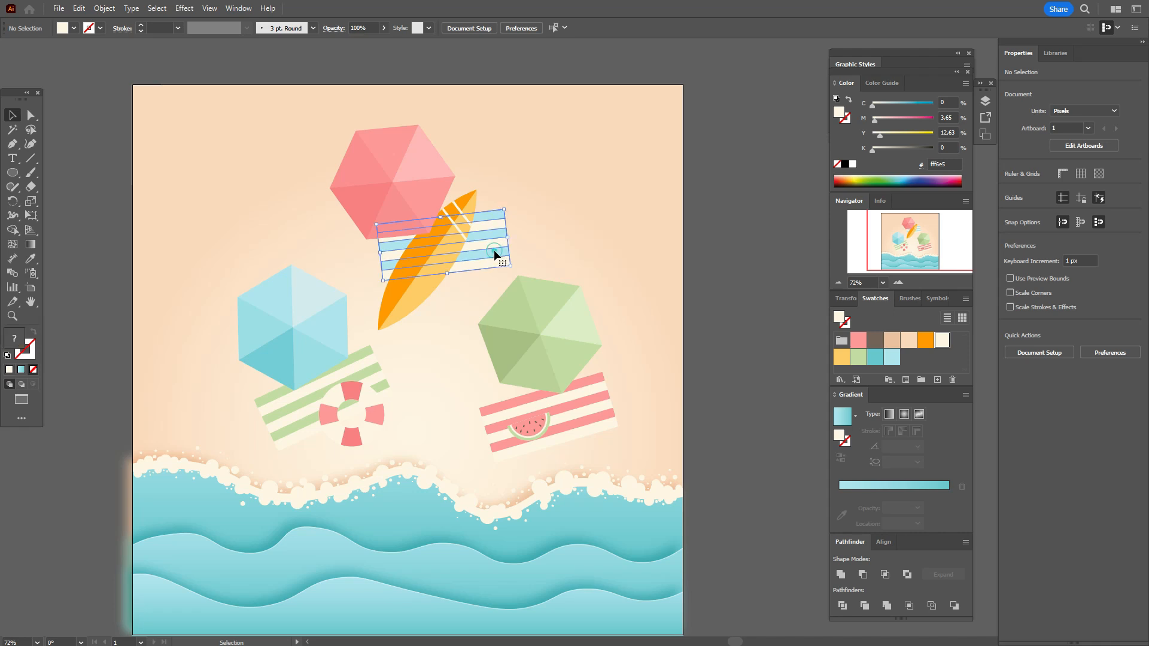
click(177, 11)
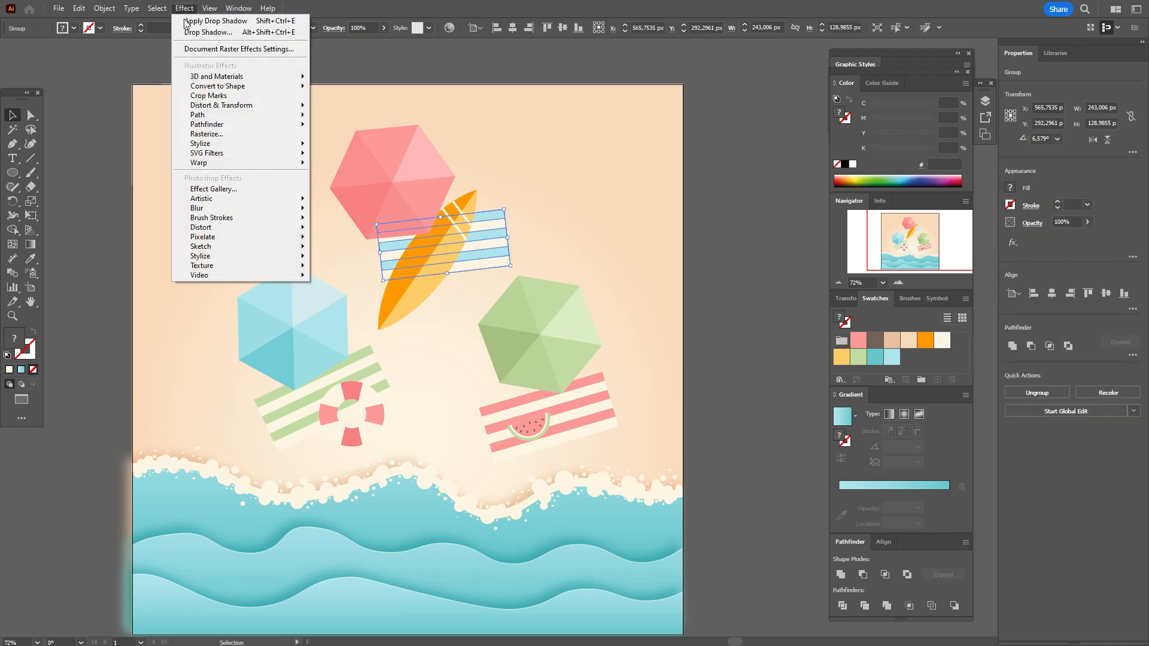
mouse_move(305, 144)
click(353, 149)
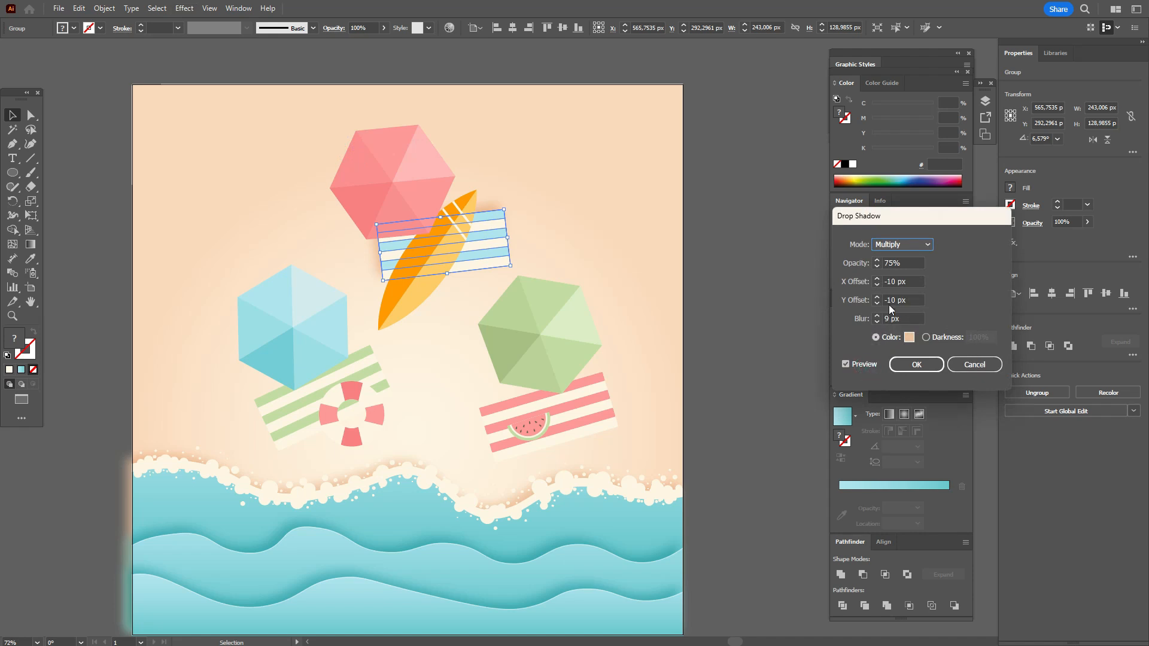
double_click(896, 300)
text(10)
click(868, 354)
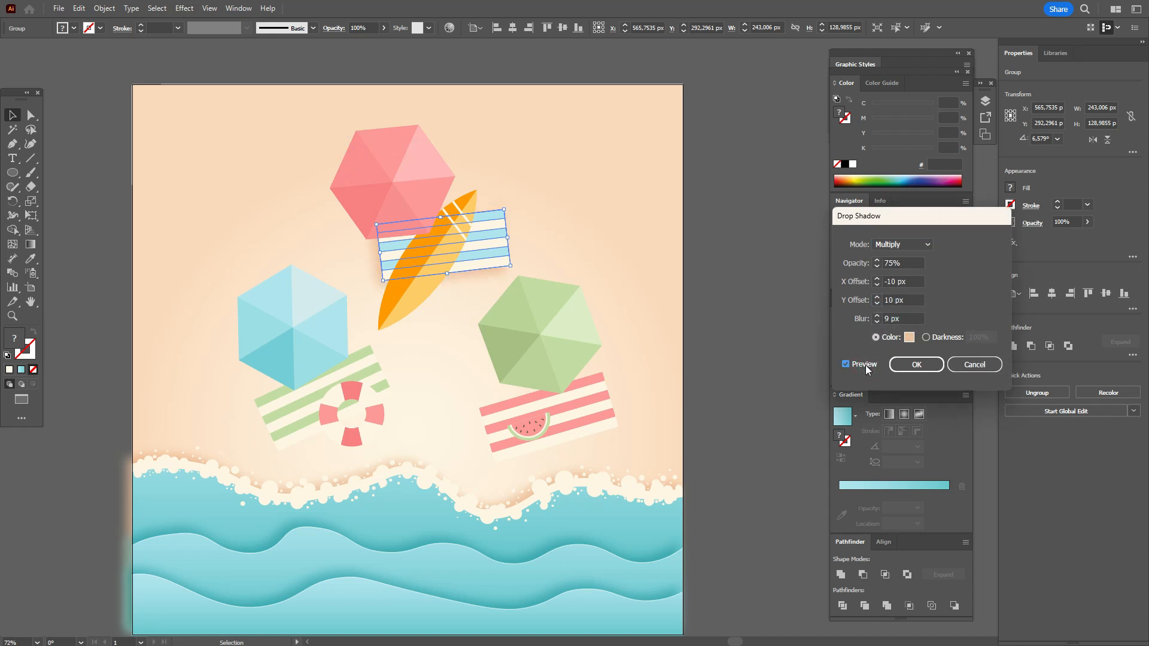
click(916, 366)
Apply the tan drop shadow with -10 px X, 10 px Y and 9 px blur to the green striped towel
click(284, 443)
click(185, 8)
mouse_move(232, 151)
click(365, 146)
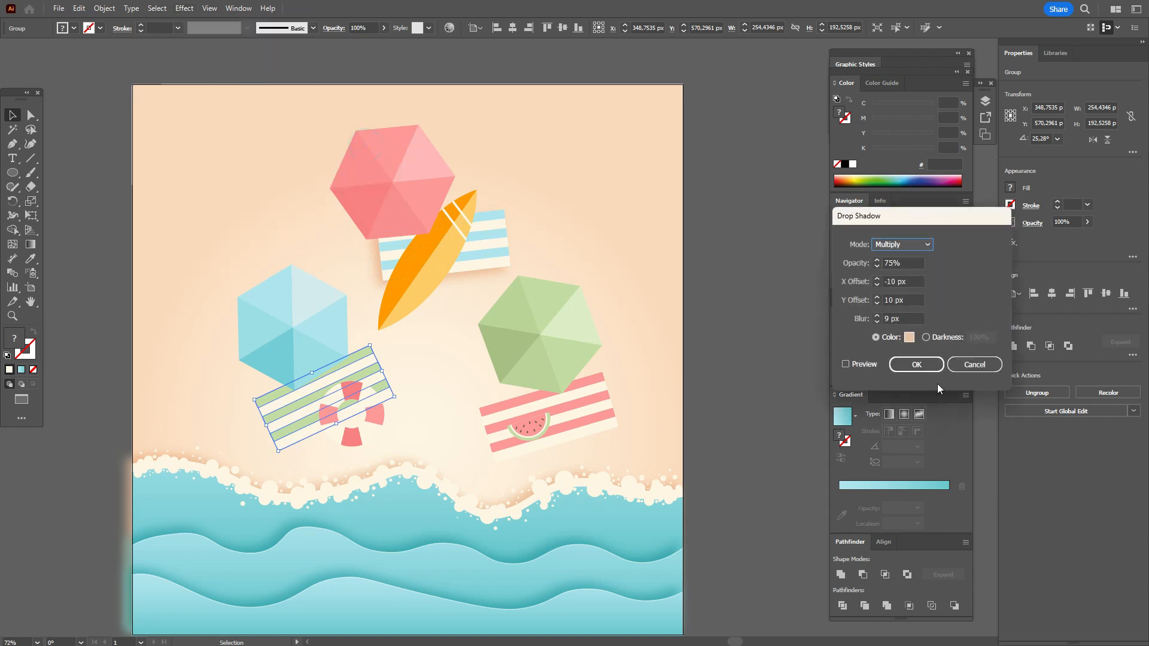
click(916, 366)
Apply the tan drop shadow with -10 px X, 10 px Y and 9 px blur to the pink striped towel
click(592, 417)
click(184, 8)
mouse_move(258, 152)
click(383, 147)
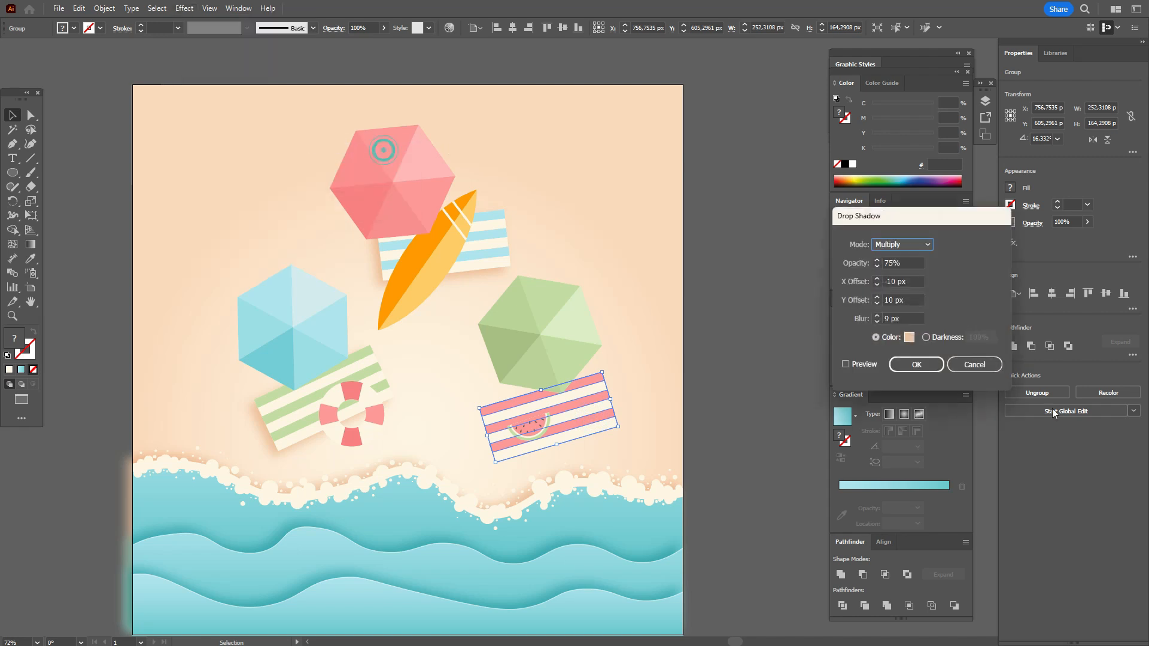
click(942, 372)
Apply the tan drop shadow with -10 px X, 10 px Y and 9 px blur to the orange surfboard
click(457, 247)
click(192, 12)
mouse_move(255, 145)
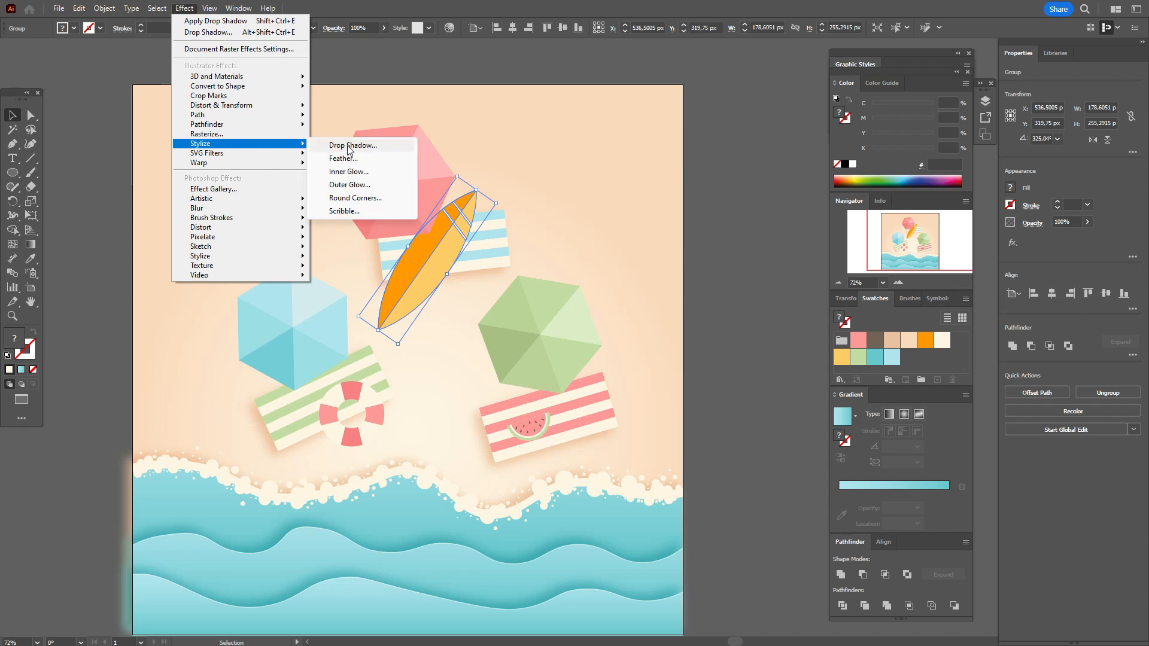
click(349, 148)
click(920, 363)
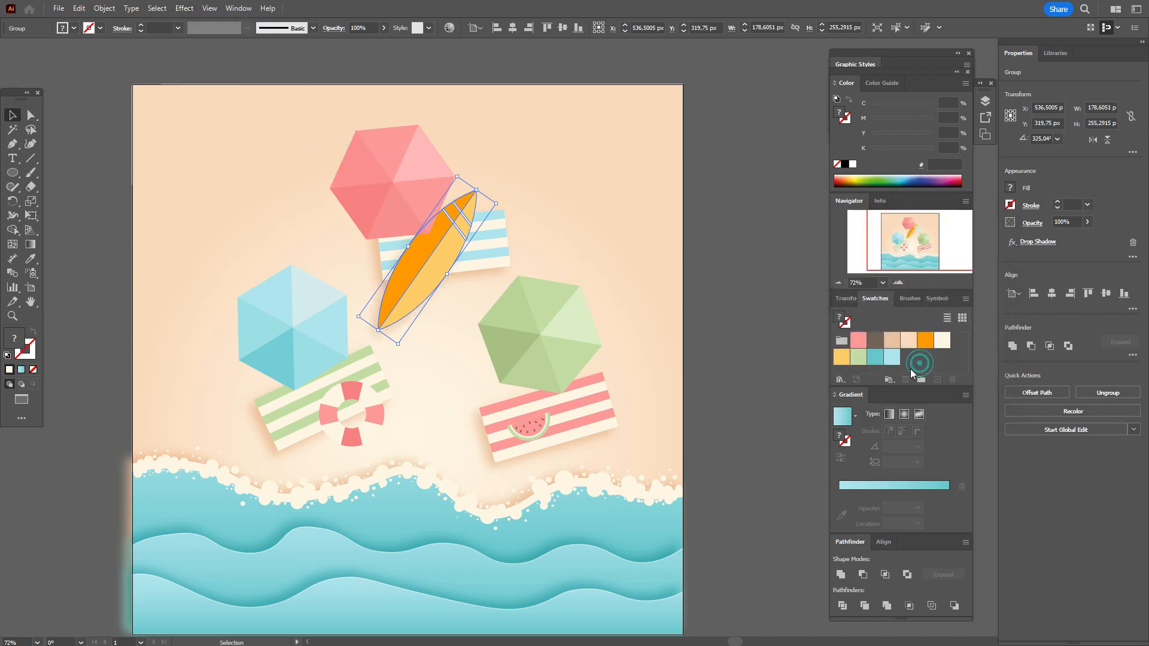
Apply the tan drop shadow with -10 px X, 10 px Y and 9 px blur to the swim ring
click(364, 426)
click(185, 9)
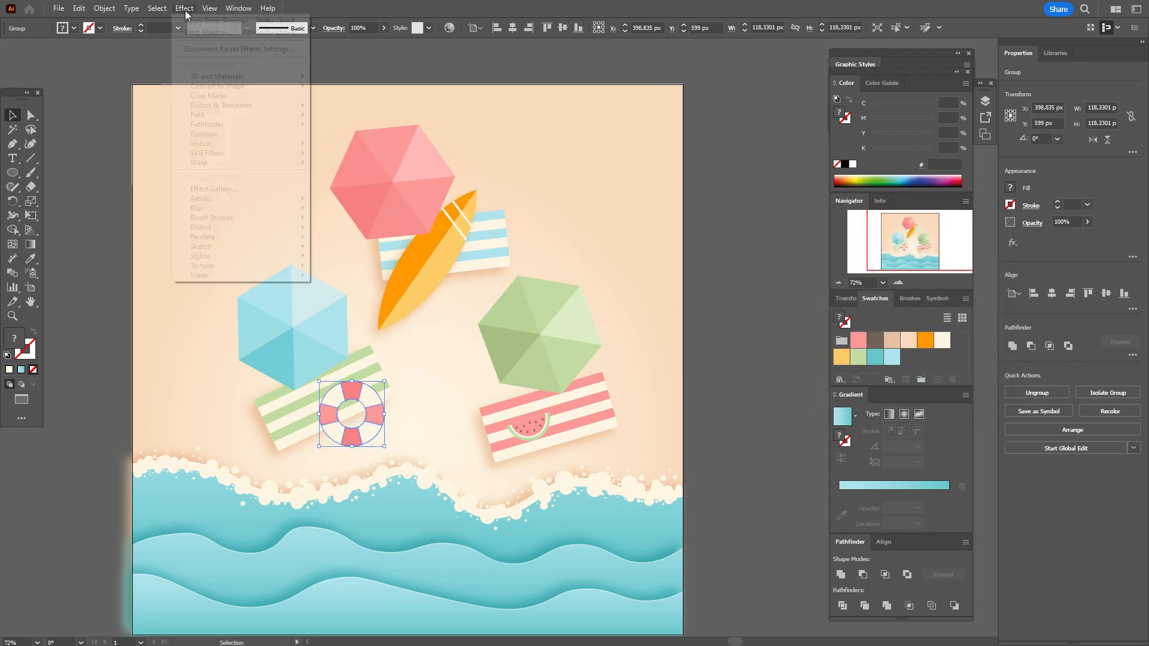
mouse_move(250, 141)
click(386, 146)
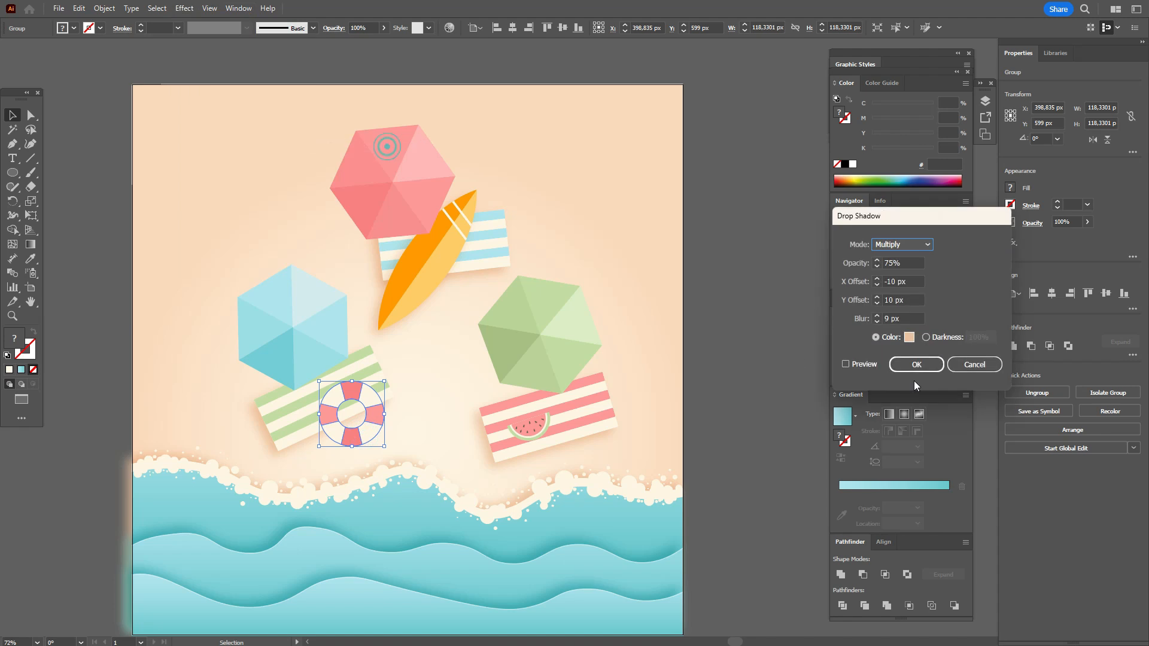
click(912, 365)
Apply the tan drop shadow with -10 px X, 10 px Y and 9 px blur to the watermelon slice group
click(541, 424)
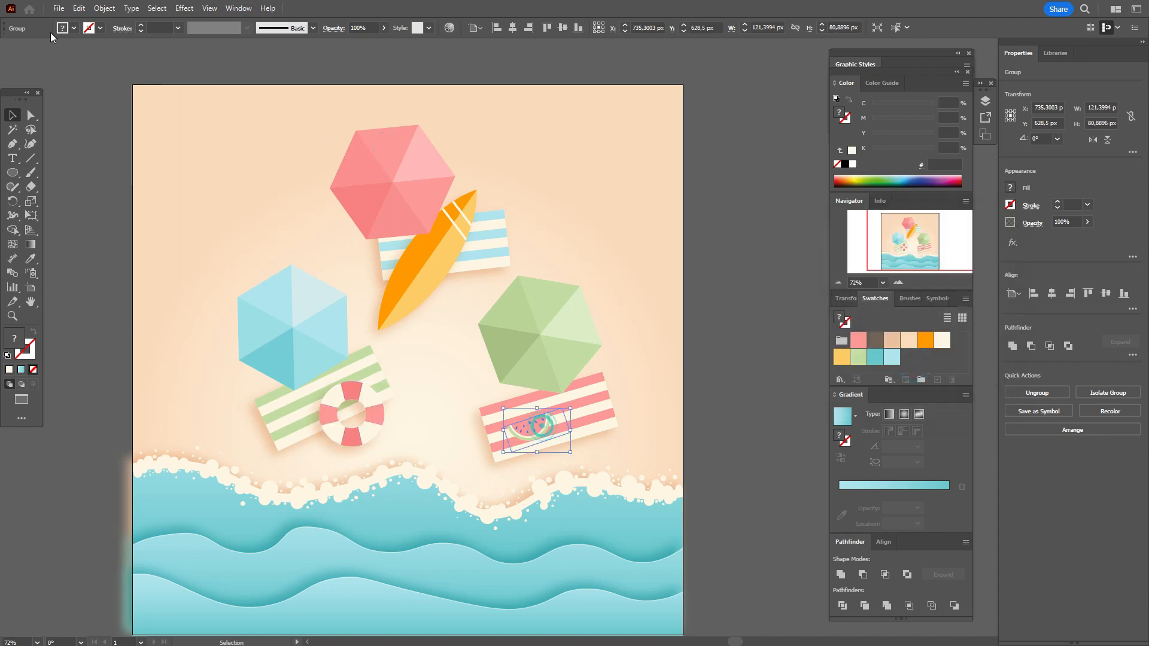
click(185, 8)
mouse_move(260, 145)
click(364, 147)
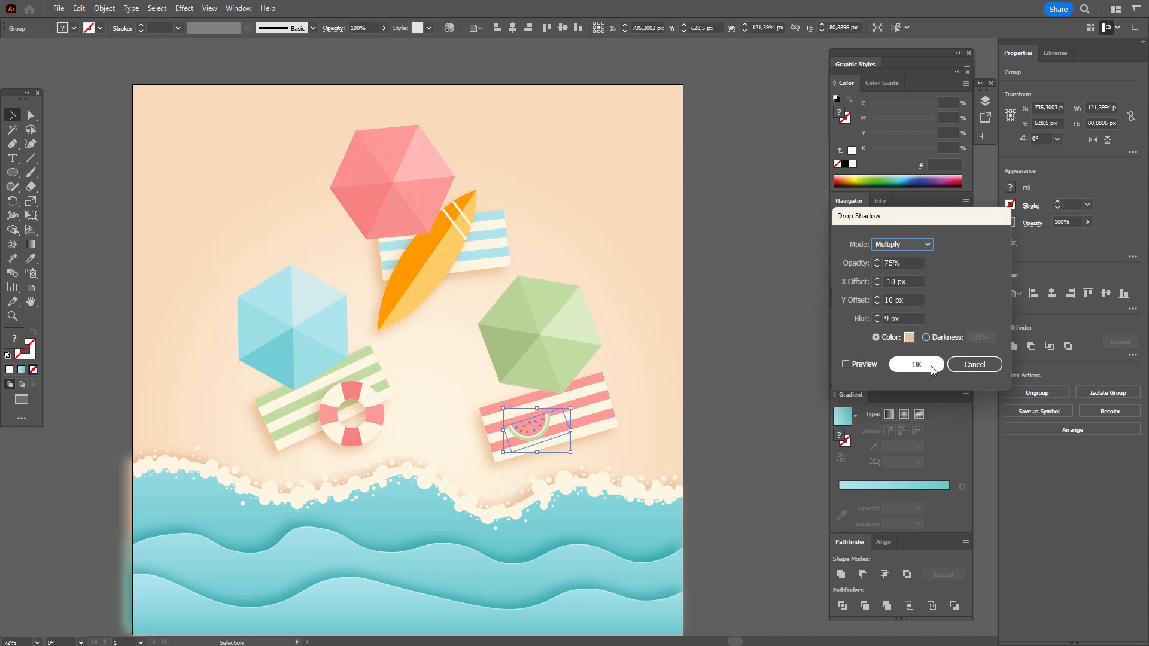
click(929, 366)
click(748, 366)
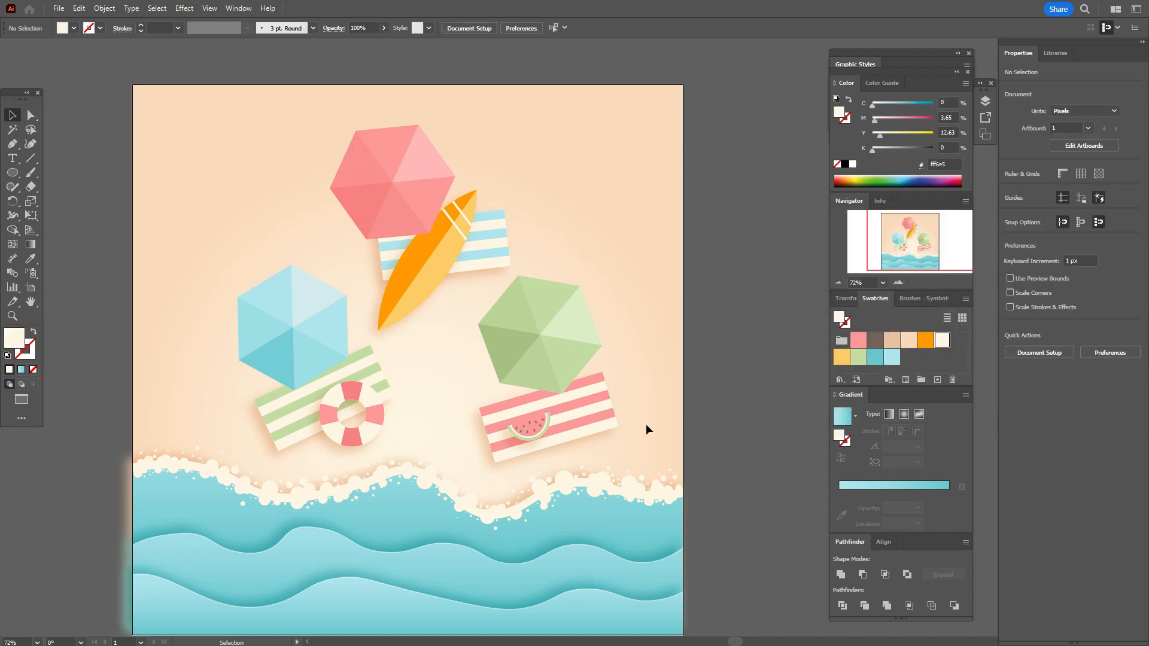
click(536, 425)
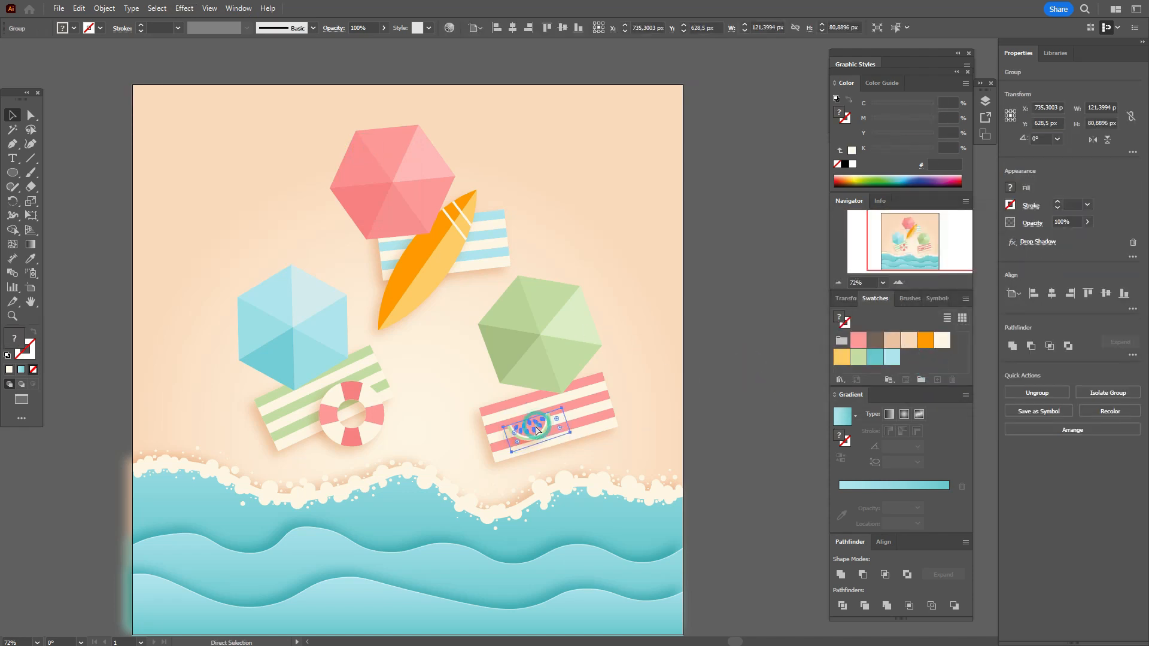
click(736, 398)
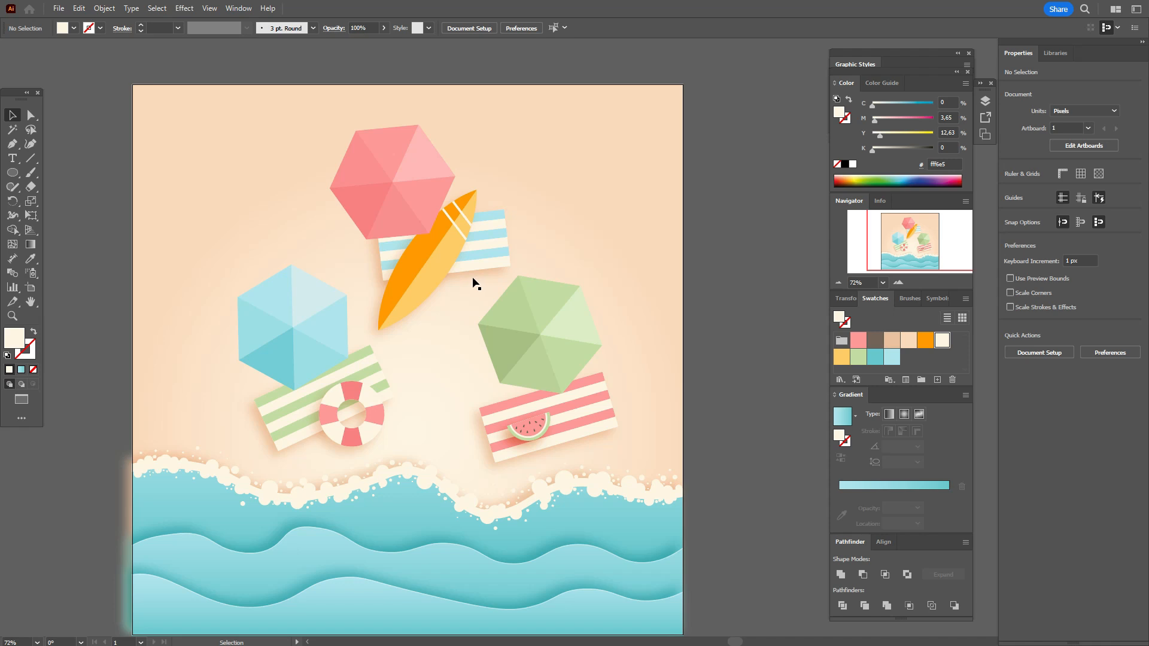
Draw a four-sided shadow shape about 289 x 324 px with the Pen tool, extending down-left from the pink parasol's outer corners
click(12, 143)
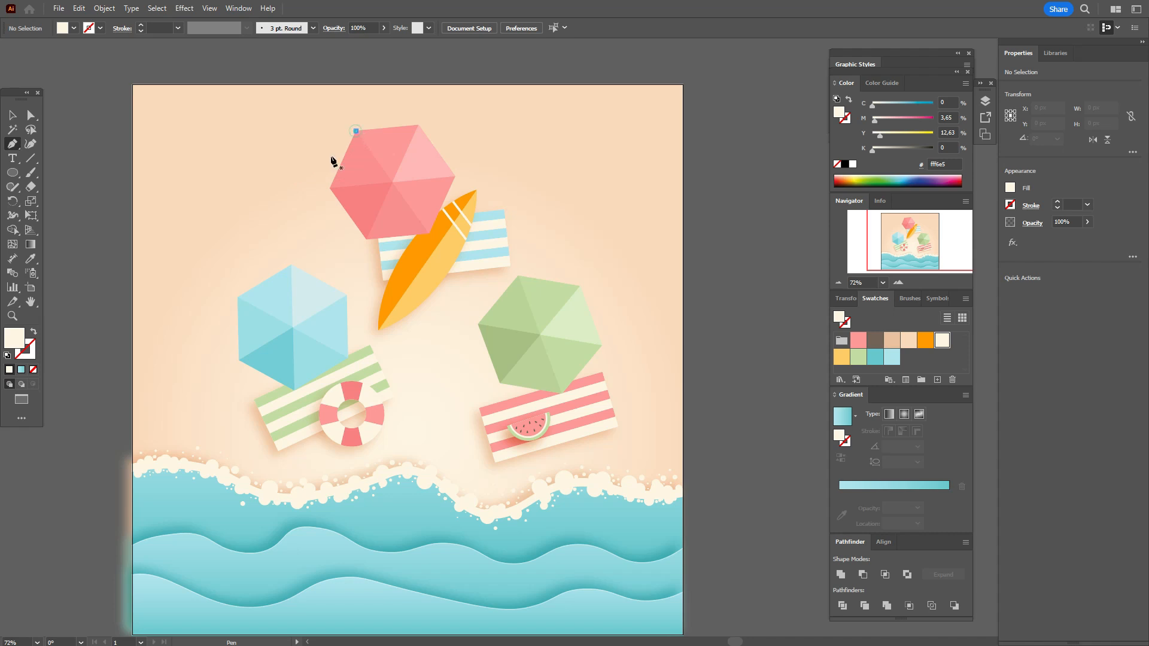
click(356, 131)
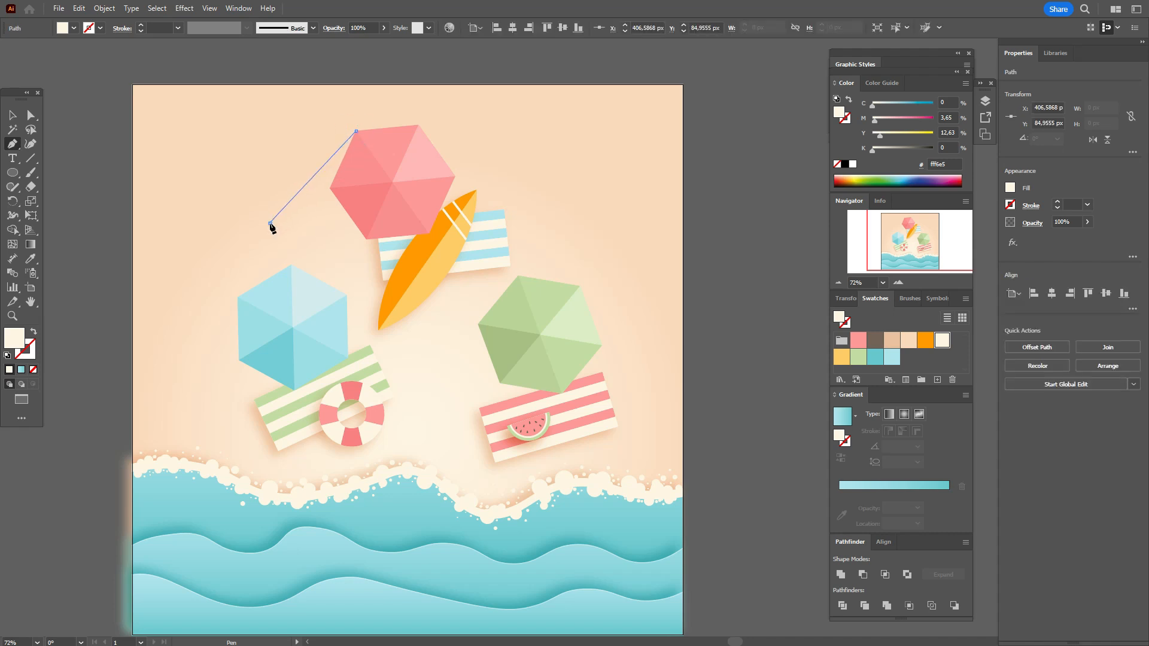
click(270, 223)
click(357, 309)
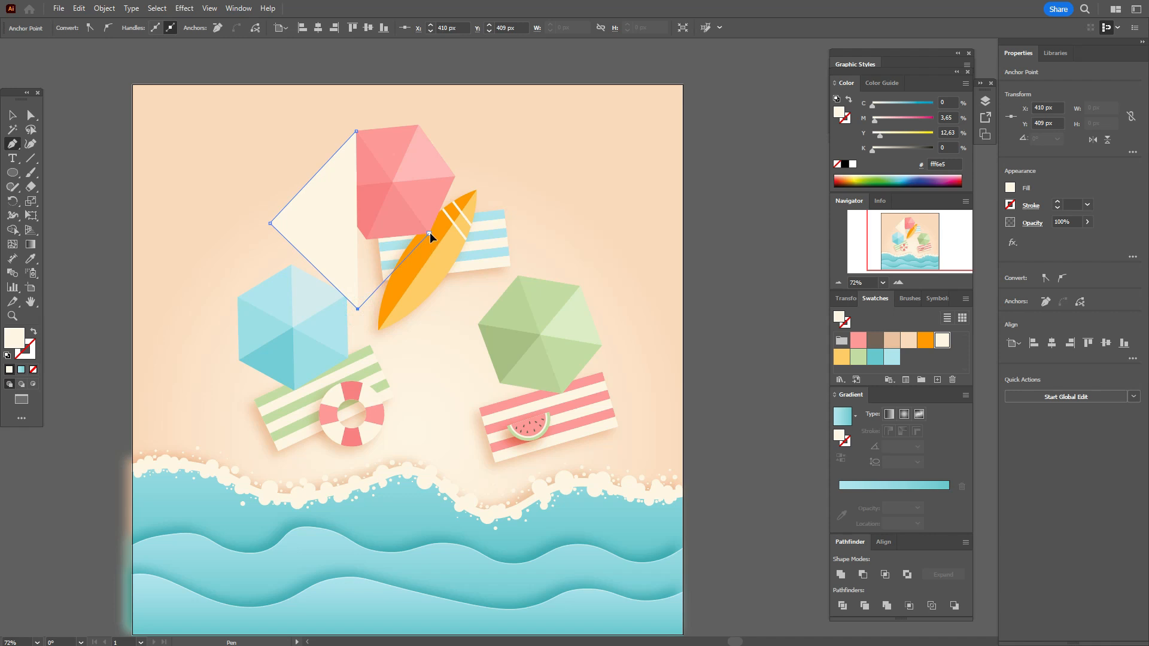
click(428, 233)
click(355, 130)
click(12, 115)
click(32, 115)
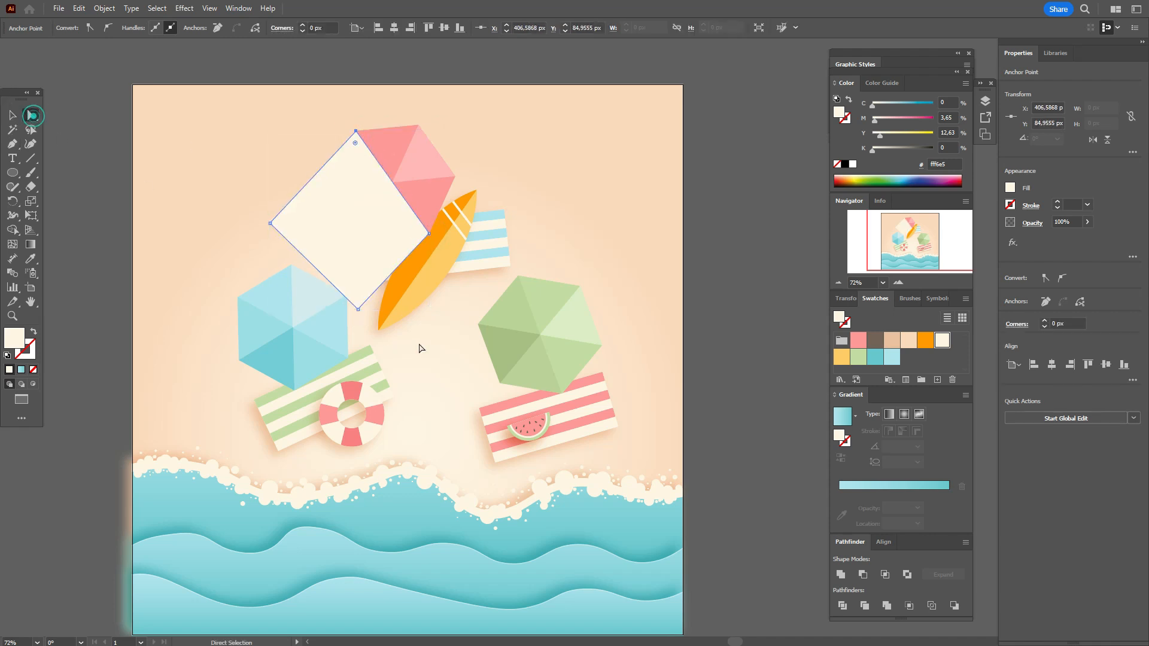
click(12, 115)
Bring the pink parasol group to the front so it overlaps the shadow shape
key(ctrl+bracketleft)
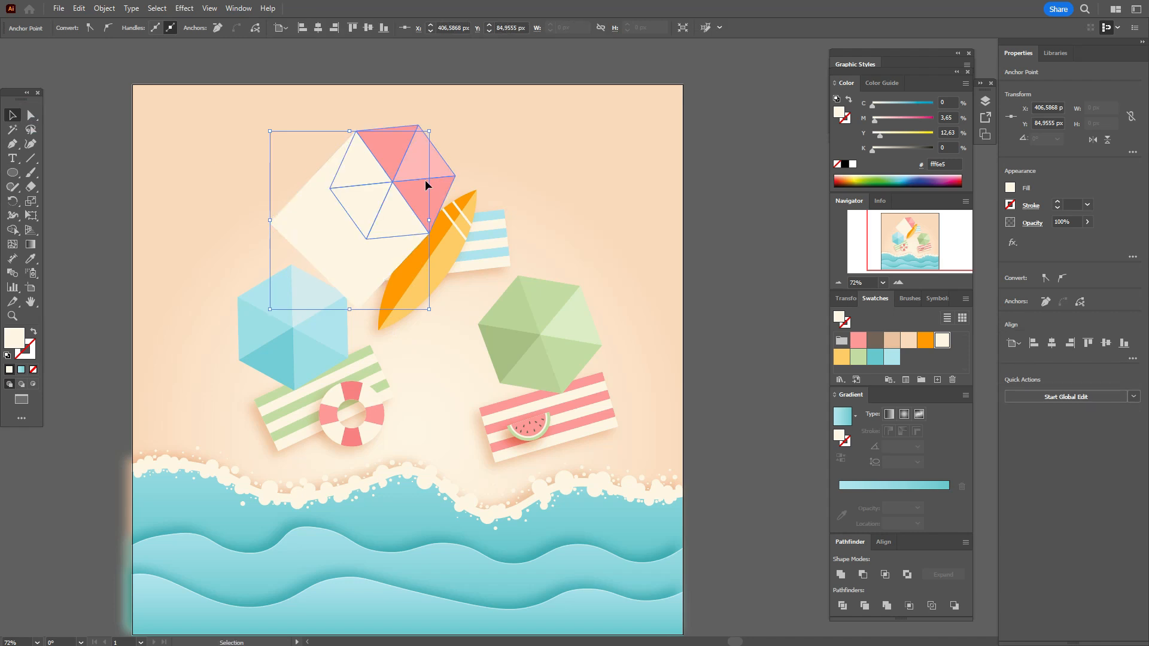
right_click(426, 181)
mouse_move(521, 443)
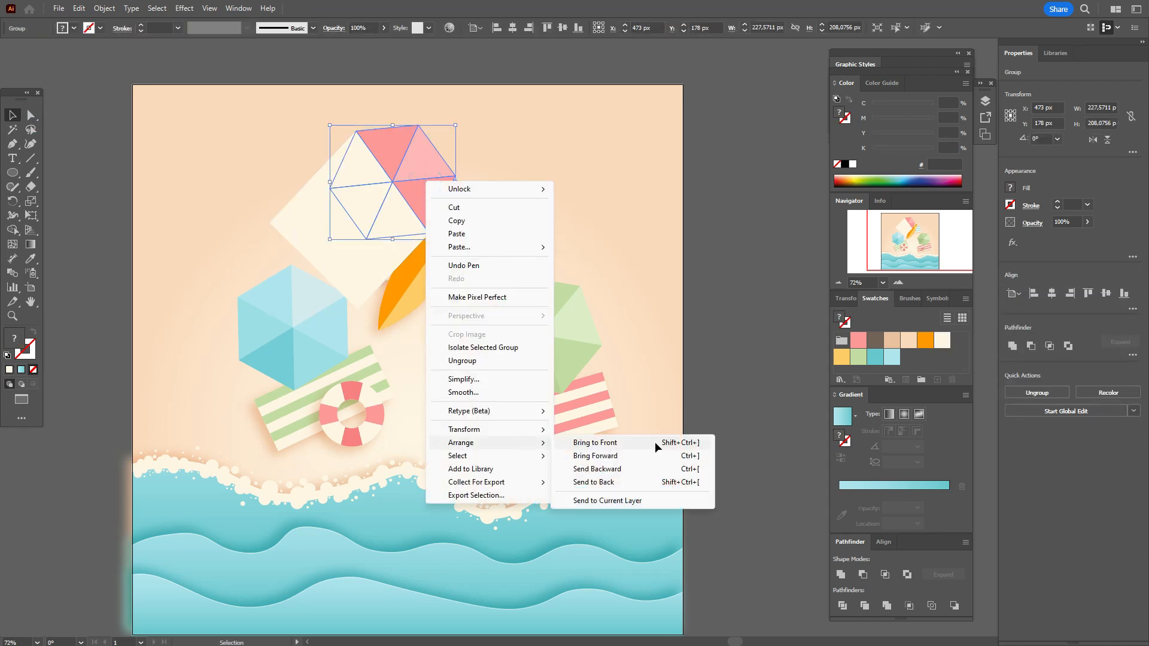
click(655, 443)
Fill the shadow shape with a white-to-tan linear gradient, running diagonally from white at its far end to tan under the pink parasol
click(362, 252)
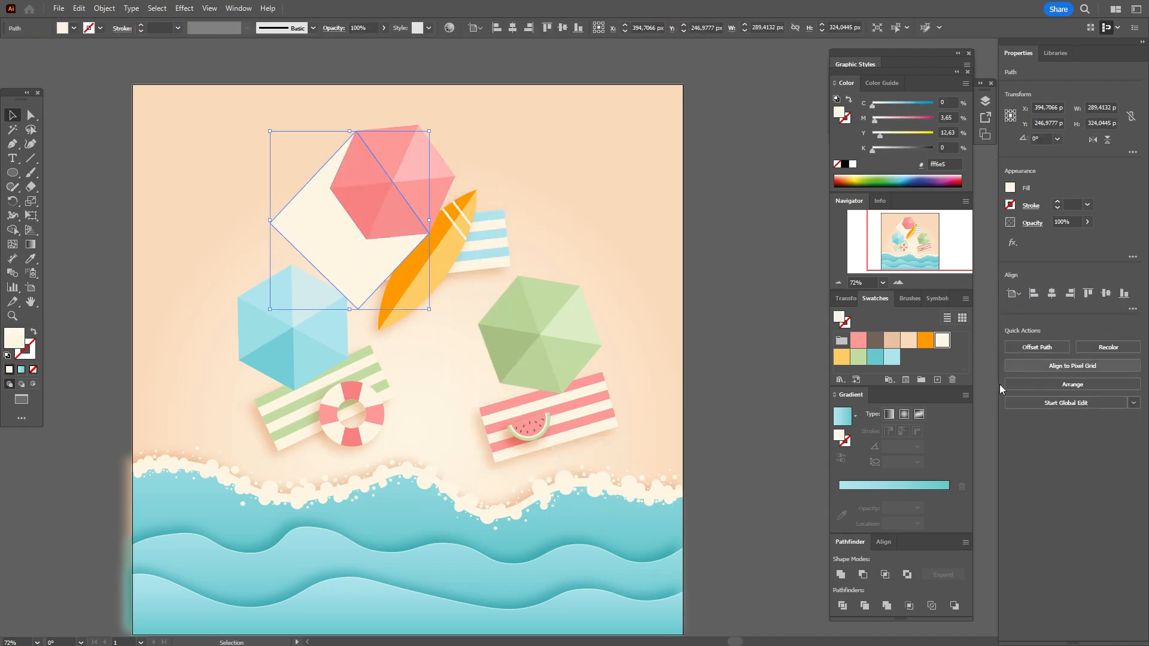
click(889, 415)
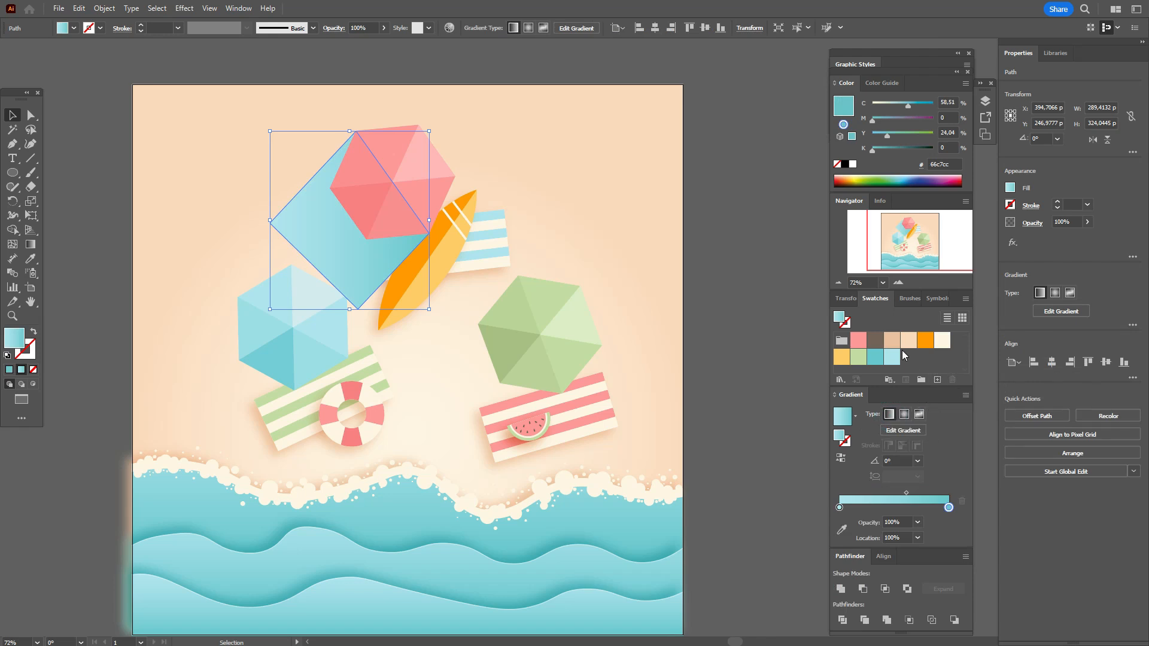
drag(901, 350, 951, 511)
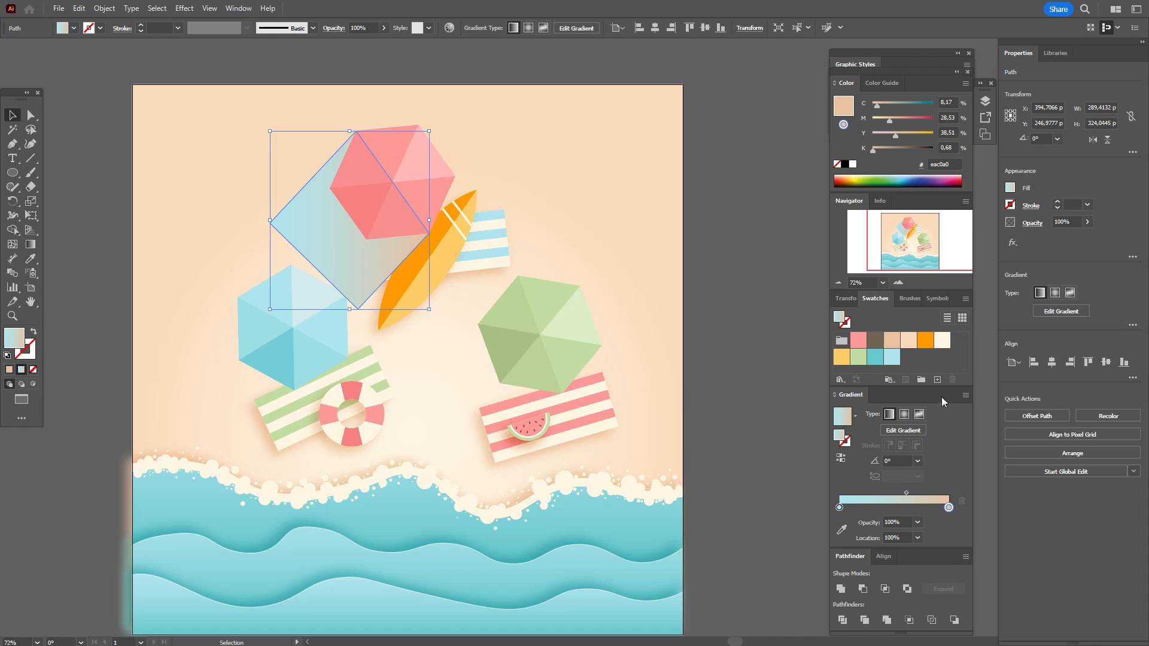
click(889, 379)
click(913, 377)
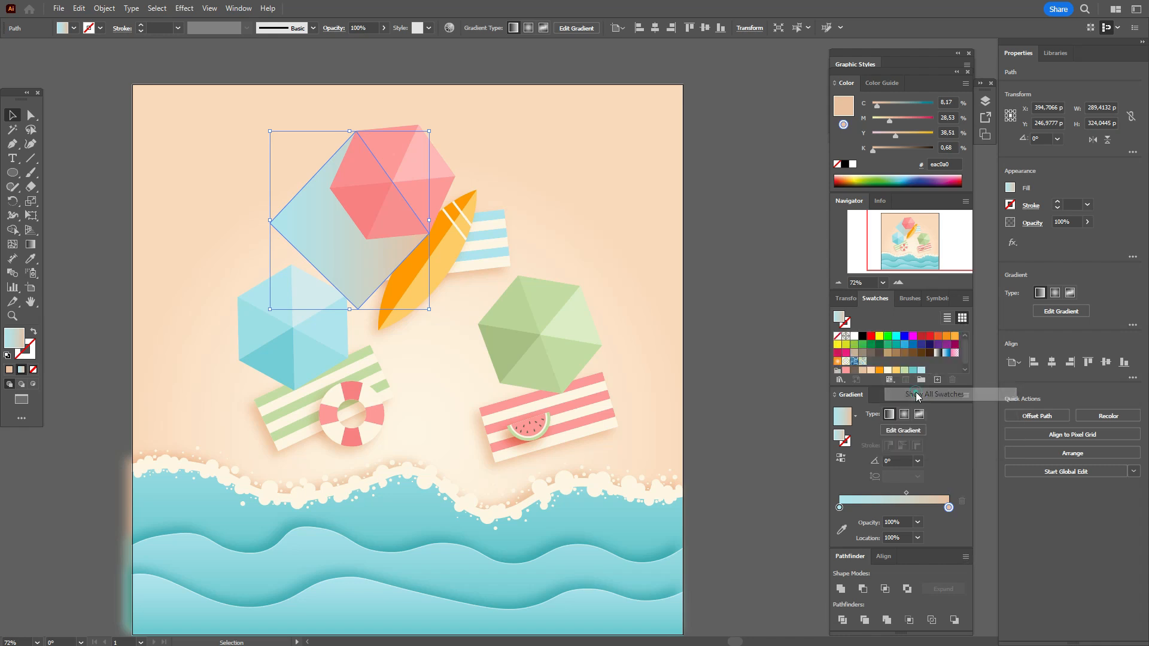
drag(854, 336, 840, 507)
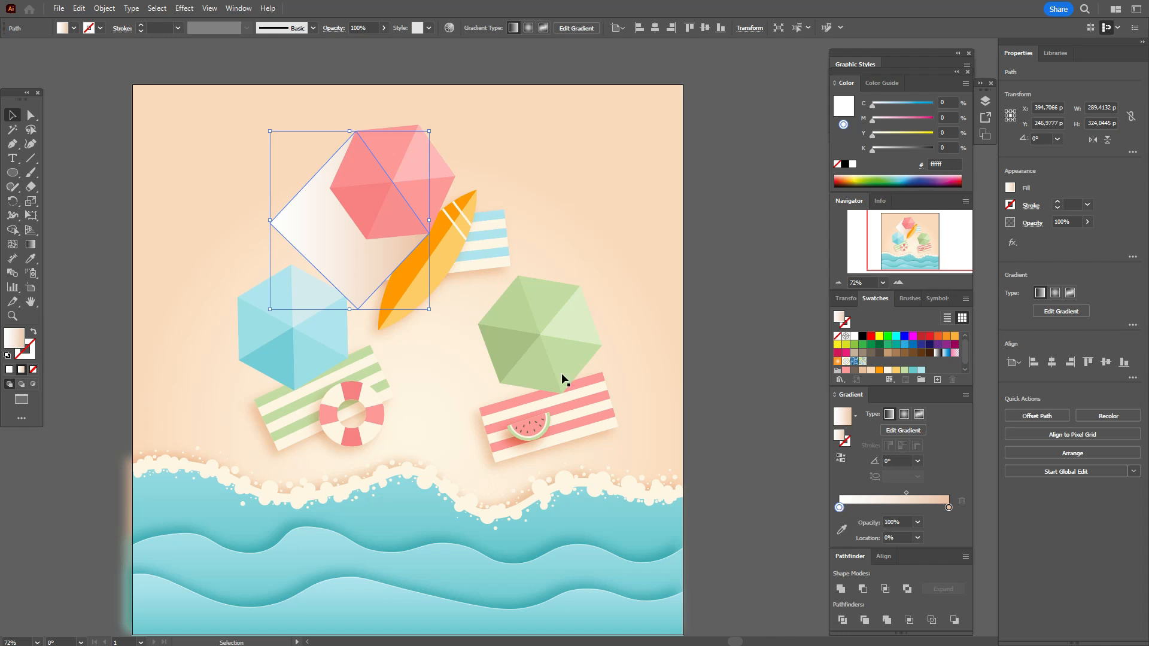
key(g)
drag(299, 285, 405, 166)
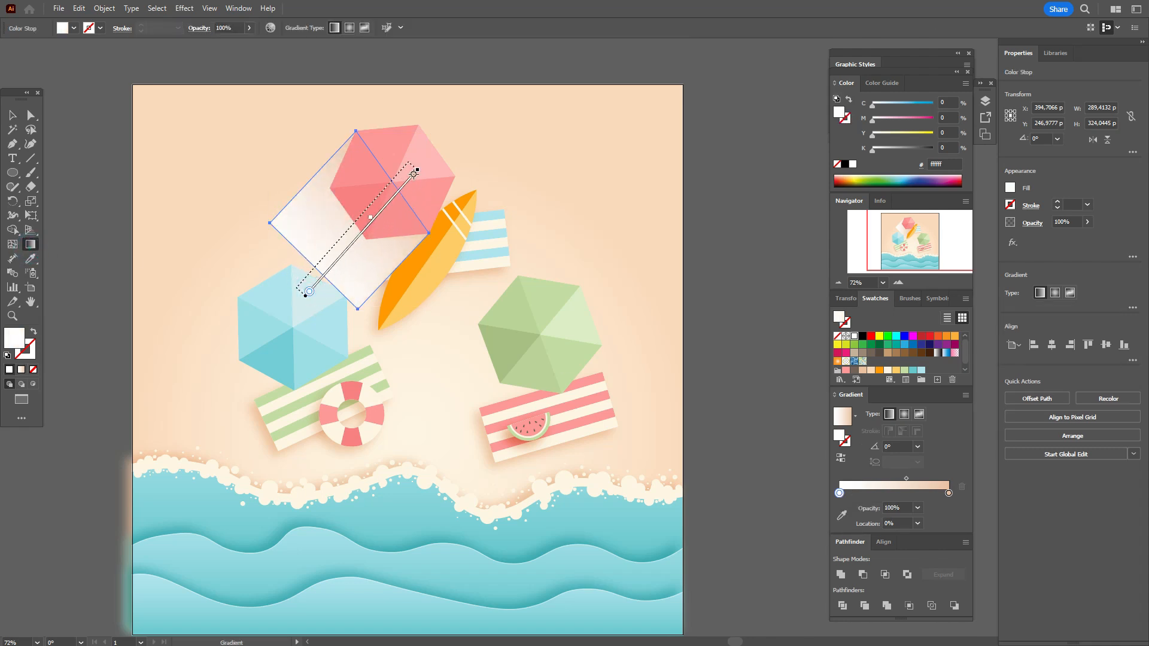
Set the blending mode of the pink parasol's shadow shape to Multiply
click(1030, 224)
click(1029, 225)
click(1033, 227)
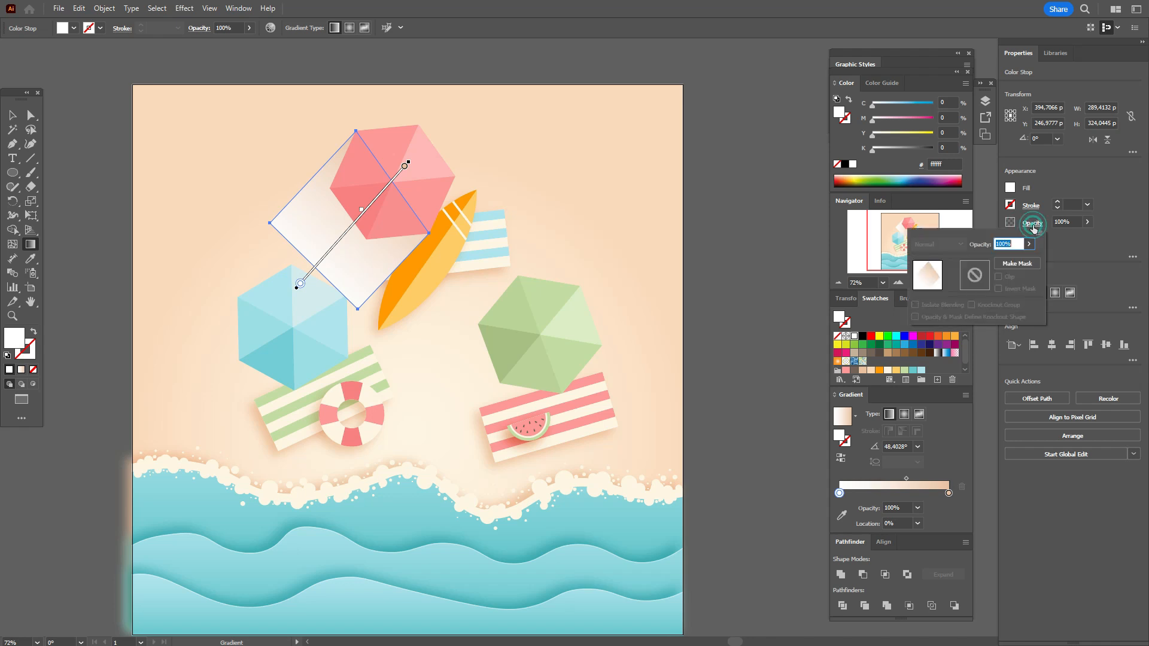
click(13, 115)
click(46, 133)
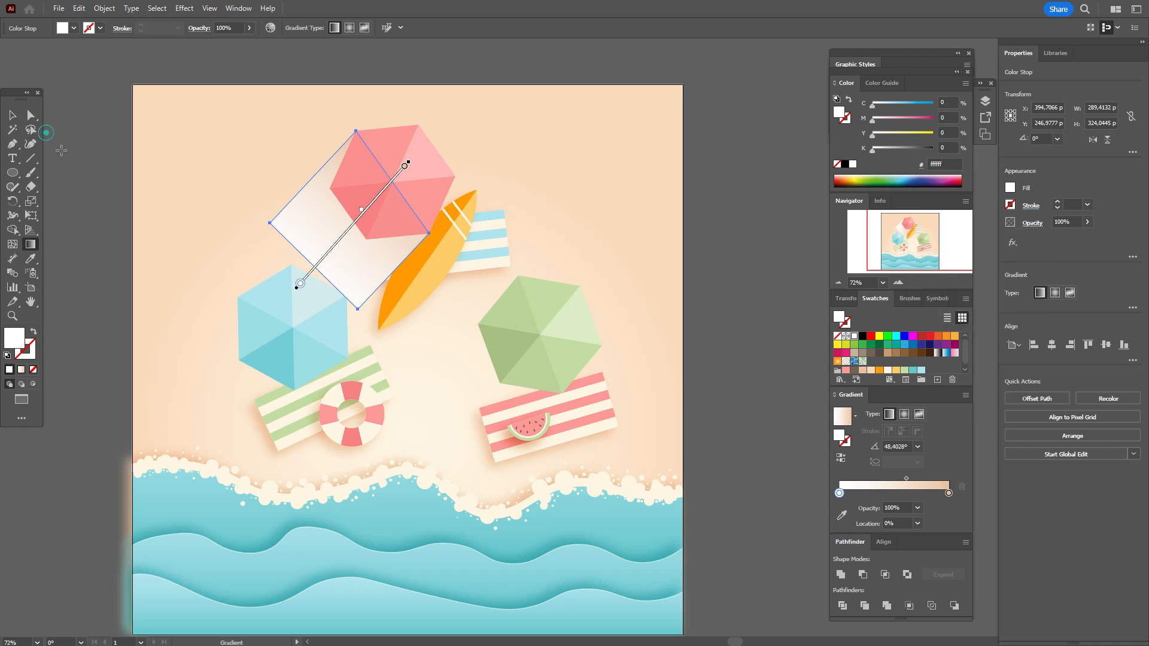
click(12, 116)
click(48, 135)
click(321, 239)
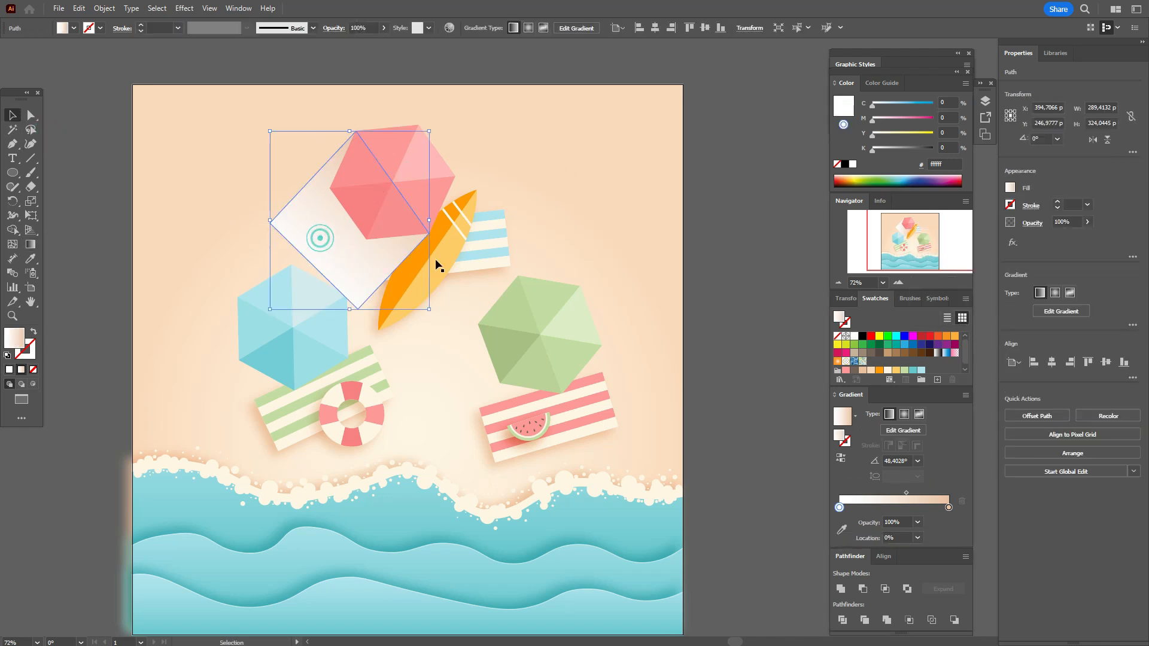
click(1032, 222)
click(936, 244)
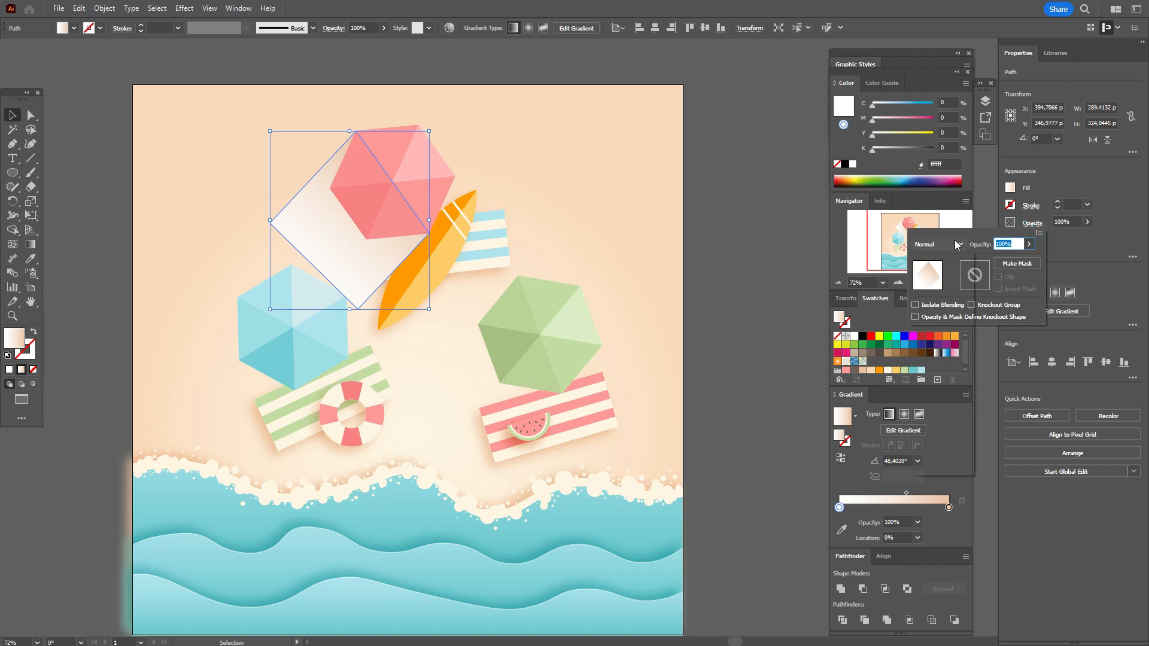
click(936, 286)
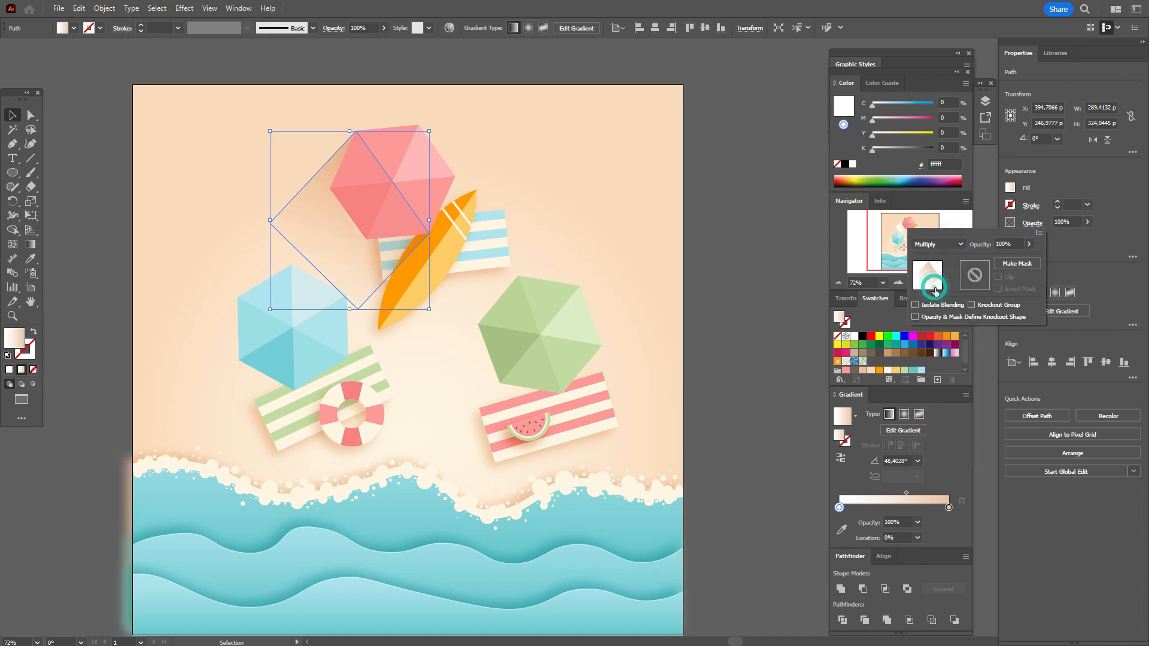
click(88, 204)
click(88, 205)
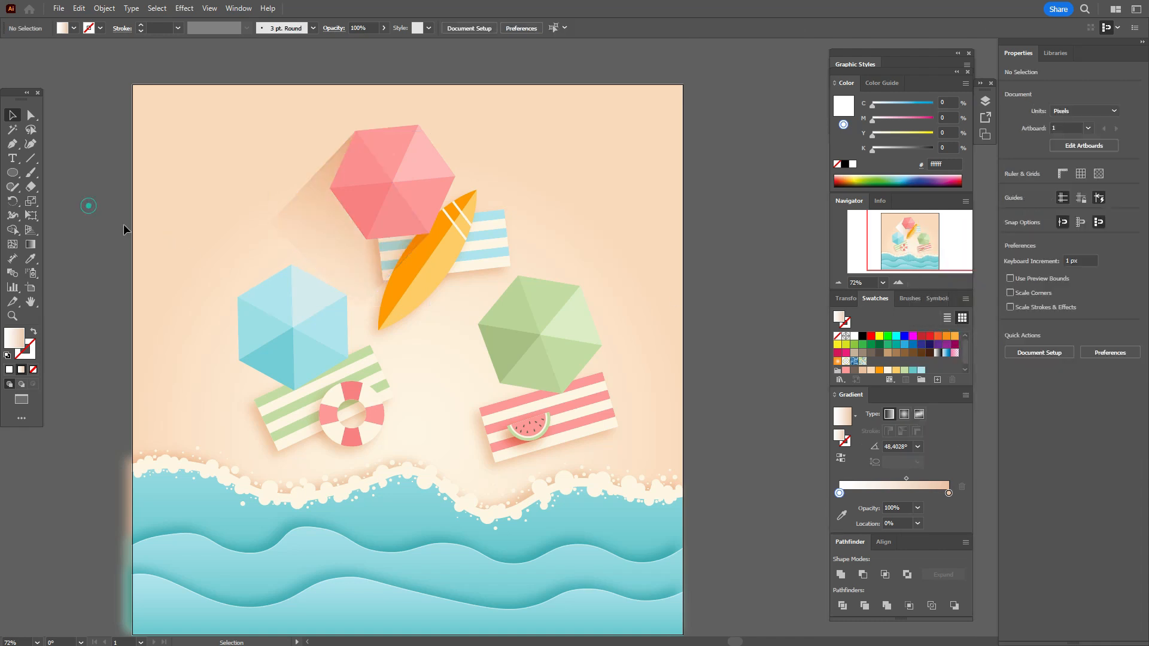
Shift the shadow's gradient closer to the pink parasol and move its midpoint toward the white end
click(332, 259)
key(g)
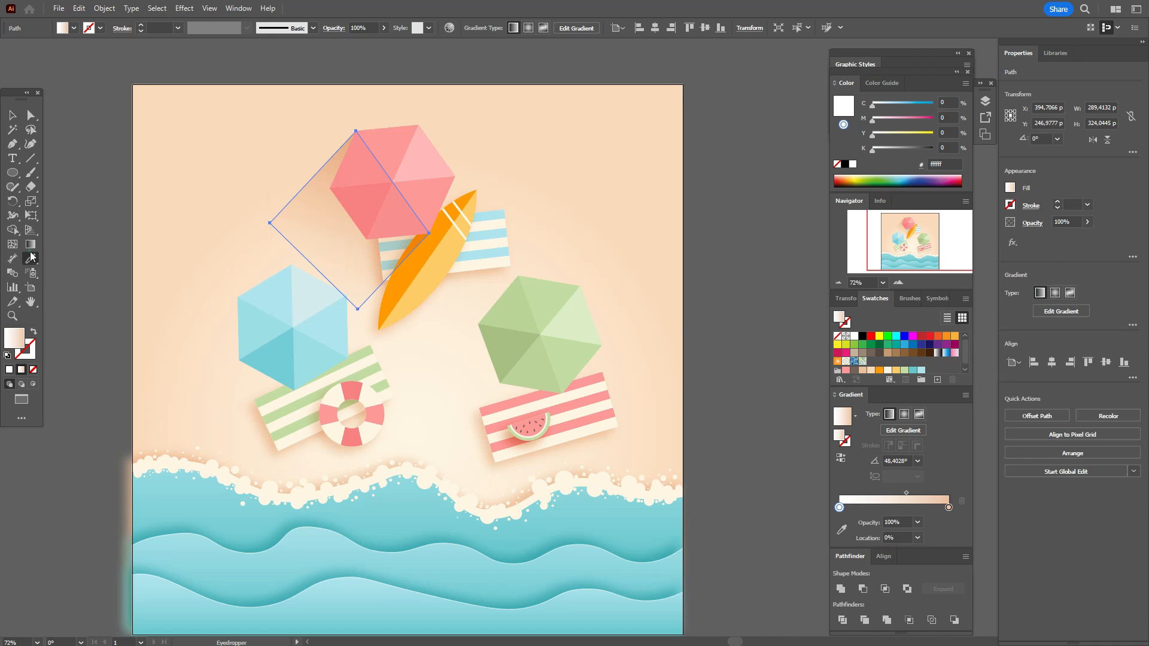
mouse_move(327, 251)
mouse_down()
mouse_move(362, 227)
mouse_move(355, 220)
mouse_up()
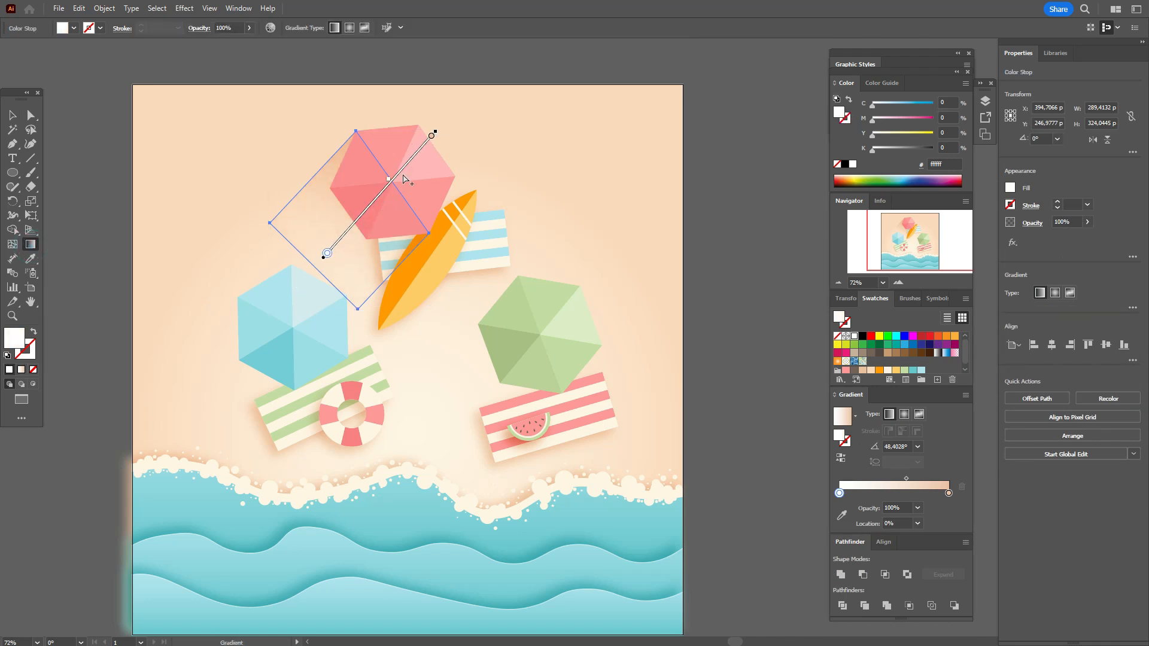
drag(356, 220, 366, 209)
click(11, 115)
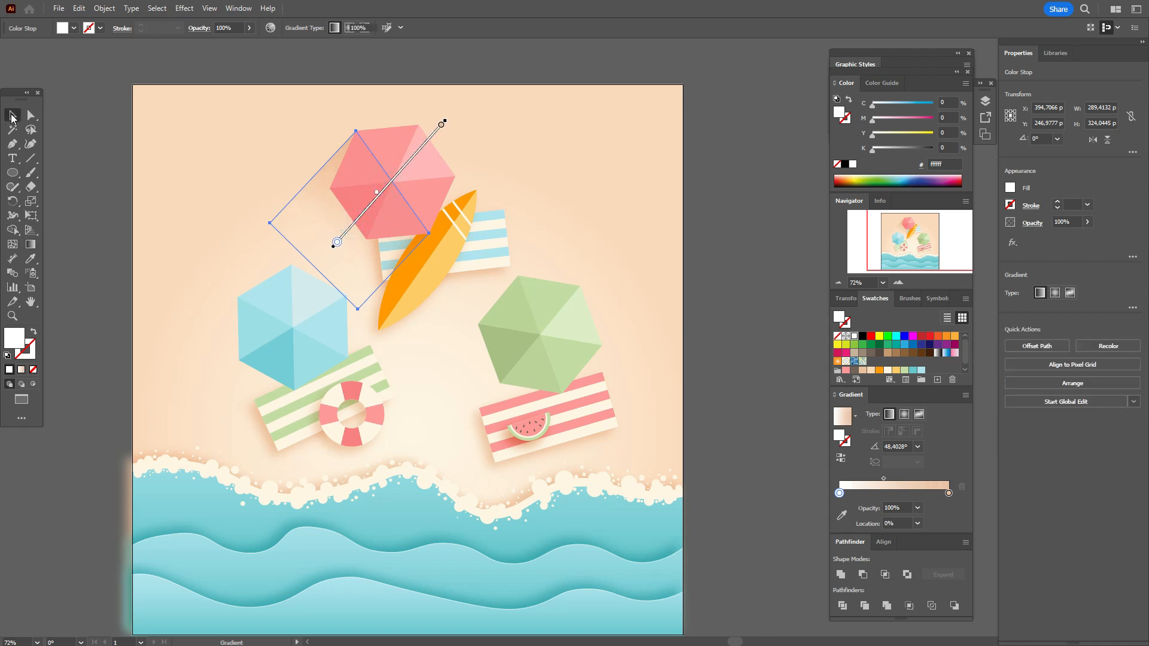
click(76, 119)
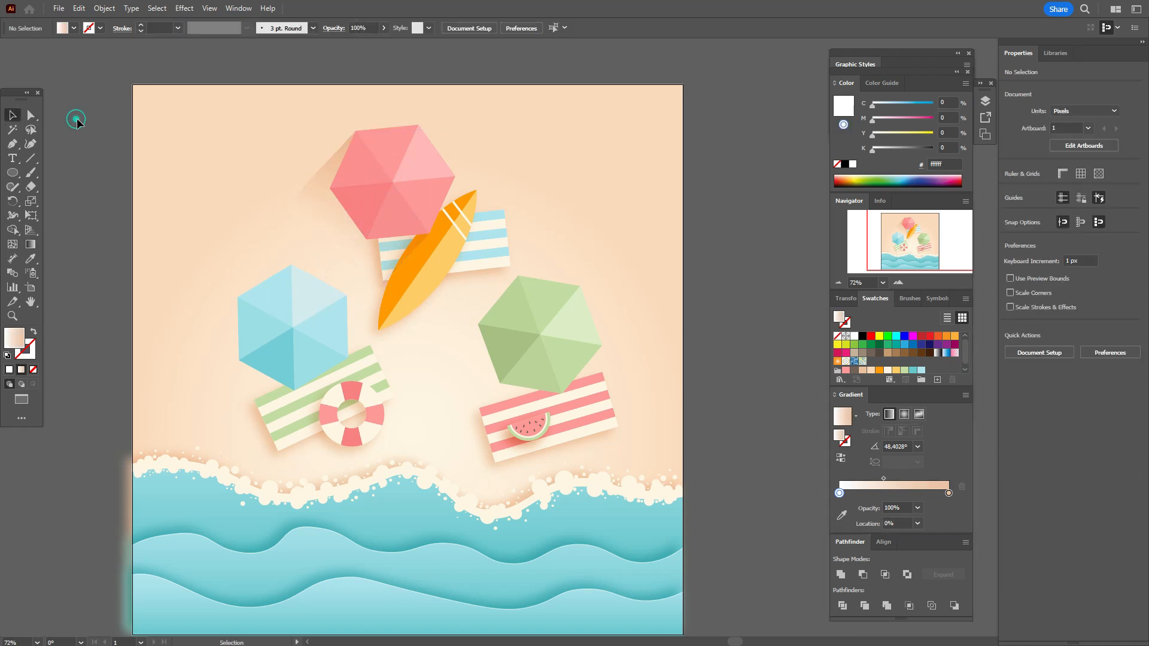
Apply a Gaussian Blur with a radius of 3.3957 pixels to the pink parasol's shadow shape
click(339, 240)
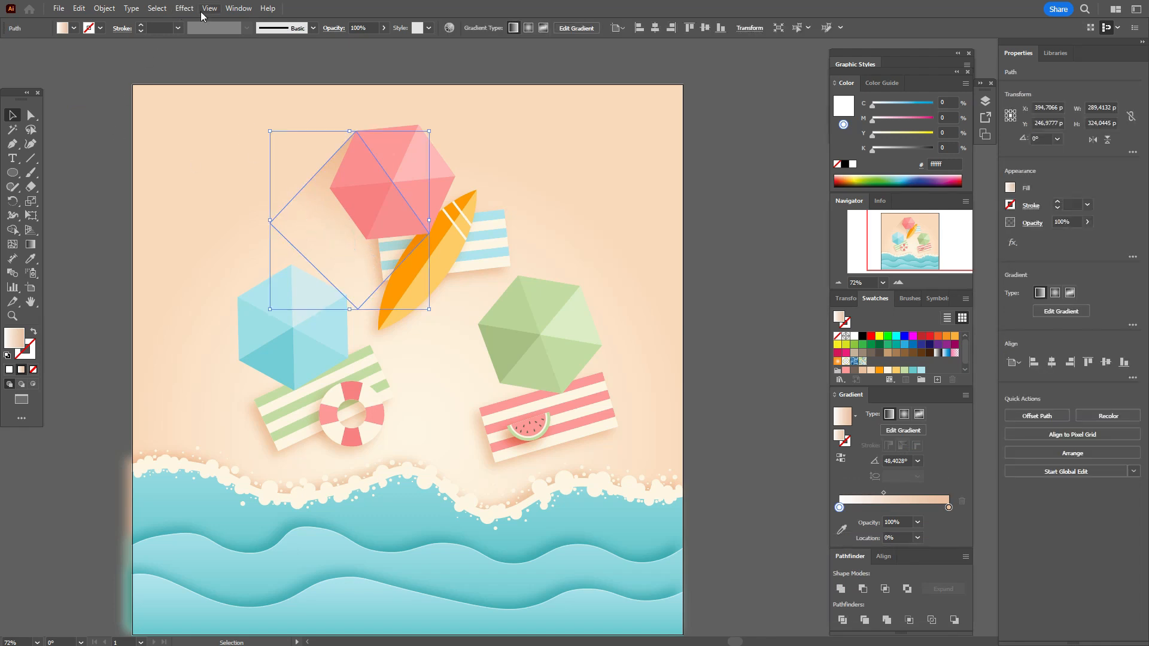
click(185, 8)
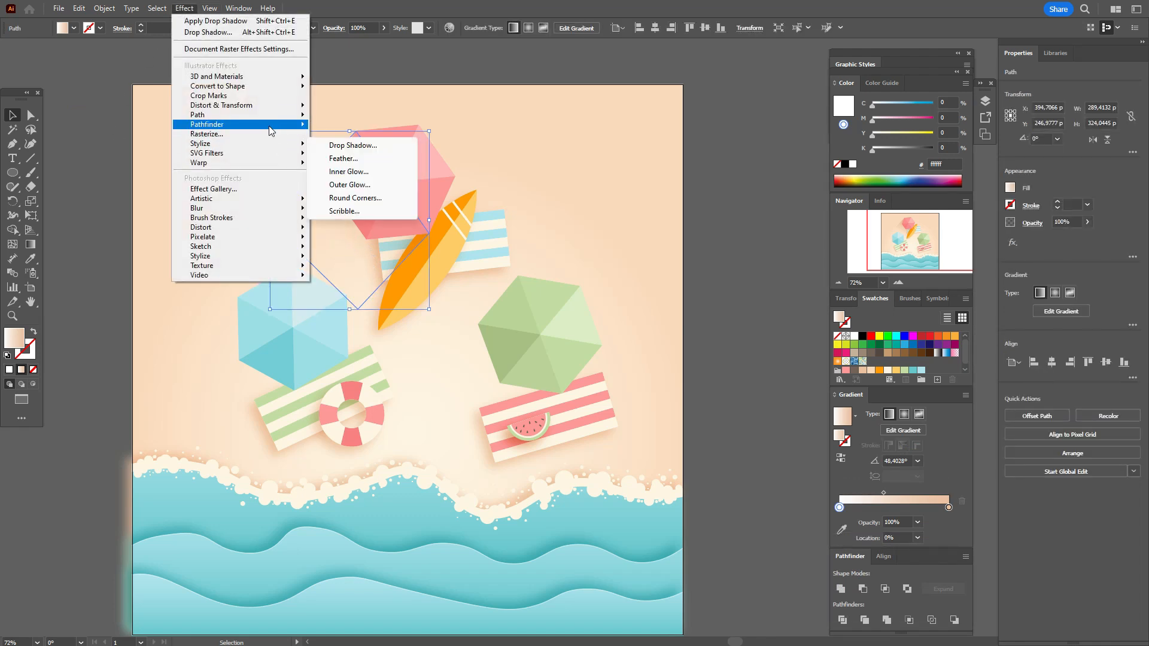
mouse_move(269, 211)
click(346, 210)
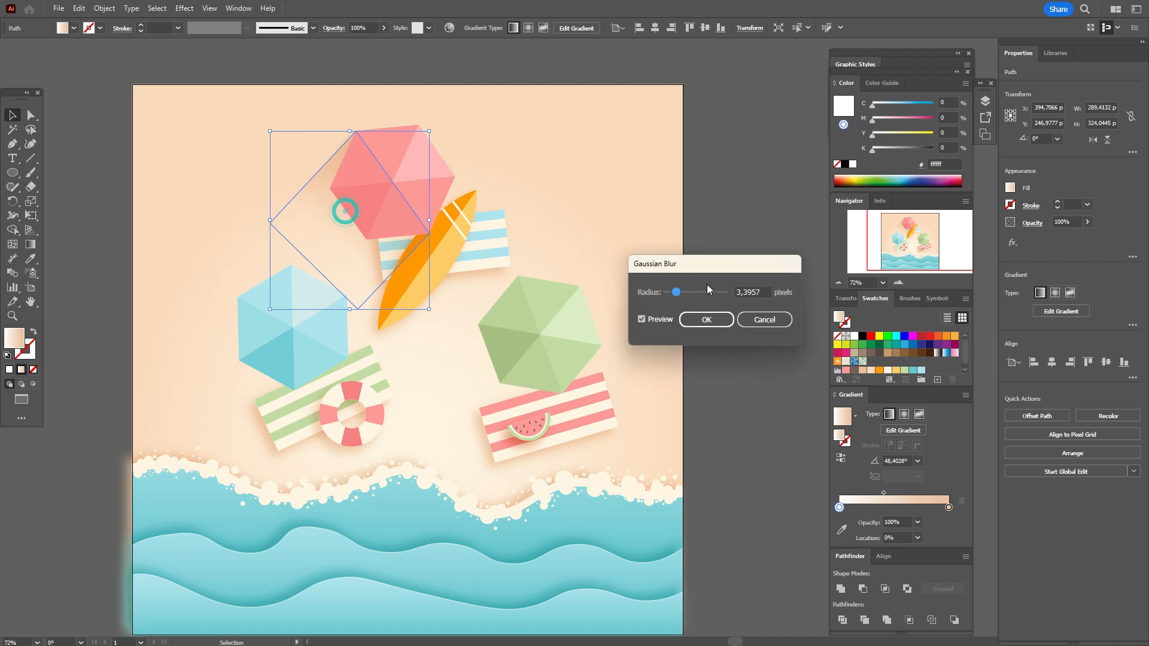
click(706, 320)
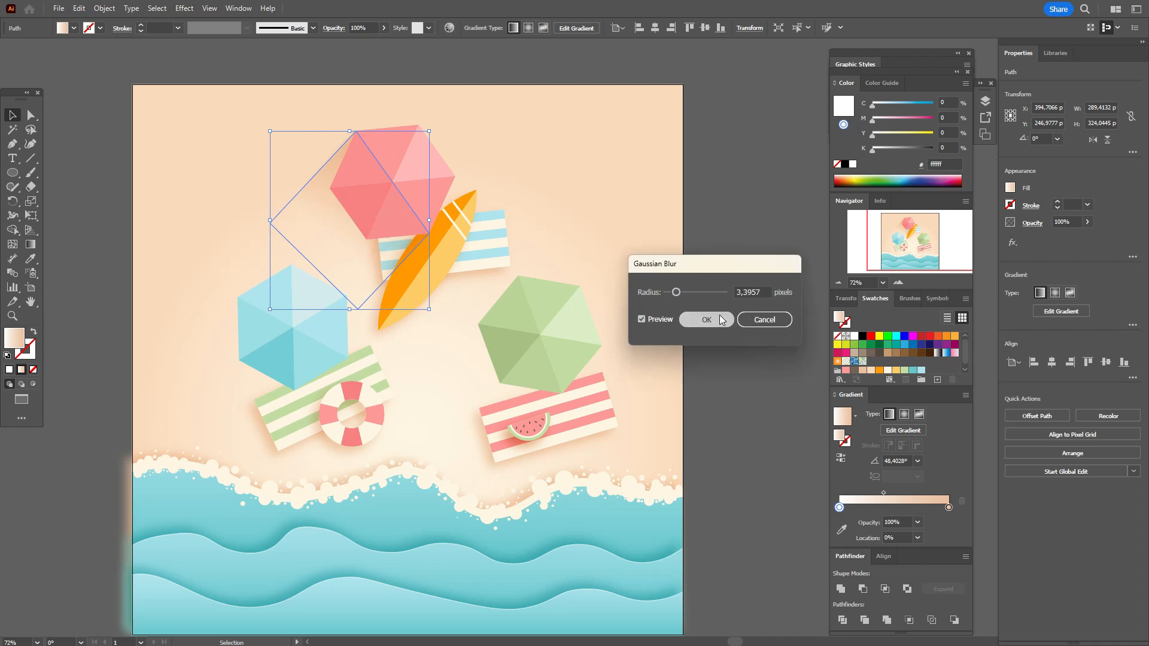
click(753, 321)
click(358, 256)
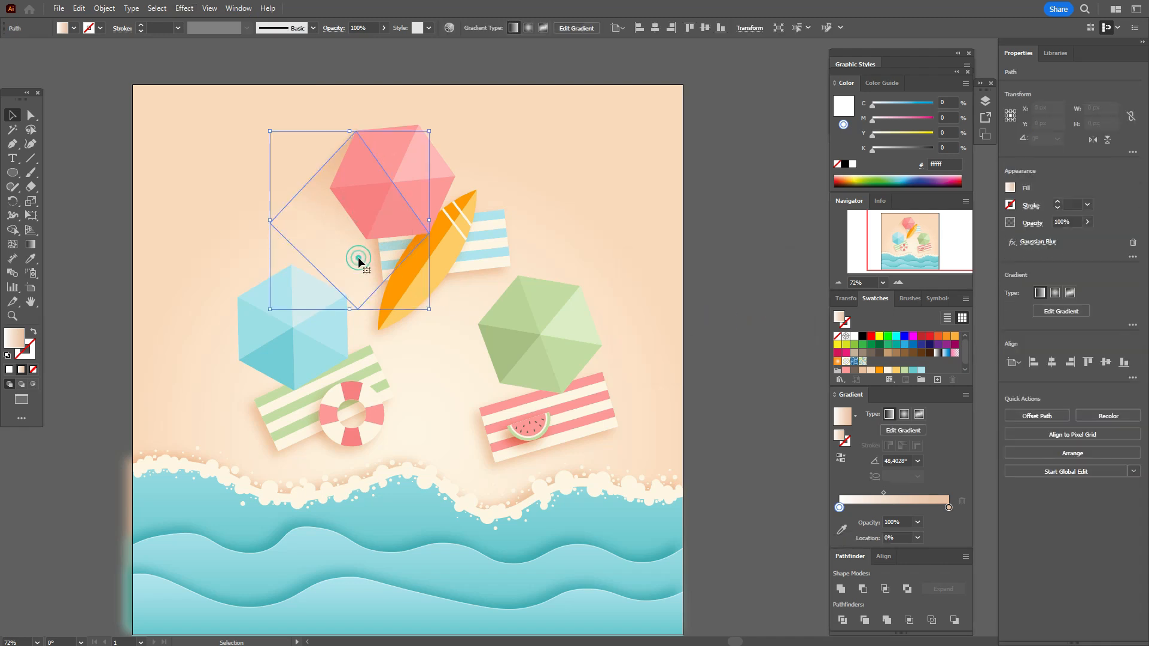
click(708, 205)
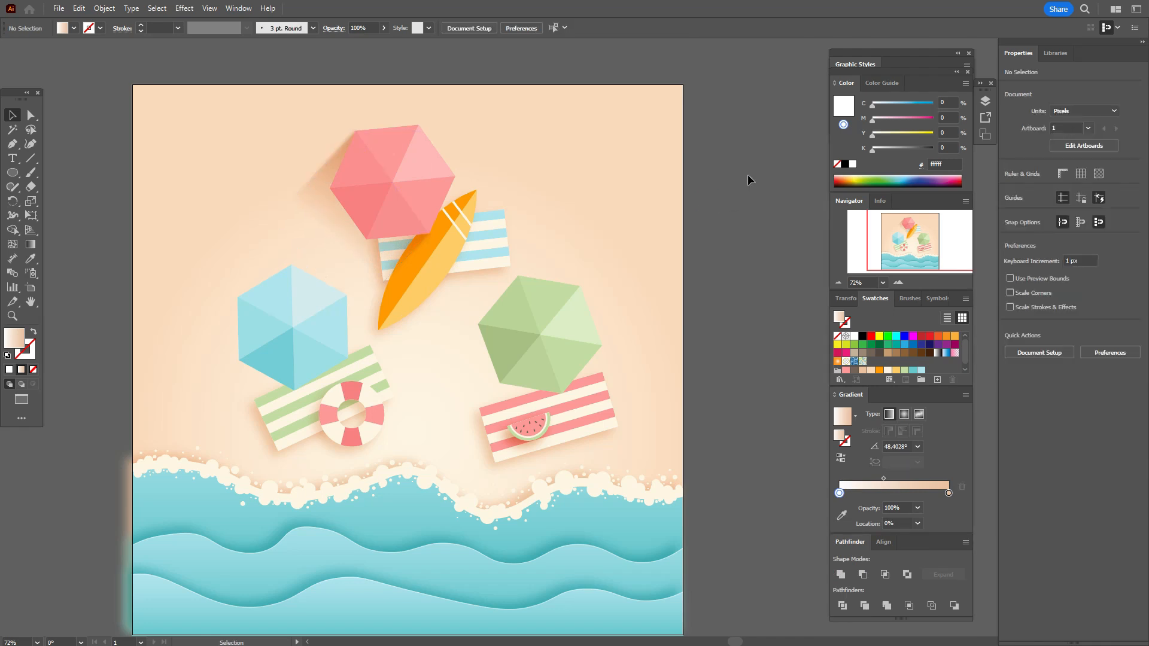
Group the blurred shadow and place a copy of it at the lower-left side of the blue parasol
click(314, 200)
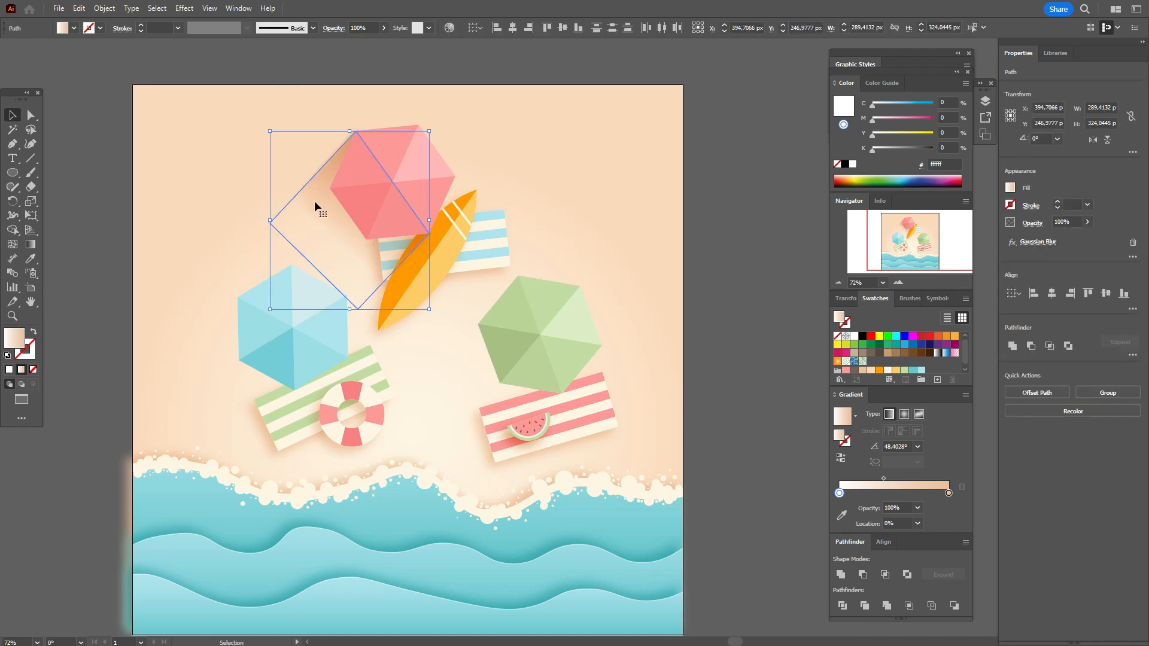
key(ctrl+g)
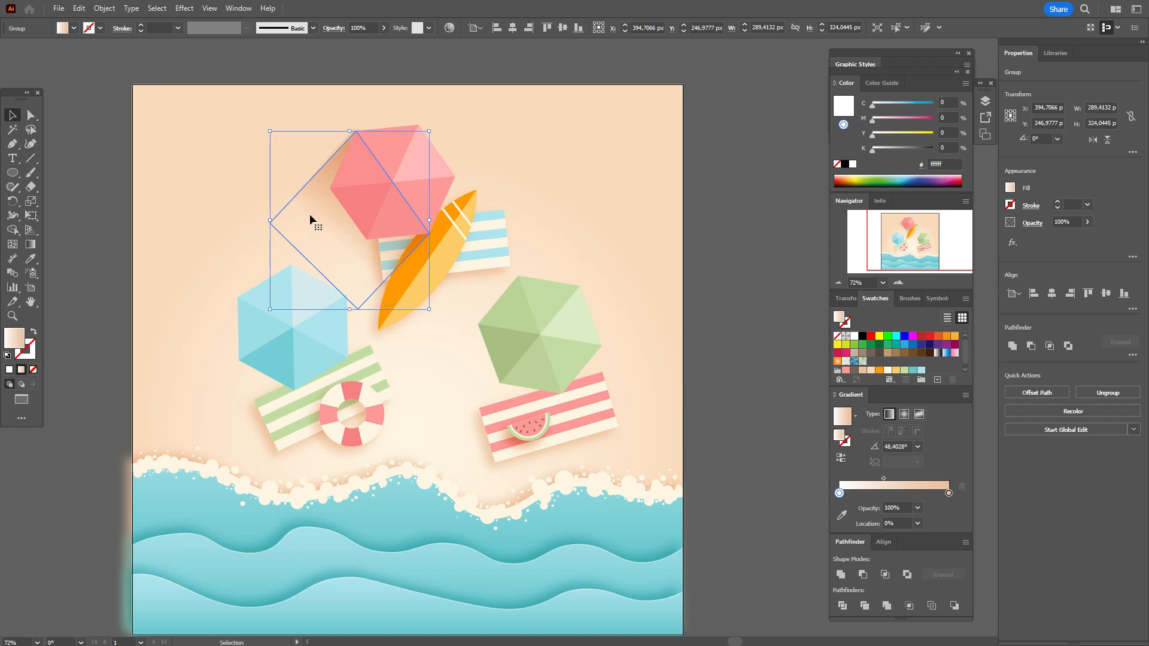
drag(325, 211, 212, 376)
key(ctrl+z)
drag(281, 223, 521, 350)
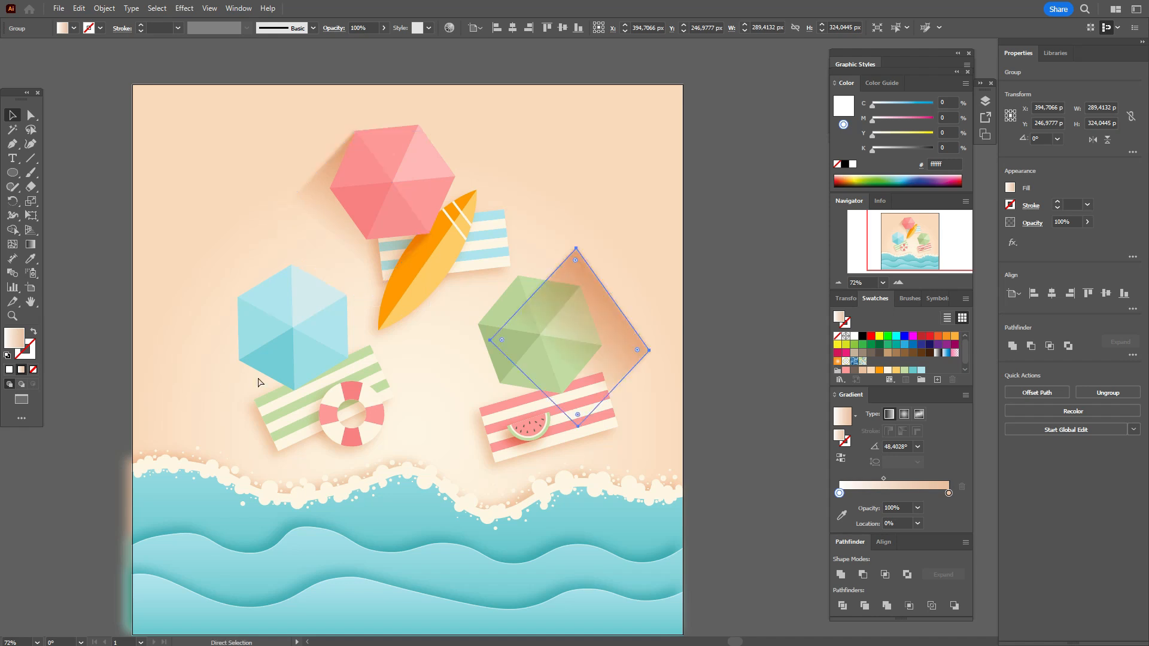
drag(631, 335, 268, 377)
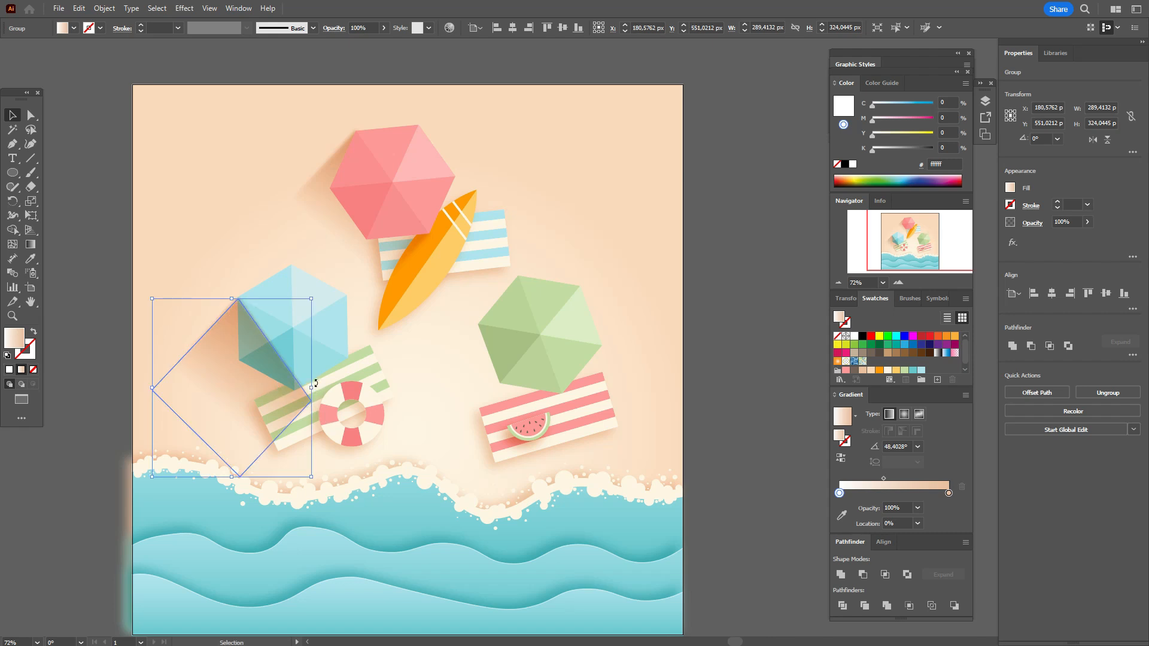
Scale down and rotate the copied shadow to fit the blue parasol's corners, and arrange it behind the parasol
drag(311, 476, 298, 452)
right_click(345, 292)
drag(152, 298, 161, 299)
click(32, 114)
click(99, 301)
click(223, 366)
Copy the blue parasol's shadow to the green parasol and align it with that parasol's corners, behind the canopy
drag(223, 367, 490, 404)
key(v)
scroll(513, 469, down, 2)
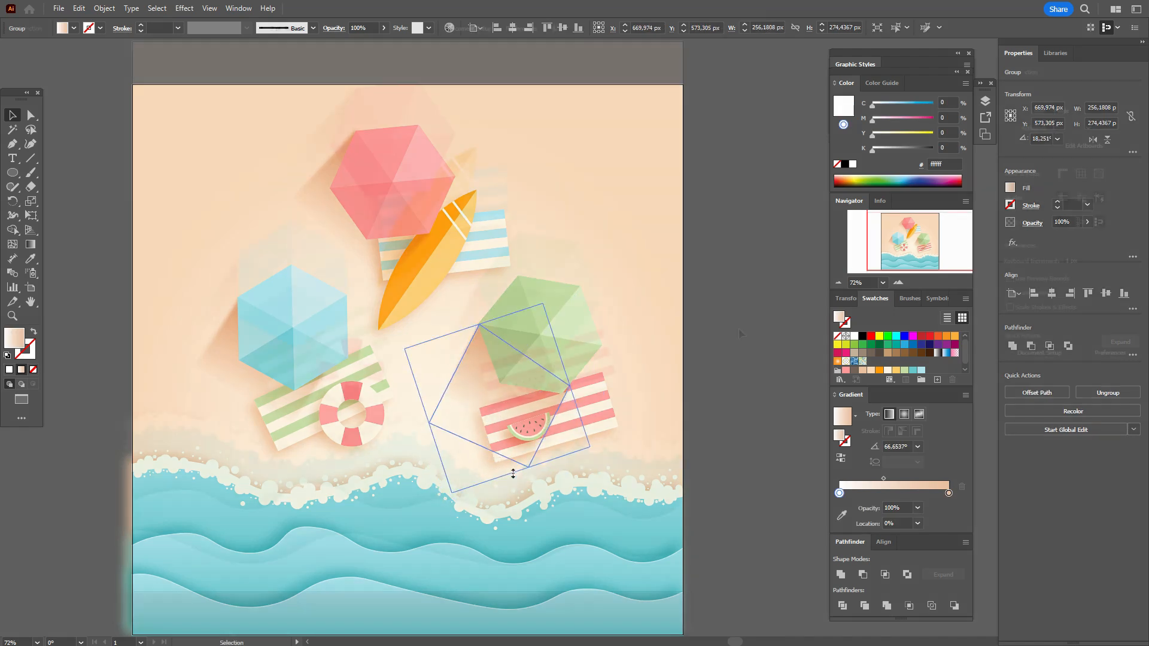
click(703, 405)
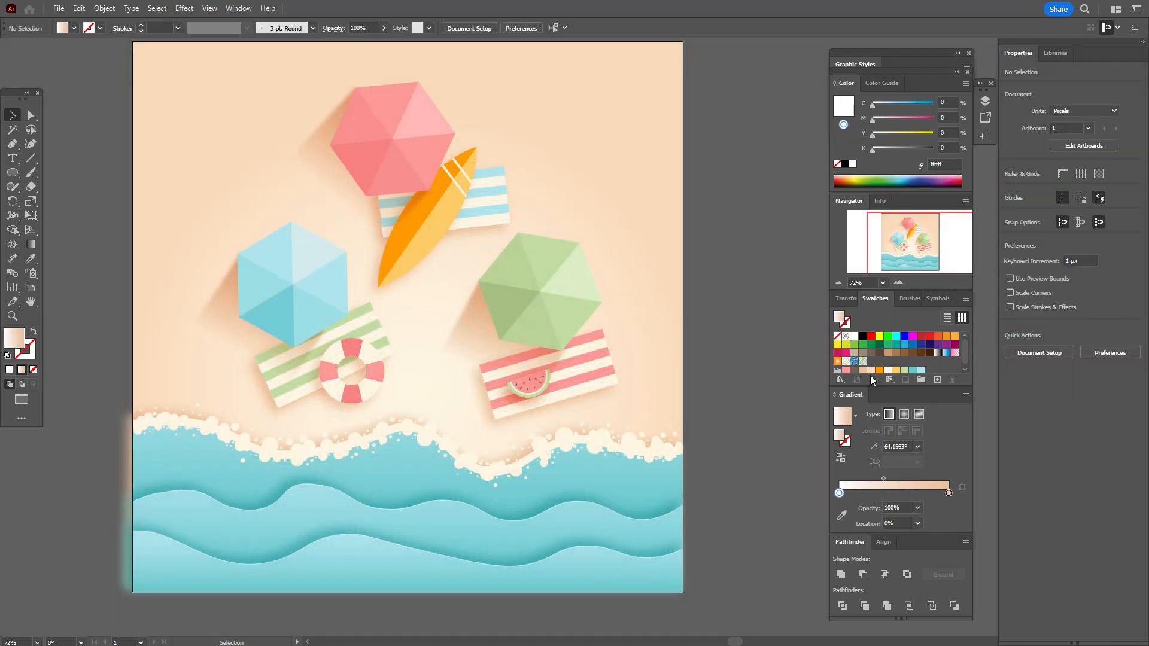
Draw a peach #fbdabc square of about 1003 × 1003 px that covers the whole artboard
click(870, 371)
click(12, 173)
click(33, 173)
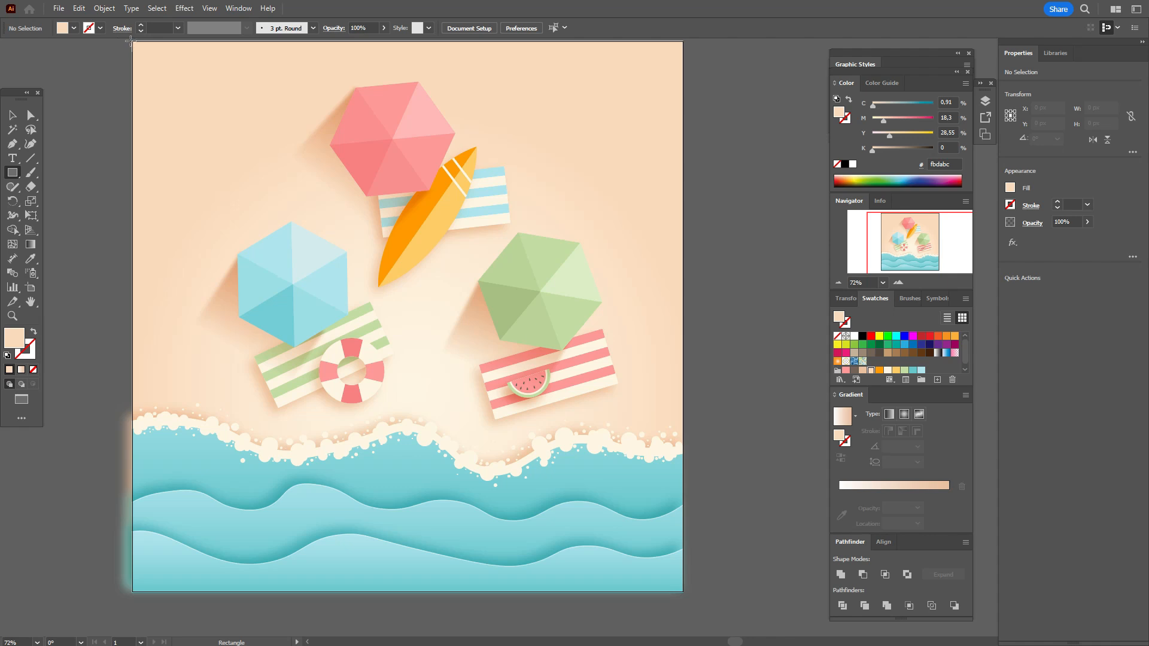
drag(132, 41, 684, 593)
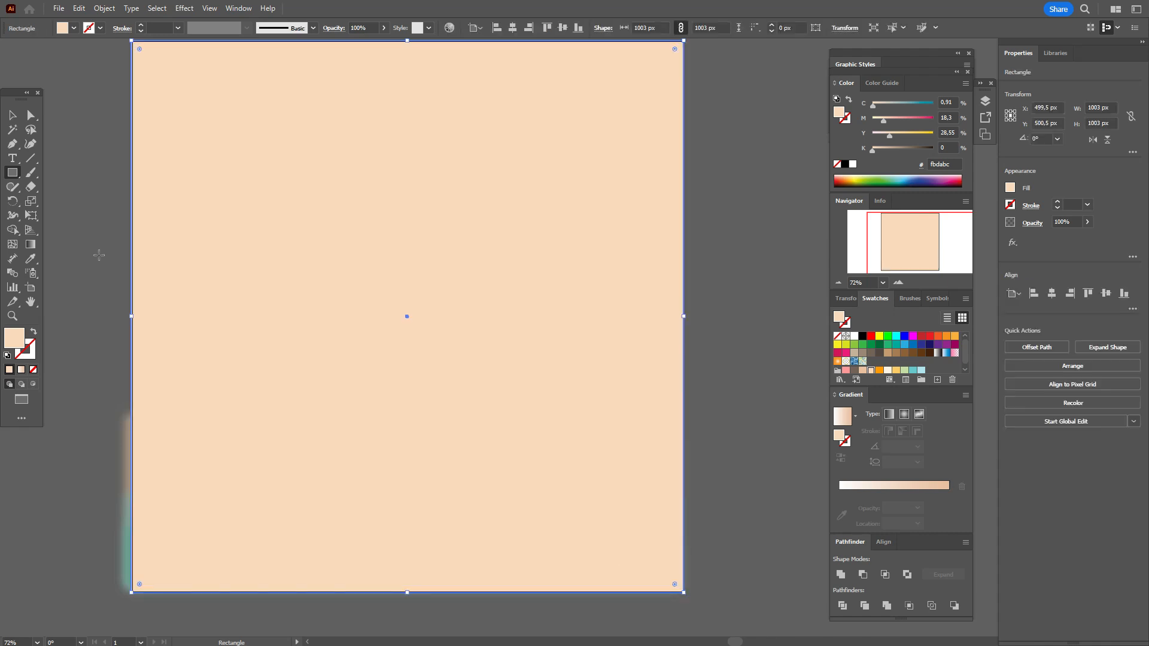
click(14, 117)
click(106, 143)
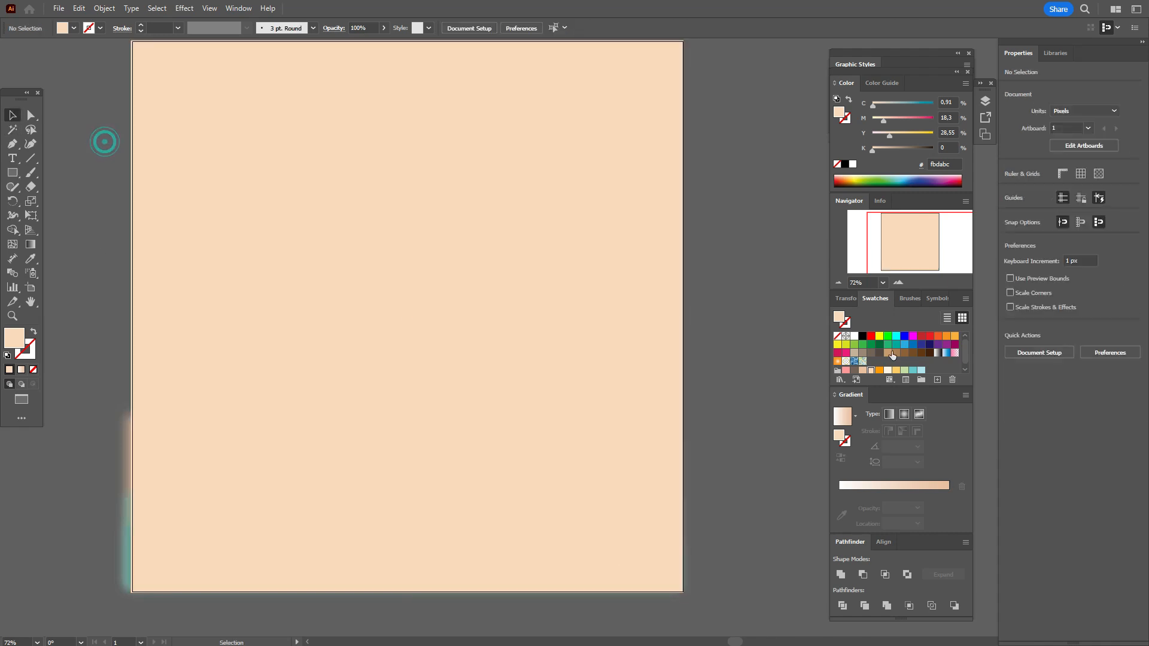
Draw a cream #fff6e5 circle about 872 px in diameter and position it near the middle of the peach square
click(888, 371)
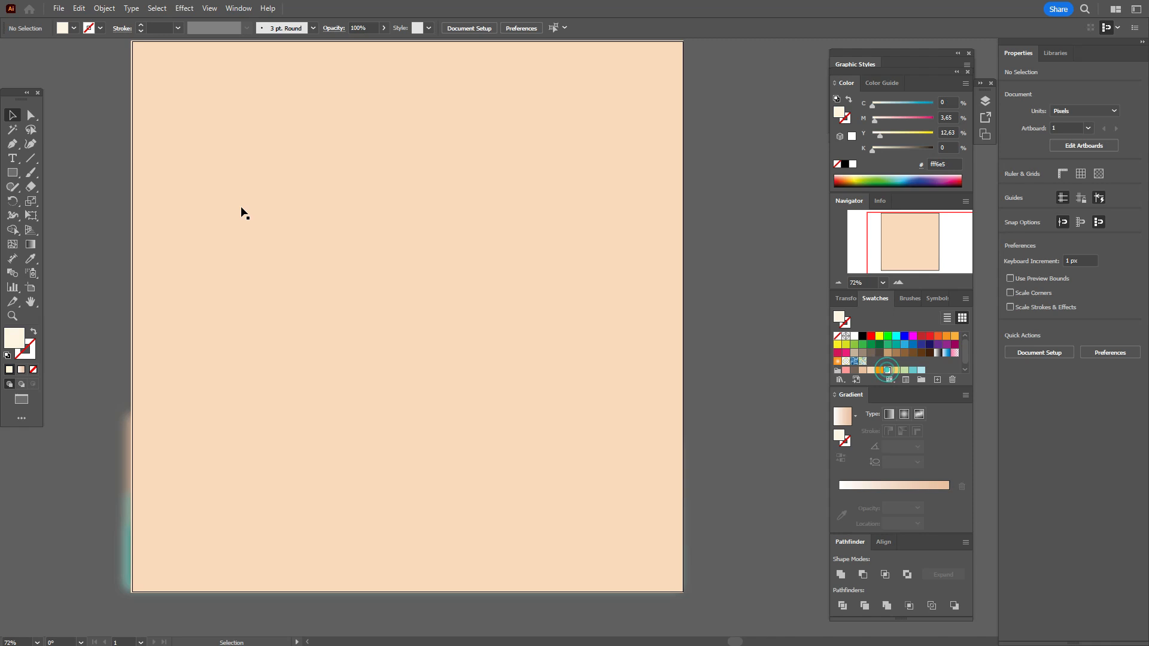
click(12, 172)
click(66, 201)
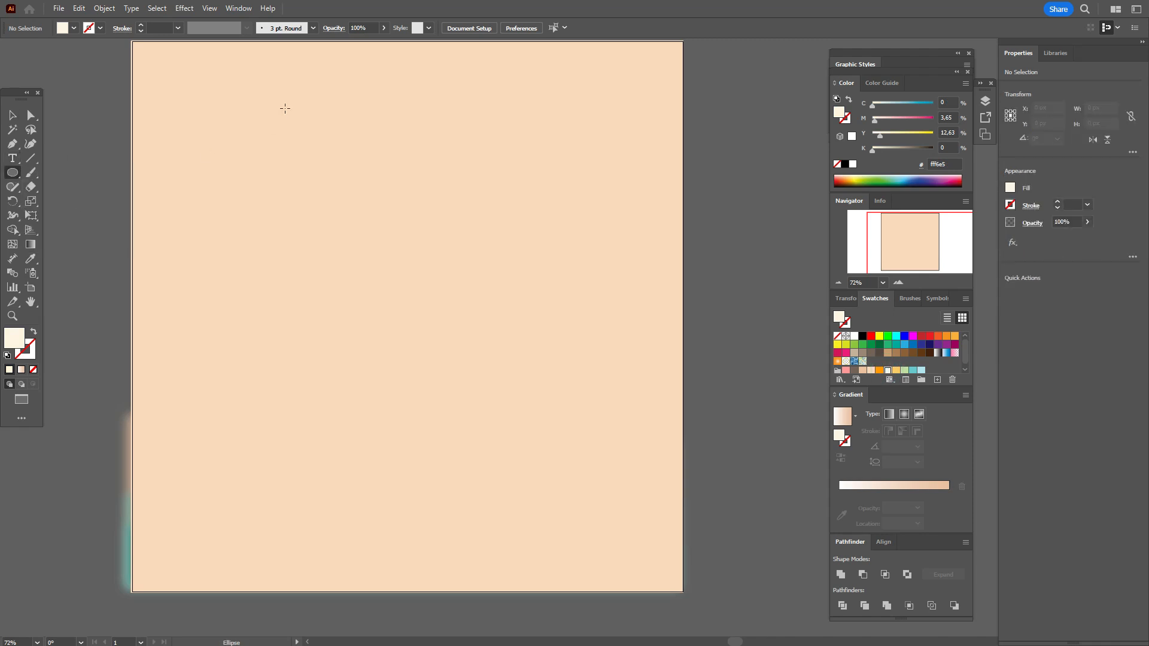
drag(186, 71, 667, 551)
click(13, 115)
mouse_move(432, 311)
mouse_down()
mouse_move(402, 304)
mouse_move(412, 316)
mouse_up()
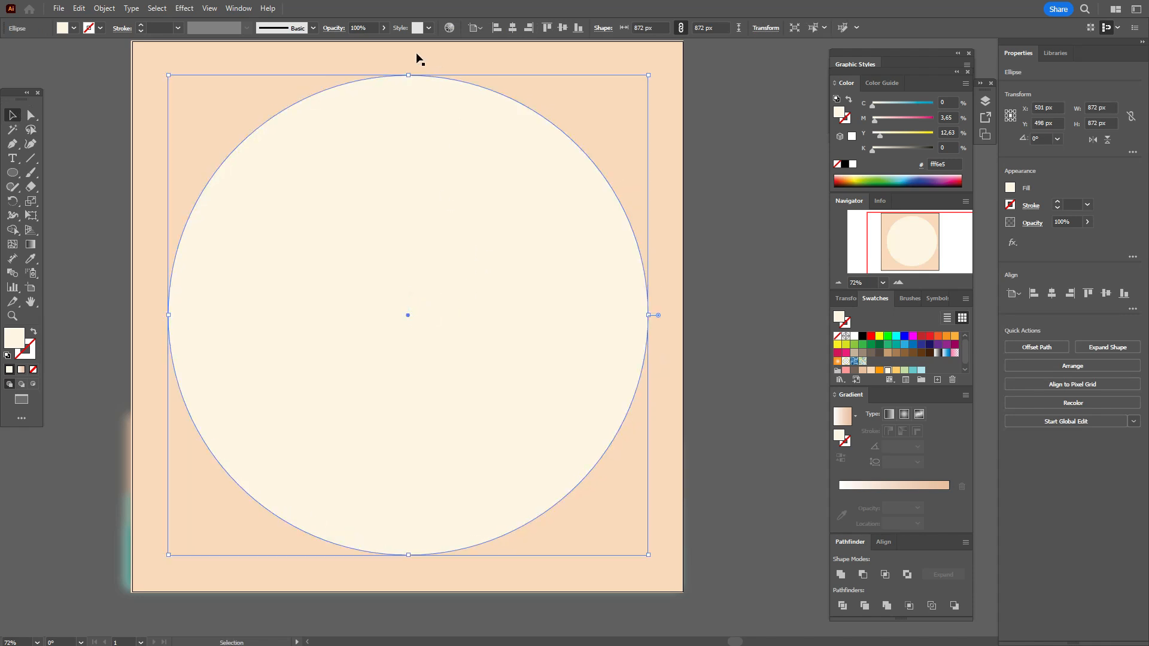
Enlarge the cream circle to about 906 px and centre it horizontally and vertically on the artboard
drag(408, 74, 406, 67)
drag(168, 315, 149, 315)
drag(390, 321, 405, 313)
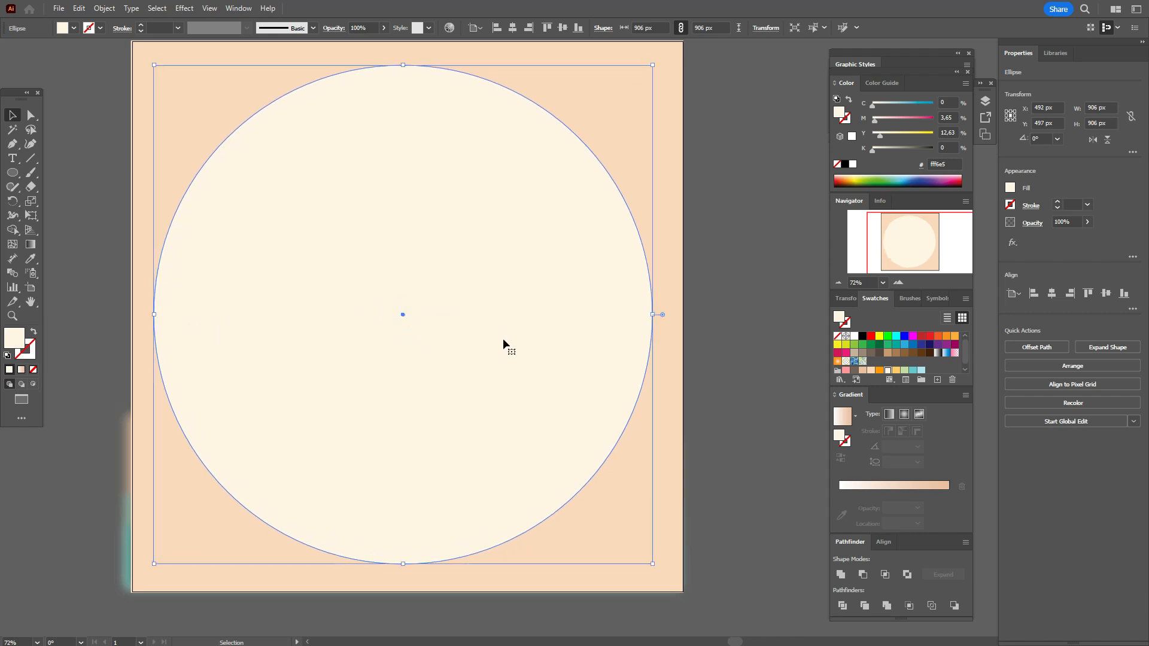
click(1105, 293)
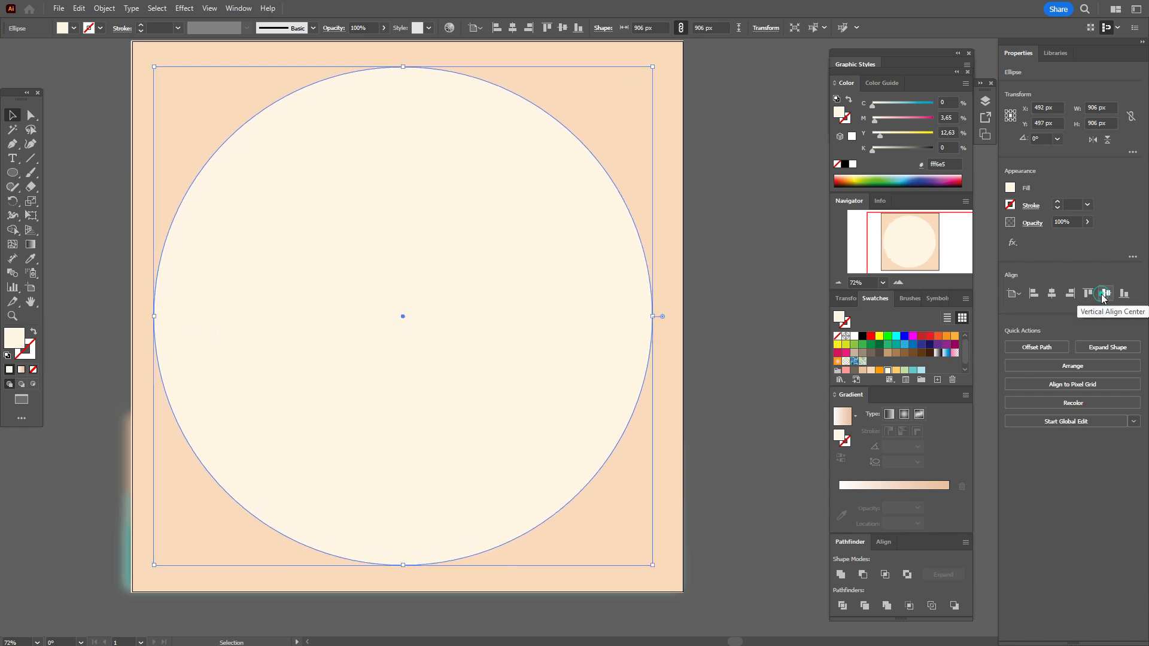
click(1052, 293)
shift+click(611, 144)
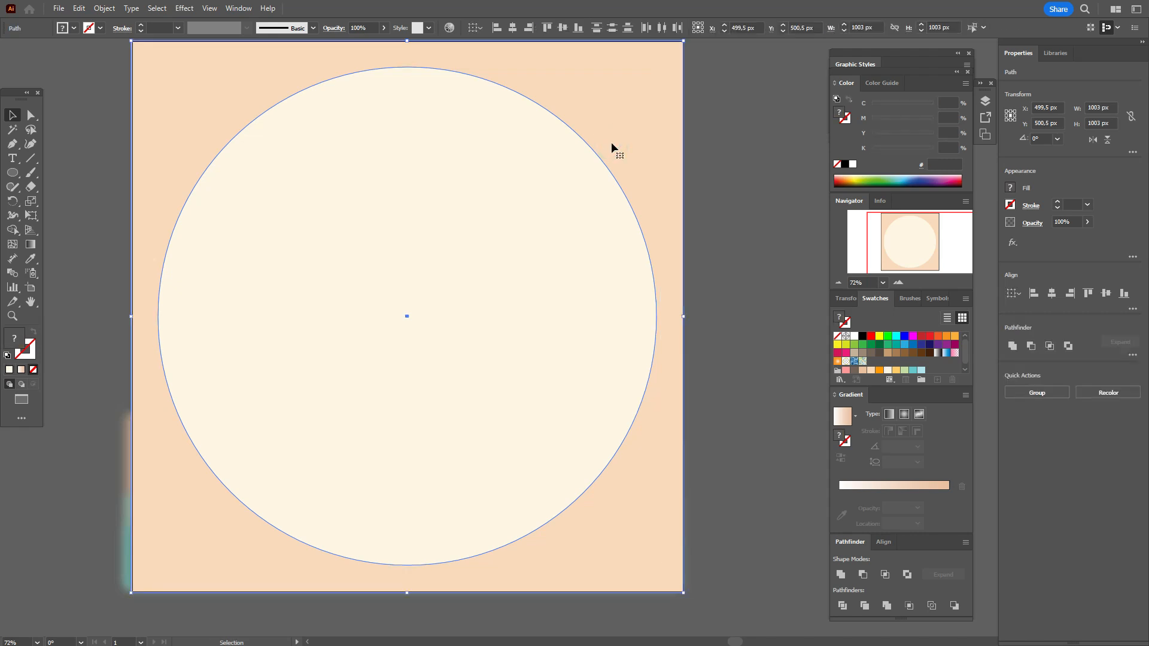
click(737, 179)
click(511, 223)
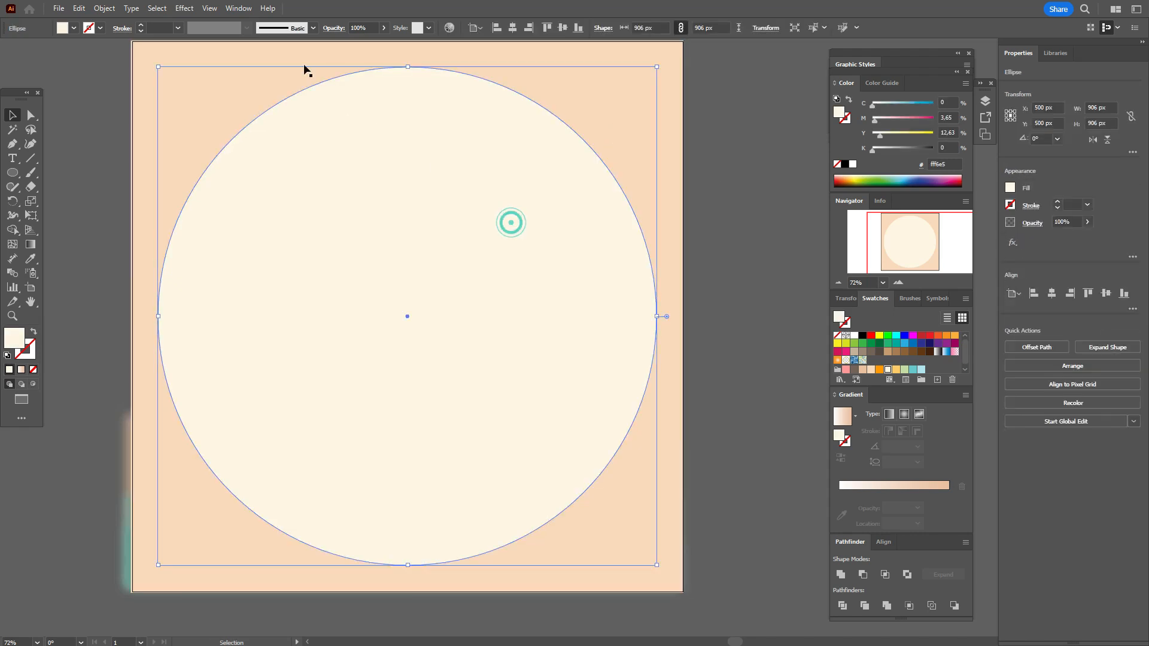
Apply a Zig Zag effect to the circle with 10 px absolute size, 4 ridges per segment and smooth points, and expand its appearance
click(187, 9)
mouse_move(254, 149)
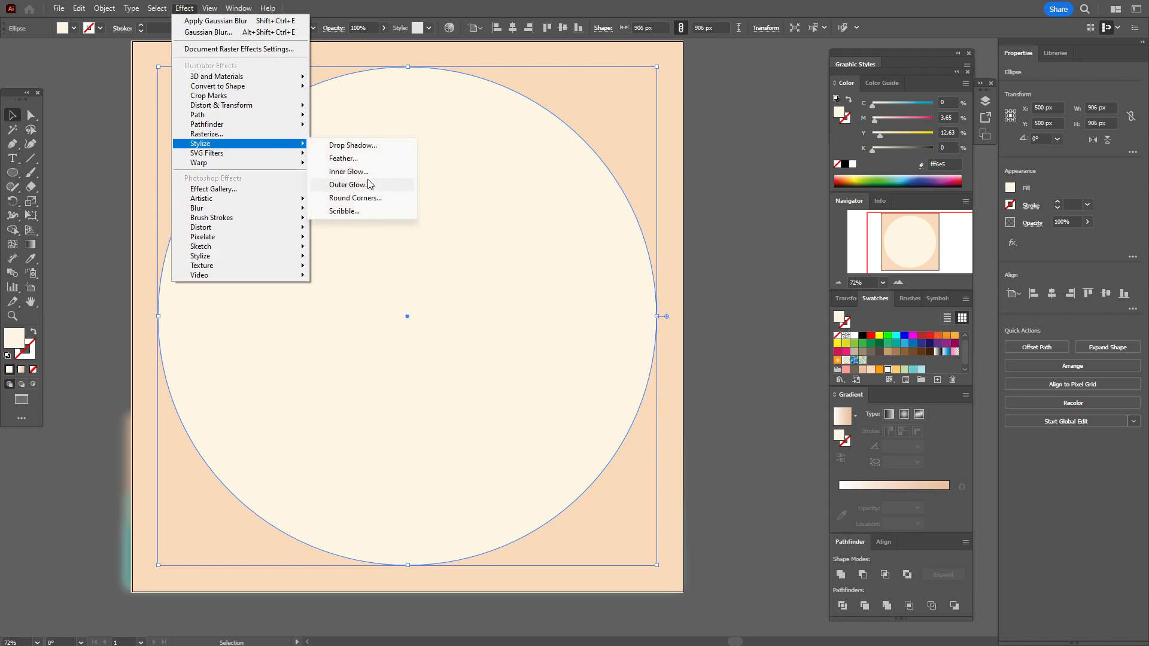
mouse_move(269, 114)
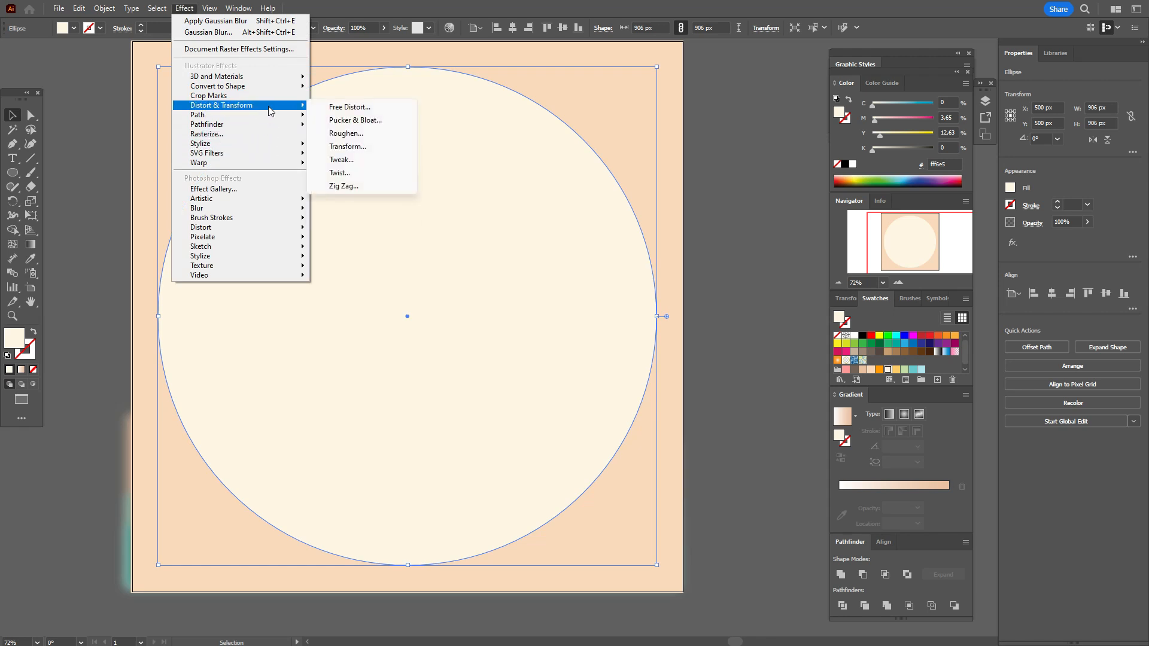
click(362, 185)
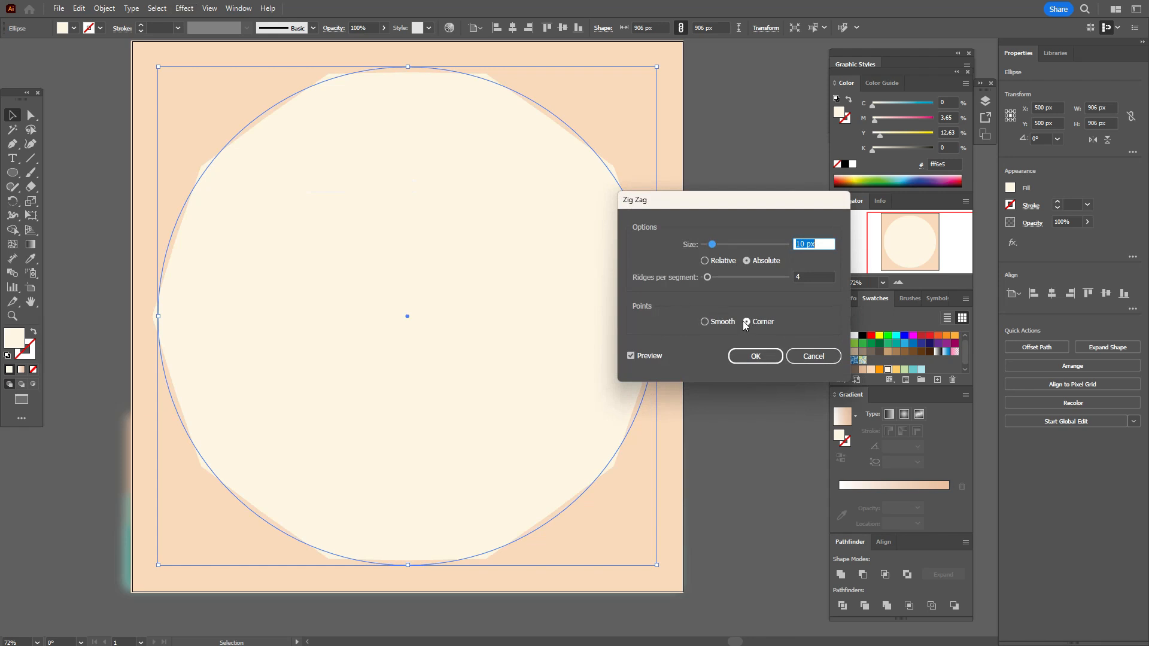
click(706, 322)
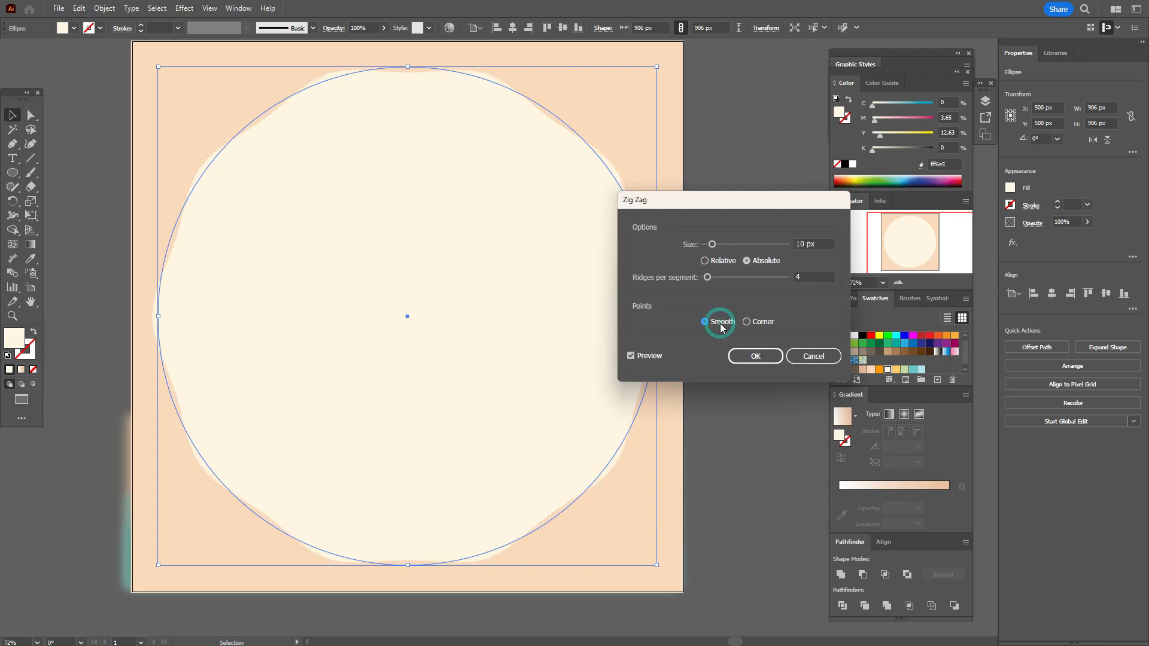
click(755, 357)
click(104, 9)
click(180, 178)
Exclude the wavy circle from the peach square and fill the resulting frame with the sand's radial gradient
shift+click(583, 112)
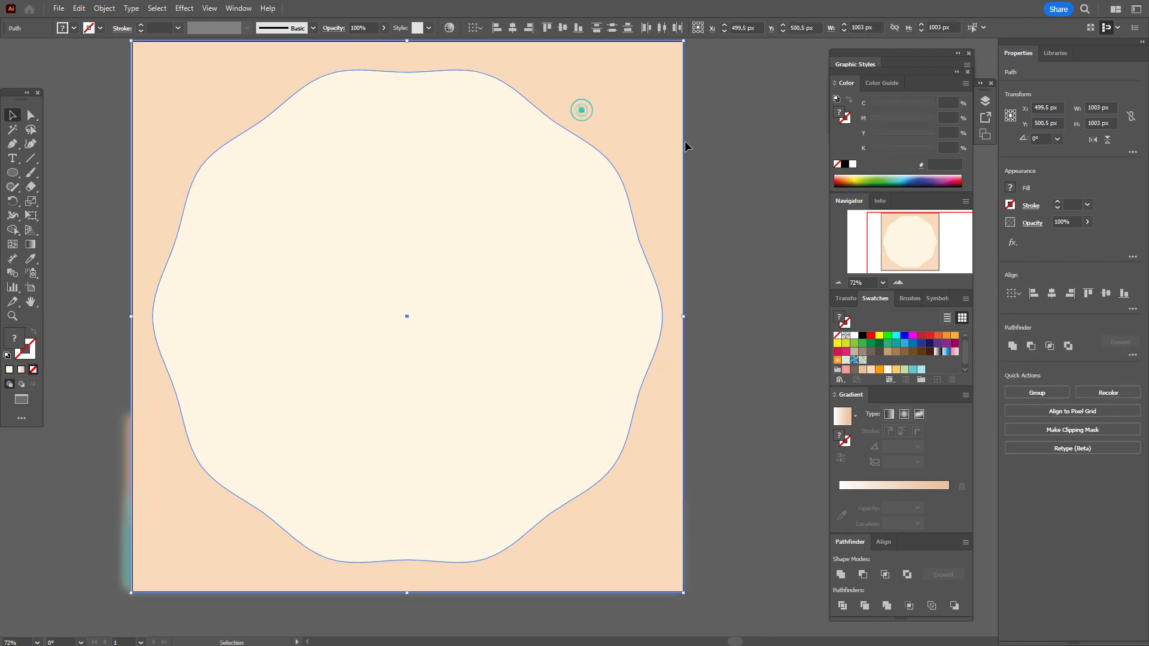
click(1068, 346)
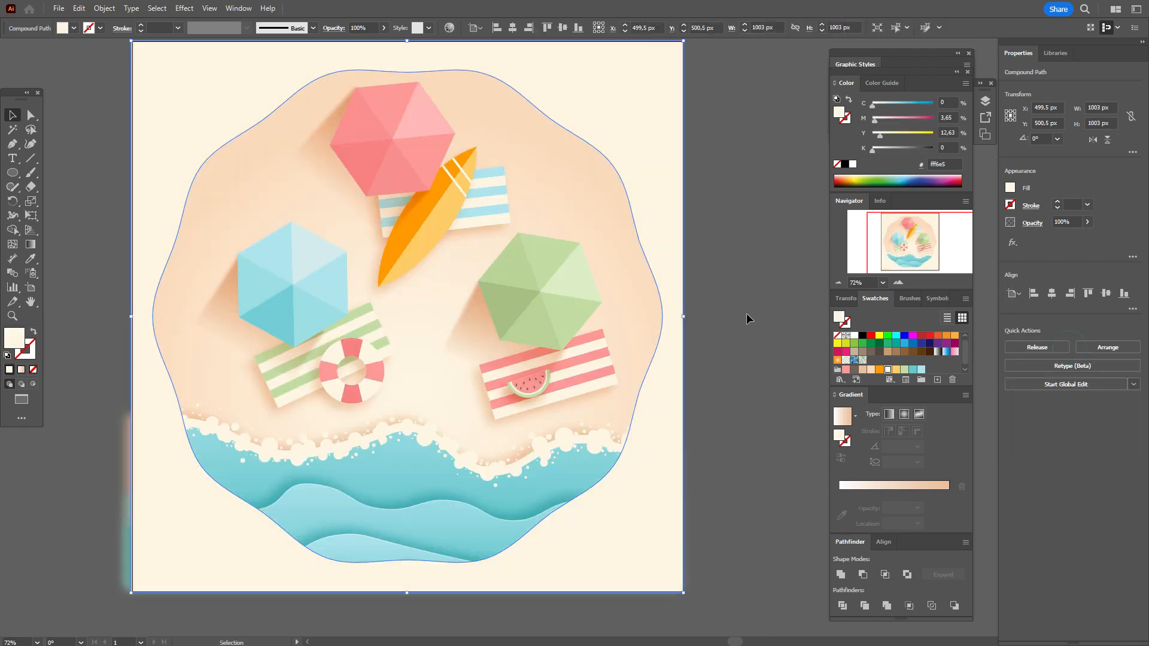
click(30, 259)
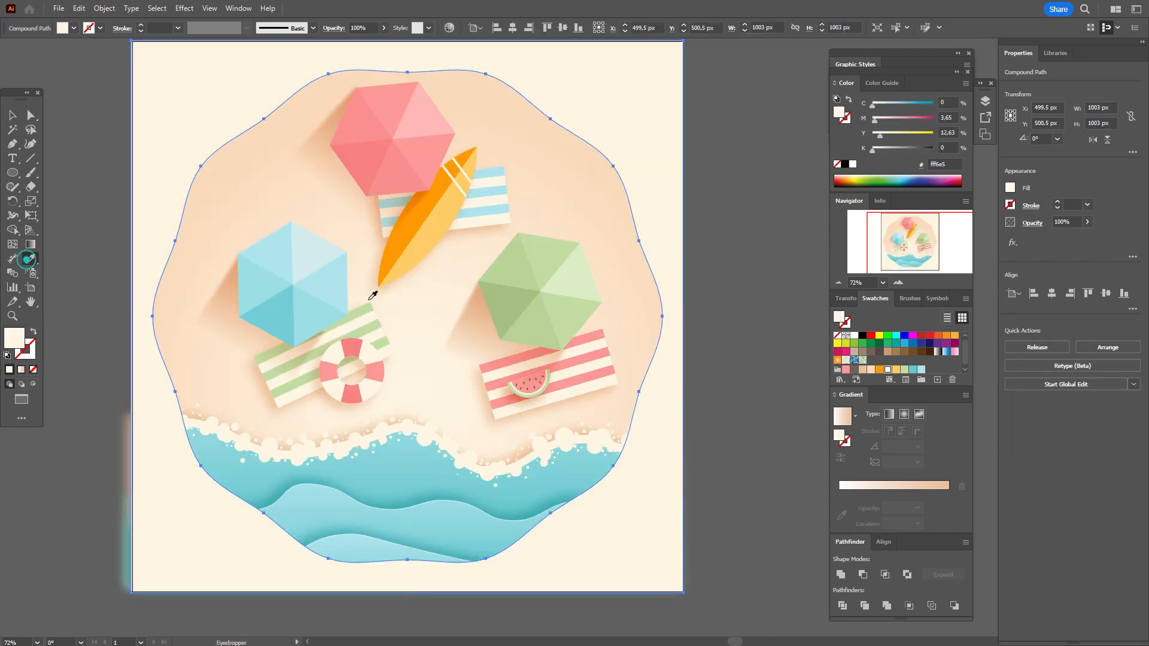
click(426, 299)
key(v)
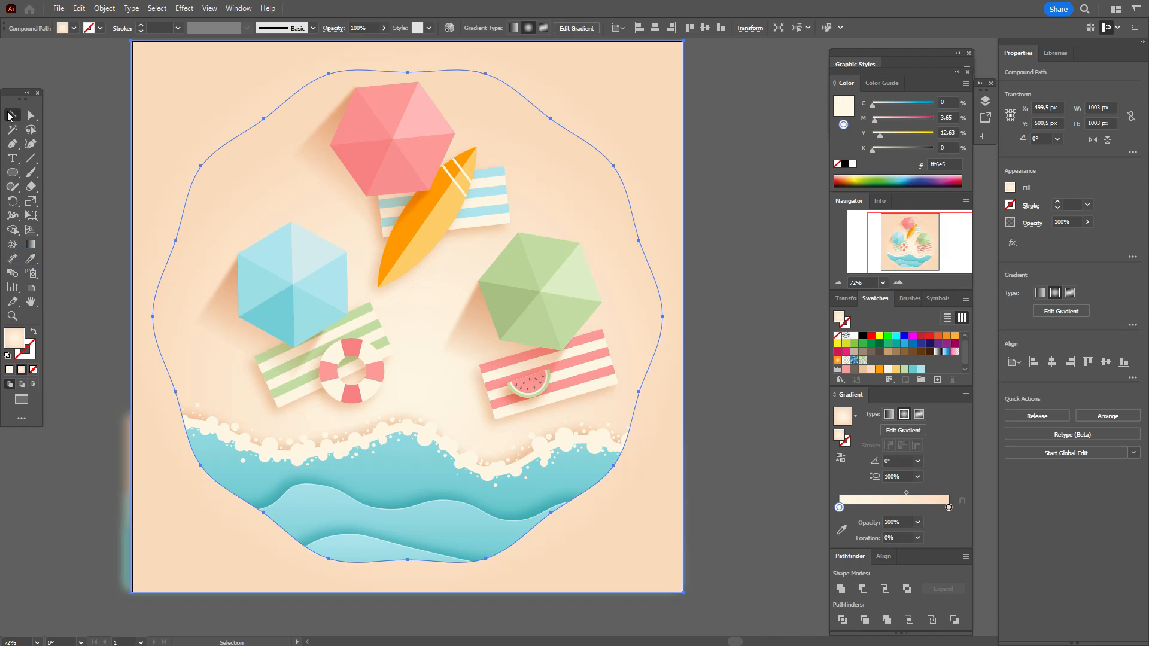
click(708, 186)
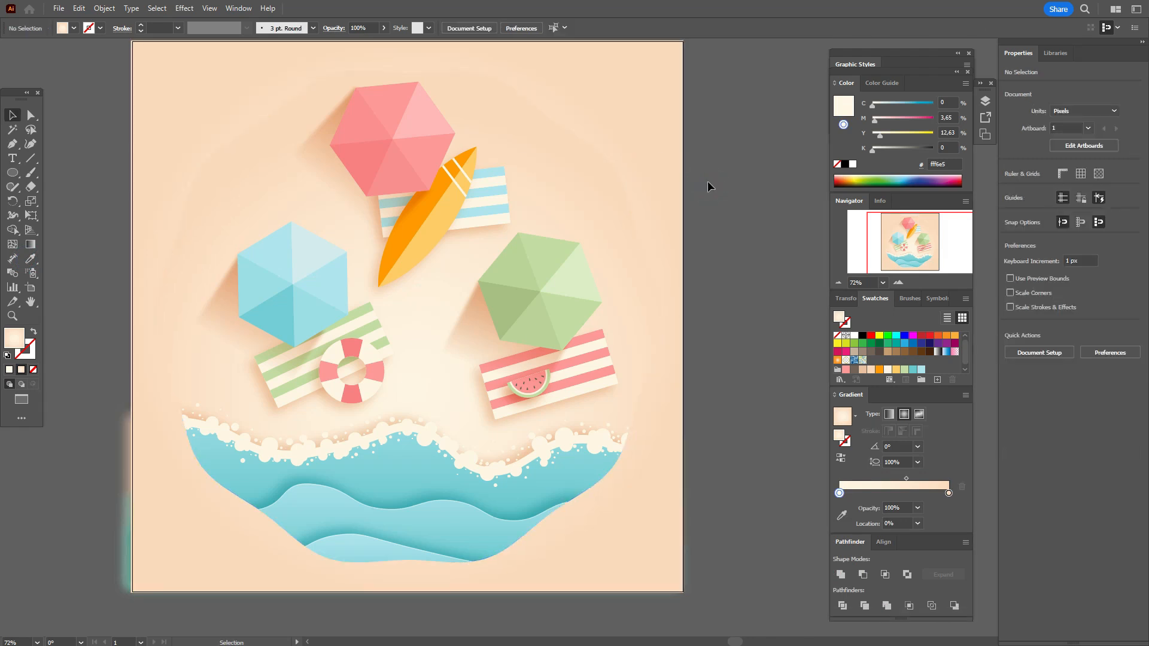
Duplicate the wavy frame in place and nudge the copy about 4 px right and 3 px up
click(630, 177)
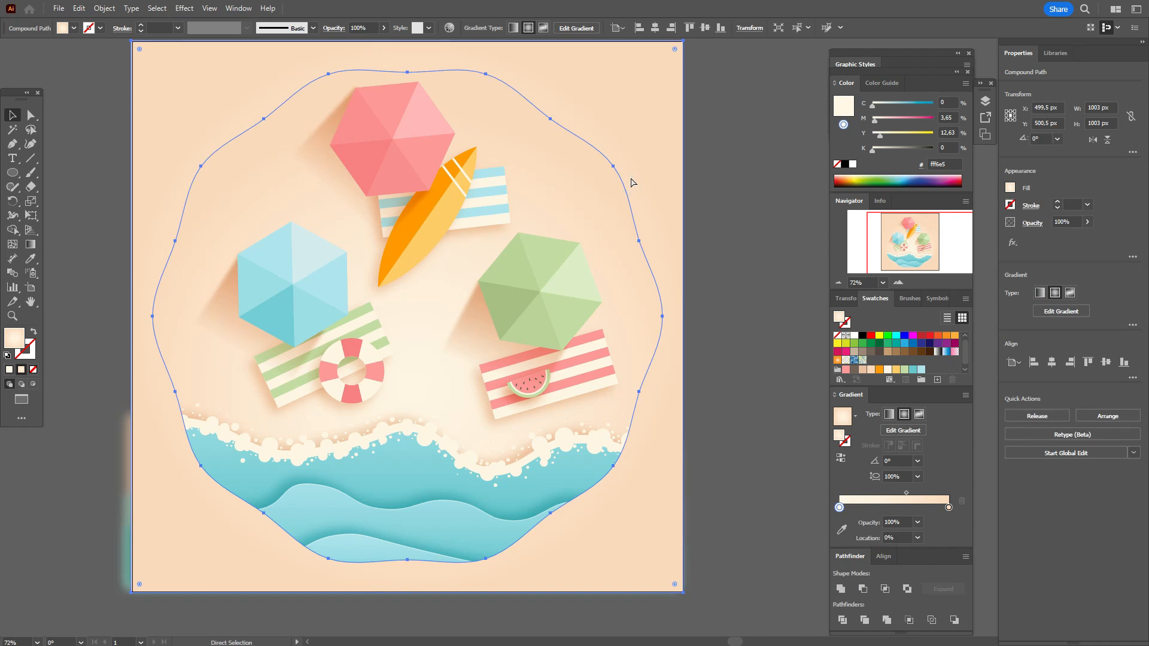
key(v)
key(Up)
key(Up)
key(Up)
key(Right)
key(Right)
key(Right)
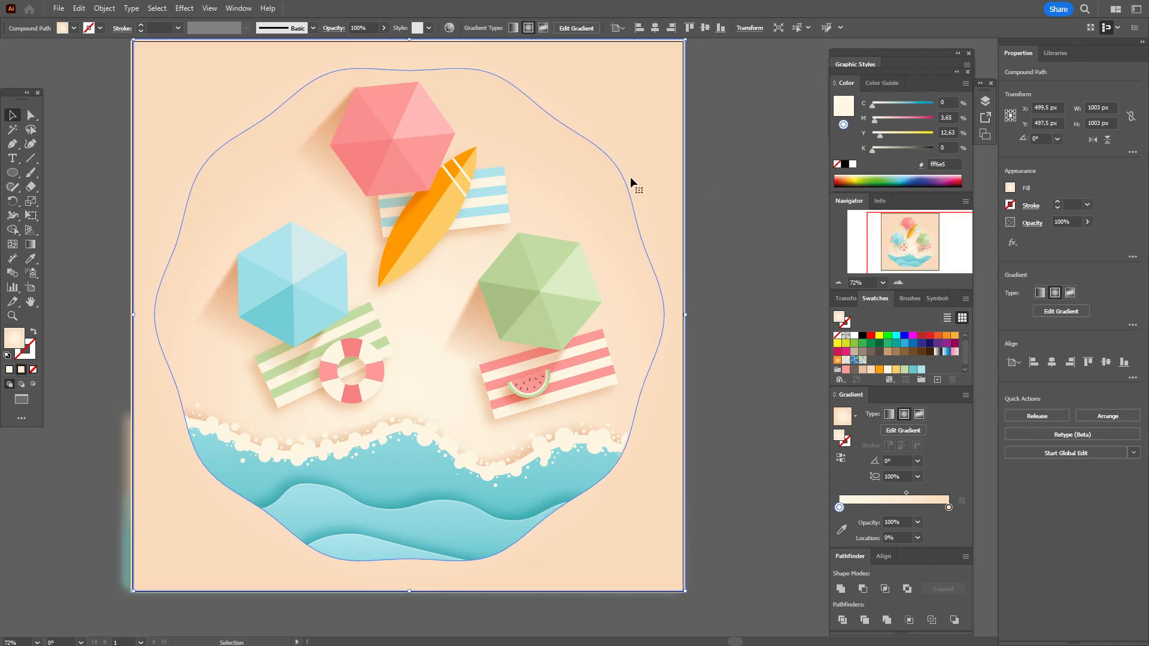
Subtract one frame copy from the other with Minus Front, leaving a thin sliver along the opening's right edge
click(595, 150)
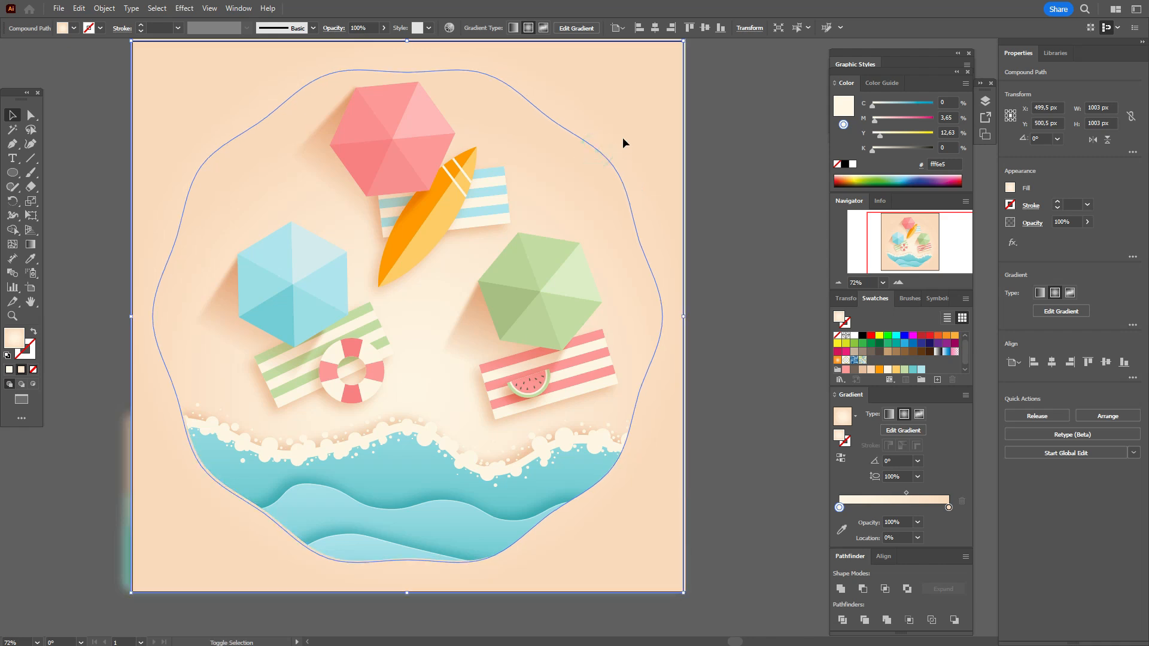
shift+click(622, 139)
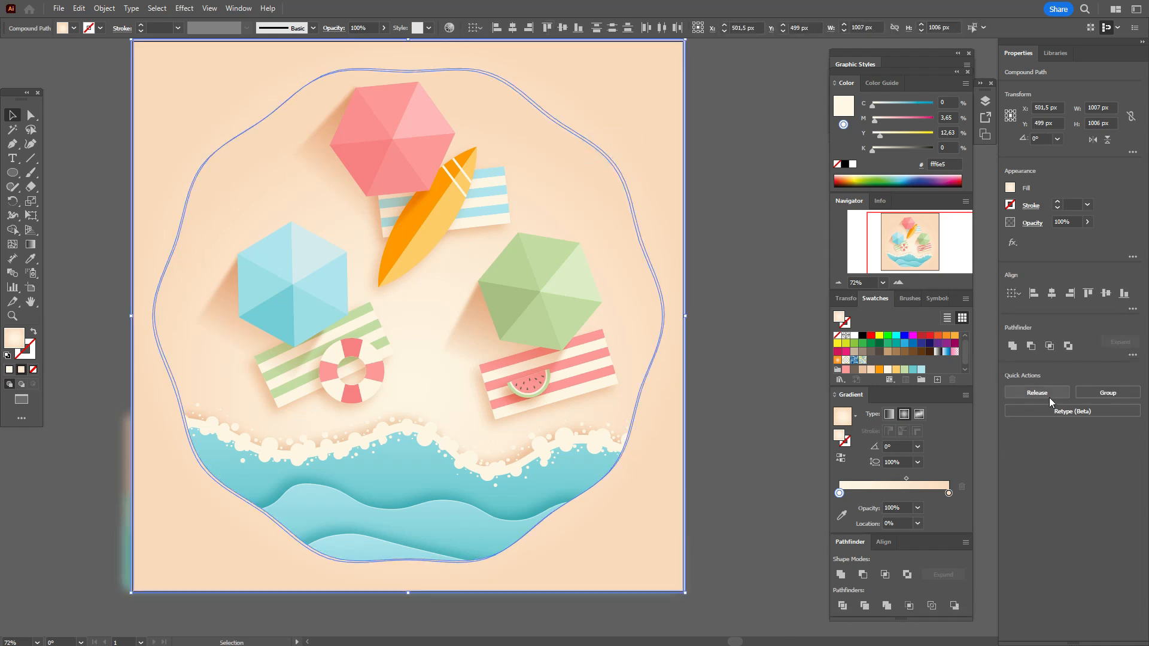
click(1036, 350)
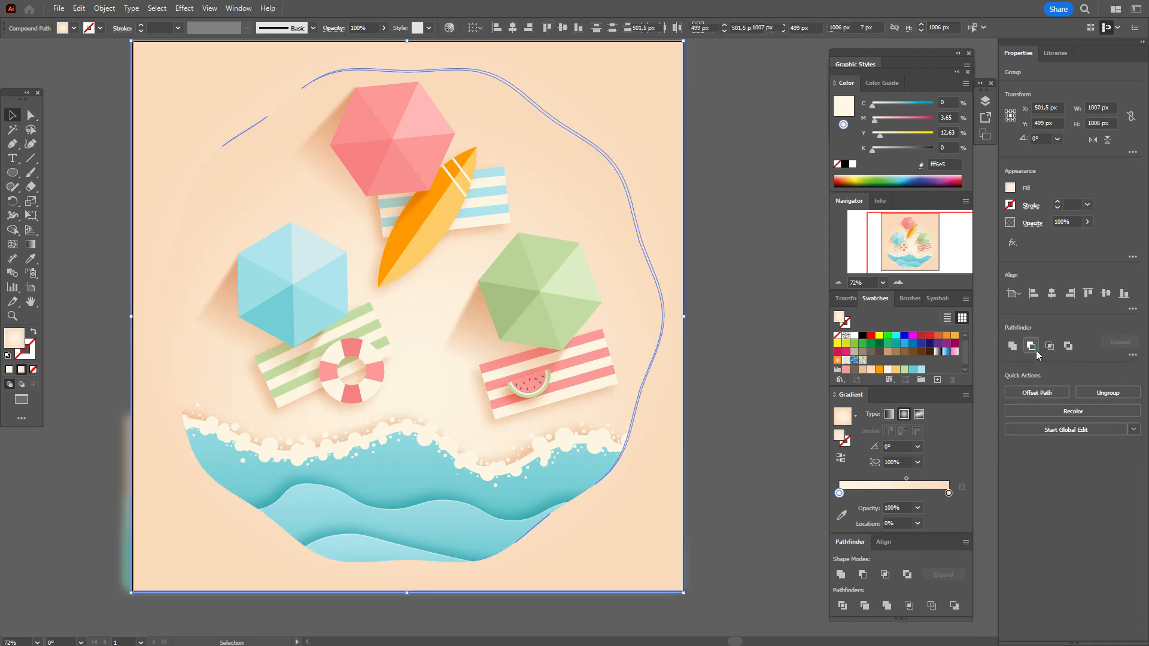
Fill the right-edge sliver with cream #fff6e5 and set its blending mode to Soft Light
click(889, 370)
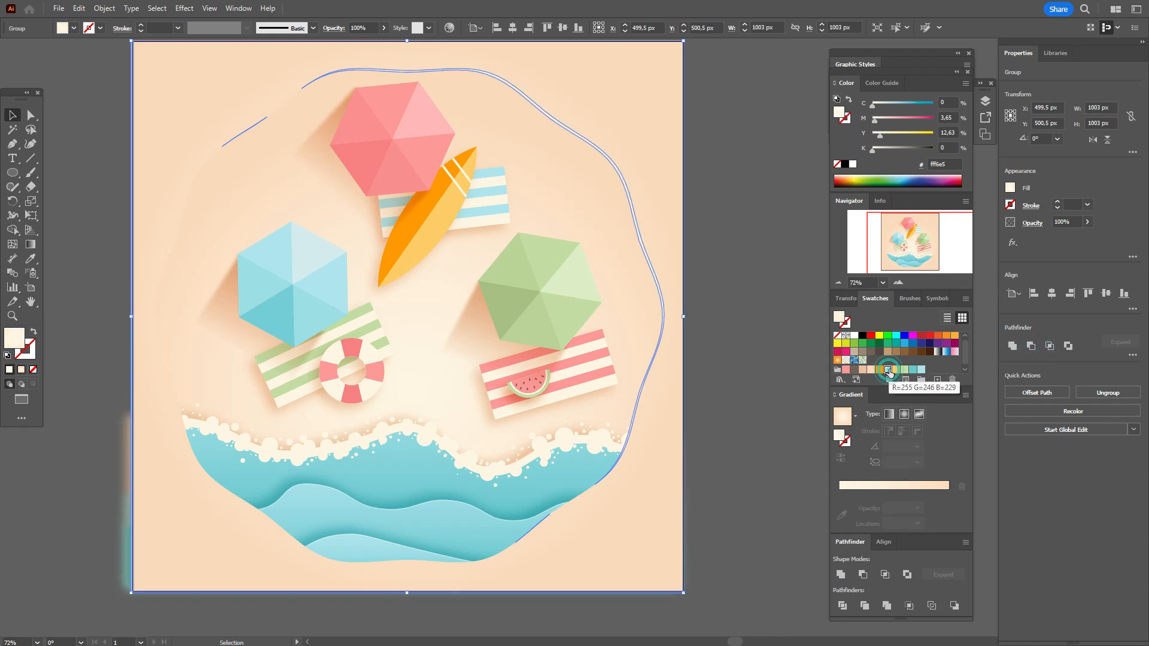
click(1033, 225)
click(951, 244)
click(957, 375)
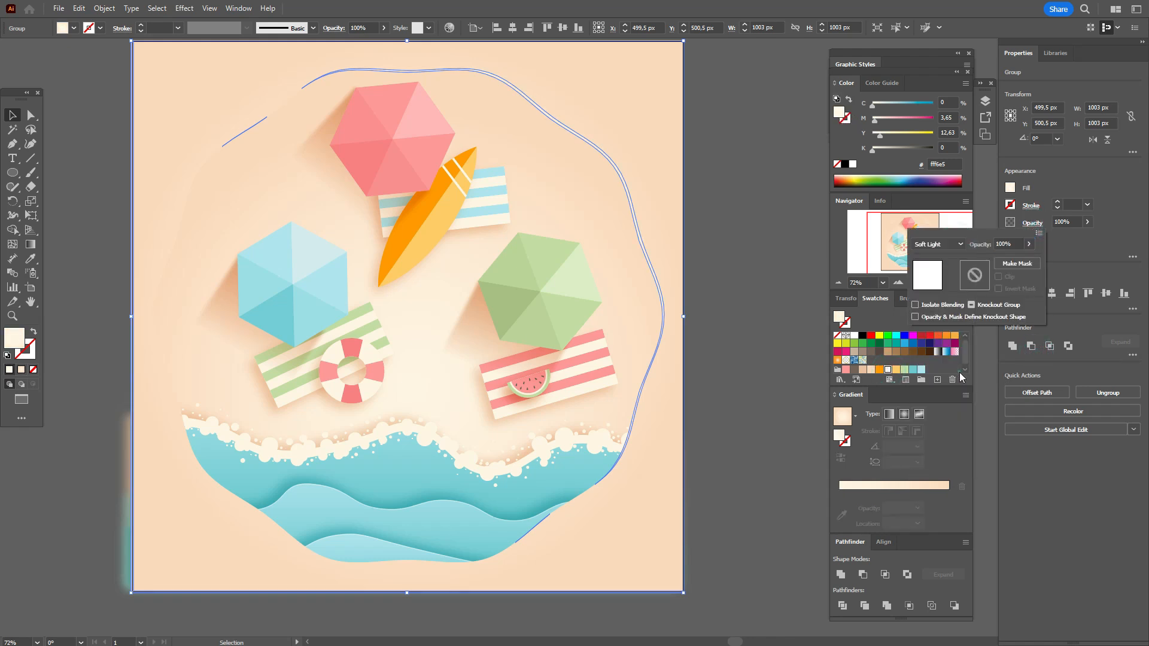
click(741, 269)
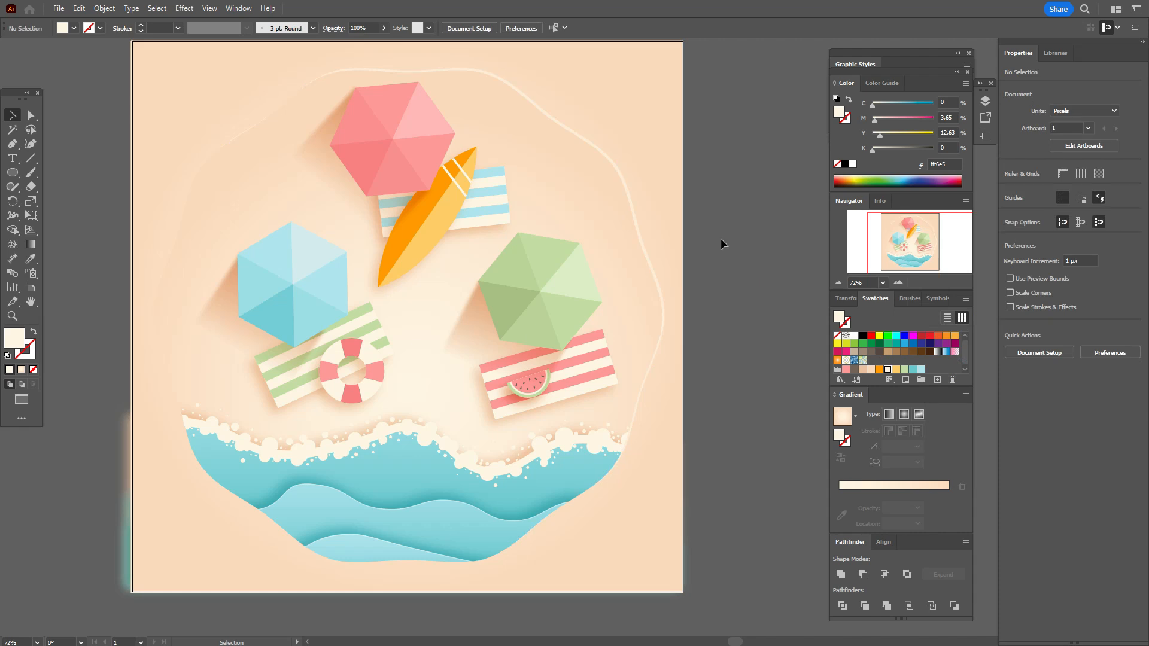
Subtract two frame copies offset 2 px horizontally from each other to make a thin sliver along the opening's left edge
click(165, 245)
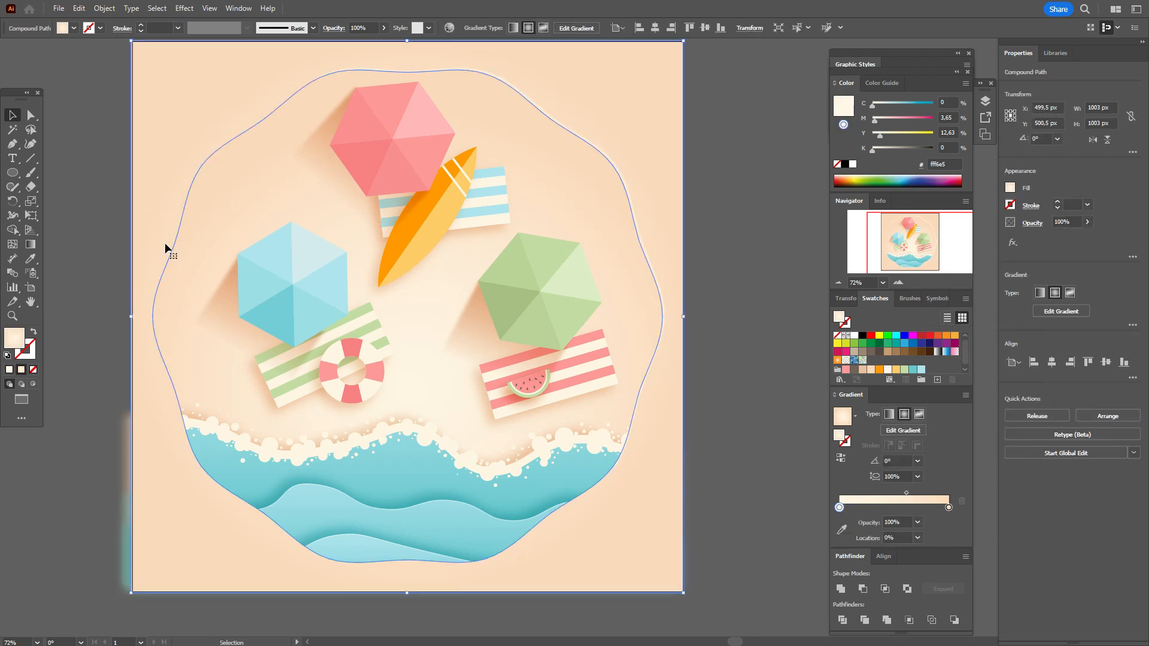
key(v)
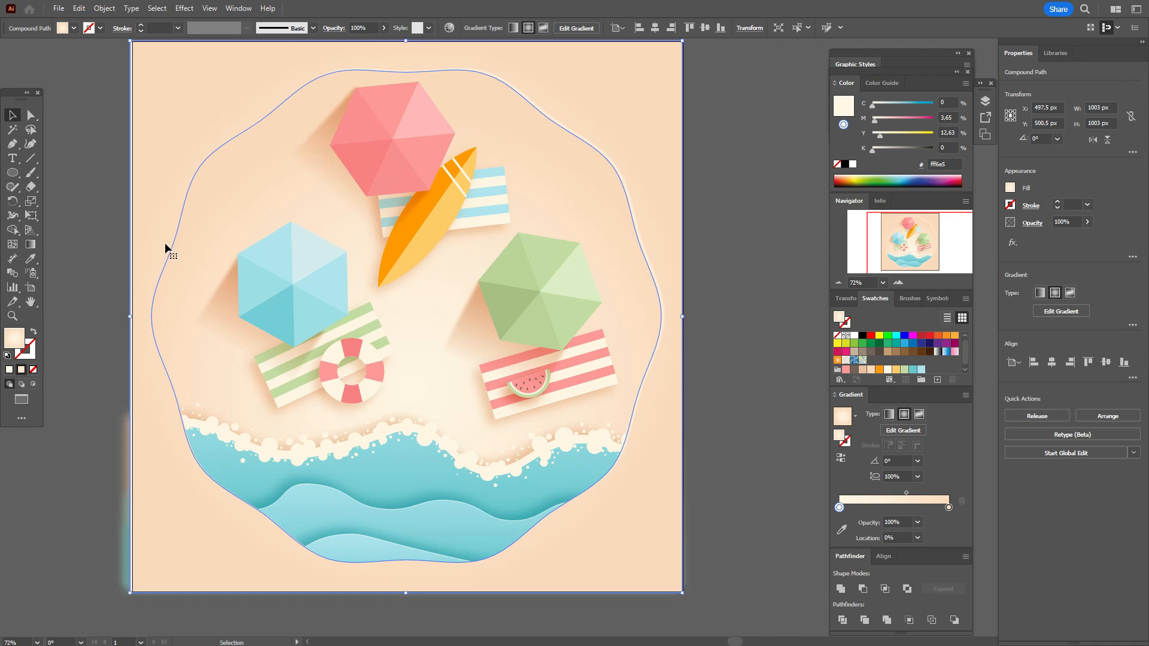
shift+click(153, 307)
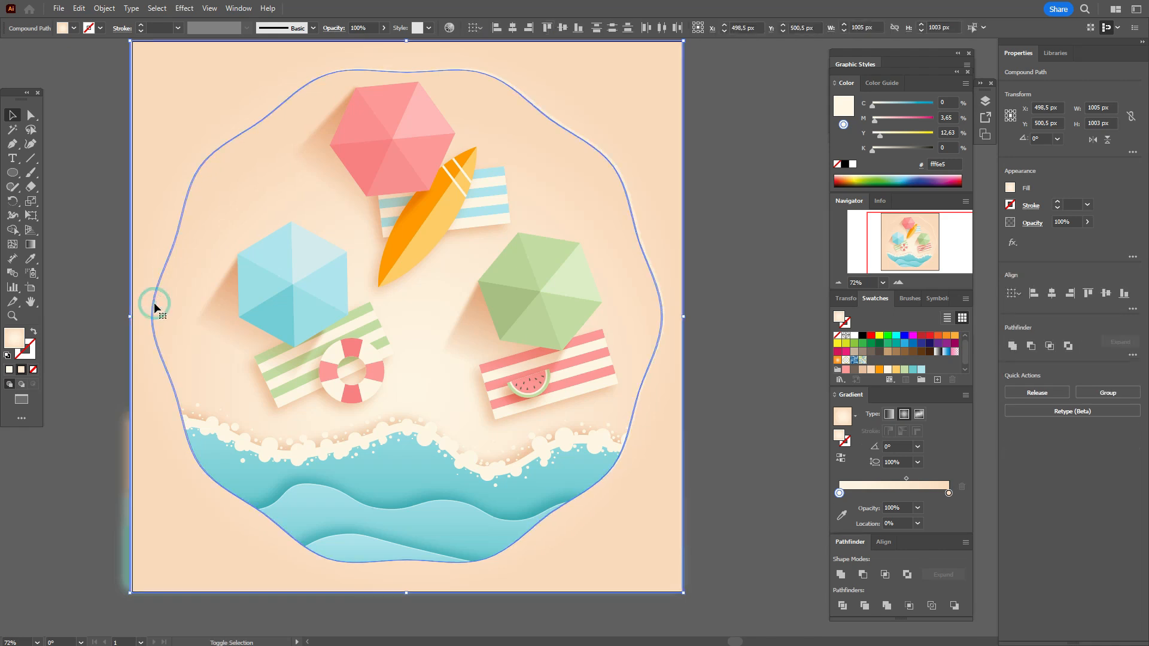
click(1030, 346)
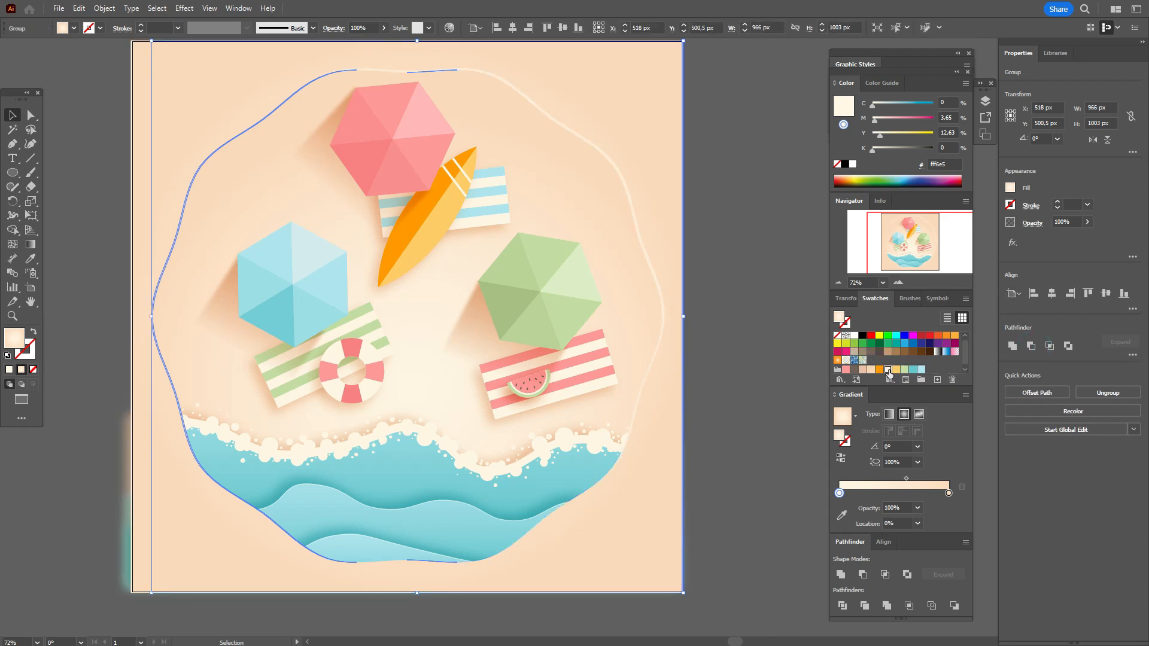
Fill the left-edge sliver with cream #fff6e5 and set its blending mode to Soft Light
click(887, 370)
click(1032, 225)
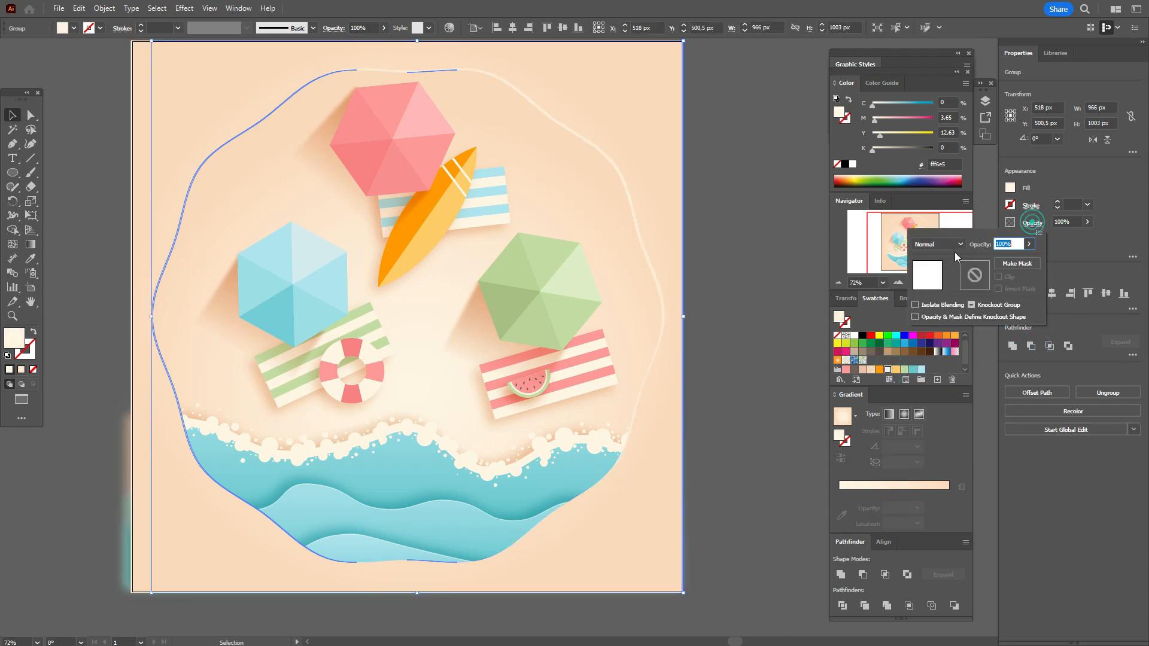
click(953, 246)
click(942, 376)
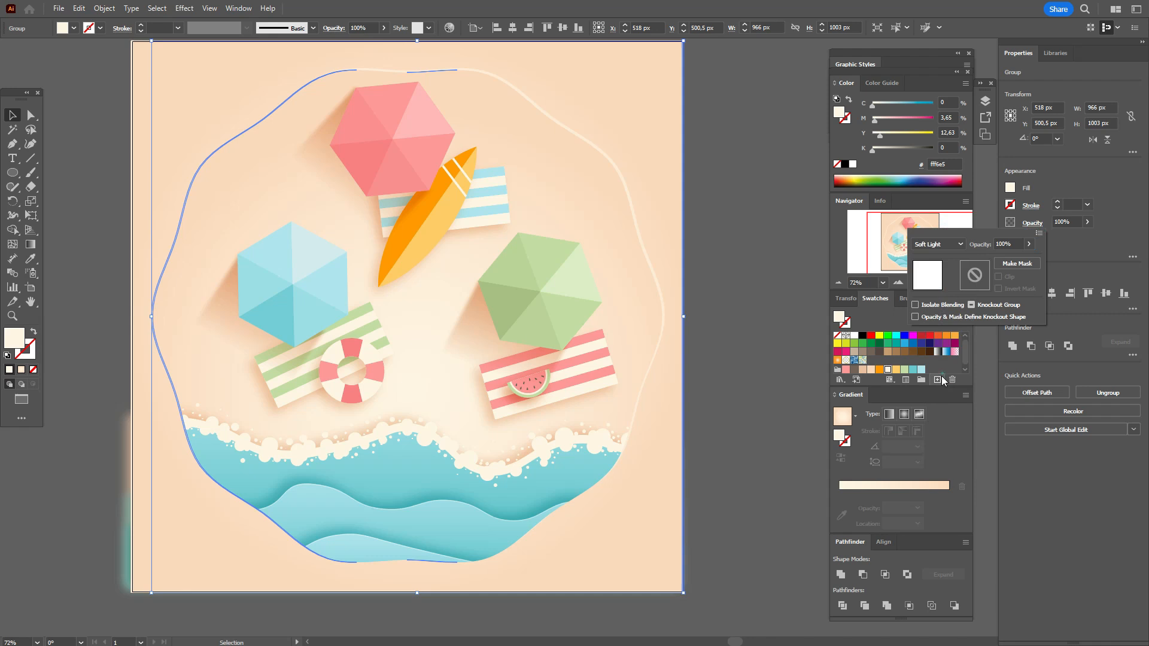
click(757, 338)
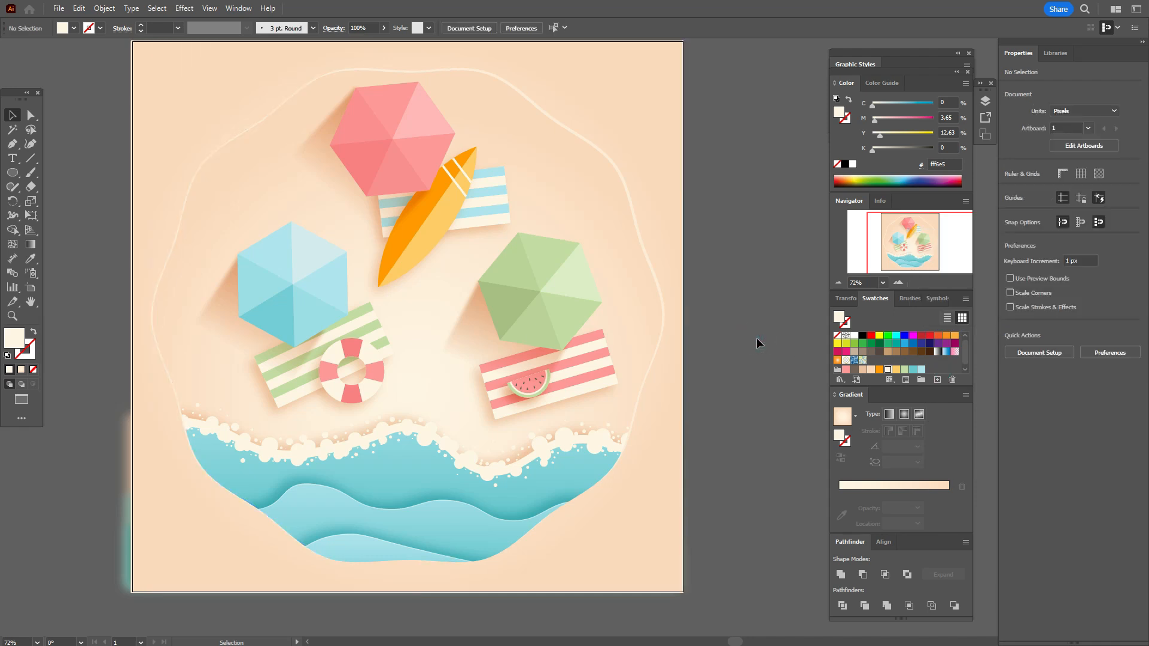
scroll(706, 330, up, 3)
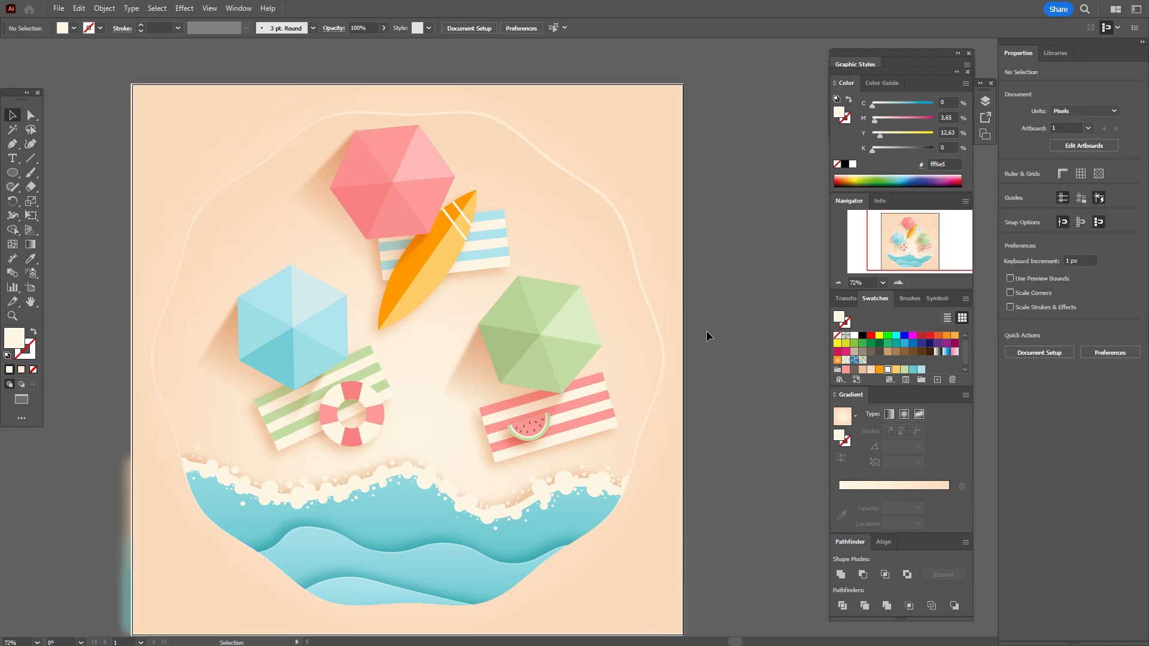
Look up the hex colour used in the swim ring's Drop Shadow effect
click(665, 211)
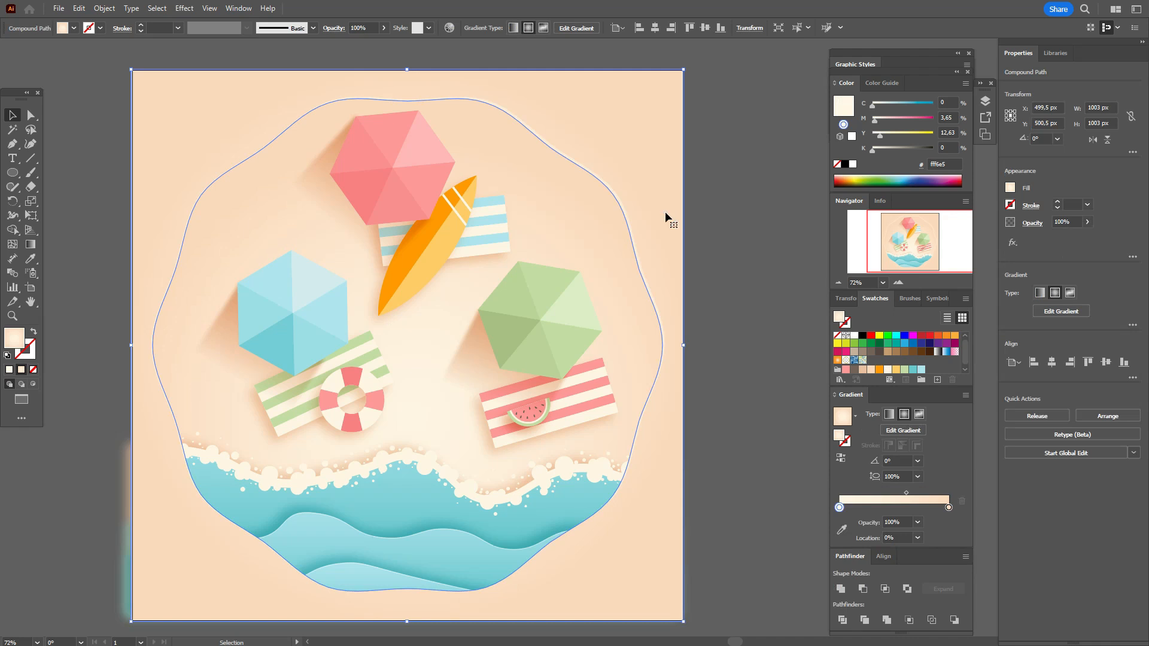
click(701, 241)
click(361, 426)
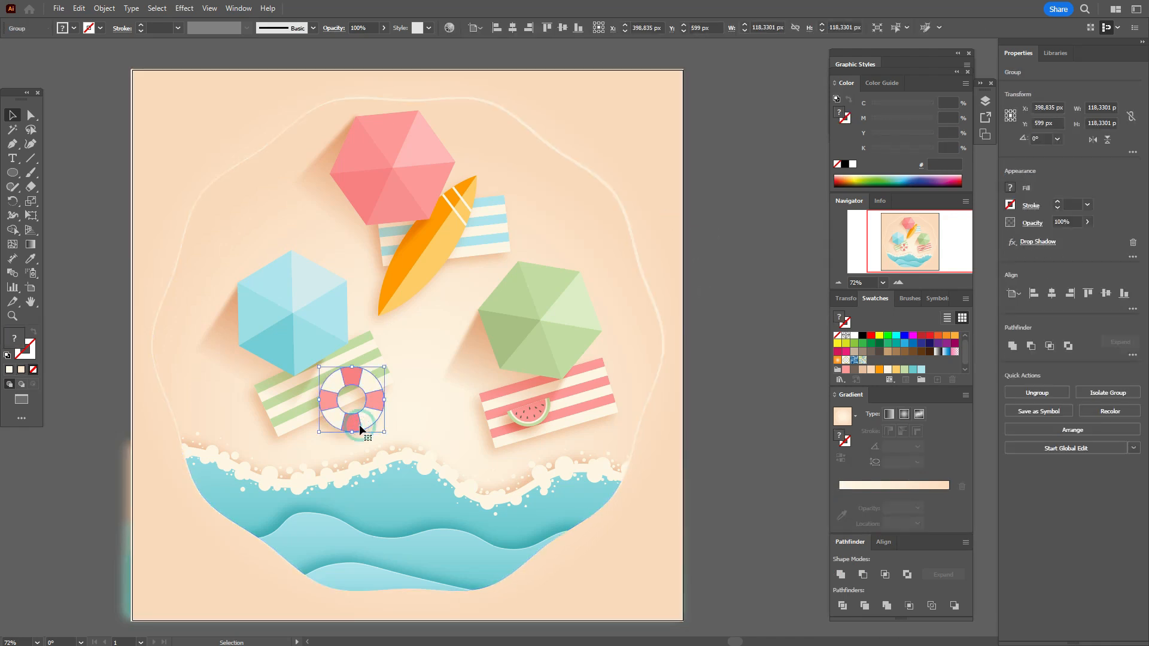
click(1046, 242)
click(909, 337)
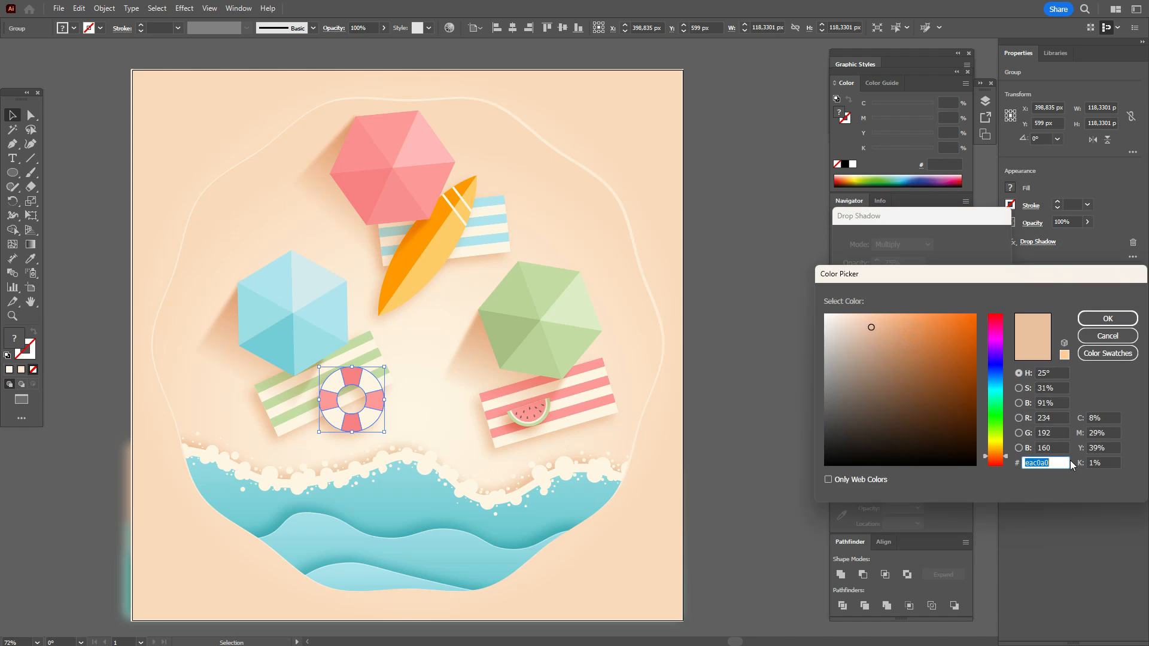
click(1108, 318)
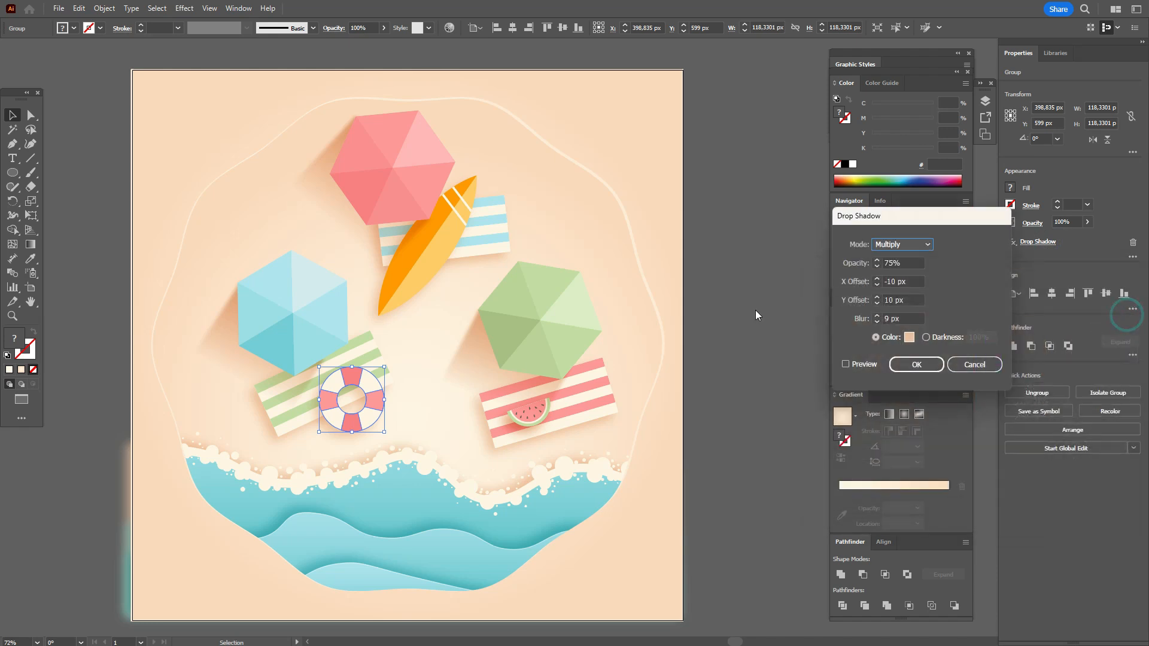
click(921, 365)
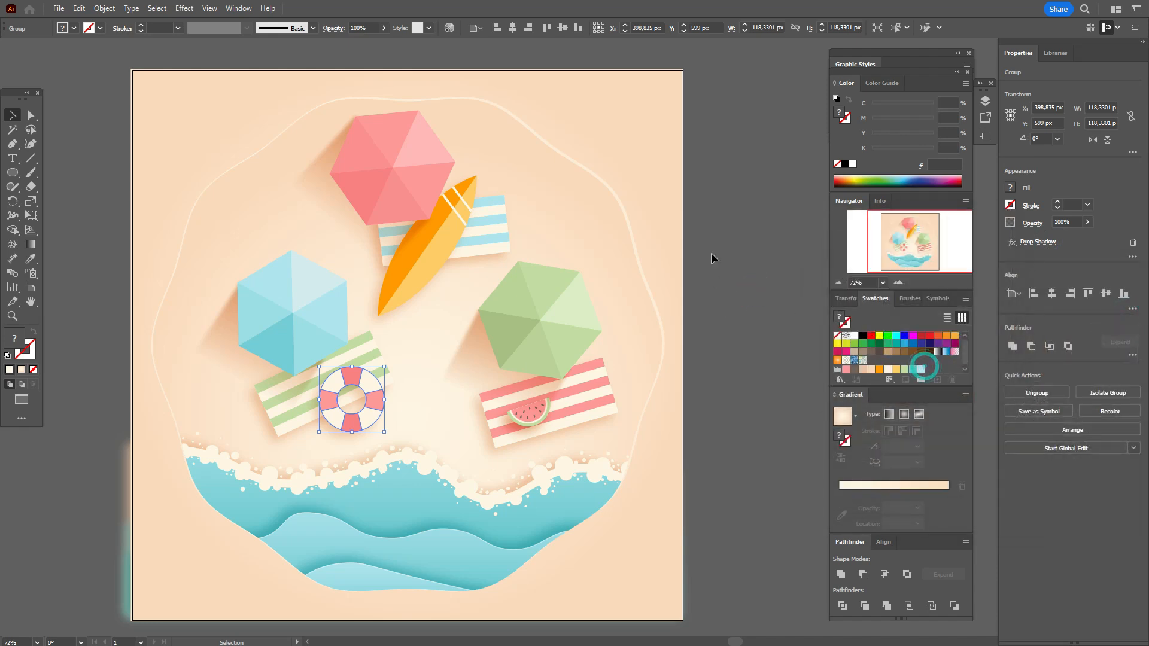
Add a Multiply drop shadow at 75% opacity to the wavy peach frame and preview it
click(672, 187)
click(672, 187)
click(184, 9)
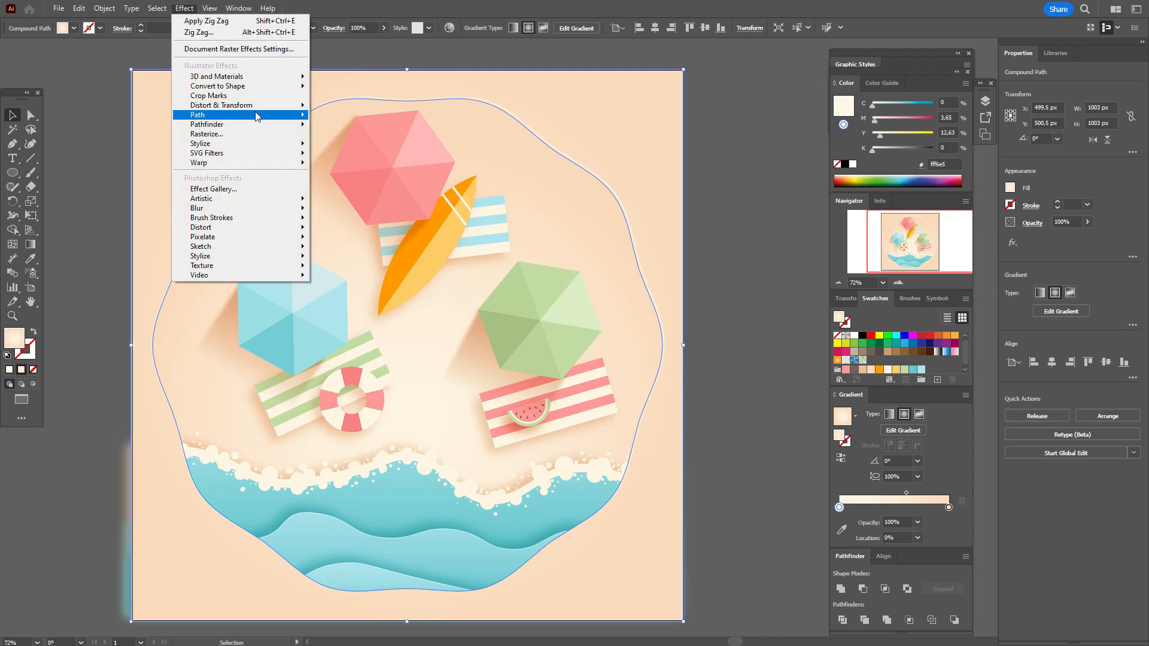
mouse_move(267, 143)
click(350, 144)
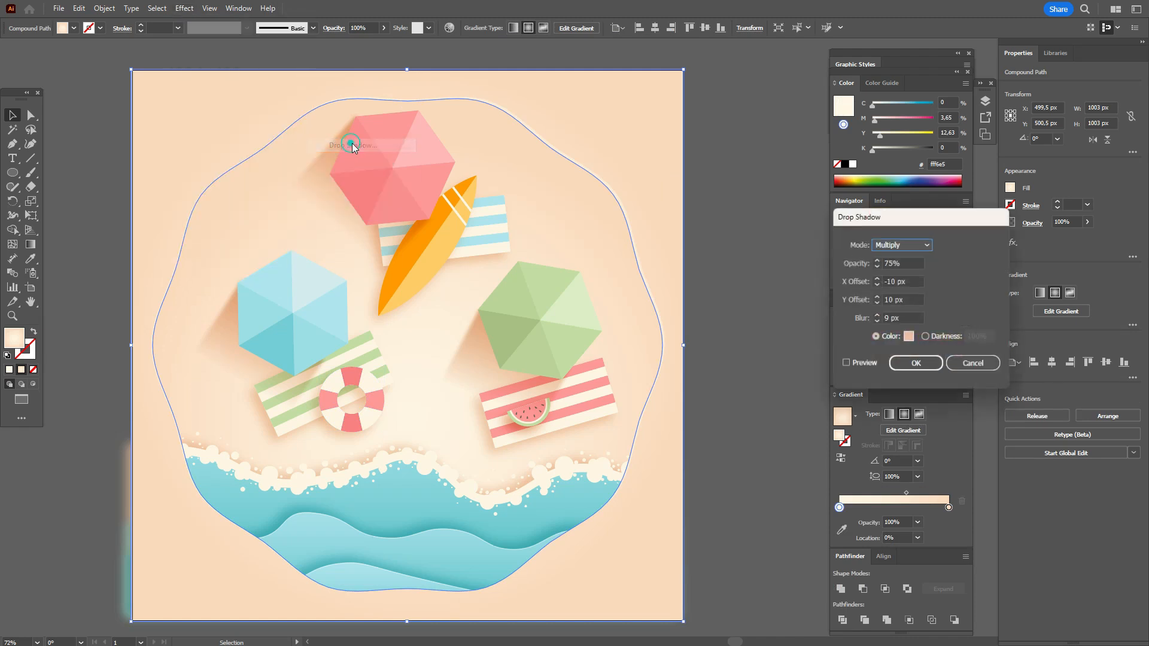
click(846, 365)
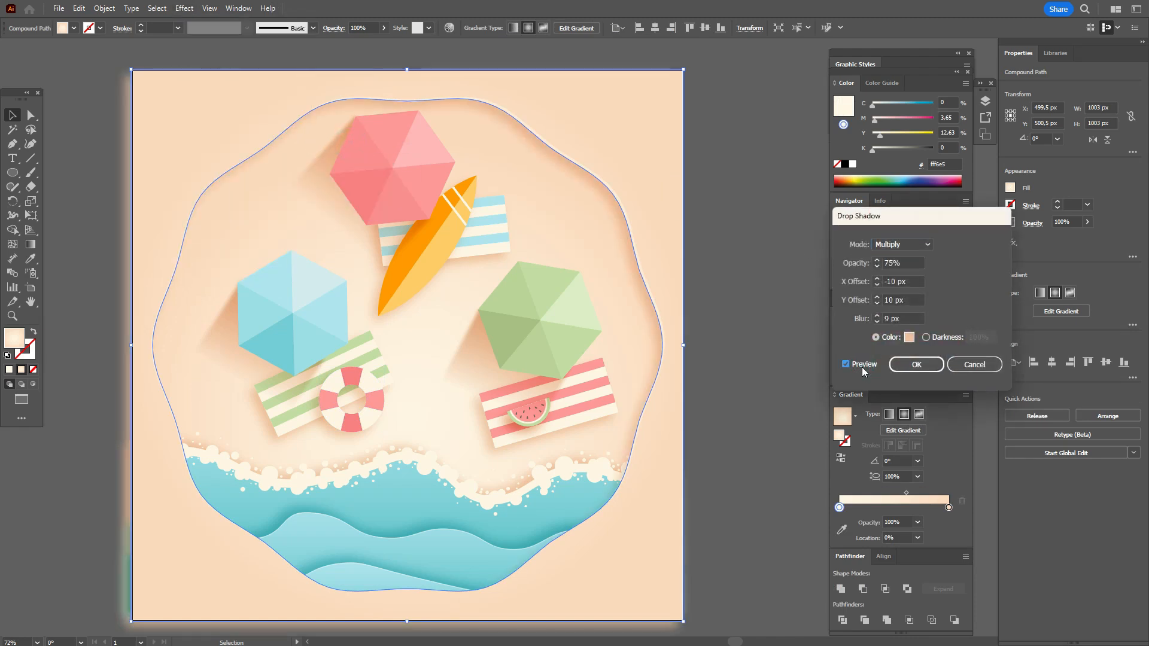
Set the frame shadow's X offset to -15 px and Y offset to 15 px, and apply the effect
double_click(895, 283)
text(15)
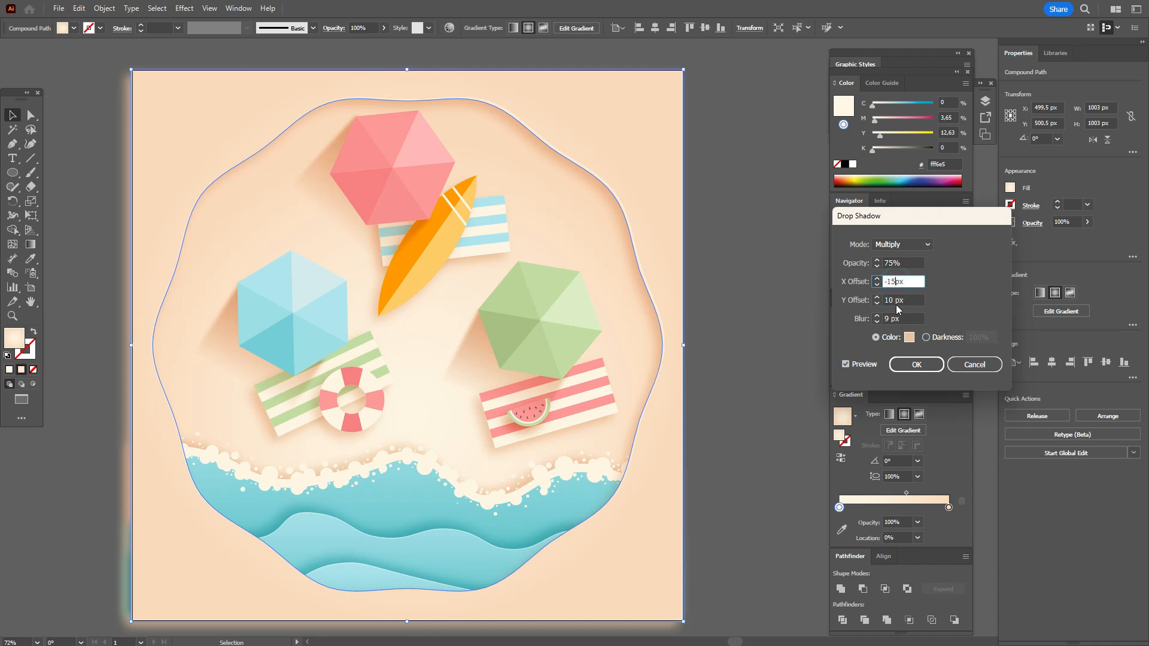
double_click(894, 301)
text(15)
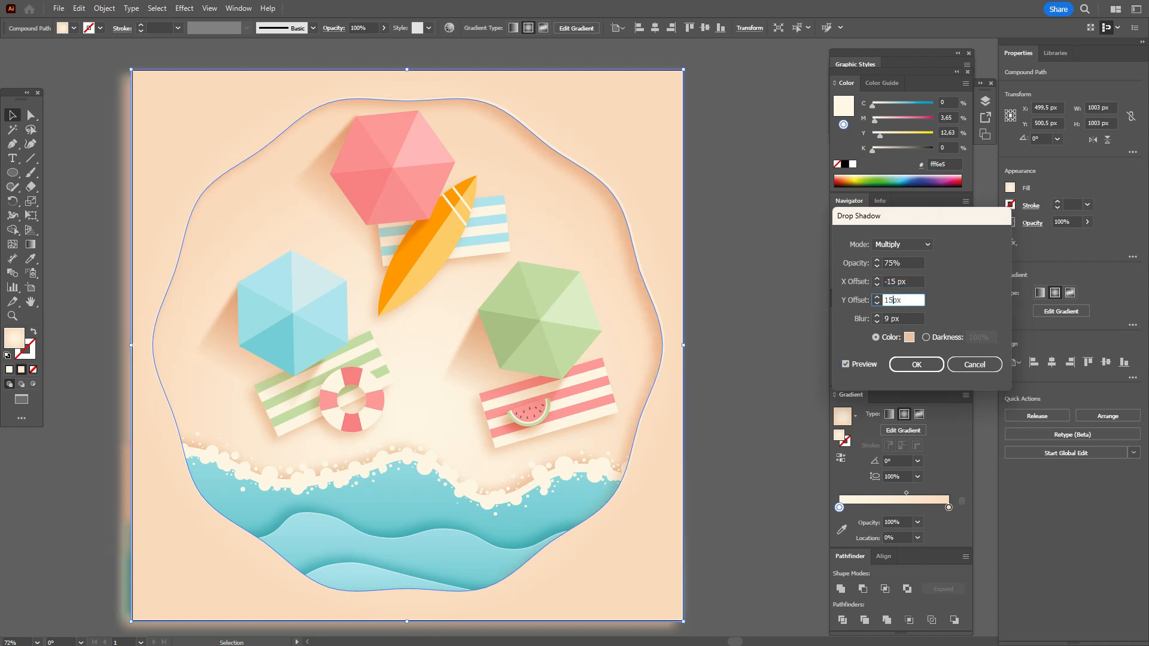
click(868, 364)
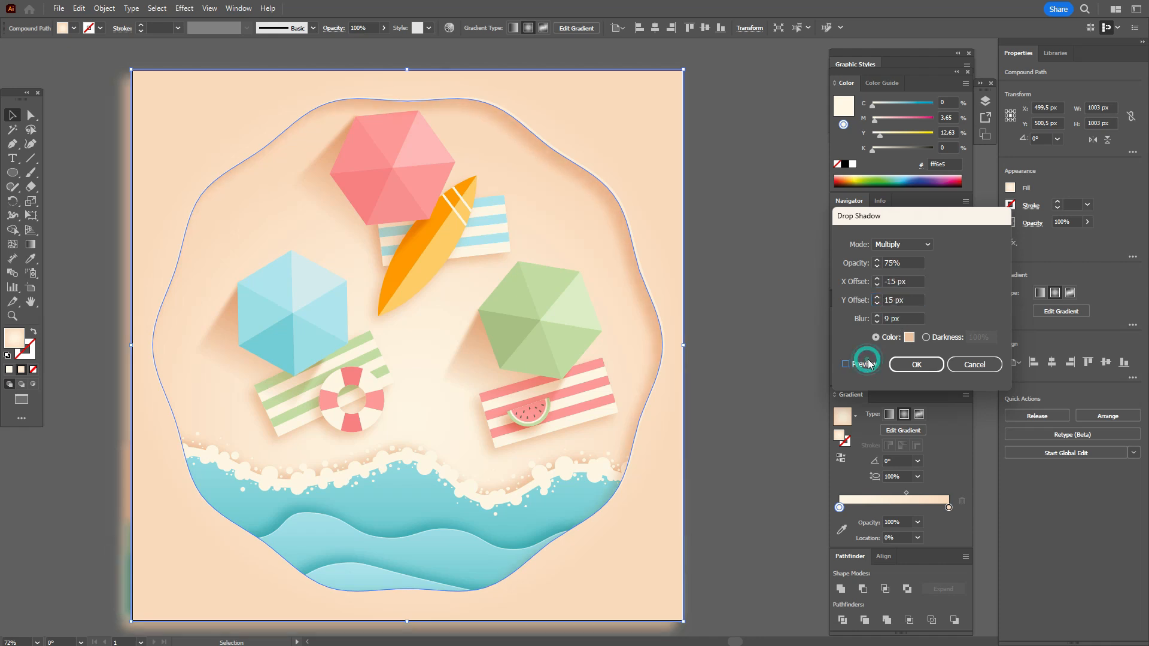
click(927, 367)
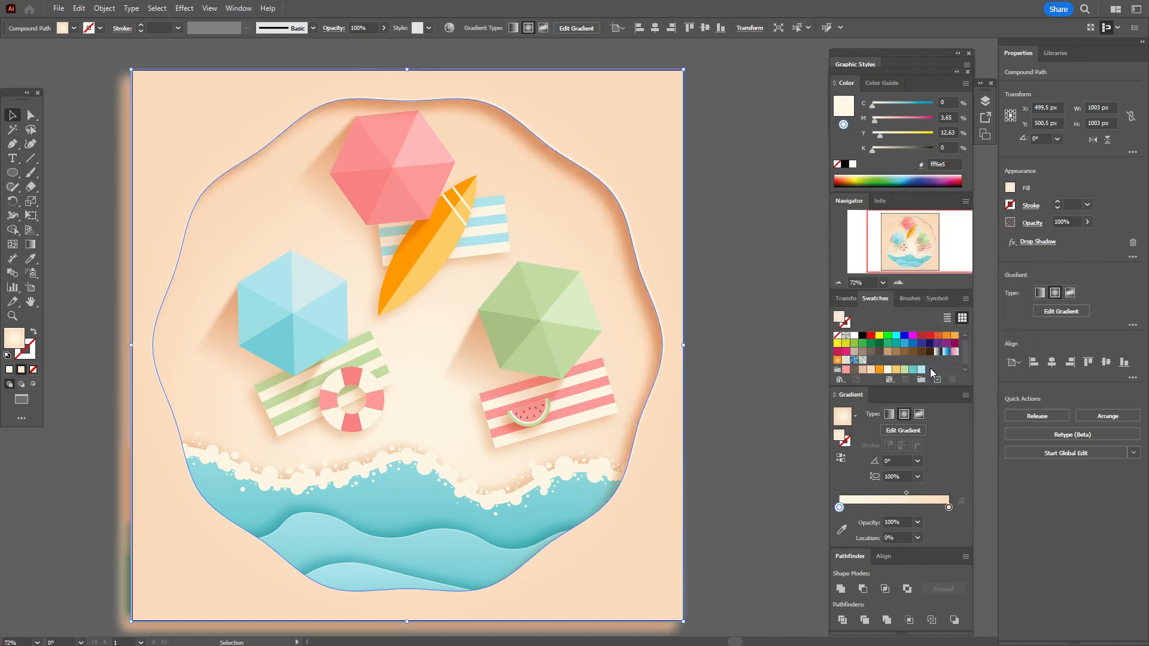
click(745, 282)
Group each of the three parasols with its shadow, towel and accessory, leaving the frame and background out
scroll(756, 267, down, 1)
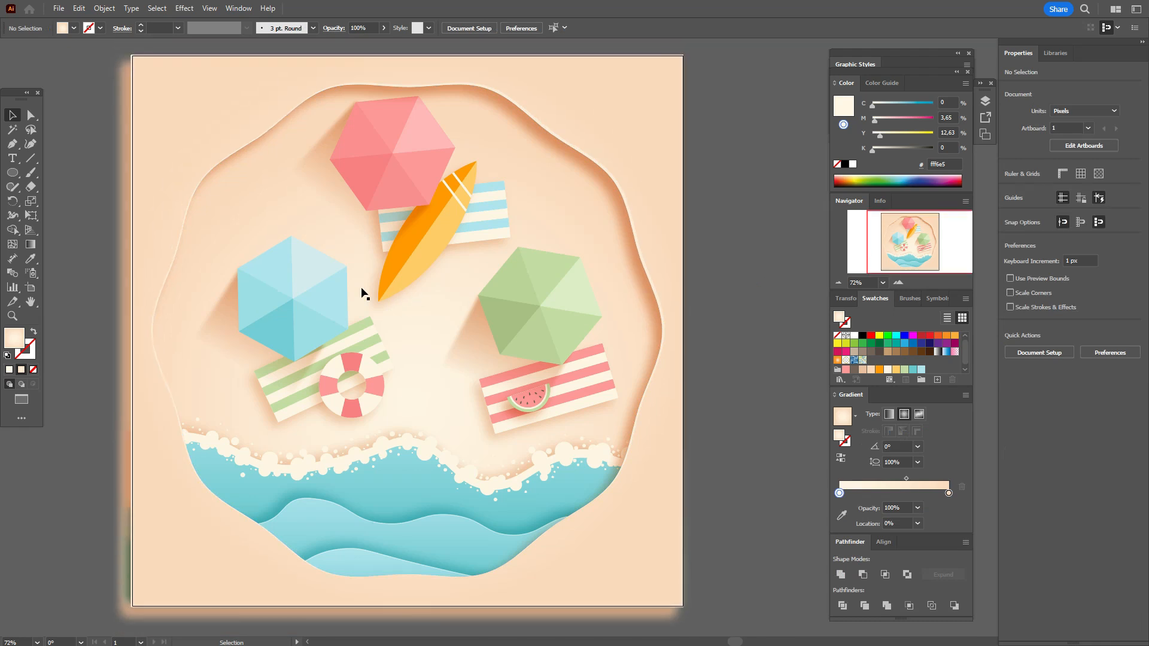
click(339, 296)
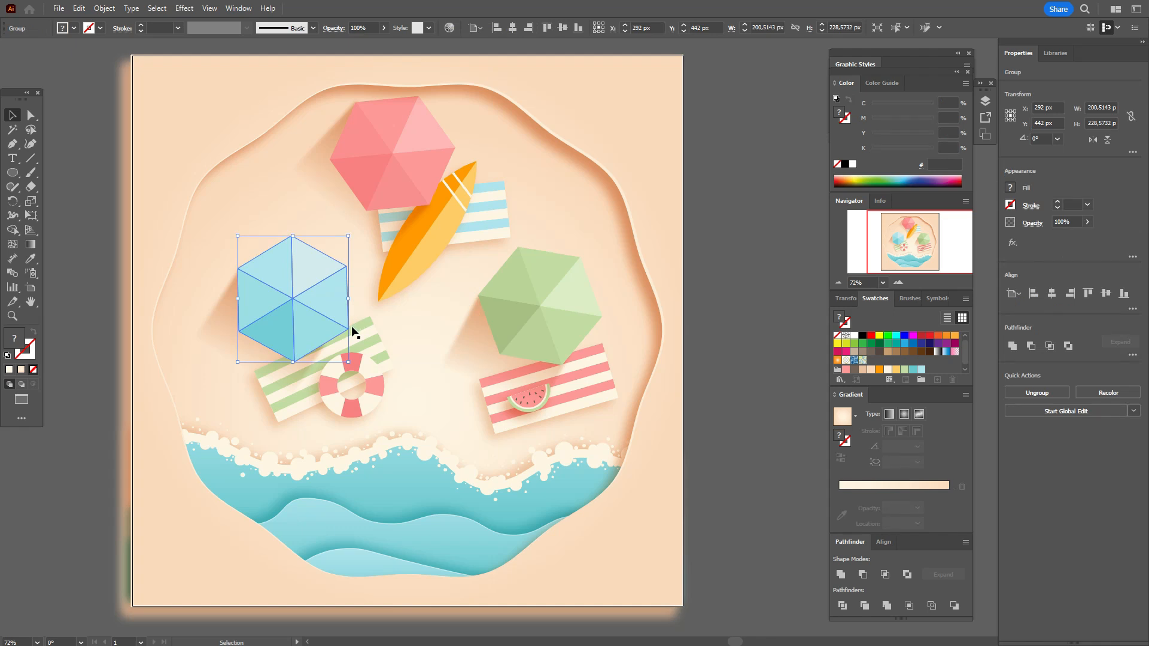
click(197, 317)
drag(222, 235, 355, 404)
shift+click(308, 213)
key(v)
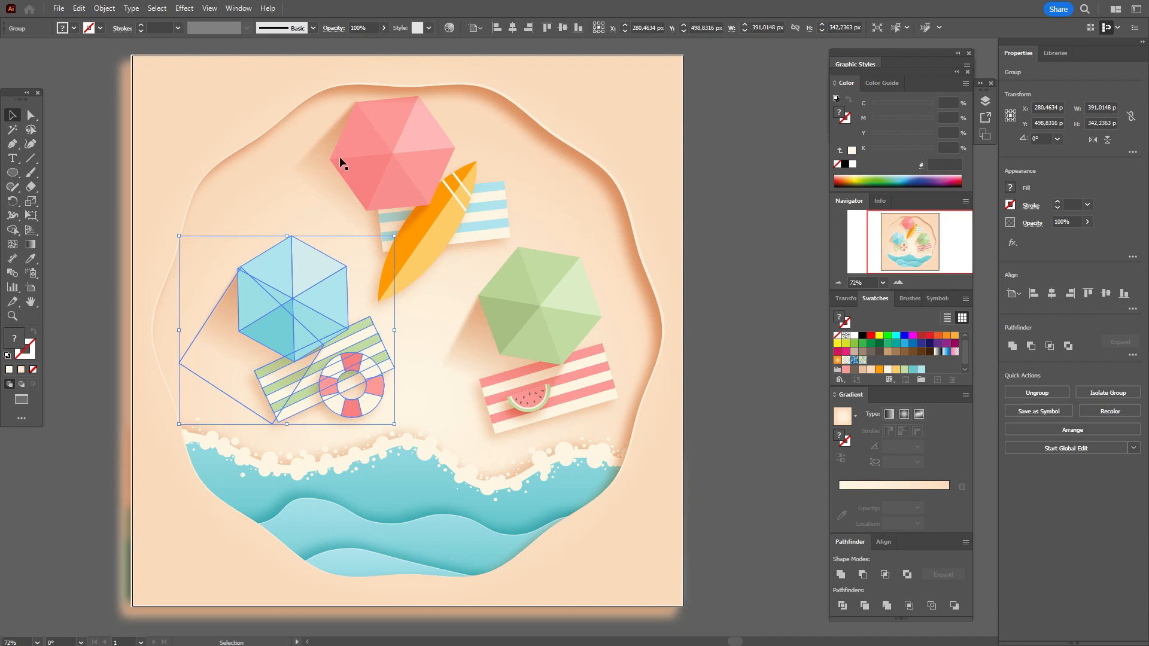
drag(303, 135, 472, 227)
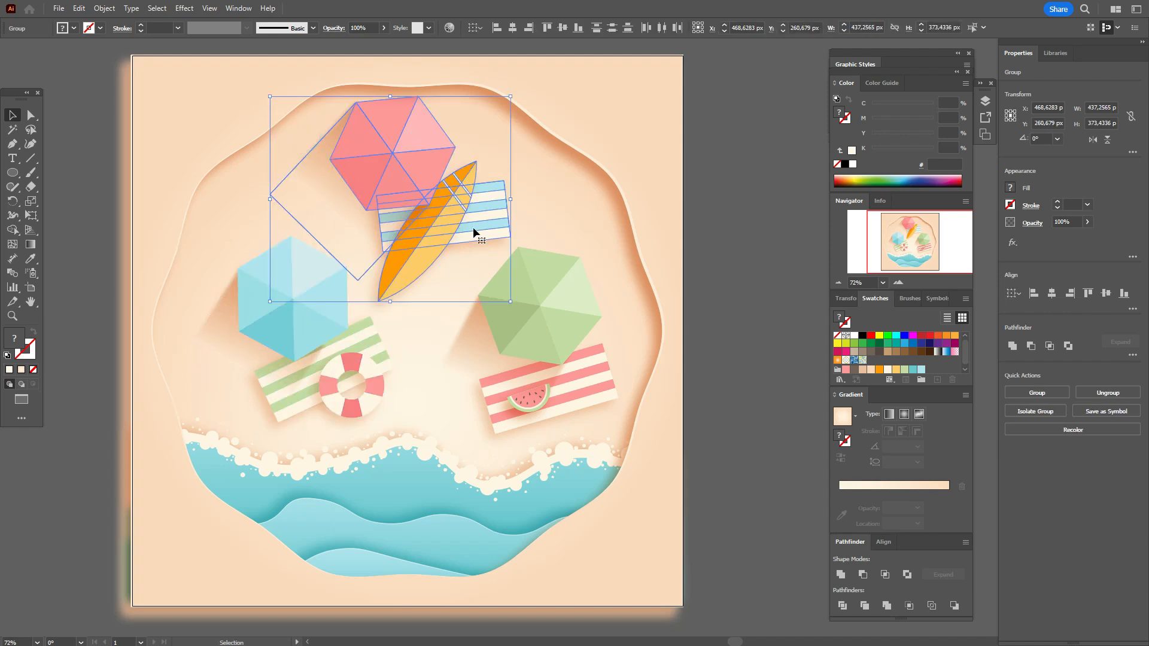
drag(579, 226, 521, 414)
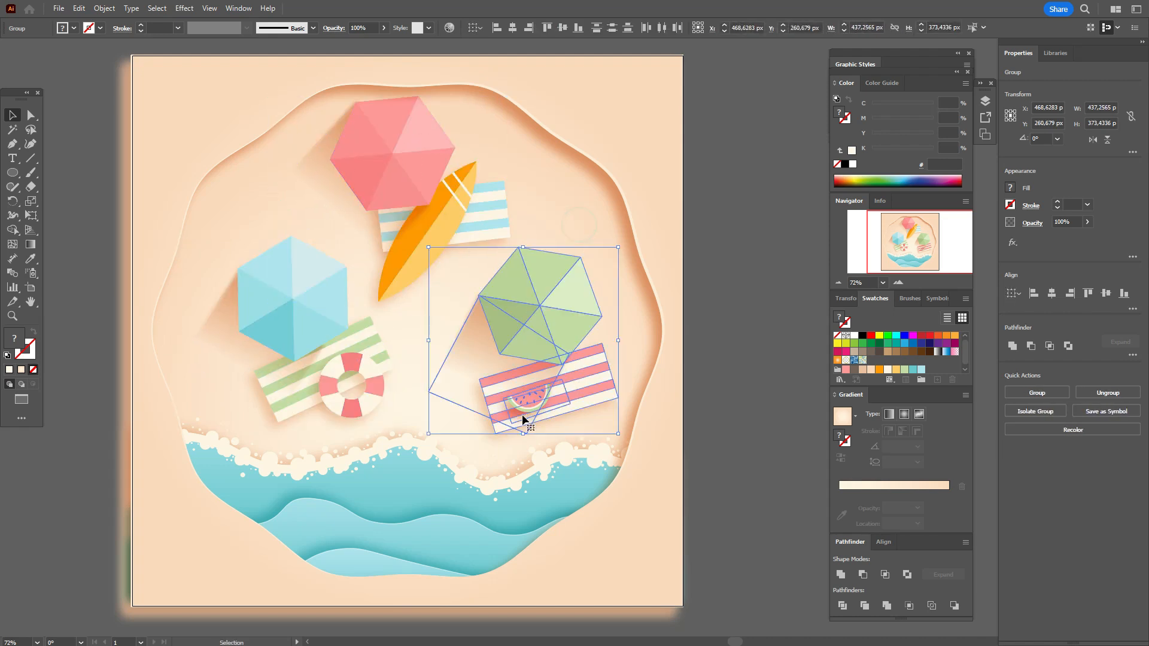
Scale the three parasol groups up together to about 885 by 680 px and move them back inside the frame opening
click(353, 395)
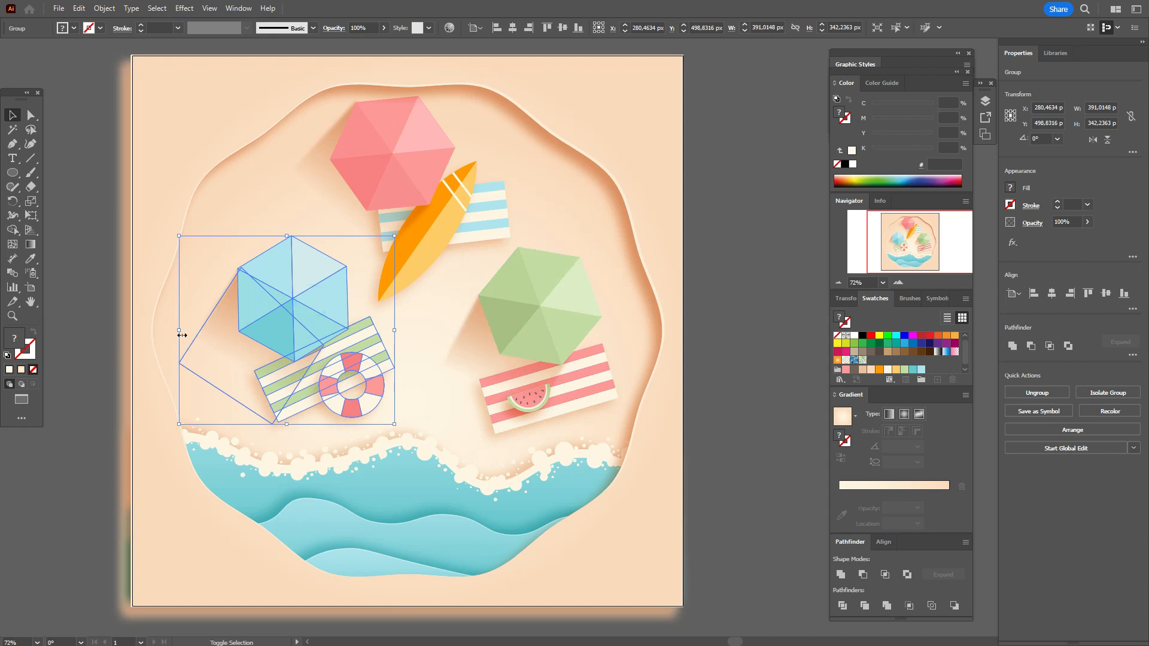
shift+click(477, 210)
shift+click(551, 322)
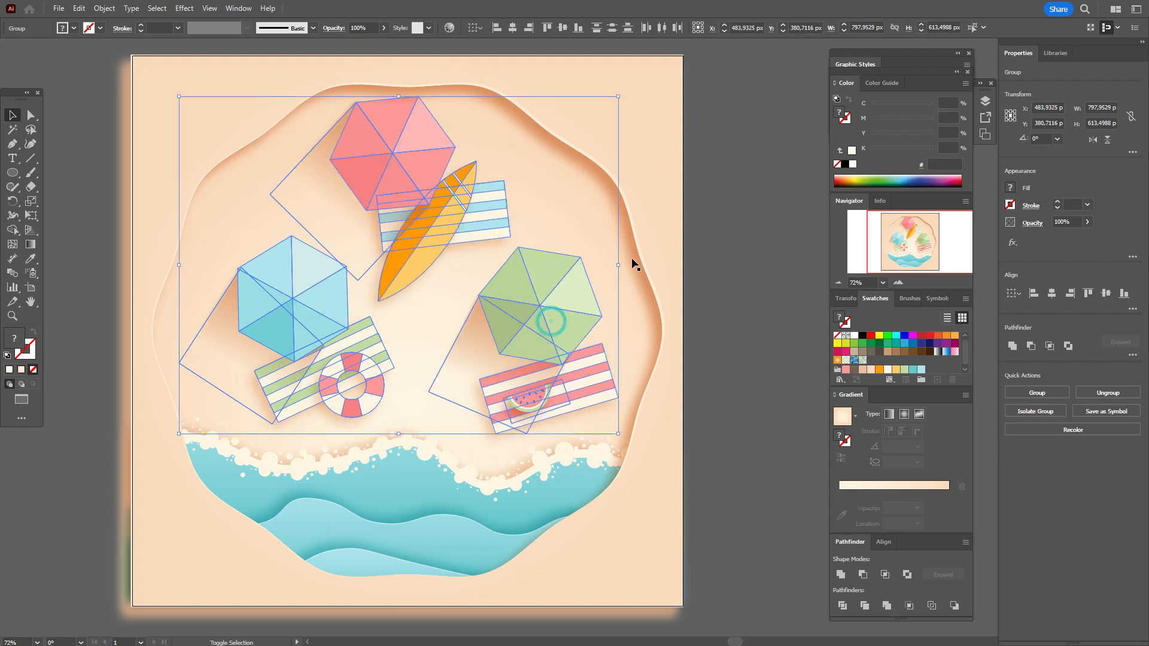
drag(616, 267, 666, 267)
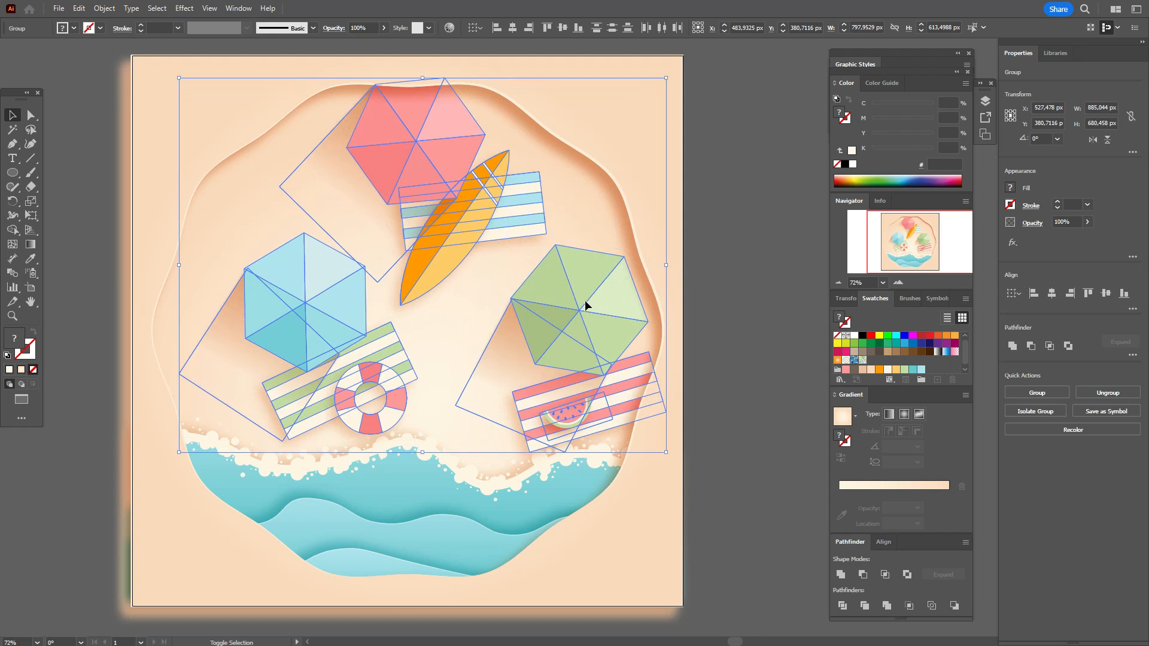
drag(586, 302, 550, 295)
click(695, 277)
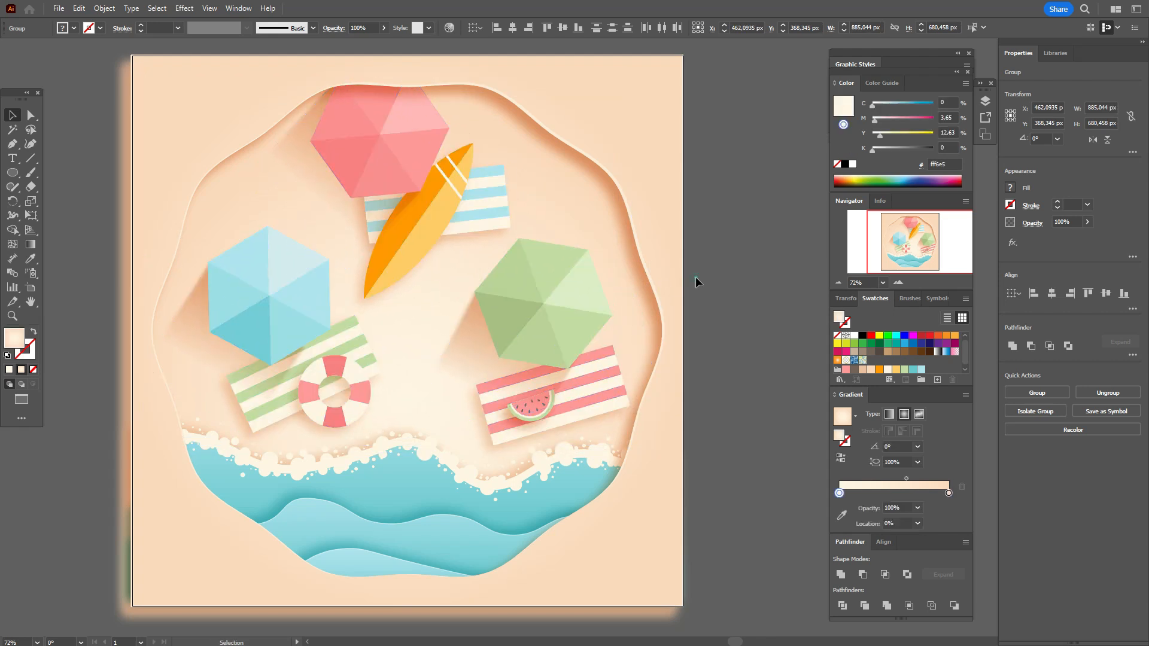
Reposition the blue, pink and green parasol groups individually to balance the composition within the opening
drag(313, 310, 304, 308)
drag(403, 191, 404, 205)
drag(546, 334, 551, 336)
click(750, 284)
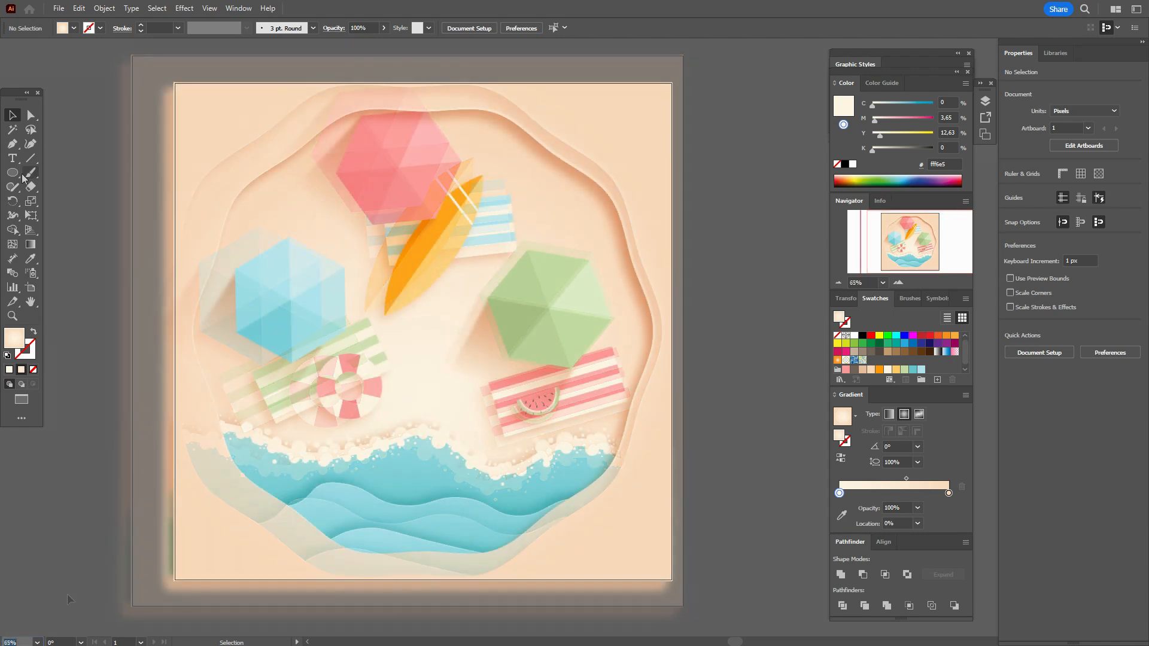
Draw a rectangle covering the whole artboard on top of the artwork
click(12, 173)
click(69, 172)
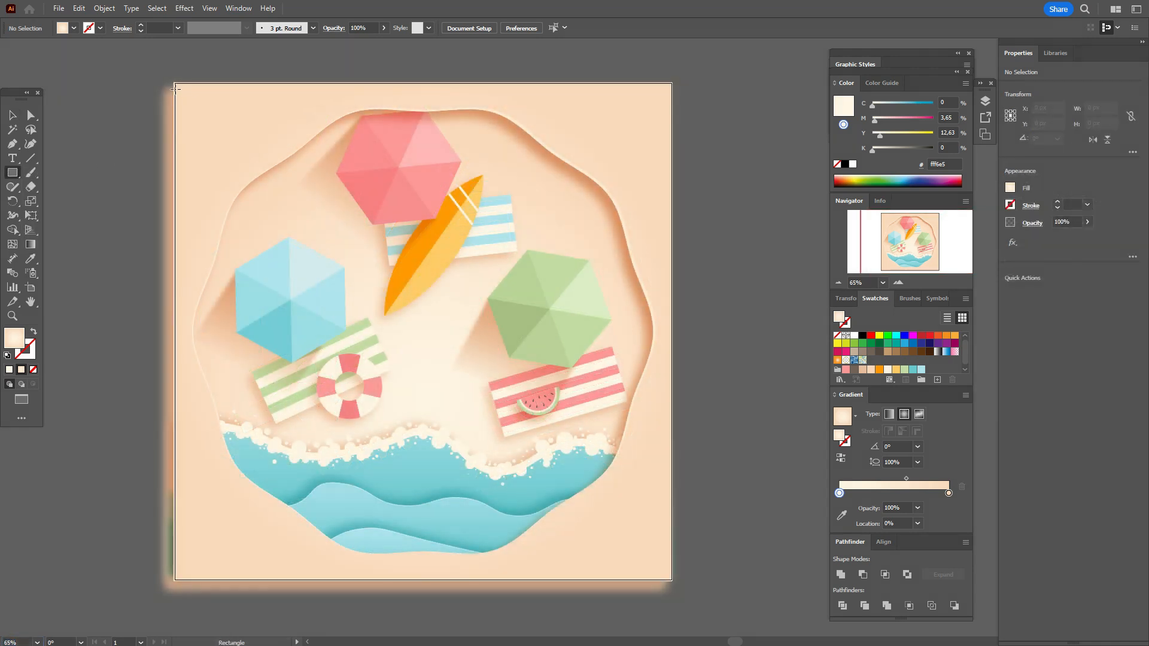
drag(174, 83, 673, 580)
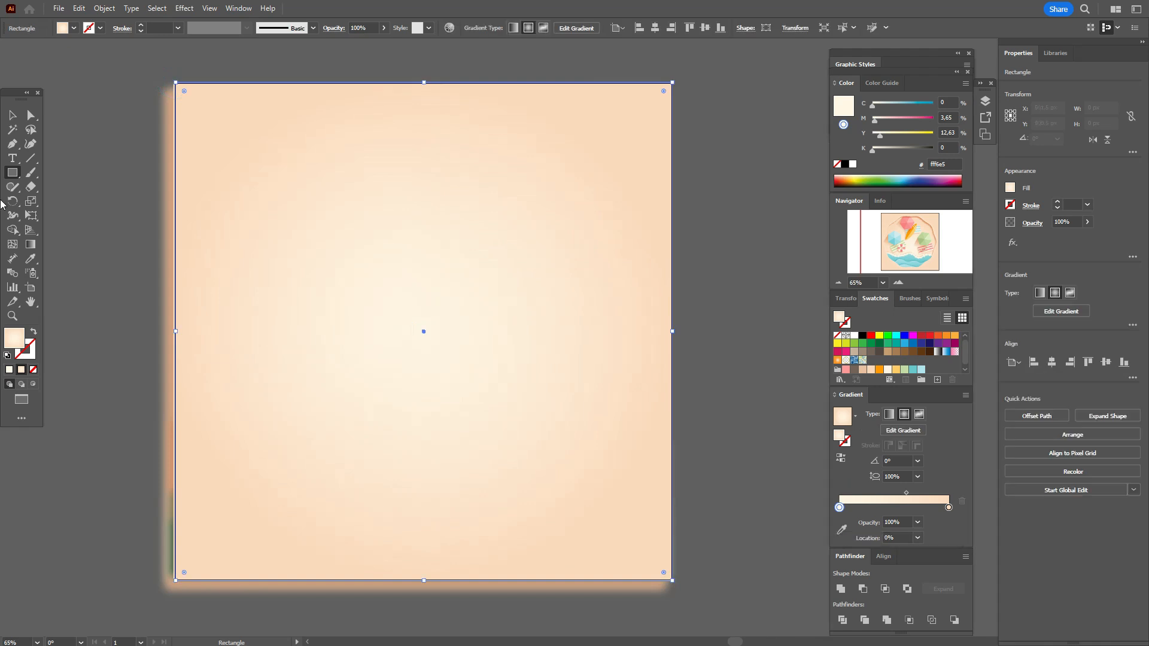
Make a clipping mask from the top rectangle and all the artwork to trim everything to the artboard
click(12, 114)
key(ctrl+a)
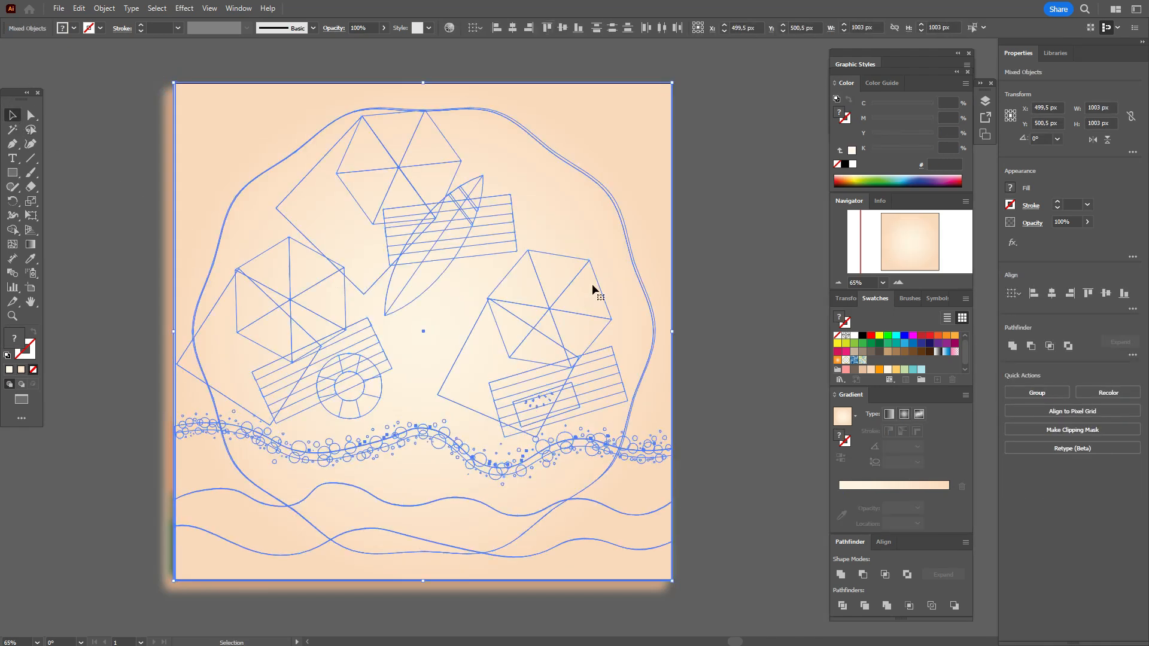
right_click(591, 282)
click(659, 482)
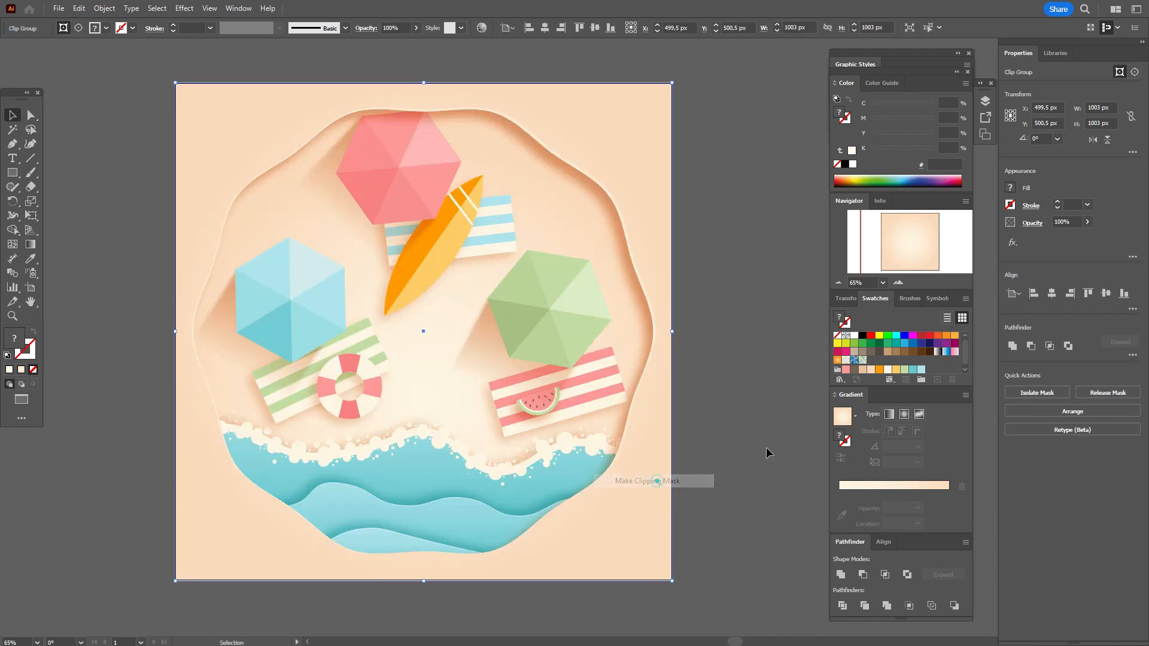
click(758, 442)
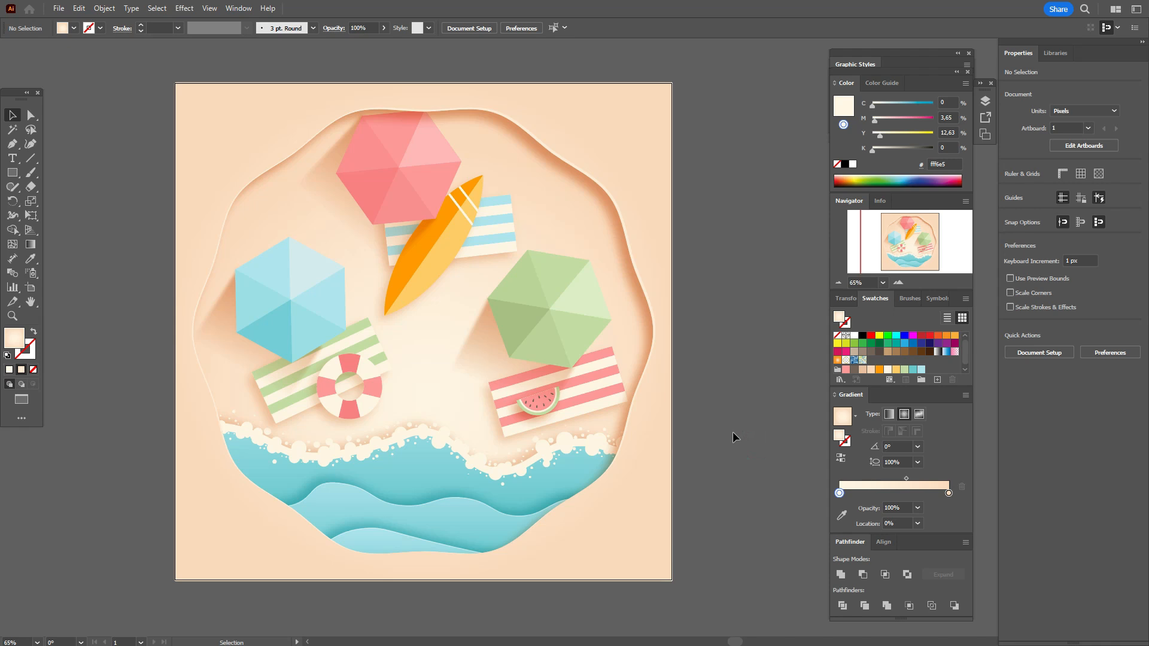